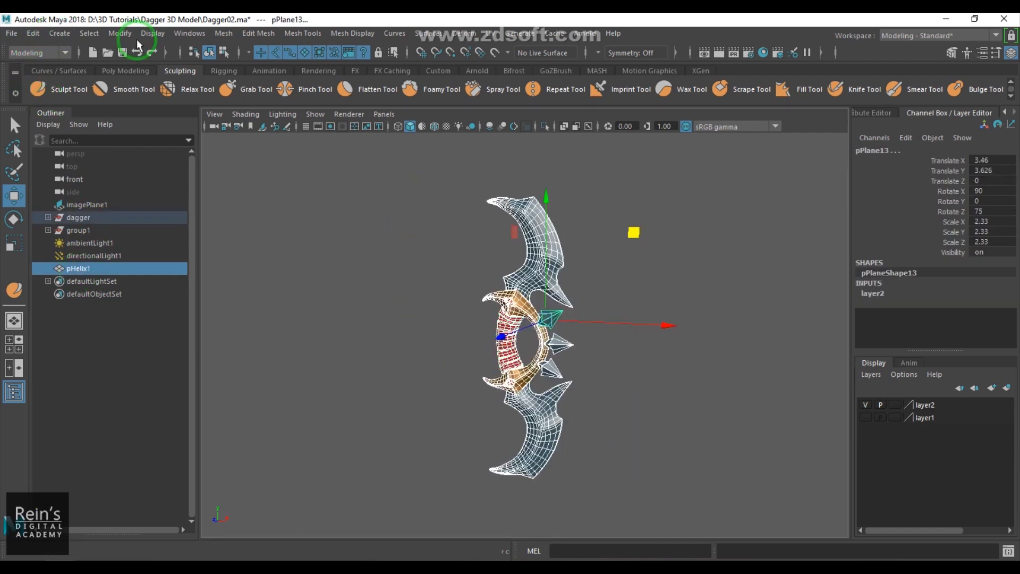
- Delete the construction history and freeze the transformations of the selected dagger piece
{"action": "left_click", "coordinate": [33, 33]}
{"action": "mouse_move", "coordinate": [143, 183]}
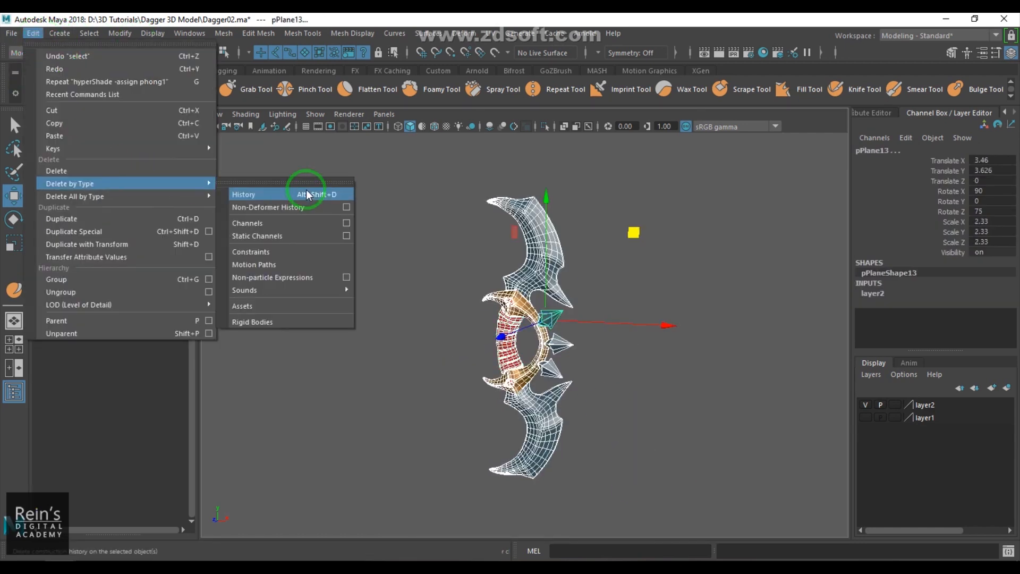
{"action": "left_click", "coordinate": [304, 186]}
{"action": "left_click", "coordinate": [120, 33]}
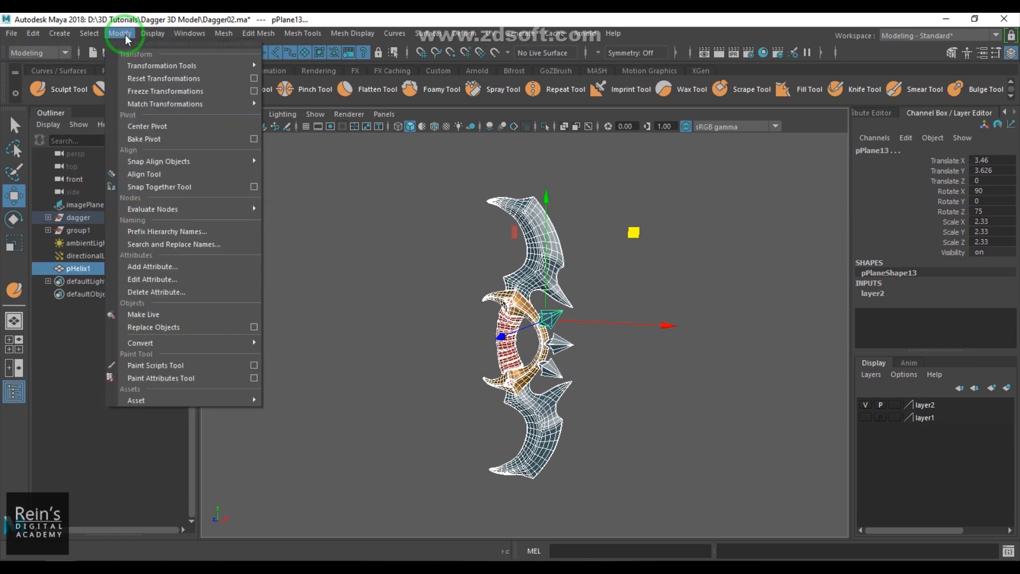
{"action": "left_click", "coordinate": [162, 91]}
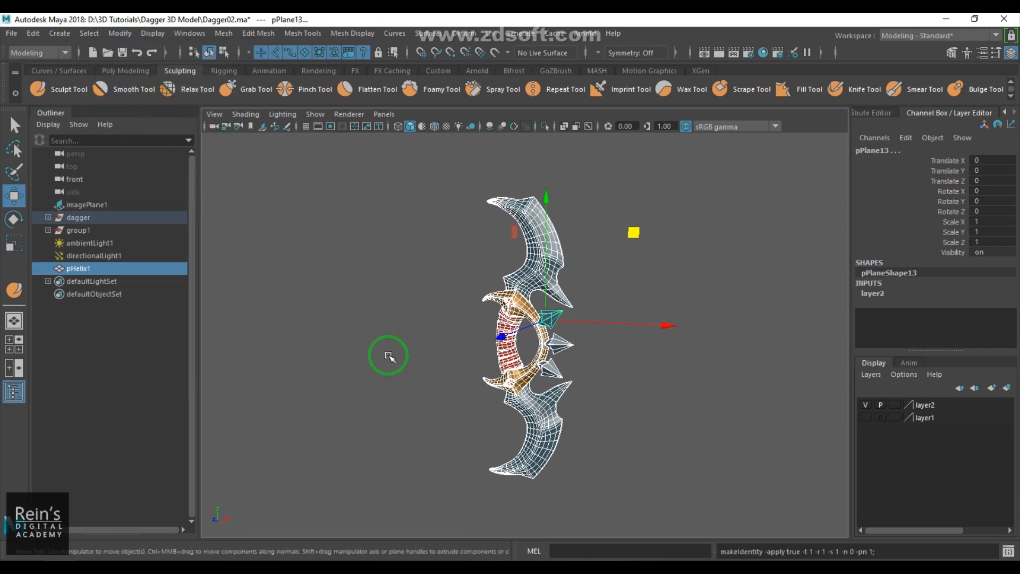
- Parent pHelix1 under the dagger group in the Outliner
{"action": "left_click", "coordinate": [303, 341]}
{"action": "left_click", "coordinate": [75, 268]}
{"action": "left_click_drag", "start_coordinate": [85, 240], "coordinate": [80, 218]}
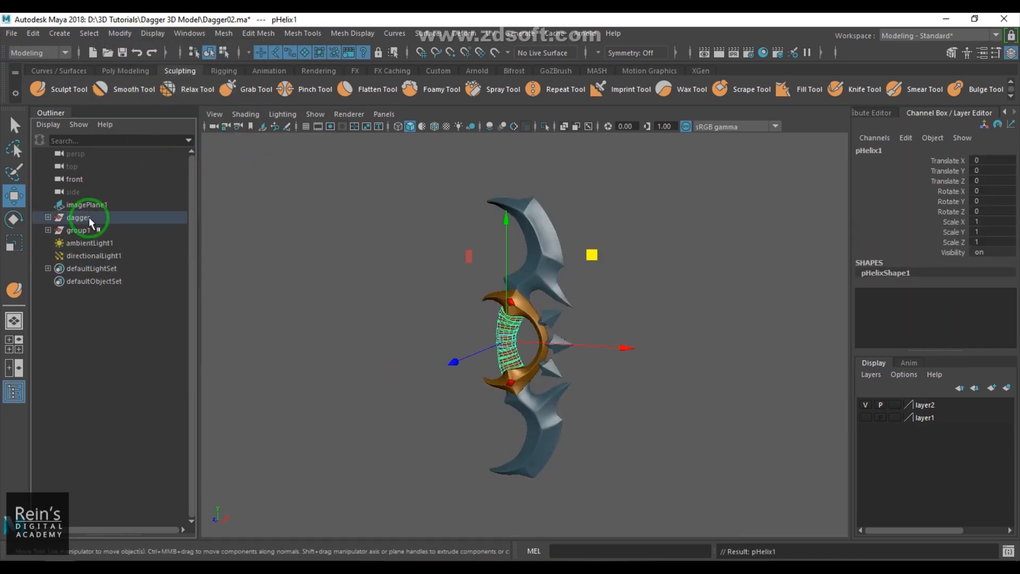
{"action": "left_click", "coordinate": [48, 218]}
{"action": "left_click", "coordinate": [48, 218]}
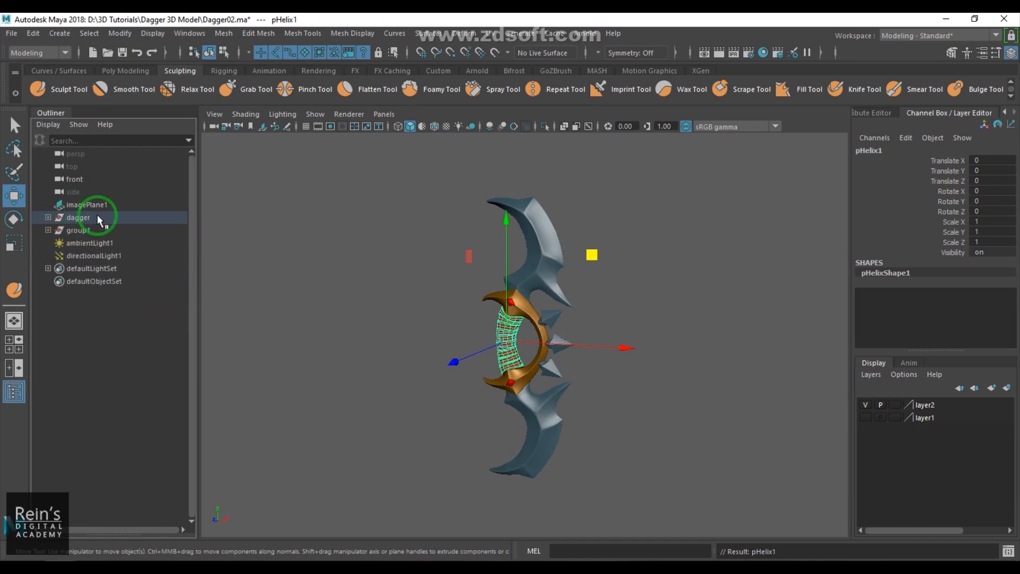
- Select all pieces of the dagger and assign them a new Lambert material
{"action": "left_click", "coordinate": [78, 217]}
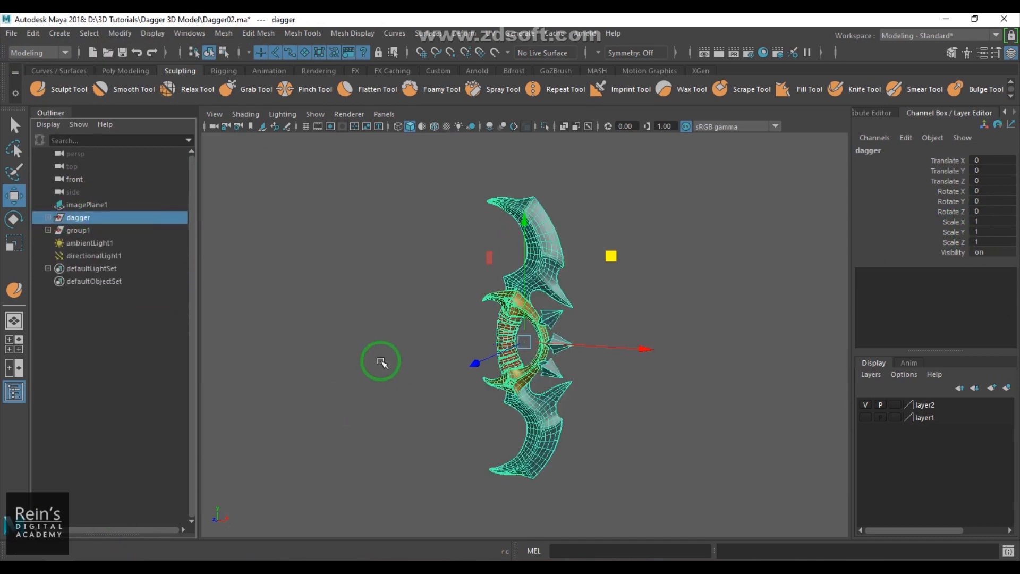
{"action": "left_click", "coordinate": [337, 362]}
{"action": "left_click_drag", "start_coordinate": [398, 164], "coordinate": [663, 486]}
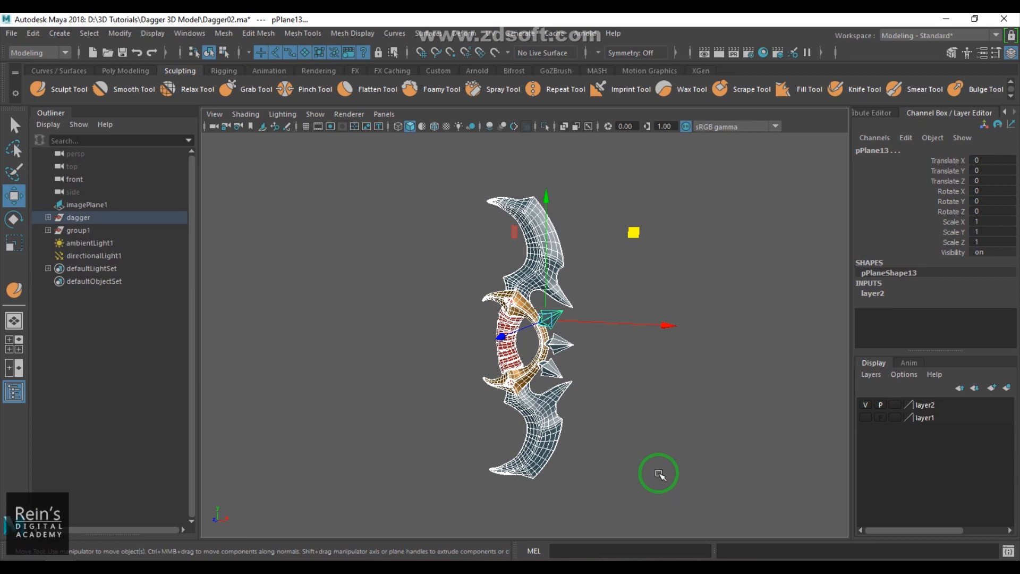
{"action": "left_click", "coordinate": [569, 415]}
{"action": "mouse_move", "coordinate": [417, 204]}
{"action": "left_mouse_down"}
{"action": "mouse_move", "coordinate": [633, 439]}
{"action": "mouse_move", "coordinate": [640, 505]}
{"action": "left_mouse_up"}
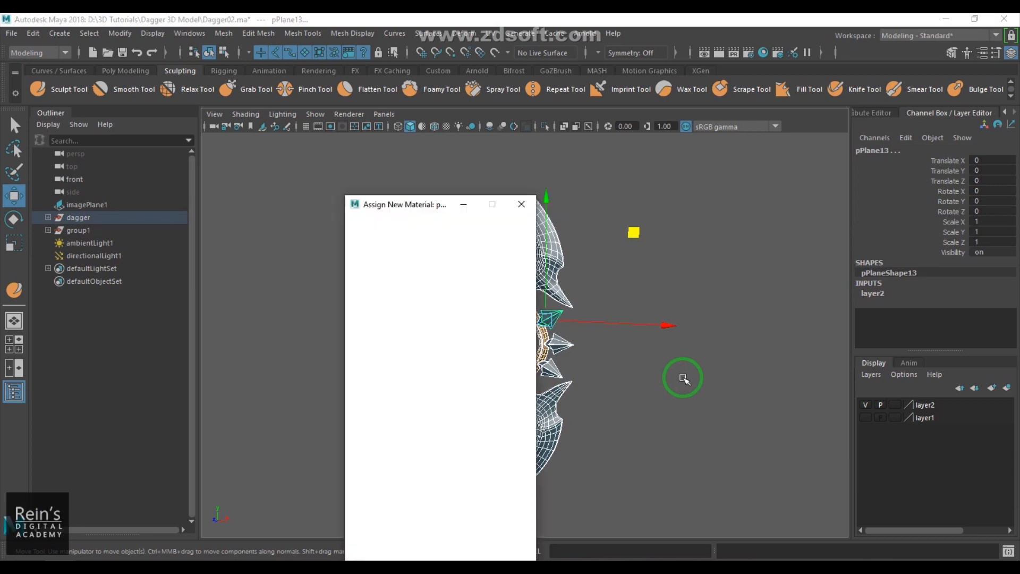
{"action": "left_click_drag", "start_coordinate": [420, 209], "coordinate": [421, 131]}
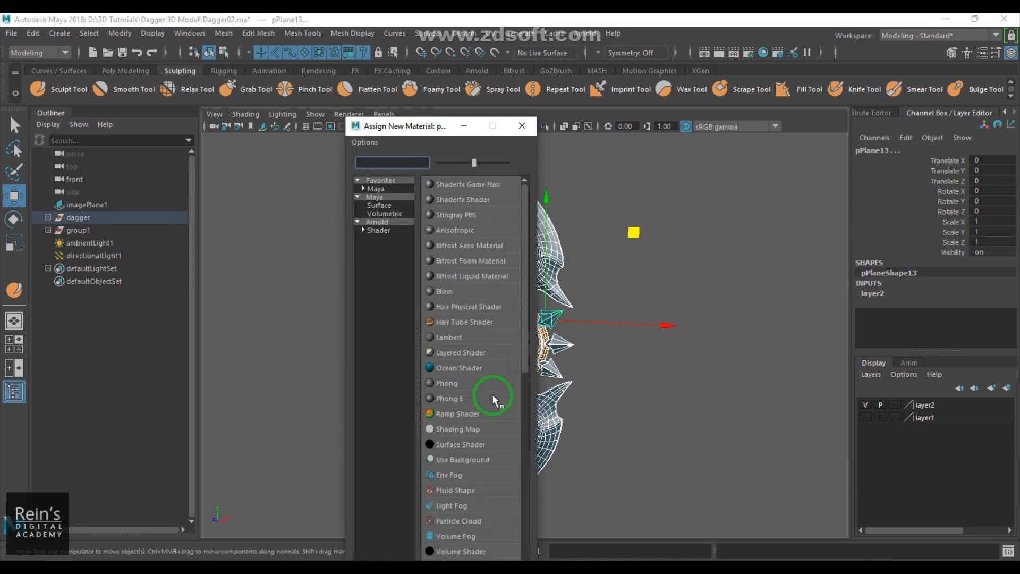
{"action": "left_click", "coordinate": [466, 337]}
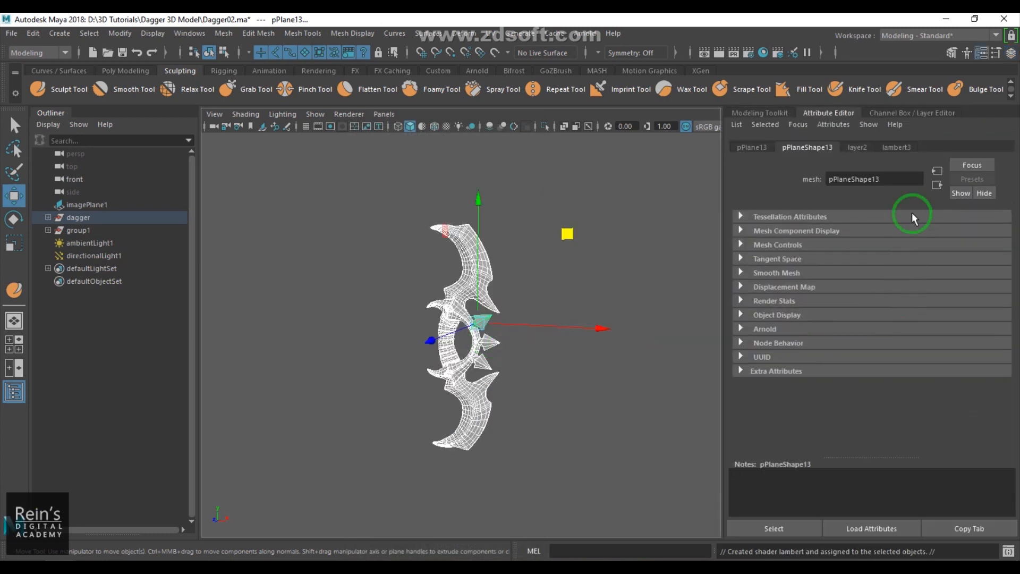
- Connect a File texture to the Color attribute of lambert3
{"action": "left_click", "coordinate": [898, 147]}
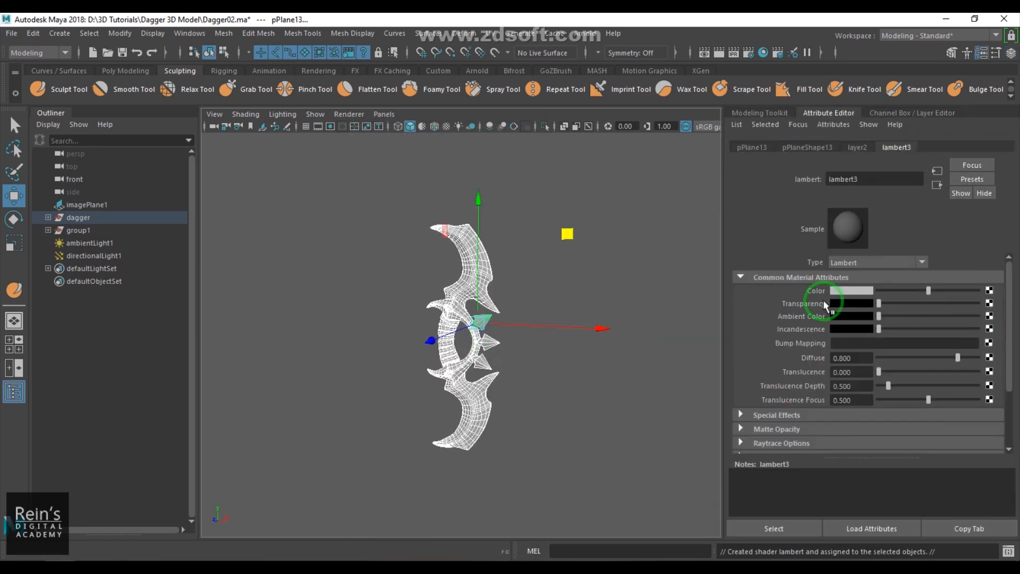
{"action": "left_click", "coordinate": [988, 303]}
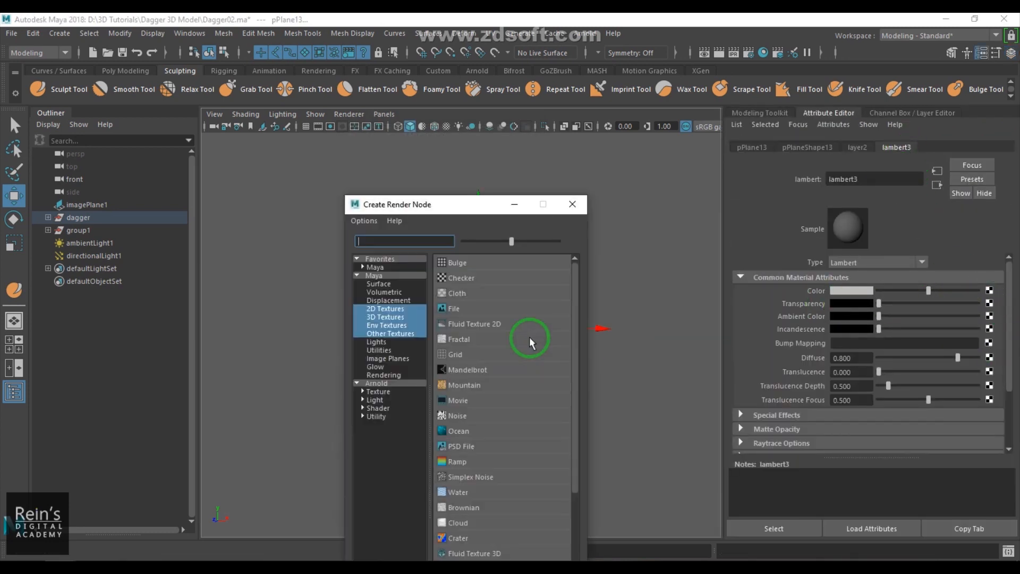
{"action": "left_click", "coordinate": [467, 303]}
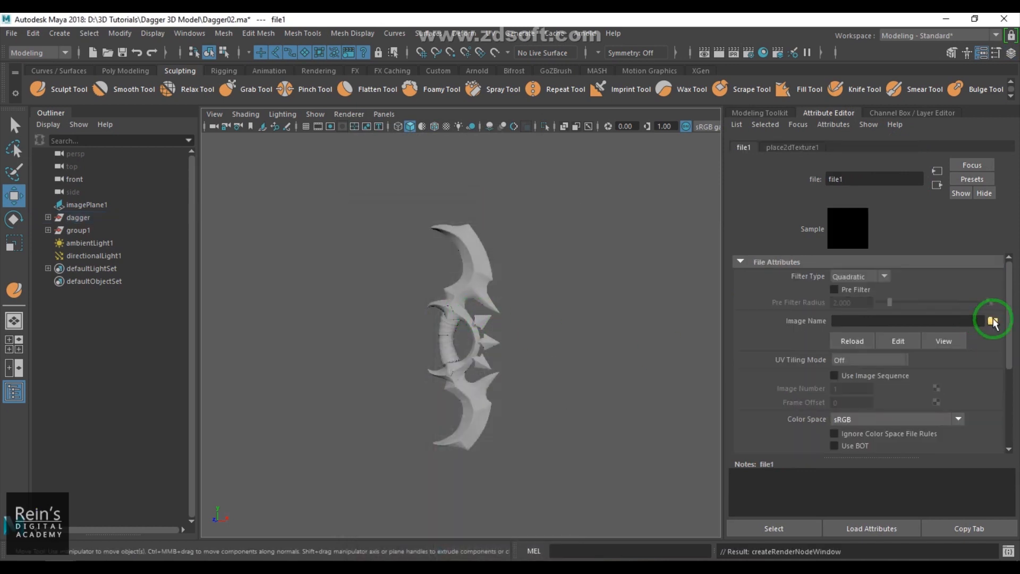
- Load uv_mapper.jpg from the Desktop as the file texture's image
{"action": "left_click", "coordinate": [992, 320]}
{"action": "left_click", "coordinate": [249, 135]}
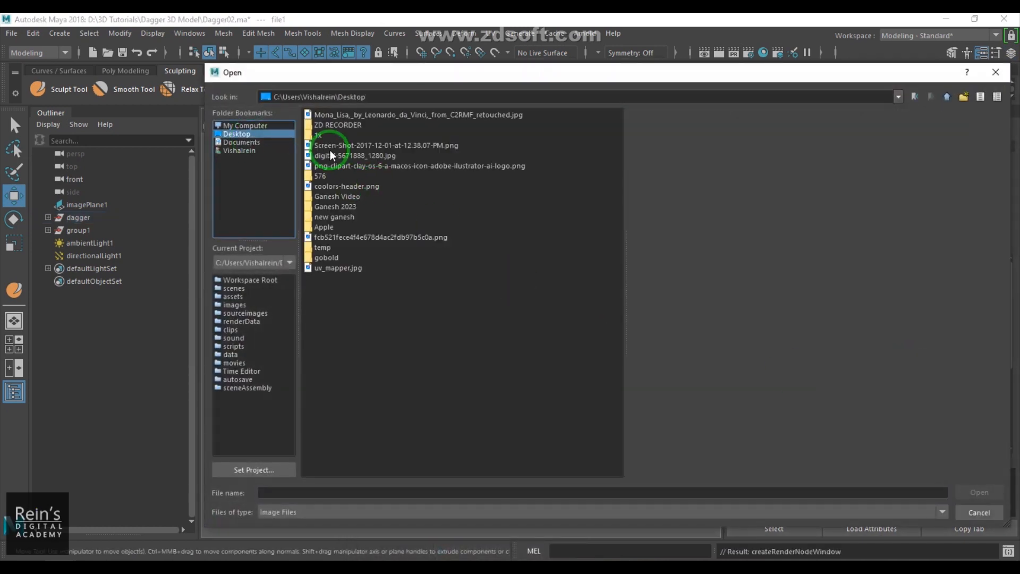
{"action": "left_click", "coordinate": [433, 167]}
{"action": "left_click", "coordinate": [393, 115]}
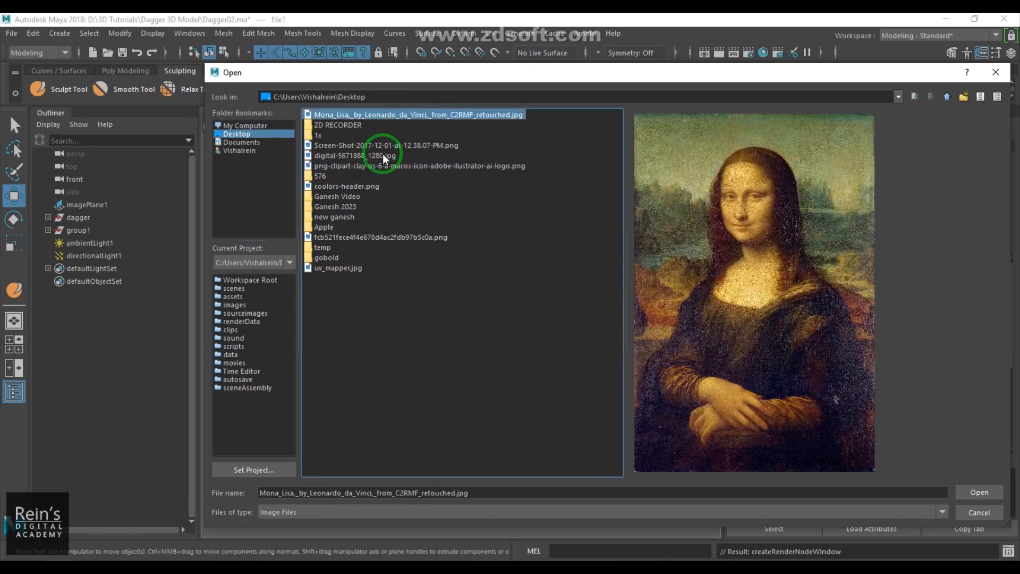
{"action": "left_click", "coordinate": [383, 145]}
{"action": "left_click", "coordinate": [370, 156]}
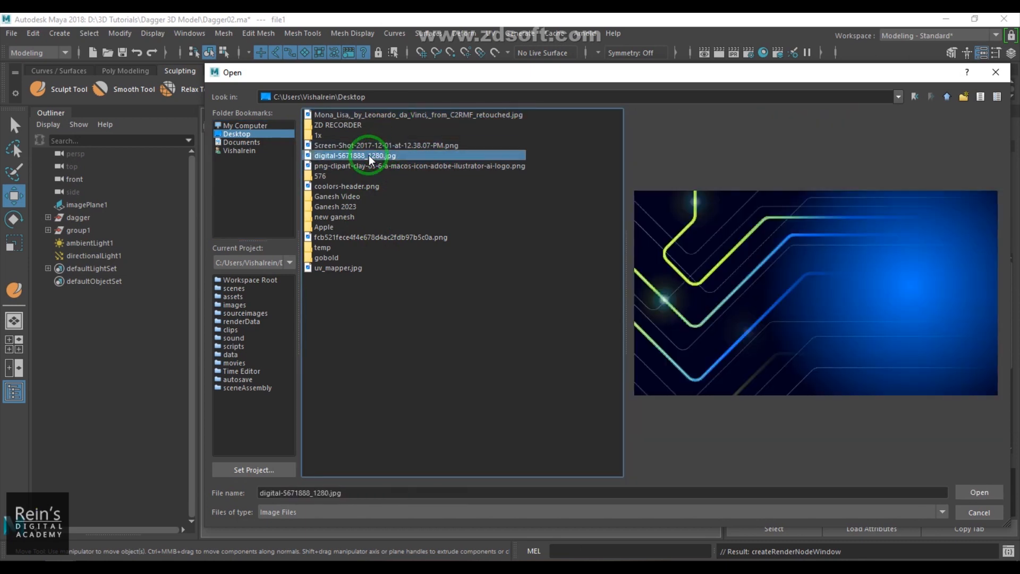
{"action": "left_click", "coordinate": [335, 268]}
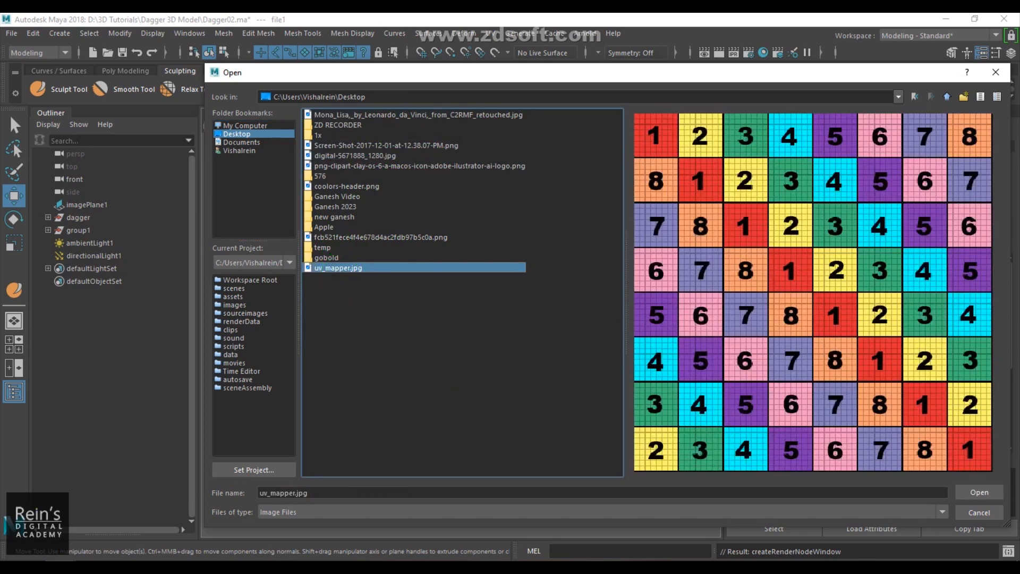
{"action": "left_click", "coordinate": [979, 493]}
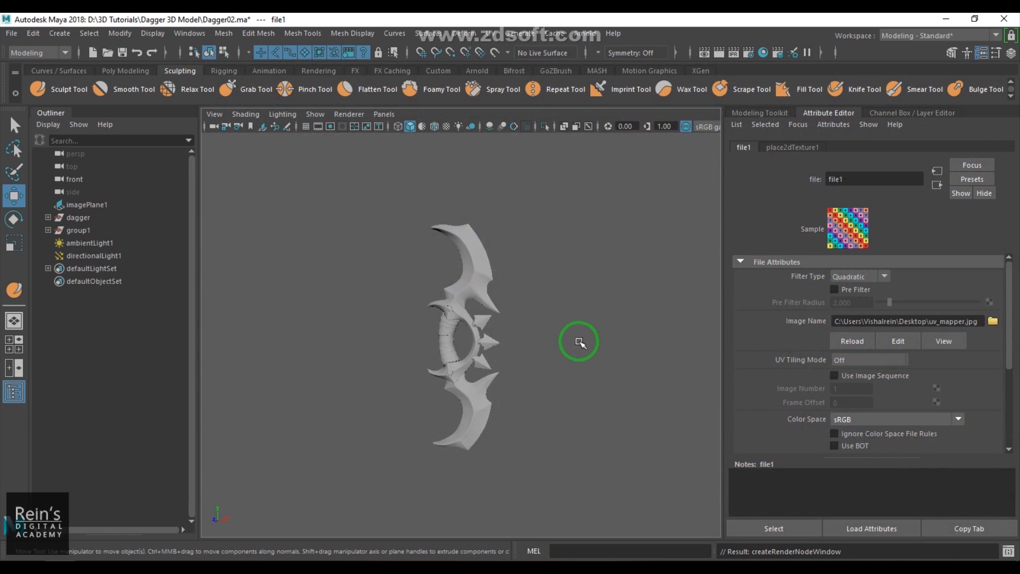
- Turn on textured display and inspect how the UV mapper texture wraps around the dagger
{"action": "key", "text": "6"}
{"action": "scroll", "coordinate": [579, 341], "scroll_direction": "up", "scroll_amount": 2}
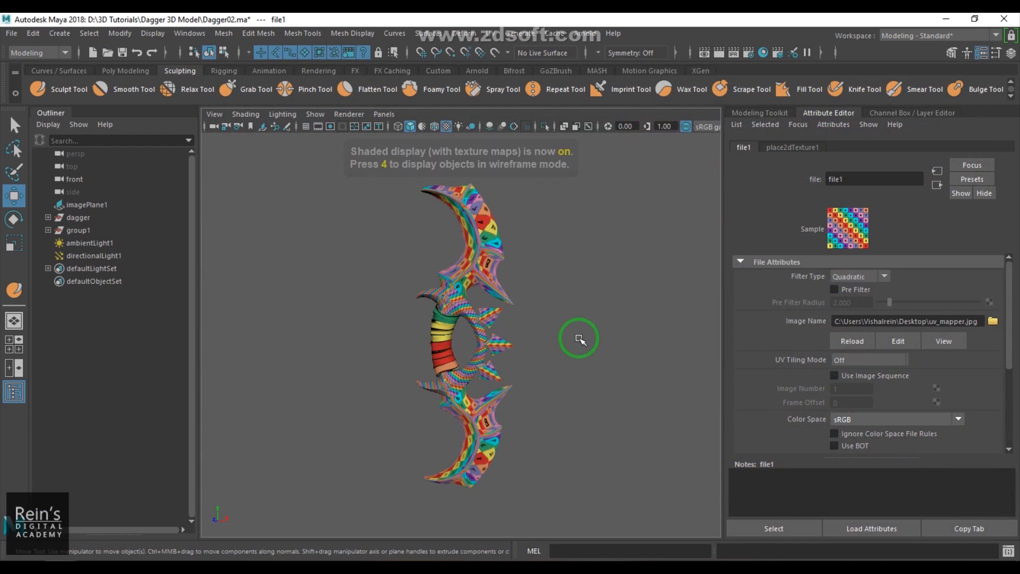
{"action": "middle_click_drag", "start_coordinate": [529, 343], "coordinate": [518, 406], "text": "alt"}
{"action": "right_click_drag", "start_coordinate": [517, 407], "coordinate": [611, 336], "text": "alt"}
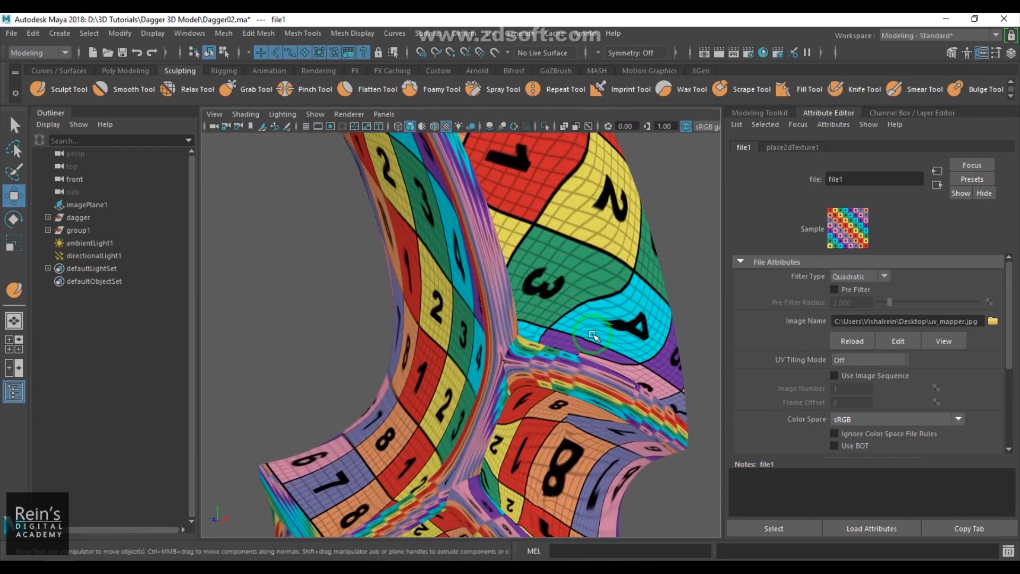
{"action": "left_click_drag", "start_coordinate": [540, 295], "coordinate": [535, 313], "text": "alt"}
{"action": "left_click_drag", "start_coordinate": [538, 384], "coordinate": [496, 349], "text": "alt"}
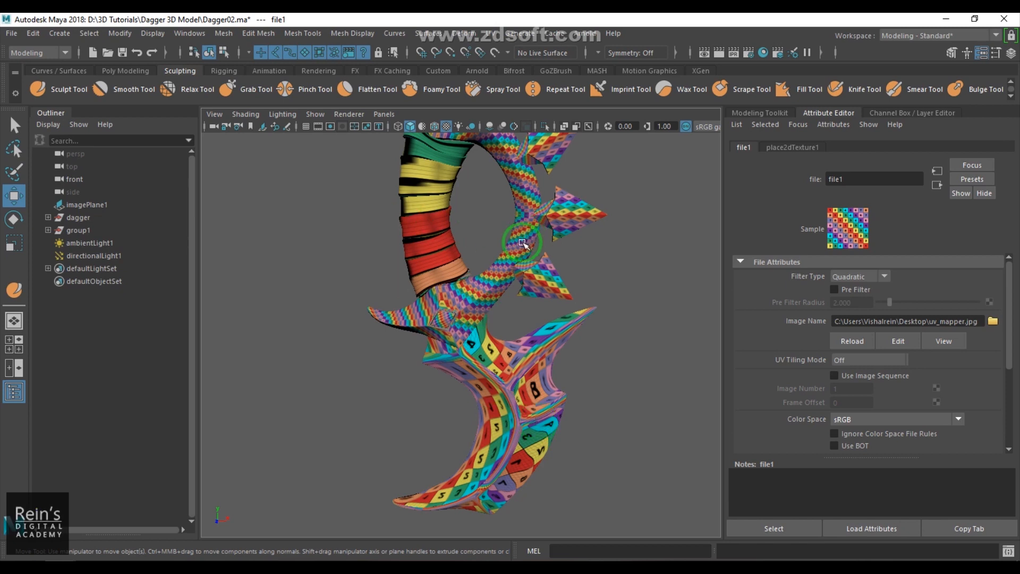
{"action": "scroll", "coordinate": [515, 250], "scroll_direction": "down", "scroll_amount": 3}
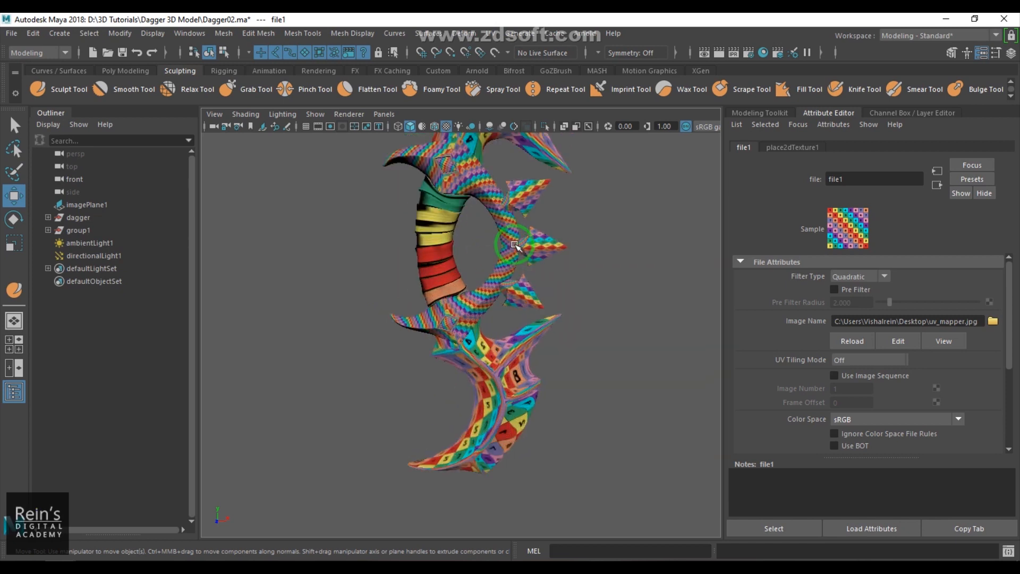
- Select the pPlane13 spike piece inside the dagger group
{"action": "left_click", "coordinate": [48, 217]}
{"action": "left_click", "coordinate": [88, 230]}
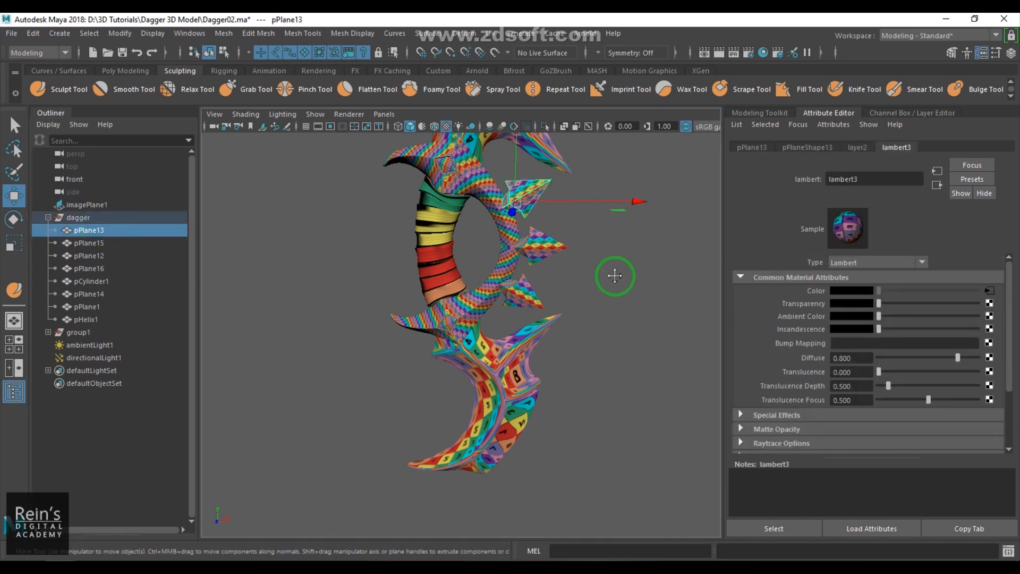
{"action": "middle_click_drag", "start_coordinate": [618, 258], "coordinate": [602, 377], "text": "alt"}
{"action": "right_click_drag", "start_coordinate": [526, 330], "coordinate": [654, 386], "text": "alt"}
{"action": "middle_click_drag", "start_coordinate": [586, 339], "coordinate": [532, 350], "text": "alt"}
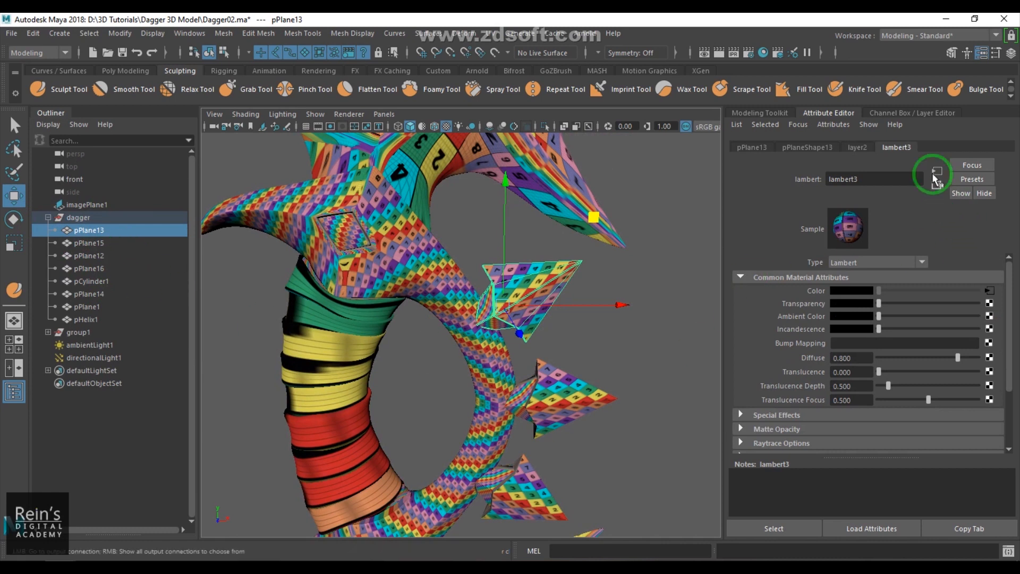
- Switch to the UV Editing workspace and widen the UV Editor panel beside the viewport
{"action": "left_click", "coordinate": [922, 36]}
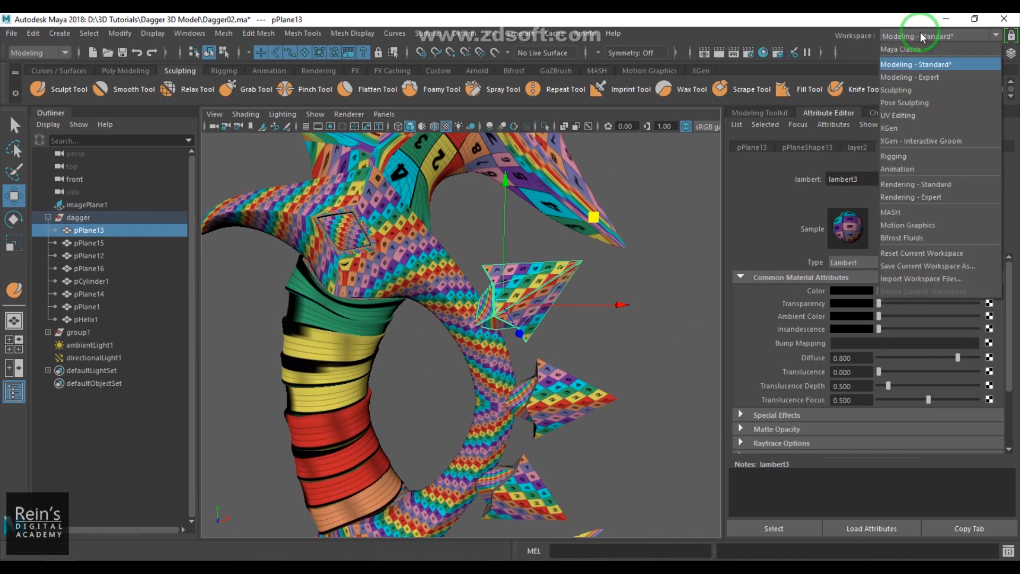
{"action": "left_click", "coordinate": [918, 120]}
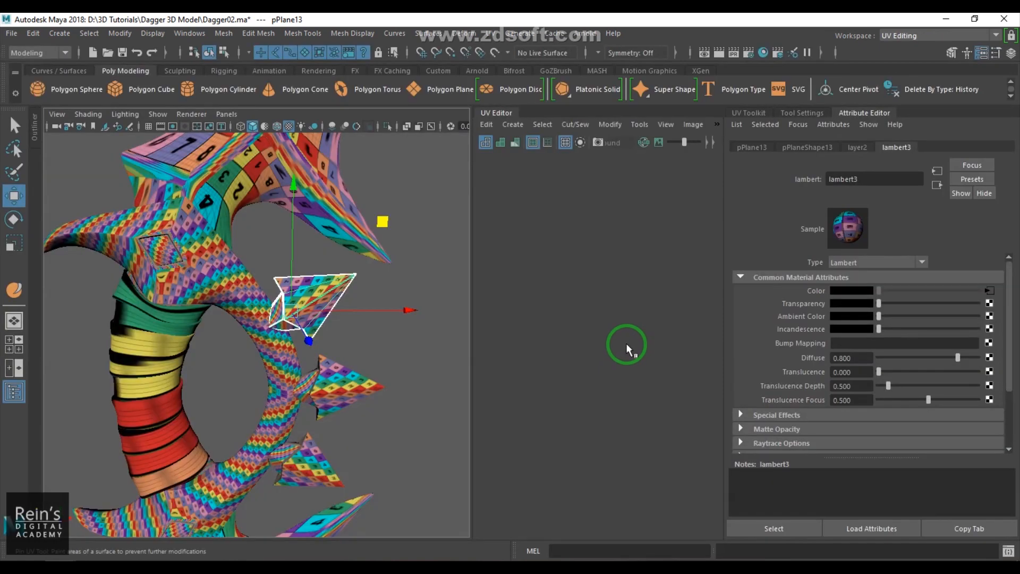
{"action": "left_click", "coordinate": [865, 112]}
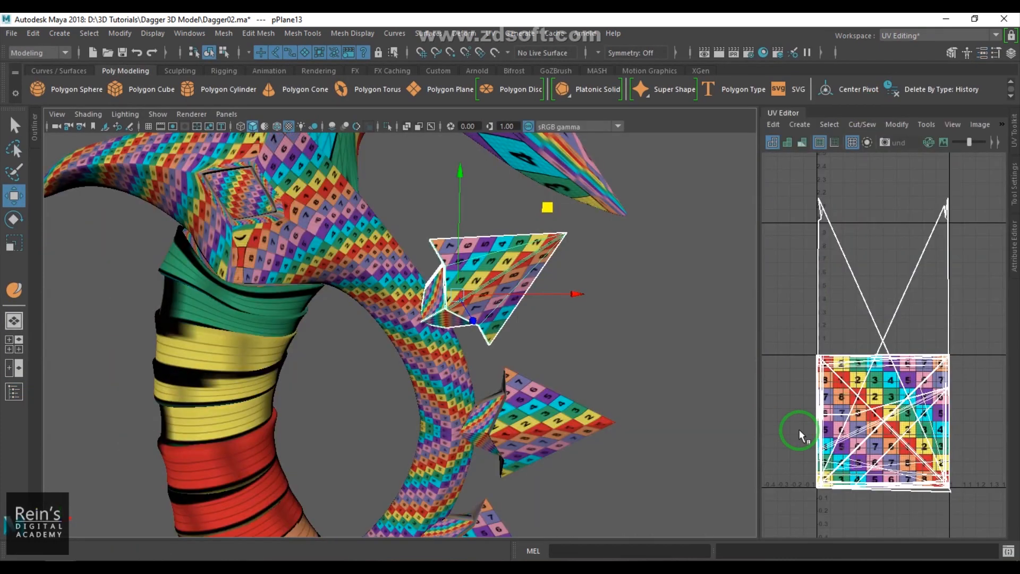
{"action": "left_click_drag", "start_coordinate": [758, 352], "coordinate": [656, 356]}
{"action": "key", "text": "ctrl+space"}
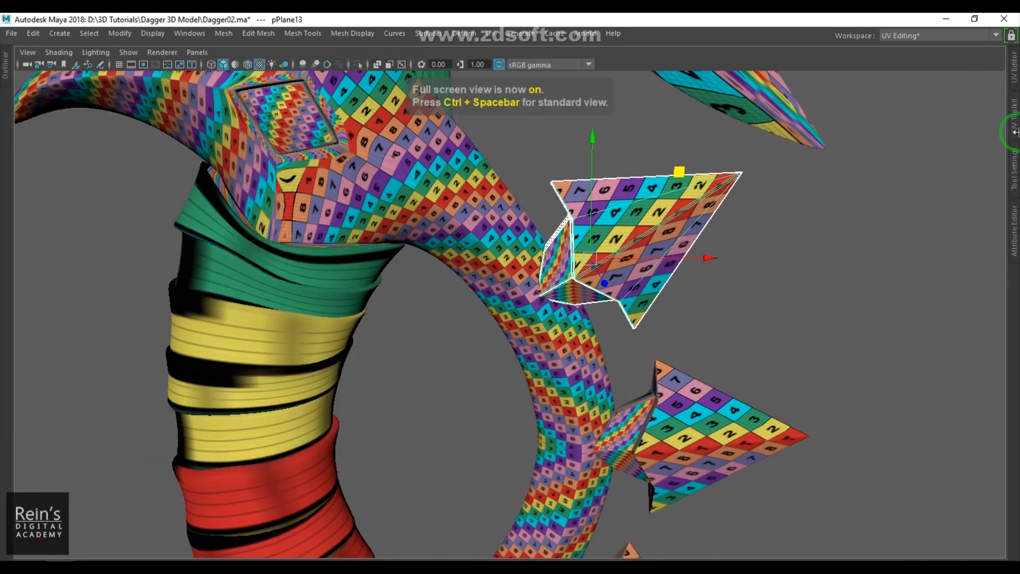
{"action": "left_click", "coordinate": [1015, 74]}
{"action": "left_click_drag", "start_coordinate": [654, 289], "coordinate": [607, 293]}
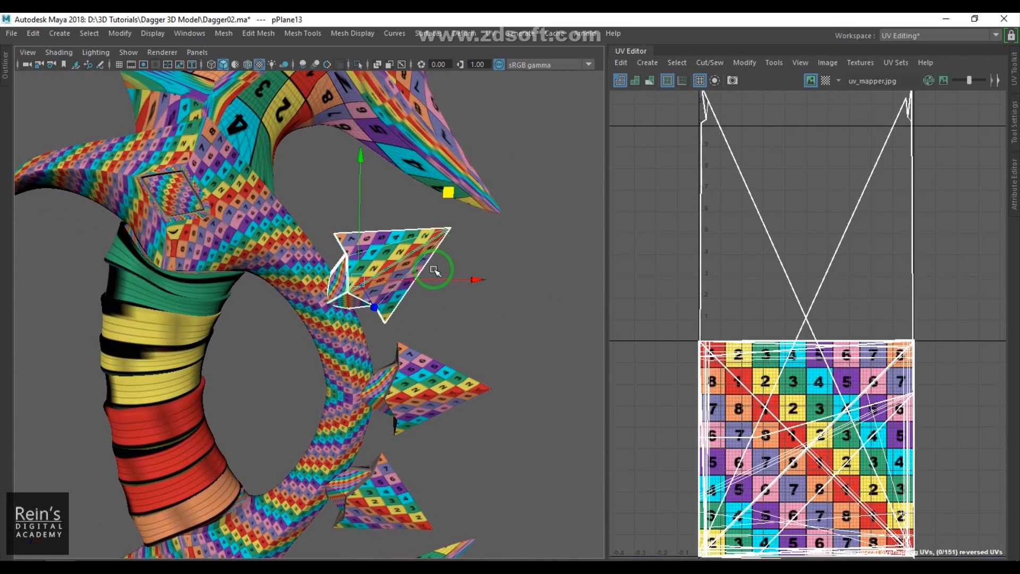
- Isolate the selected spike piece in the viewport and examine it closely
{"action": "key", "text": "ctrl+1"}
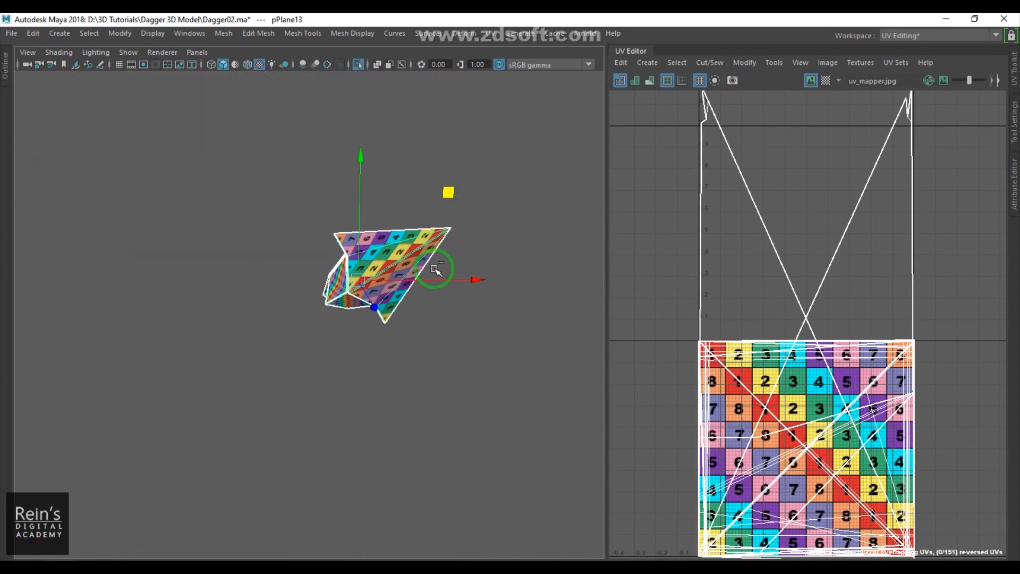
{"action": "left_click", "coordinate": [462, 409]}
{"action": "left_click_drag", "start_coordinate": [367, 367], "coordinate": [437, 399], "text": "alt"}
{"action": "left_click", "coordinate": [428, 366]}
{"action": "key", "text": "5"}
{"action": "left_click", "coordinate": [526, 430]}
{"action": "mouse_move", "coordinate": [526, 430]}
{"action": "left_mouse_down", "text": "alt"}
{"action": "mouse_move", "coordinate": [481, 412]}
{"action": "mouse_move", "coordinate": [297, 419]}
{"action": "mouse_move", "coordinate": [353, 364]}
{"action": "mouse_move", "coordinate": [502, 371]}
{"action": "mouse_move", "coordinate": [449, 387]}
{"action": "mouse_move", "coordinate": [396, 357]}
{"action": "mouse_move", "coordinate": [453, 353]}
{"action": "mouse_move", "coordinate": [388, 378]}
{"action": "mouse_move", "coordinate": [372, 367]}
{"action": "mouse_move", "coordinate": [417, 340]}
{"action": "mouse_move", "coordinate": [483, 348]}
{"action": "mouse_move", "coordinate": [460, 376]}
{"action": "mouse_move", "coordinate": [361, 343]}
{"action": "mouse_move", "coordinate": [360, 388]}
{"action": "mouse_move", "coordinate": [437, 371]}
{"action": "mouse_move", "coordinate": [415, 372]}
{"action": "left_mouse_up", "text": "alt"}
{"action": "left_click", "coordinate": [380, 366]}
- Hide the texture image in the UV Editor and restore textured shading in the viewport
{"action": "left_click", "coordinate": [826, 80]}
{"action": "left_click", "coordinate": [830, 78]}
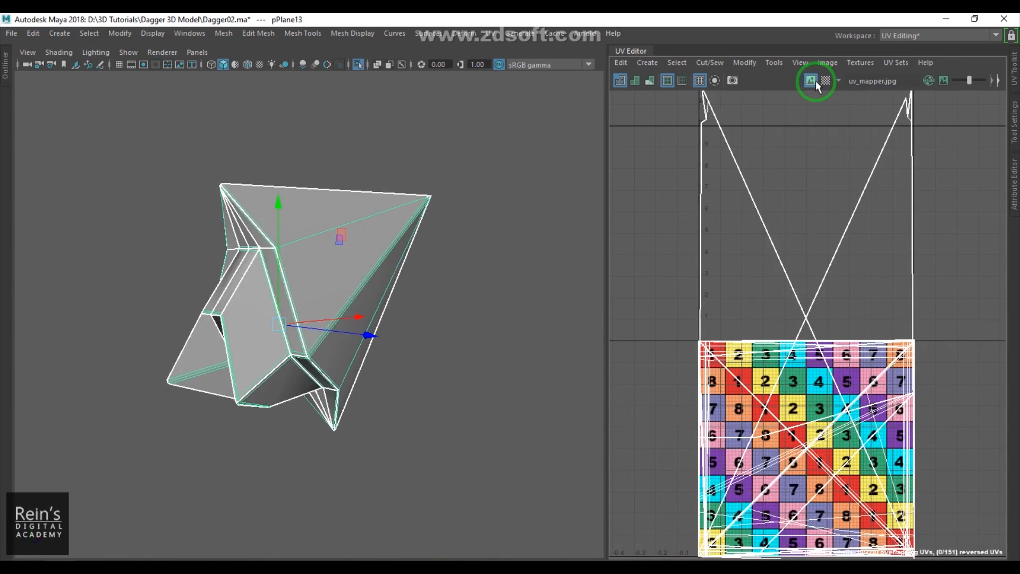
{"action": "left_click", "coordinate": [811, 80]}
{"action": "key", "text": "6"}
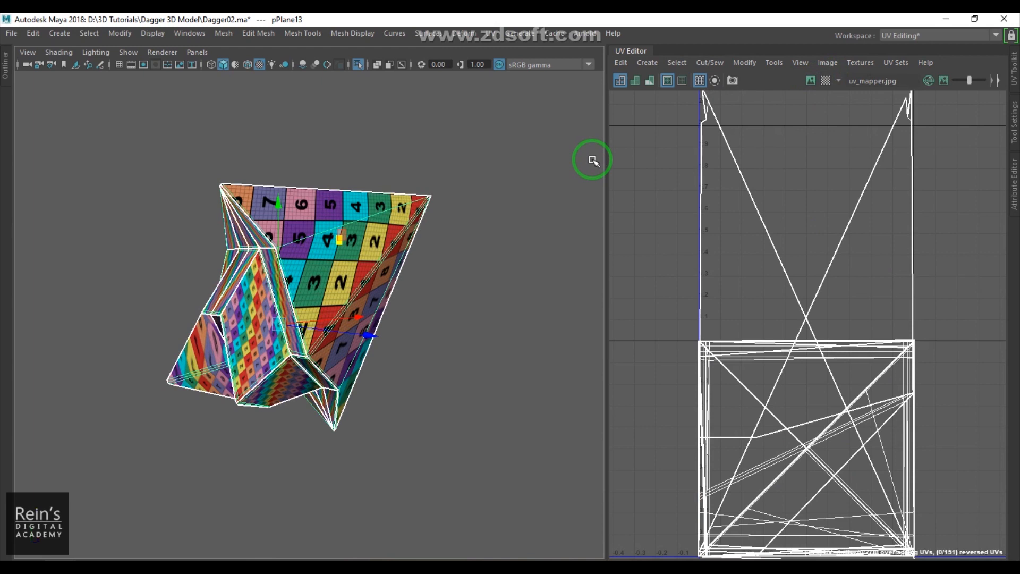
- Apply an Automatic UV projection to the spike piece
{"action": "left_click", "coordinate": [491, 34]}
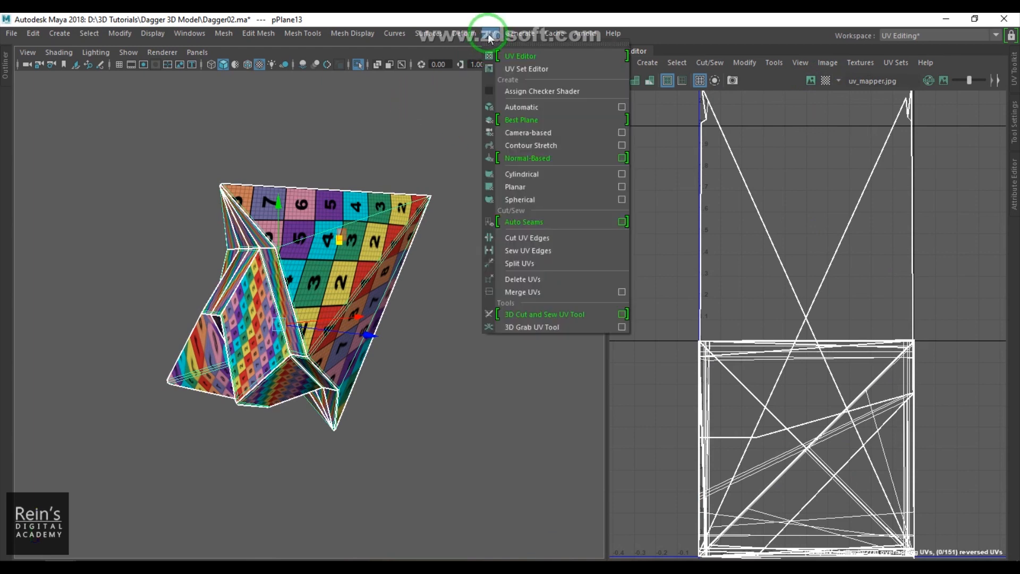
{"action": "left_click", "coordinate": [542, 109]}
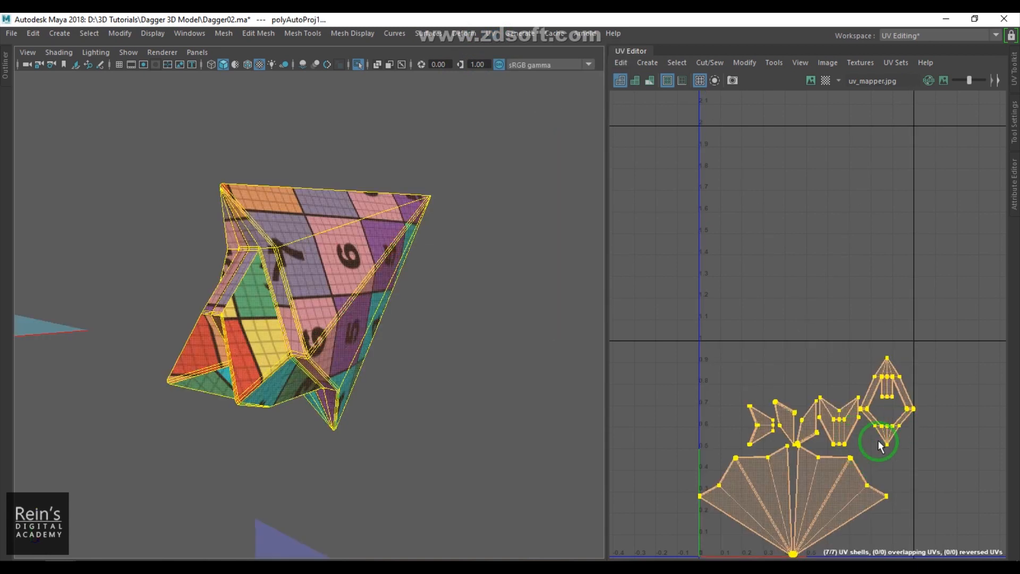
{"action": "middle_click_drag", "start_coordinate": [861, 464], "coordinate": [868, 360], "text": "alt"}
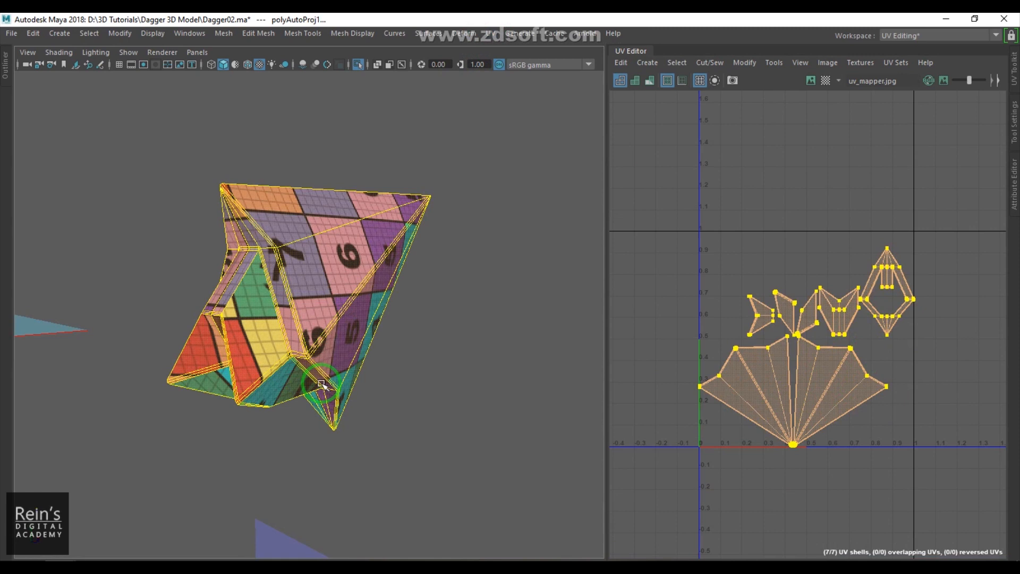
- Select the UVs of the spike's small triangular shell and turn on shaded UV display in the UV Editor
{"action": "left_click_drag", "start_coordinate": [332, 388], "coordinate": [321, 343], "text": "alt"}
{"action": "scroll", "coordinate": [320, 340], "scroll_direction": "up", "scroll_amount": 3}
{"action": "key", "text": "q"}
{"action": "left_click", "coordinate": [313, 296]}
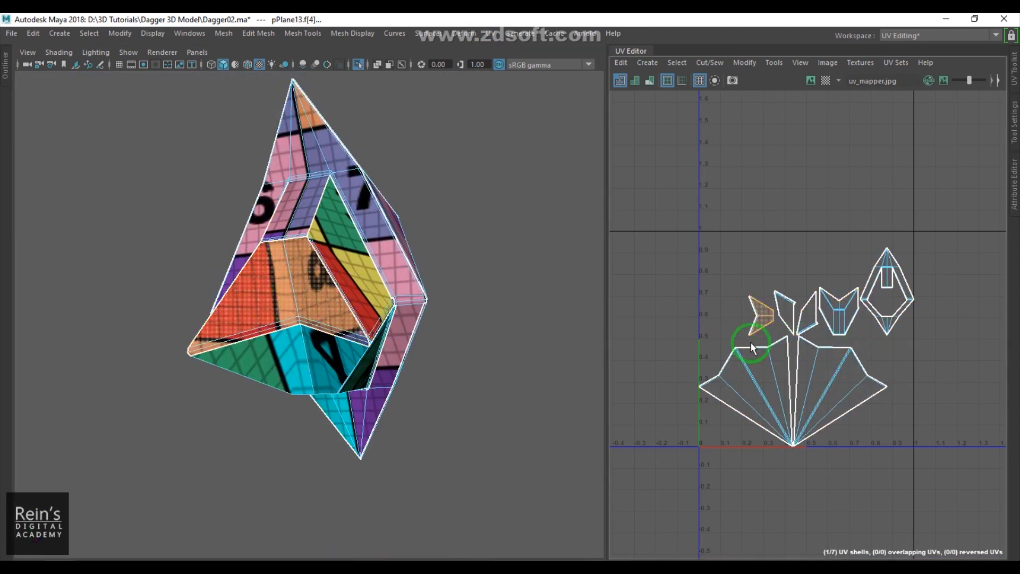
{"action": "scroll", "coordinate": [776, 320], "scroll_direction": "up", "scroll_amount": 5}
{"action": "key", "text": "F12"}
{"action": "left_click_drag", "start_coordinate": [702, 247], "coordinate": [744, 302]}
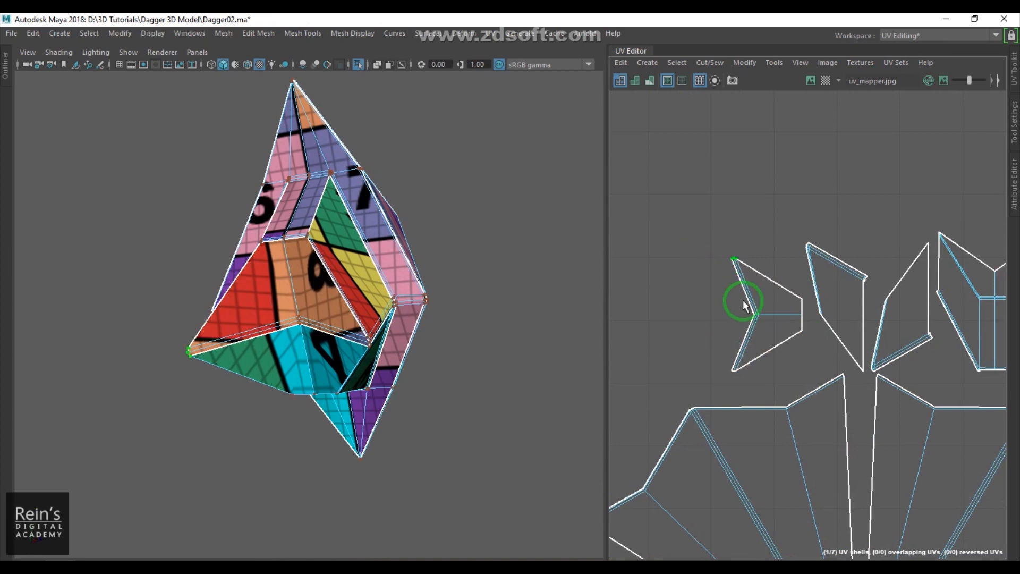
{"action": "scroll", "coordinate": [735, 317], "scroll_direction": "up", "scroll_amount": 3}
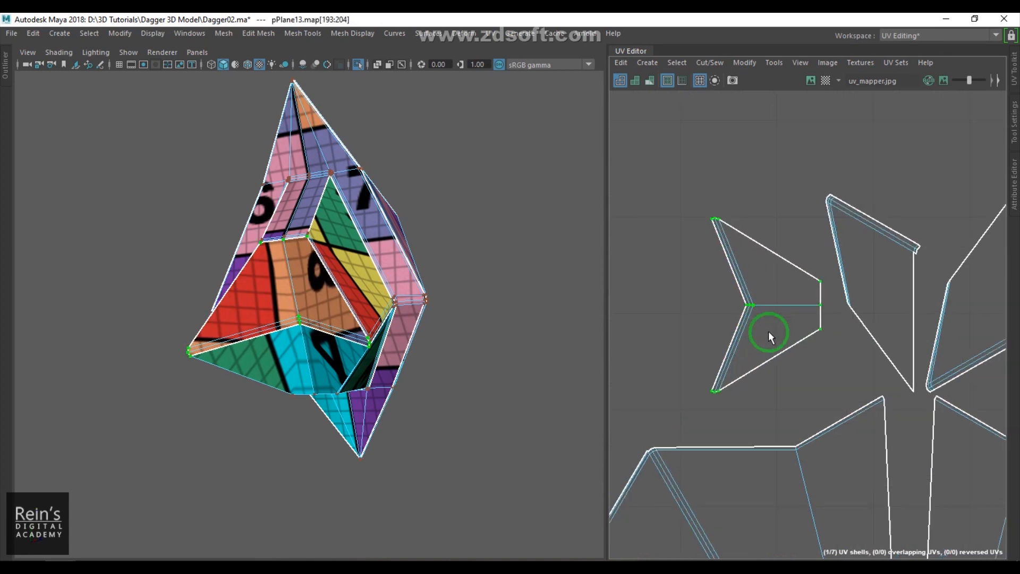
{"action": "key", "text": "w"}
{"action": "left_click_drag", "start_coordinate": [762, 312], "coordinate": [703, 299]}
{"action": "middle_click_drag", "start_coordinate": [732, 317], "coordinate": [801, 307], "text": "alt"}
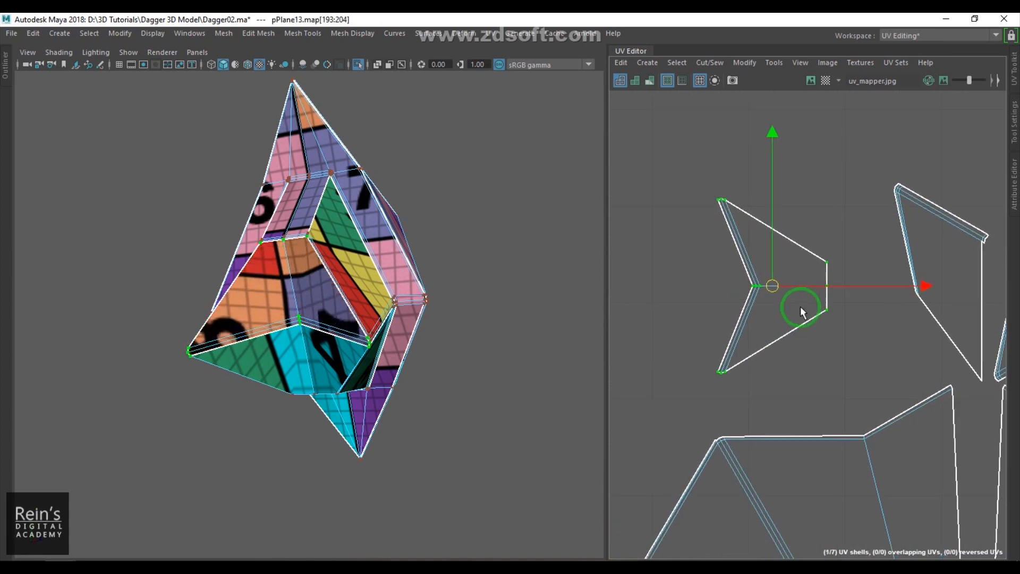
{"action": "key", "text": "5"}
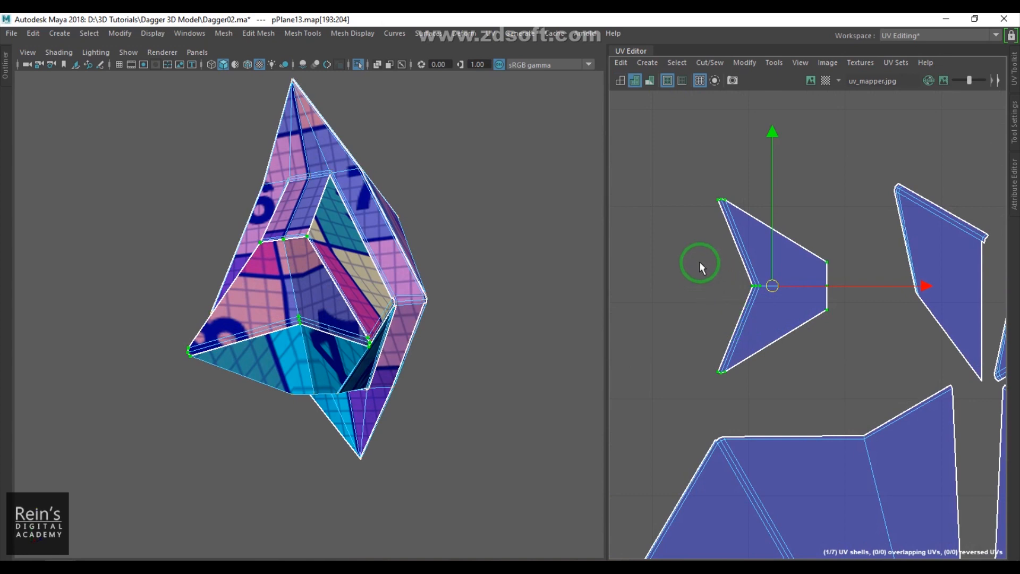
- Try to move and sew a selected edge of the triangular shell, then undo it
{"action": "key", "text": "F10"}
{"action": "left_click", "coordinate": [222, 347]}
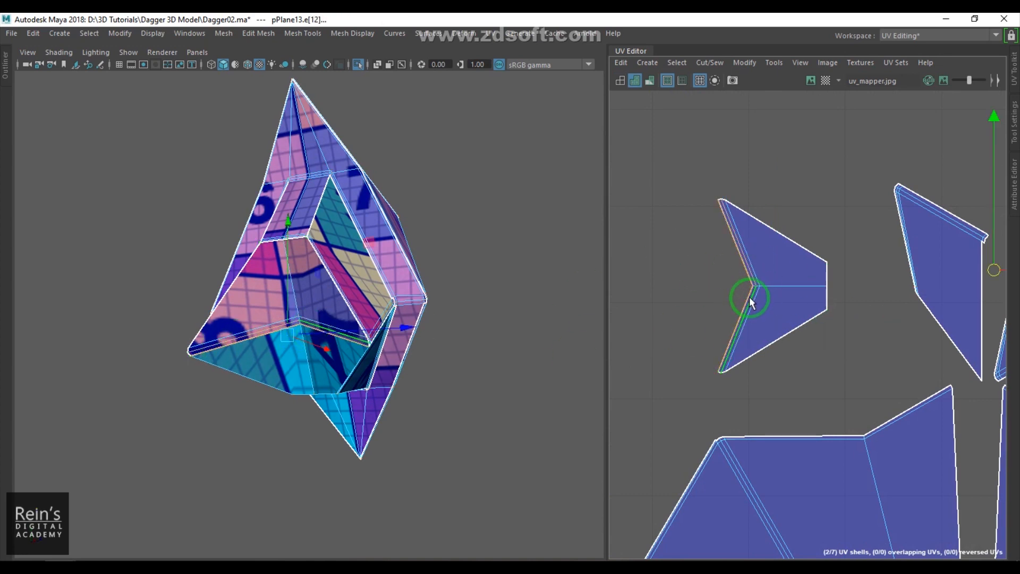
{"action": "right_click", "coordinate": [731, 314], "text": "shift"}
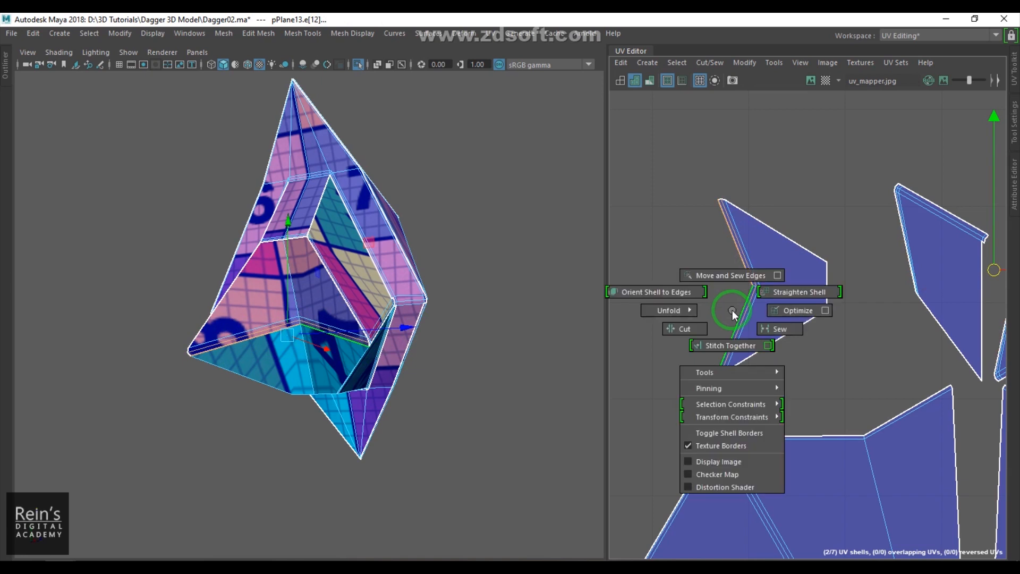
{"action": "left_click", "coordinate": [733, 274]}
{"action": "scroll", "coordinate": [897, 298], "scroll_direction": "down", "scroll_amount": 5}
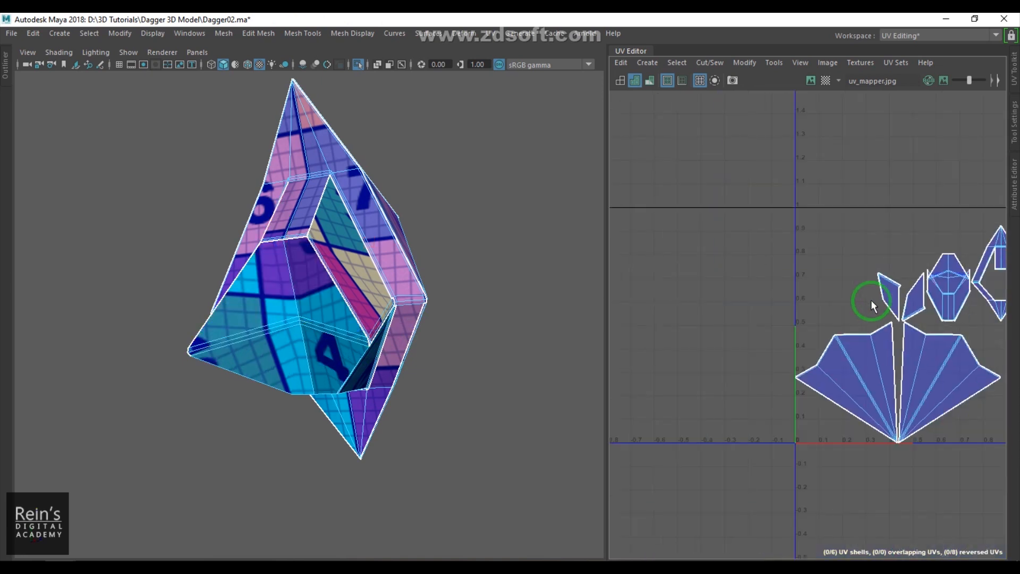
{"action": "middle_click_drag", "start_coordinate": [961, 314], "coordinate": [815, 321], "text": "alt"}
{"action": "scroll", "coordinate": [815, 320], "scroll_direction": "up", "scroll_amount": 4}
{"action": "key", "text": "ctrl+z"}
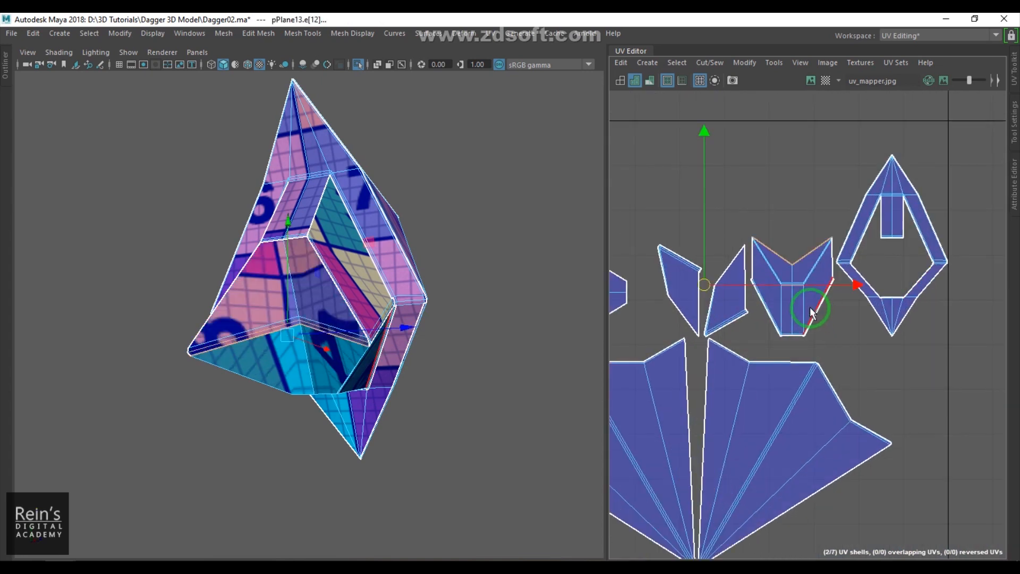
- Move the diamond-shaped shell to the left of the two triangular shells
{"action": "right_click_drag", "start_coordinate": [793, 316], "coordinate": [796, 304], "text": "shift"}
{"action": "left_click", "coordinate": [791, 302]}
{"action": "left_click_drag", "start_coordinate": [935, 294], "coordinate": [702, 264]}
- Select a seam edge on the spike's inner face and cut the UVs along it
{"action": "left_click_drag", "start_coordinate": [330, 313], "coordinate": [343, 330], "text": "alt"}
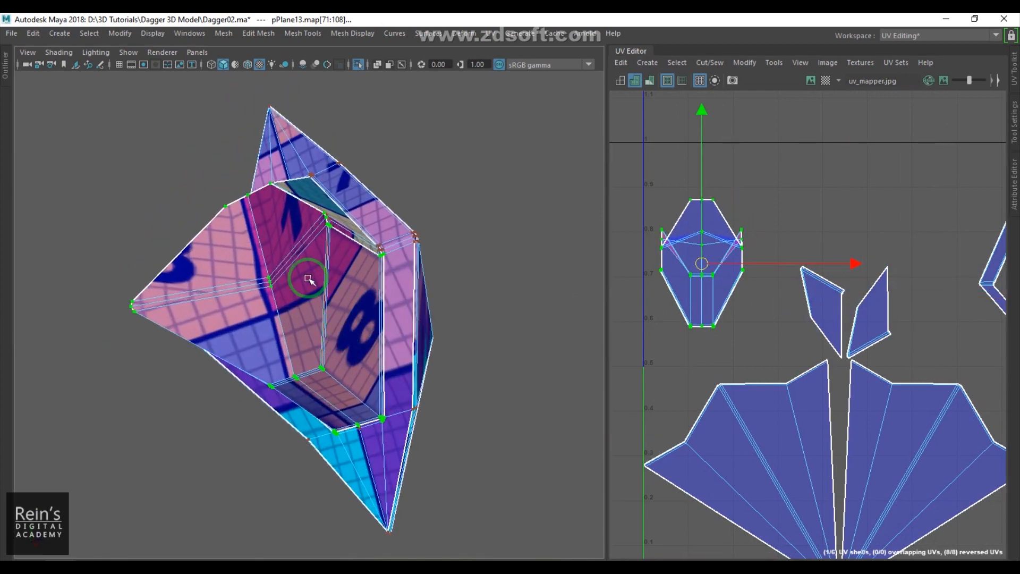
{"action": "scroll", "coordinate": [307, 290], "scroll_direction": "up", "scroll_amount": 5}
{"action": "left_click", "coordinate": [340, 297]}
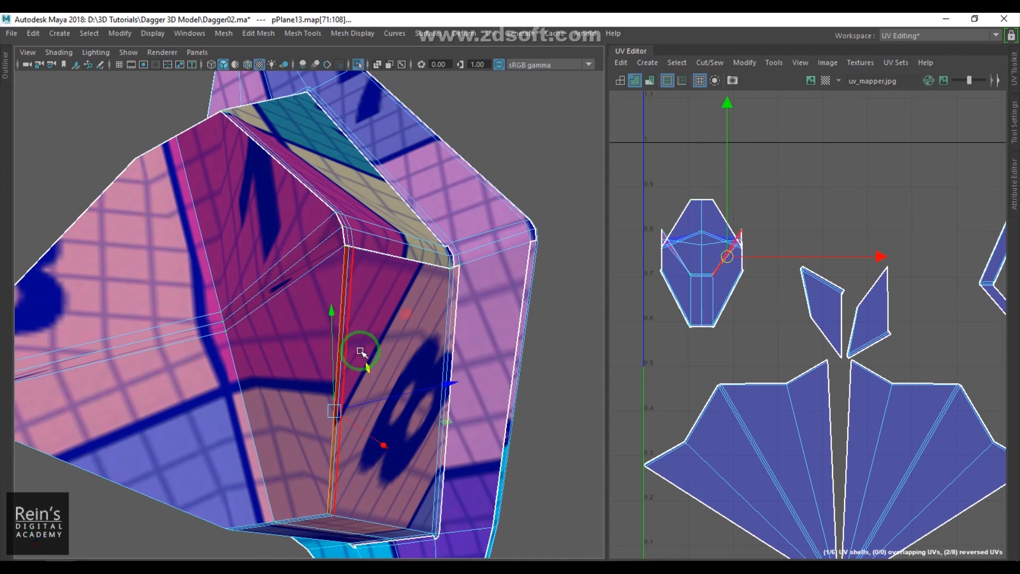
{"action": "left_click_drag", "start_coordinate": [353, 340], "coordinate": [375, 322], "text": "alt"}
{"action": "left_click", "coordinate": [362, 300], "text": "shift"}
{"action": "left_click", "coordinate": [302, 324], "text": "shift"}
{"action": "left_click_drag", "start_coordinate": [304, 350], "coordinate": [376, 369], "text": "alt"}
{"action": "left_click", "coordinate": [385, 346], "text": "shift"}
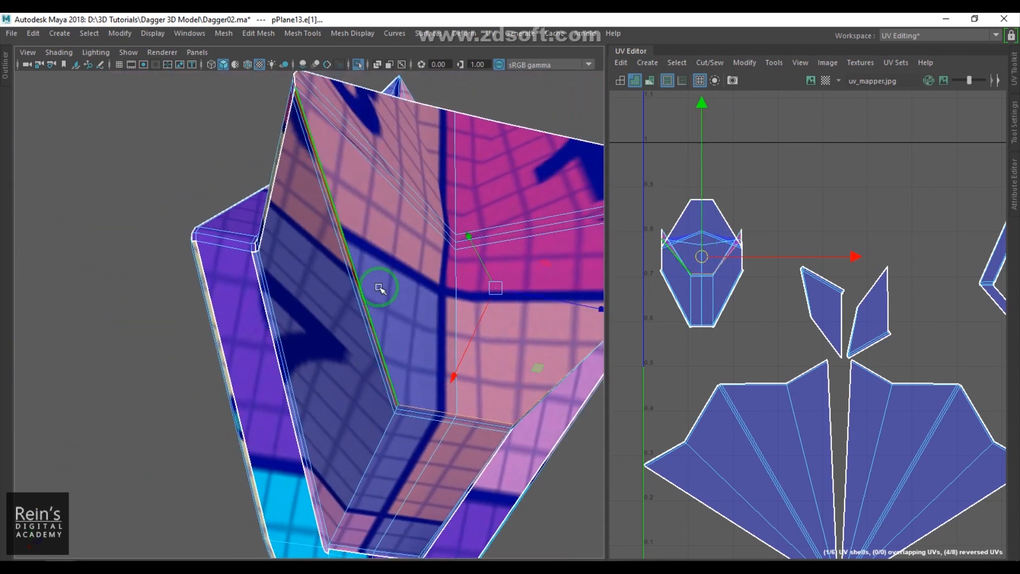
{"action": "left_click_drag", "start_coordinate": [389, 314], "coordinate": [405, 321], "text": "alt"}
{"action": "right_click", "coordinate": [765, 309], "text": "shift"}
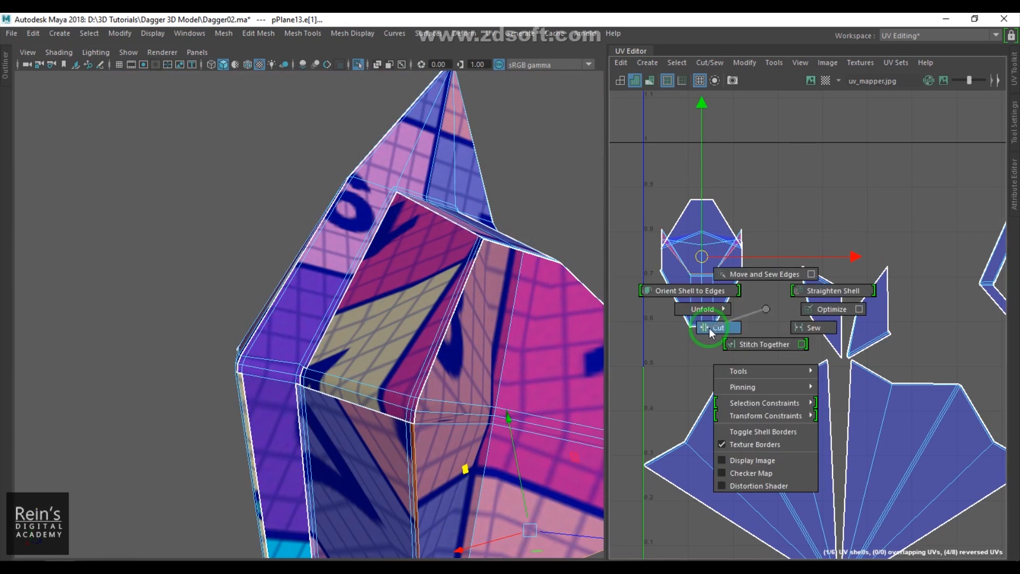
{"action": "right_click_drag", "start_coordinate": [765, 309], "coordinate": [709, 328], "text": "shift"}
- Convert the selection to the newly cut diamond shell and move it away above the other shells
{"action": "left_click_drag", "start_coordinate": [431, 402], "coordinate": [389, 390], "text": "alt"}
{"action": "scroll", "coordinate": [390, 390], "scroll_direction": "down", "scroll_amount": 3}
{"action": "middle_click_drag", "start_coordinate": [389, 389], "coordinate": [351, 346], "text": "alt"}
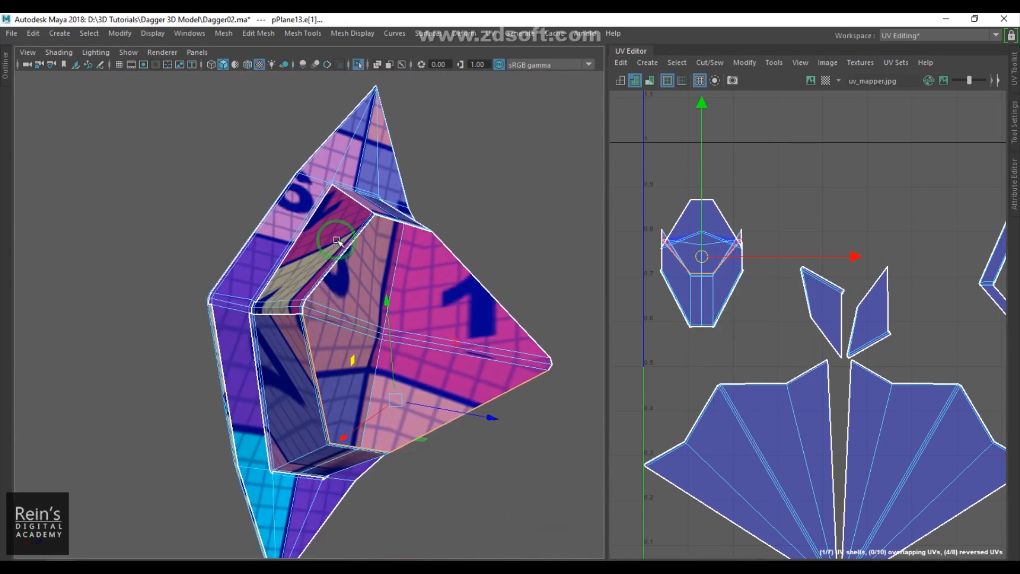
{"action": "left_click", "coordinate": [658, 179]}
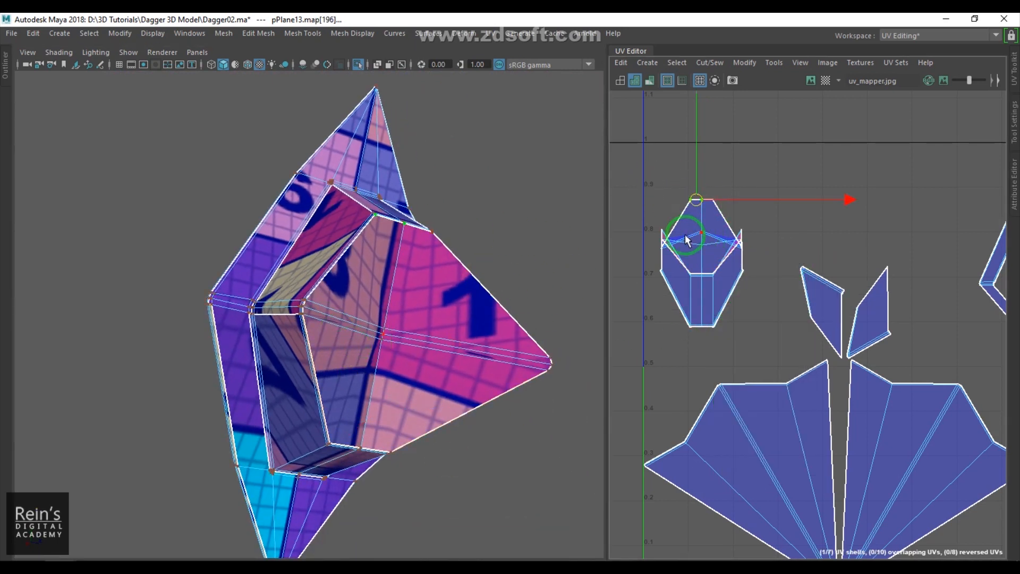
{"action": "left_click", "coordinate": [745, 241]}
{"action": "scroll", "coordinate": [708, 225], "scroll_direction": "up", "scroll_amount": 1}
{"action": "middle_click_drag", "start_coordinate": [709, 225], "coordinate": [768, 279], "text": "alt"}
{"action": "scroll", "coordinate": [767, 279], "scroll_direction": "up", "scroll_amount": 4}
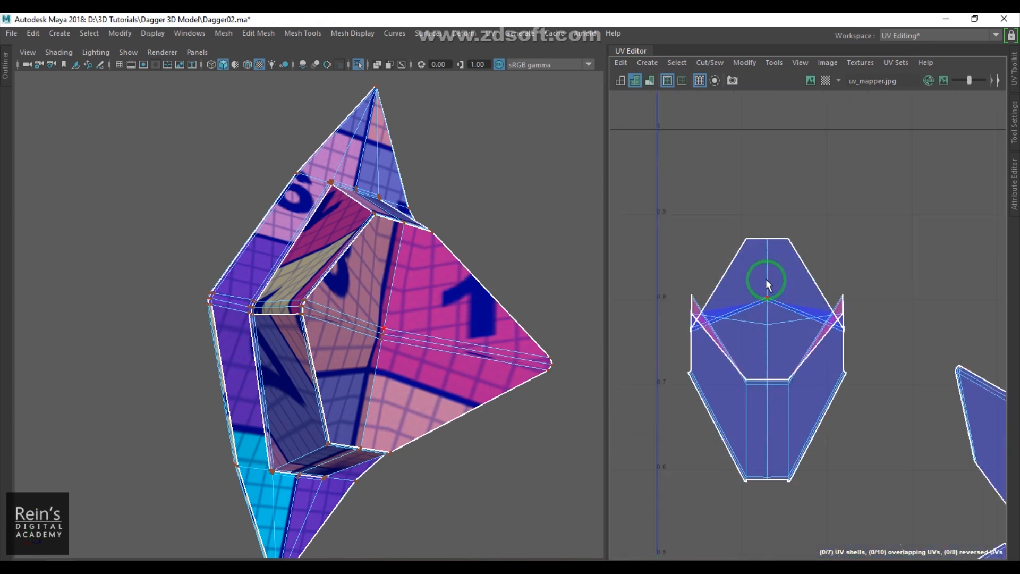
{"action": "left_click_drag", "start_coordinate": [718, 193], "coordinate": [742, 220]}
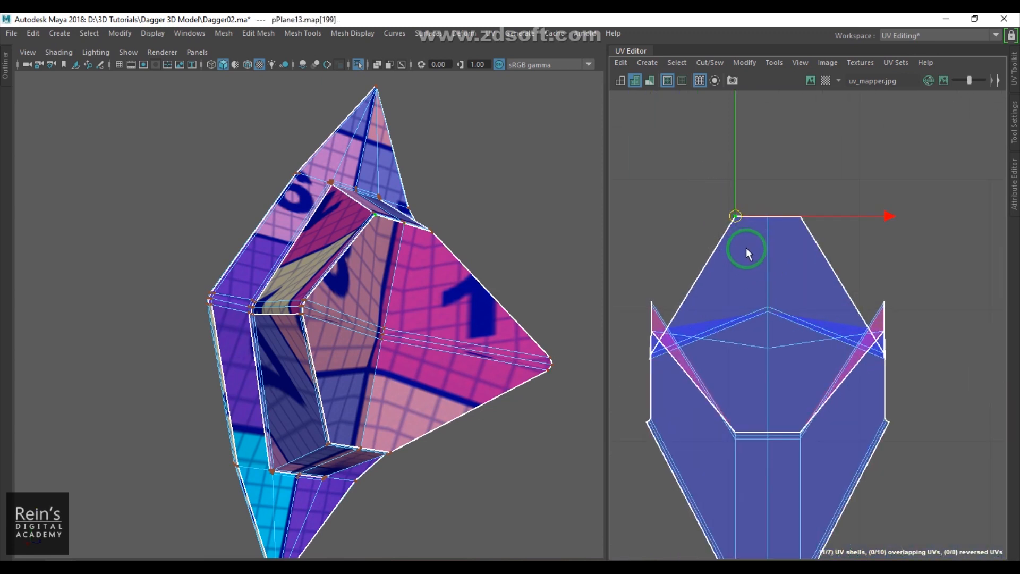
{"action": "right_click", "coordinate": [745, 239], "text": "ctrl"}
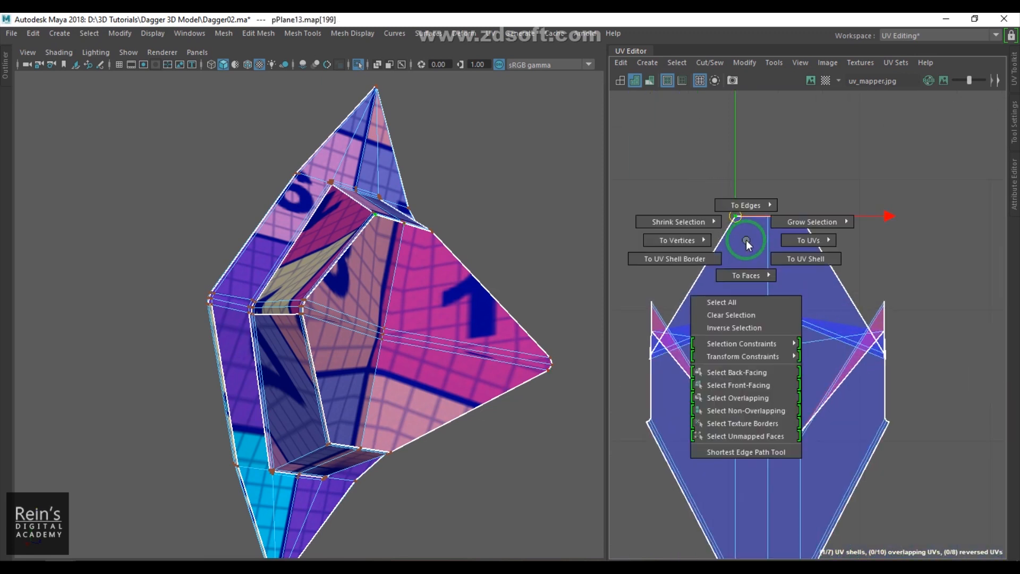
{"action": "right_click_drag", "start_coordinate": [796, 264], "coordinate": [796, 264], "text": "ctrl"}
{"action": "scroll", "coordinate": [789, 288], "scroll_direction": "down", "scroll_amount": 3}
{"action": "left_click_drag", "start_coordinate": [758, 355], "coordinate": [891, 235]}
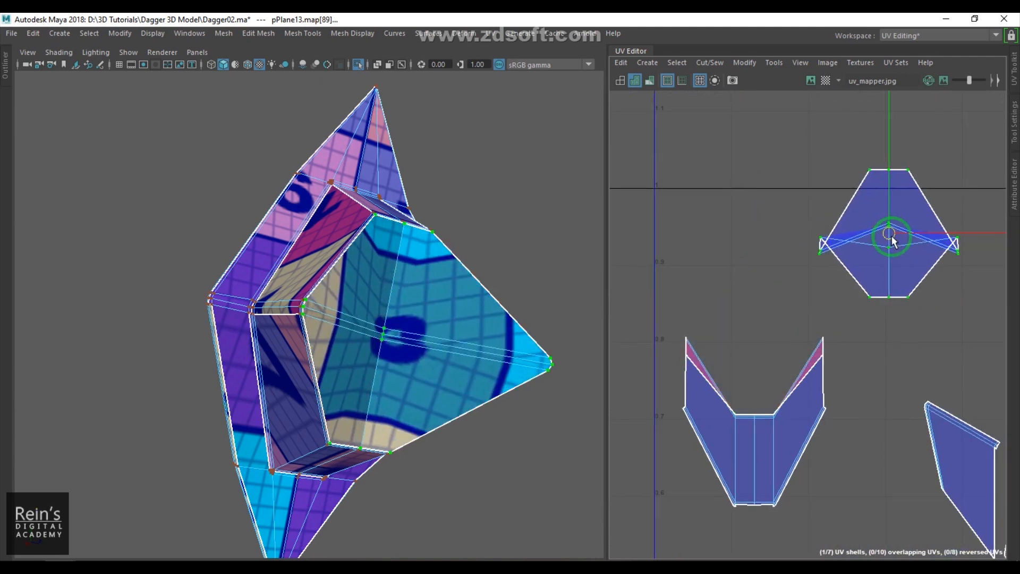
- Unfold the separated diamond shell
{"action": "middle_click_drag", "start_coordinate": [908, 270], "coordinate": [776, 294], "text": "alt"}
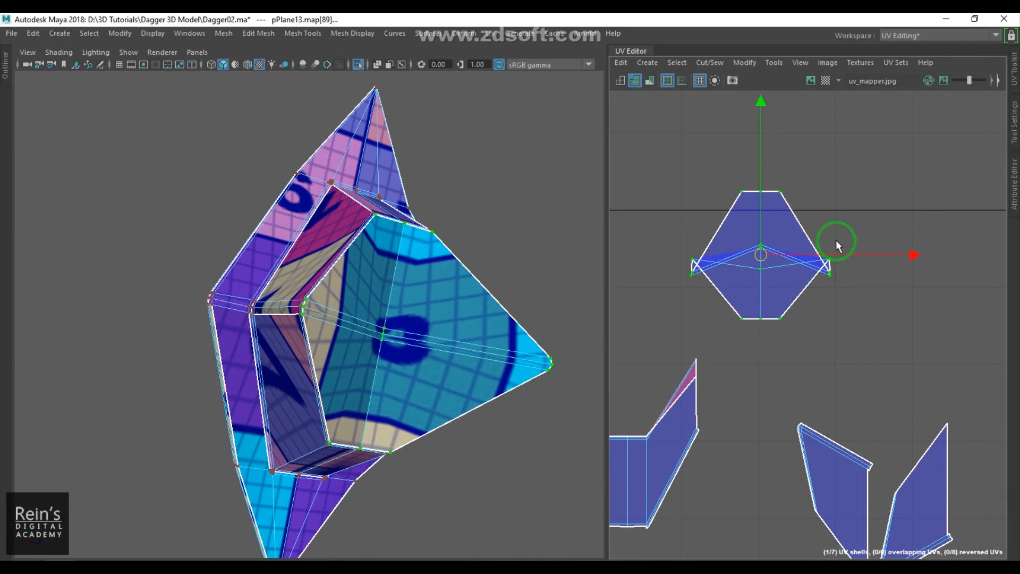
{"action": "right_click", "coordinate": [857, 214], "text": "shift"}
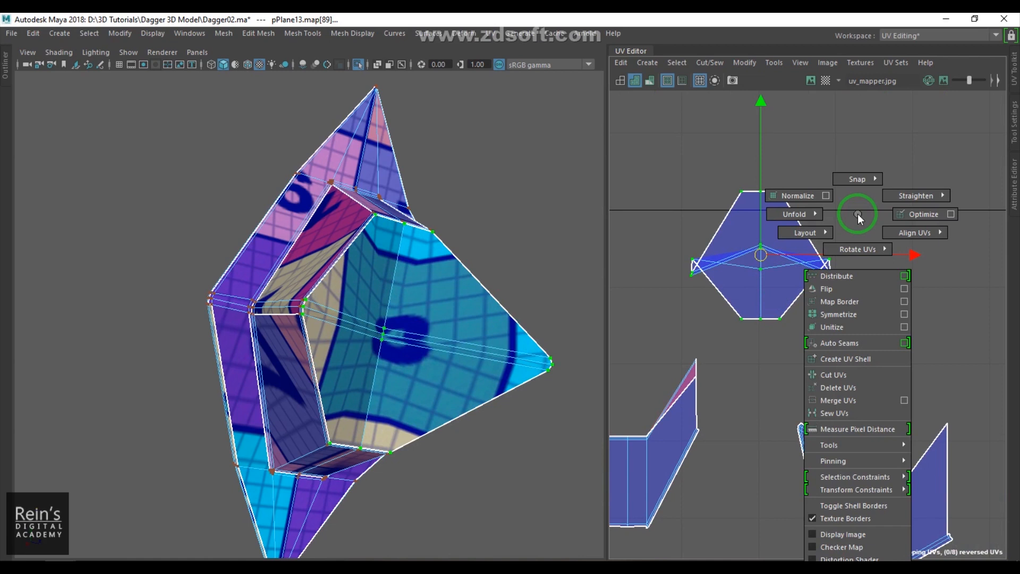
{"action": "mouse_move", "coordinate": [813, 215]}
{"action": "left_click", "coordinate": [738, 204]}
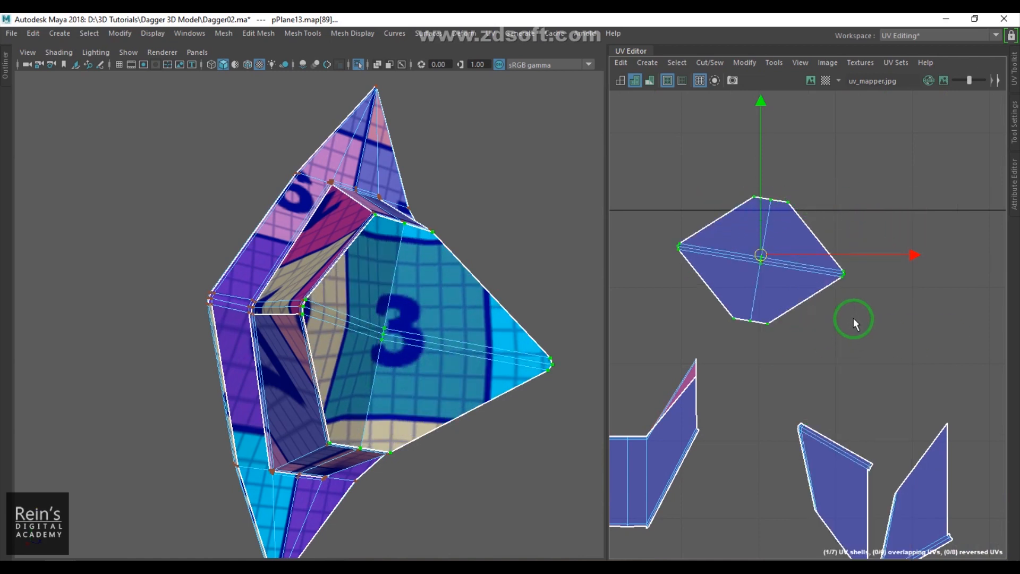
- Inspect the spike's pieces and their UV shells to find the next edges to sew
{"action": "left_click_drag", "start_coordinate": [463, 320], "coordinate": [477, 302], "text": "alt"}
{"action": "left_click_drag", "start_coordinate": [762, 254], "coordinate": [797, 281]}
{"action": "left_click_drag", "start_coordinate": [404, 273], "coordinate": [390, 318], "text": "alt"}
{"action": "right_click_drag", "start_coordinate": [390, 318], "coordinate": [379, 370]}
{"action": "left_click", "coordinate": [385, 353]}
{"action": "scroll", "coordinate": [801, 380], "scroll_direction": "down", "scroll_amount": 2}
{"action": "scroll", "coordinate": [818, 421], "scroll_direction": "up", "scroll_amount": 3}
{"action": "middle_click_drag", "start_coordinate": [816, 419], "coordinate": [768, 292], "text": "alt"}
{"action": "scroll", "coordinate": [770, 302], "scroll_direction": "up", "scroll_amount": 3}
{"action": "right_click_drag", "start_coordinate": [769, 334], "coordinate": [775, 249]}
{"action": "scroll", "coordinate": [774, 249], "scroll_direction": "up", "scroll_amount": 4}
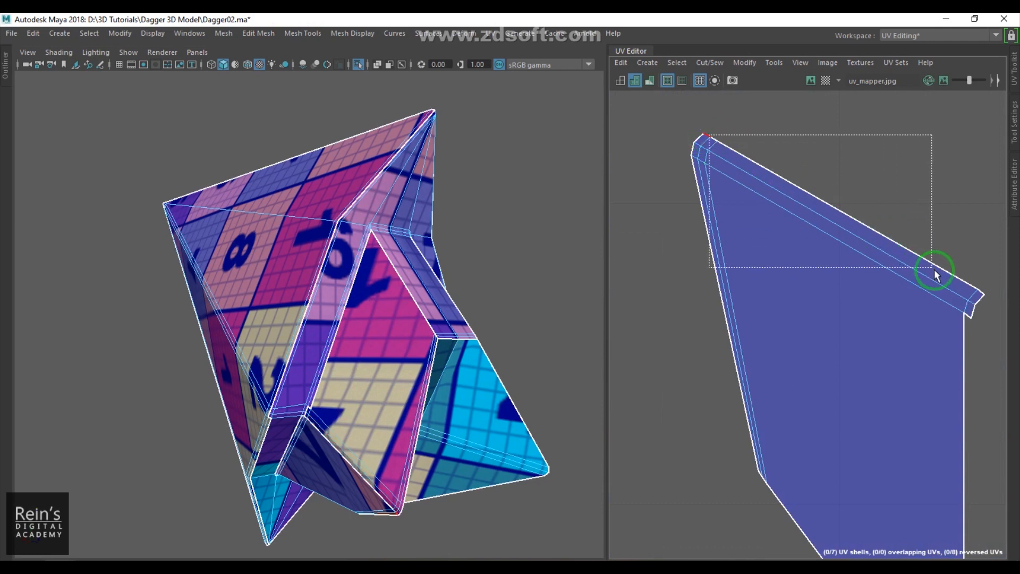
- Select the thin shell's two matching border edges and move and sew them together
{"action": "double_click", "coordinate": [981, 294]}
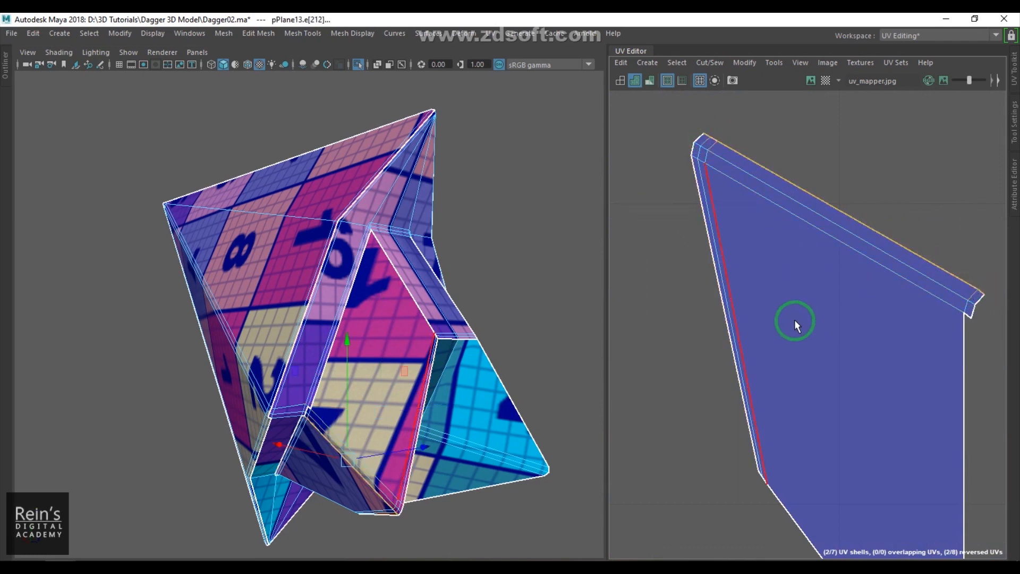
{"action": "double_click", "coordinate": [707, 145]}
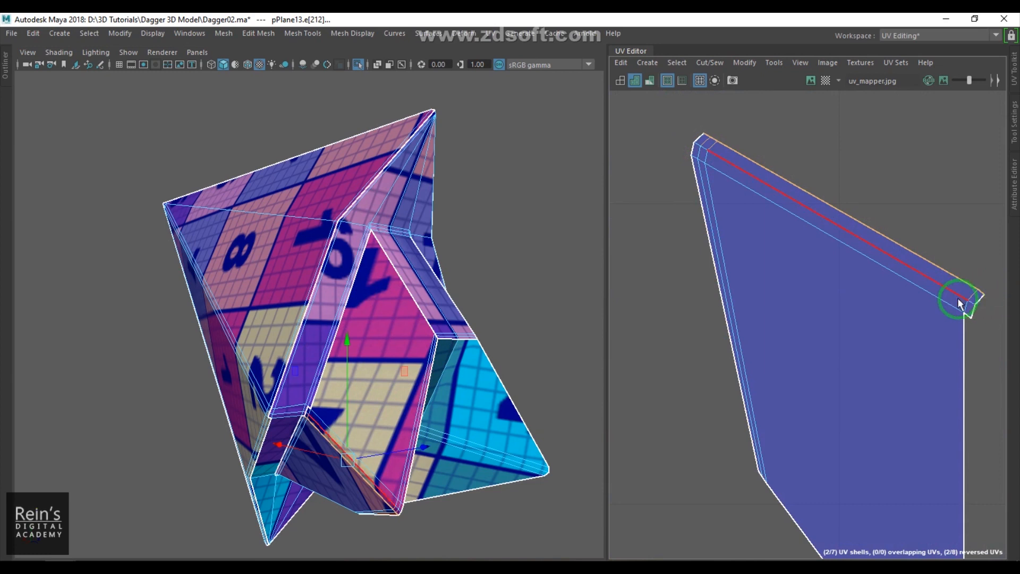
{"action": "scroll", "coordinate": [797, 314], "scroll_direction": "up", "scroll_amount": 3}
{"action": "right_click", "coordinate": [755, 279], "text": "shift"}
{"action": "right_click_drag", "start_coordinate": [755, 279], "coordinate": [759, 239], "text": "shift"}
{"action": "scroll", "coordinate": [787, 269], "scroll_direction": "down", "scroll_amount": 5}
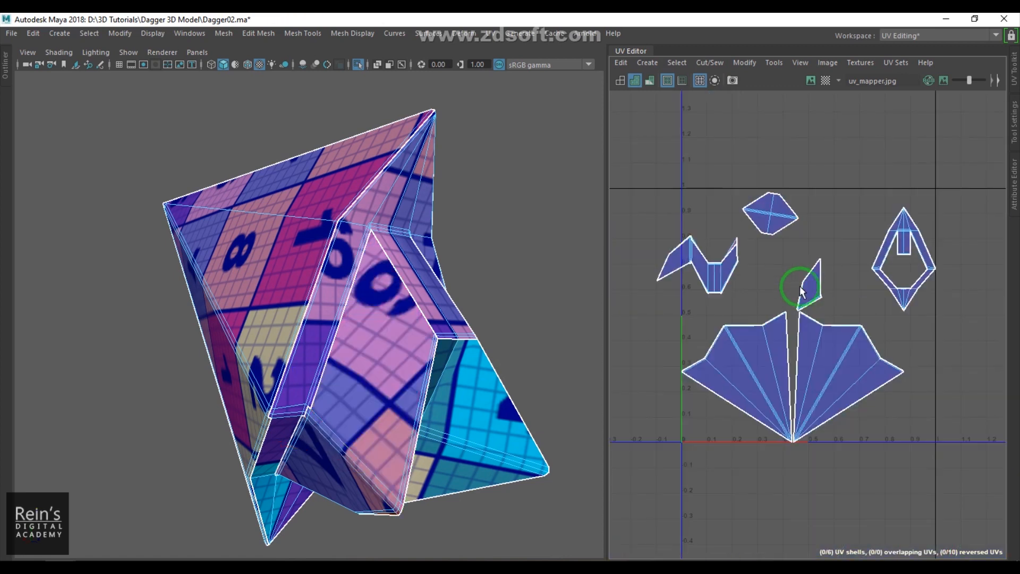
{"action": "middle_click_drag", "start_coordinate": [757, 307], "coordinate": [923, 362], "text": "alt"}
{"action": "scroll", "coordinate": [919, 358], "scroll_direction": "up", "scroll_amount": 5}
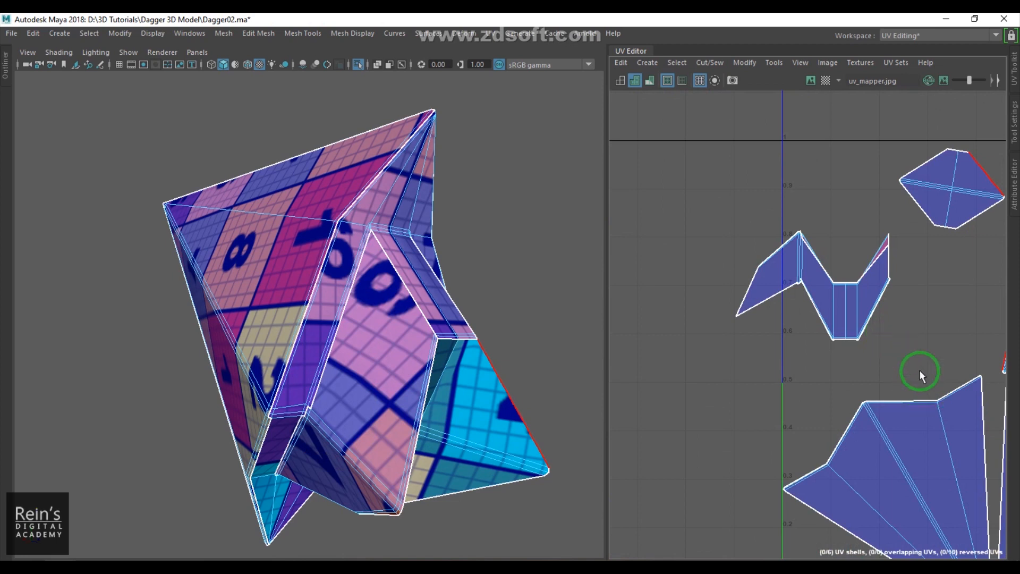
{"action": "right_click_drag", "start_coordinate": [905, 279], "coordinate": [915, 279], "text": "shift"}
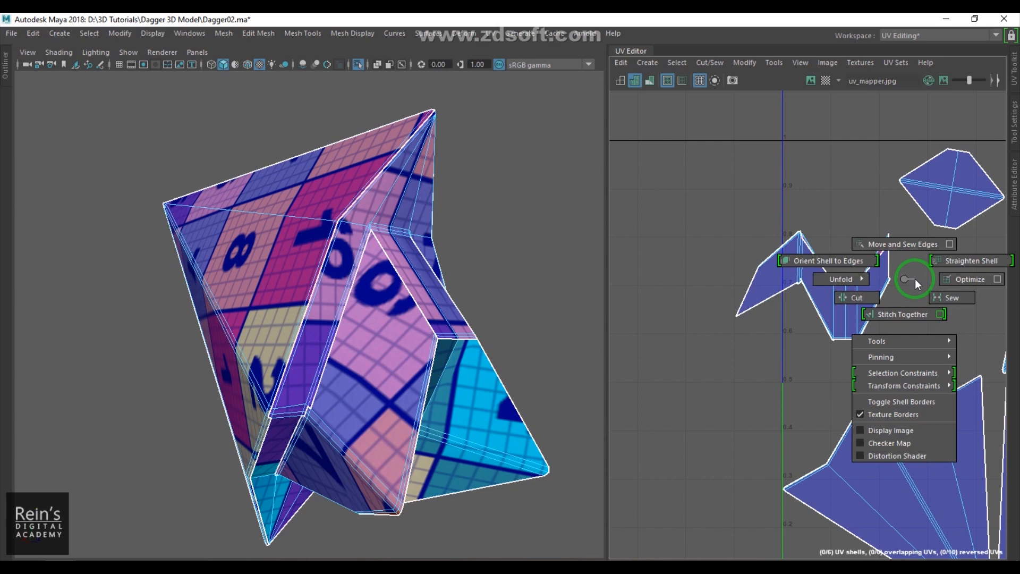
{"action": "right_click_drag", "start_coordinate": [915, 279], "coordinate": [914, 278], "text": "shift"}
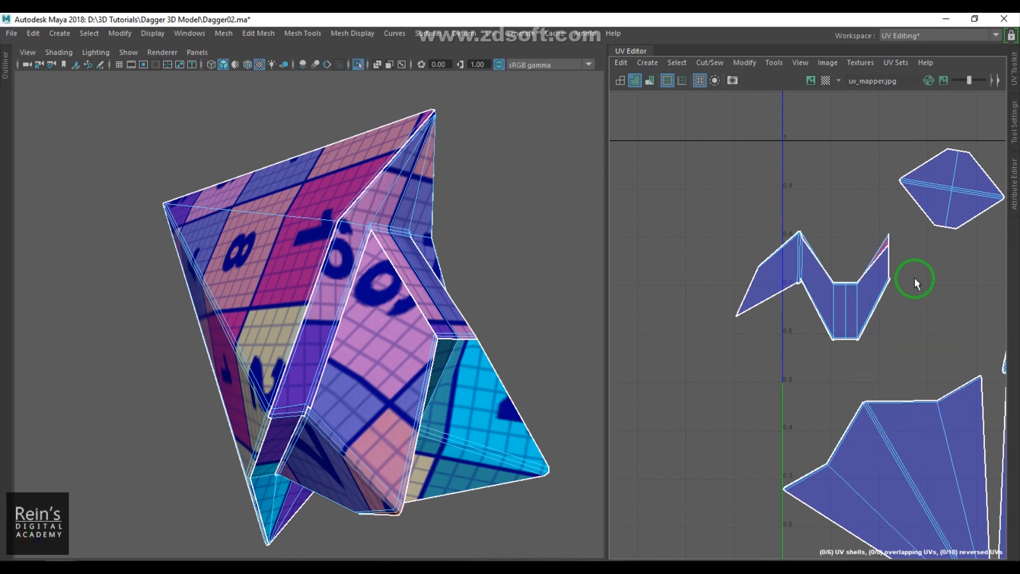
- Select the UVs of the crown-shaped shell and unfold them
{"action": "key", "text": "F12"}
{"action": "left_click_drag", "start_coordinate": [875, 320], "coordinate": [907, 359]}
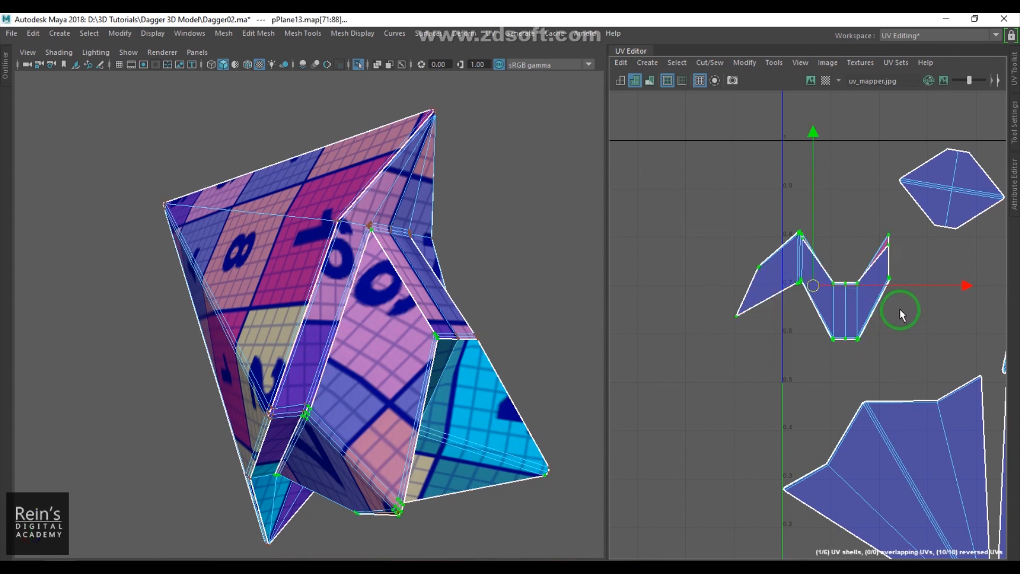
{"action": "right_click", "coordinate": [900, 310], "text": "shift"}
{"action": "right_click_drag", "start_coordinate": [901, 310], "coordinate": [837, 223], "text": "shift"}
- Select a face of the spike piece and switch the viewport to untextured shading
{"action": "right_click_drag", "start_coordinate": [735, 221], "coordinate": [736, 221], "text": "shift"}
{"action": "left_click_drag", "start_coordinate": [468, 319], "coordinate": [357, 305], "text": "alt"}
{"action": "right_click_drag", "start_coordinate": [736, 290], "coordinate": [735, 334]}
{"action": "left_click_drag", "start_coordinate": [909, 346], "coordinate": [910, 346]}
{"action": "left_click", "coordinate": [393, 388]}
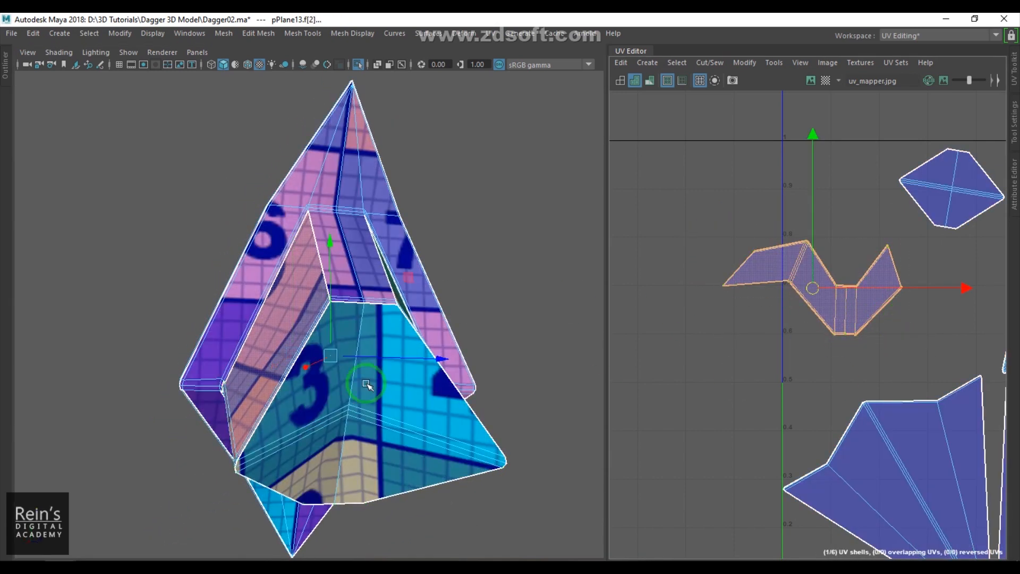
{"action": "key", "text": "5"}
{"action": "mouse_move", "coordinate": [433, 416]}
{"action": "left_mouse_down", "text": "alt"}
{"action": "mouse_move", "coordinate": [421, 342]}
{"action": "mouse_move", "coordinate": [303, 330]}
{"action": "mouse_move", "coordinate": [251, 394]}
{"action": "mouse_move", "coordinate": [325, 388]}
{"action": "mouse_move", "coordinate": [337, 416]}
{"action": "mouse_move", "coordinate": [303, 365]}
{"action": "mouse_move", "coordinate": [291, 321]}
{"action": "left_mouse_up", "text": "alt"}
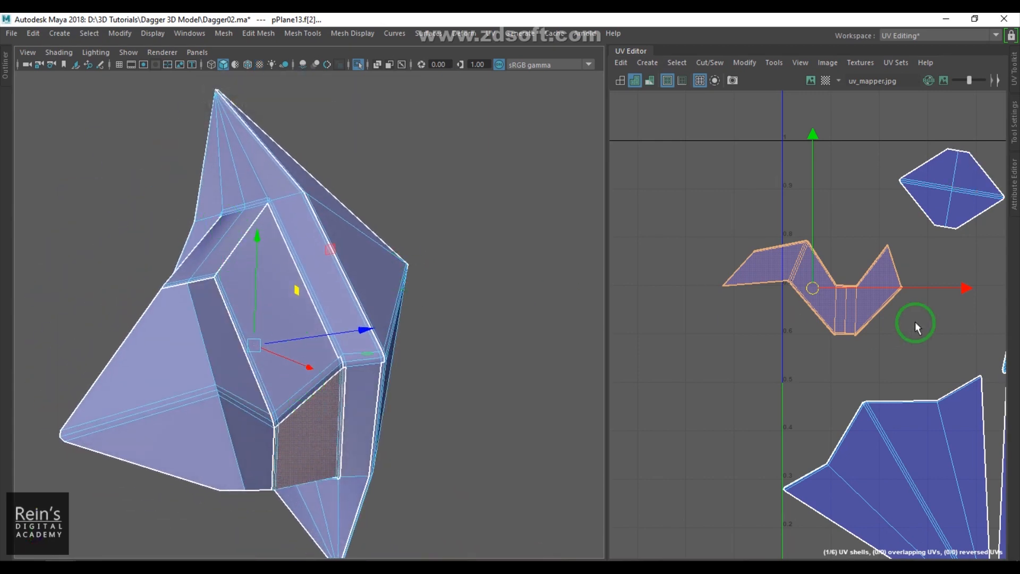
{"action": "middle_click_drag", "start_coordinate": [912, 325], "coordinate": [813, 346], "text": "alt"}
{"action": "scroll", "coordinate": [813, 345], "scroll_direction": "up", "scroll_amount": 6}
{"action": "middle_click_drag", "start_coordinate": [794, 274], "coordinate": [776, 381], "text": "alt"}
{"action": "scroll", "coordinate": [776, 380], "scroll_direction": "up", "scroll_amount": 2}
- Try to sew the triangular side shells onto the crown-shaped shell's edges, then undo it
{"action": "left_click", "coordinate": [786, 268]}
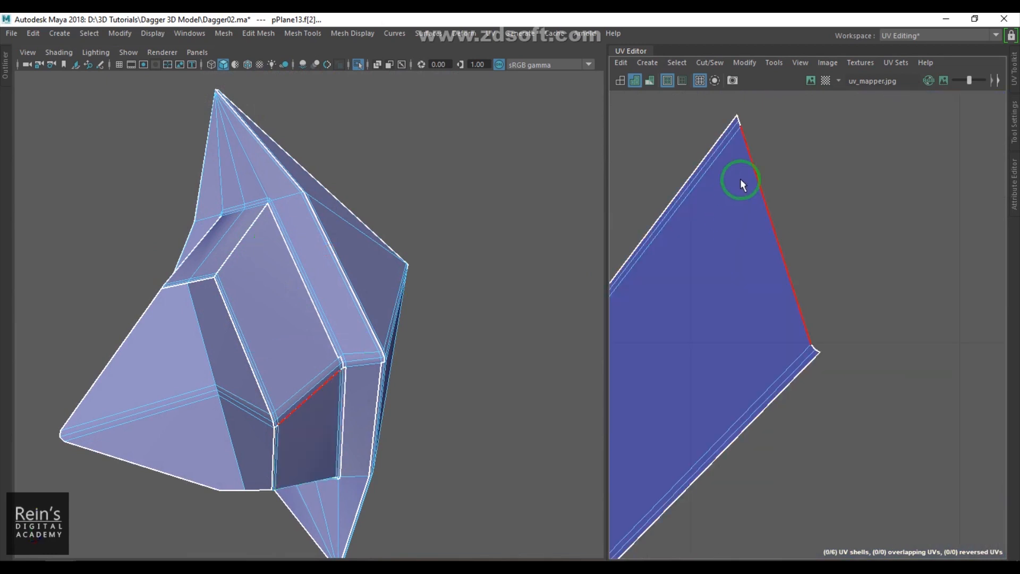
{"action": "left_click_drag", "start_coordinate": [739, 119], "coordinate": [796, 251]}
{"action": "left_click_drag", "start_coordinate": [823, 334], "coordinate": [821, 344]}
{"action": "right_click_drag", "start_coordinate": [855, 349], "coordinate": [853, 280], "text": "shift"}
{"action": "scroll", "coordinate": [847, 288], "scroll_direction": "down", "scroll_amount": 10}
{"action": "middle_click_drag", "start_coordinate": [922, 330], "coordinate": [831, 324], "text": "alt"}
{"action": "scroll", "coordinate": [831, 324], "scroll_direction": "up", "scroll_amount": 3}
{"action": "left_click", "coordinate": [843, 327]}
{"action": "left_click_drag", "start_coordinate": [812, 287], "coordinate": [849, 308]}
{"action": "left_click", "coordinate": [849, 312]}
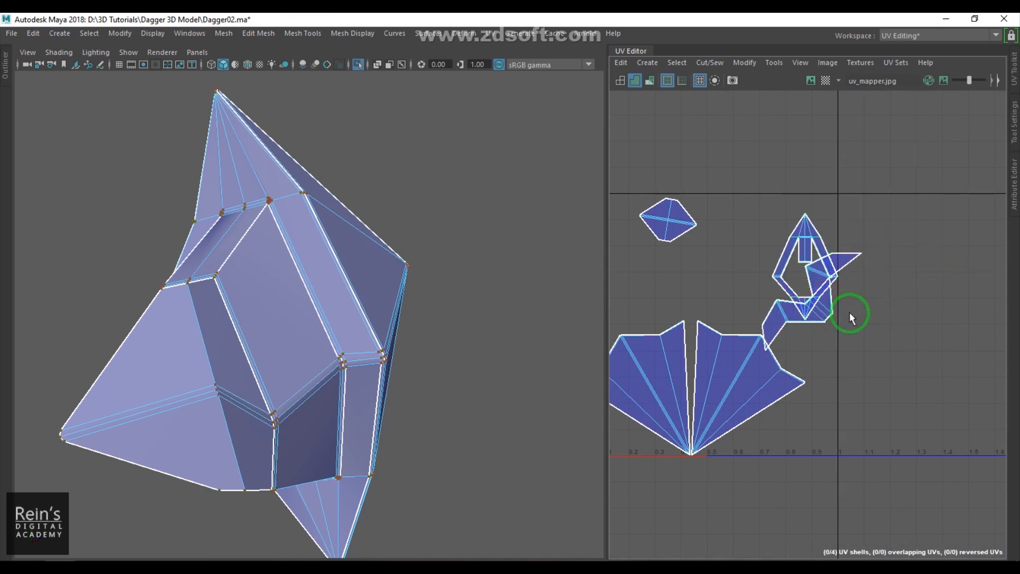
{"action": "key", "text": "ctrl+z"}
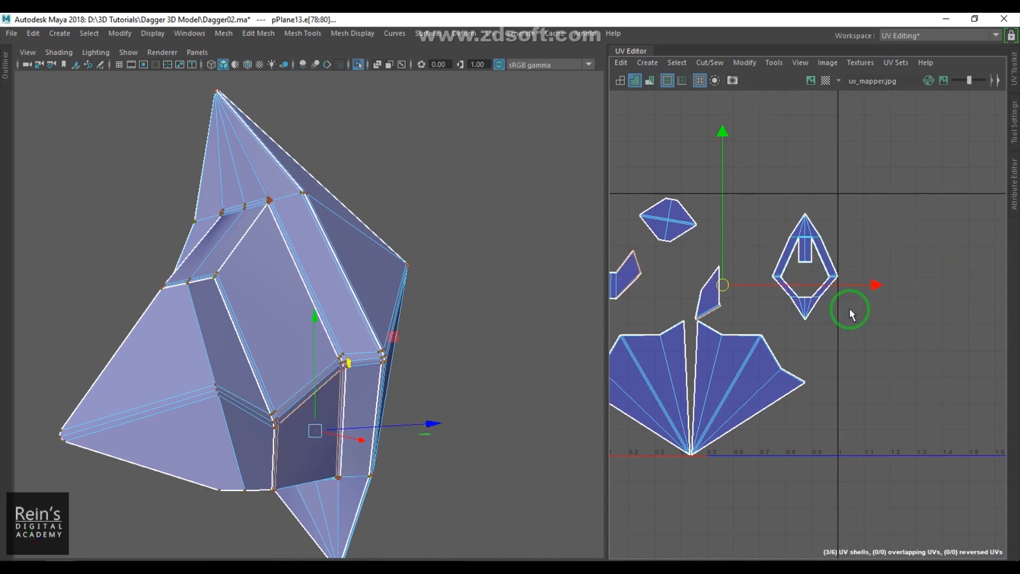
- Examine the spike piece's inner edges and locate their shells in the UV layout
{"action": "scroll", "coordinate": [849, 309], "scroll_direction": "up", "scroll_amount": 5}
{"action": "middle_click_drag", "start_coordinate": [848, 309], "coordinate": [852, 381], "text": "alt"}
{"action": "scroll", "coordinate": [852, 367], "scroll_direction": "up", "scroll_amount": 5}
{"action": "middle_click_drag", "start_coordinate": [883, 214], "coordinate": [898, 383], "text": "alt"}
{"action": "left_click_drag", "start_coordinate": [384, 333], "coordinate": [440, 319], "text": "alt"}
{"action": "double_click", "coordinate": [436, 318]}
{"action": "left_click", "coordinate": [437, 319]}
{"action": "scroll", "coordinate": [882, 368], "scroll_direction": "down", "scroll_amount": 9}
{"action": "middle_click_drag", "start_coordinate": [834, 389], "coordinate": [965, 376], "text": "alt"}
{"action": "scroll", "coordinate": [824, 375], "scroll_direction": "up", "scroll_amount": 3}
{"action": "middle_click_drag", "start_coordinate": [864, 362], "coordinate": [831, 340], "text": "alt"}
{"action": "scroll", "coordinate": [831, 341], "scroll_direction": "up", "scroll_amount": 3}
{"action": "right_click_drag", "start_coordinate": [838, 353], "coordinate": [837, 301]}
{"action": "left_click", "coordinate": [852, 366]}
{"action": "scroll", "coordinate": [840, 289], "scroll_direction": "down", "scroll_amount": 8}
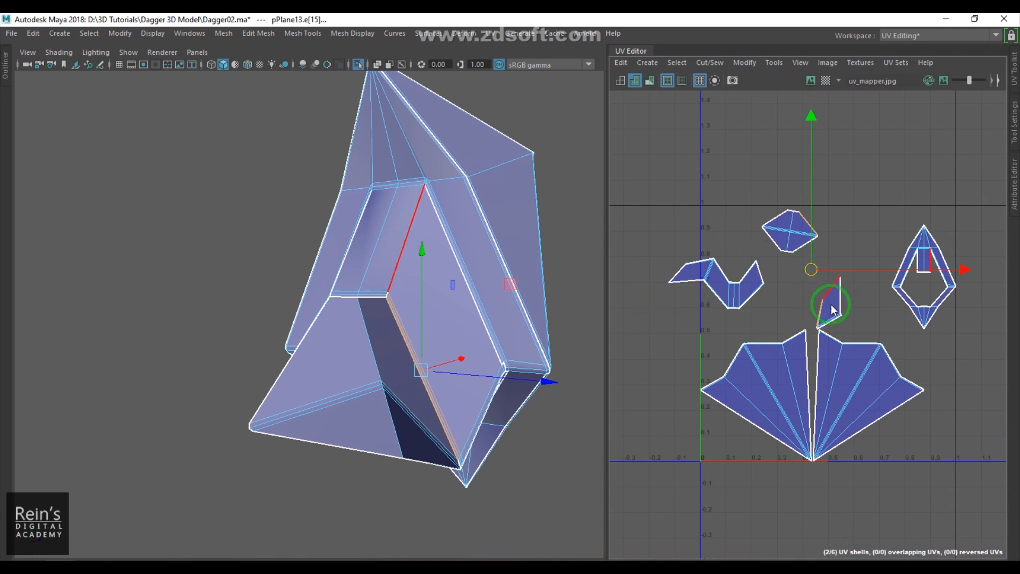
- Move the thin triangular shell up beside the crown-shaped shell
{"action": "left_click", "coordinate": [831, 264]}
{"action": "left_click_drag", "start_coordinate": [866, 329], "coordinate": [844, 265]}
{"action": "left_click_drag", "start_coordinate": [870, 302], "coordinate": [831, 238]}
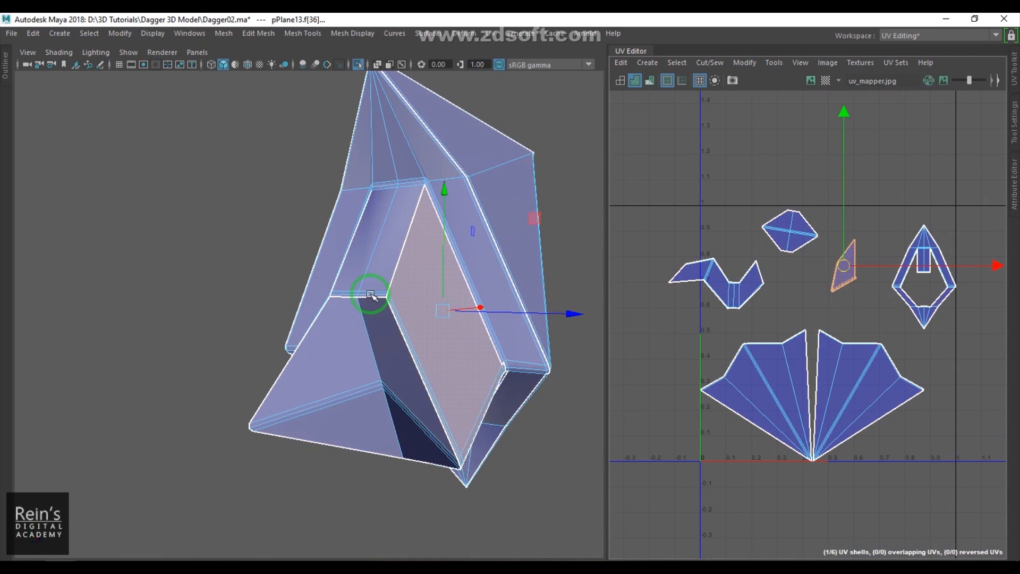
- Select the thin shell's long edge, try to move and sew it, then undo the sew
{"action": "left_click_drag", "start_coordinate": [403, 308], "coordinate": [393, 321], "text": "alt"}
{"action": "right_click_drag", "start_coordinate": [396, 322], "coordinate": [495, 300], "text": "alt"}
{"action": "middle_click_drag", "start_coordinate": [495, 300], "coordinate": [430, 323], "text": "alt"}
{"action": "left_click_drag", "start_coordinate": [431, 323], "coordinate": [419, 344], "text": "alt"}
{"action": "right_click_drag", "start_coordinate": [419, 344], "coordinate": [410, 287]}
{"action": "left_click", "coordinate": [410, 285]}
{"action": "middle_click_drag", "start_coordinate": [847, 289], "coordinate": [829, 323], "text": "alt"}
{"action": "scroll", "coordinate": [829, 323], "scroll_direction": "up", "scroll_amount": 5}
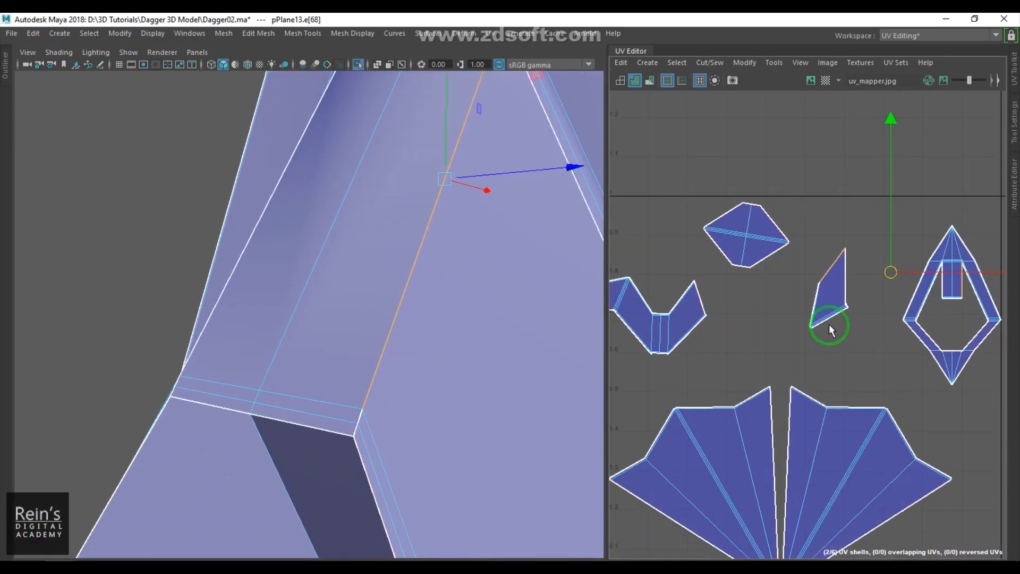
{"action": "middle_click_drag", "start_coordinate": [837, 225], "coordinate": [879, 207], "text": "alt"}
{"action": "left_click", "coordinate": [860, 275]}
{"action": "left_click_drag", "start_coordinate": [885, 228], "coordinate": [885, 228]}
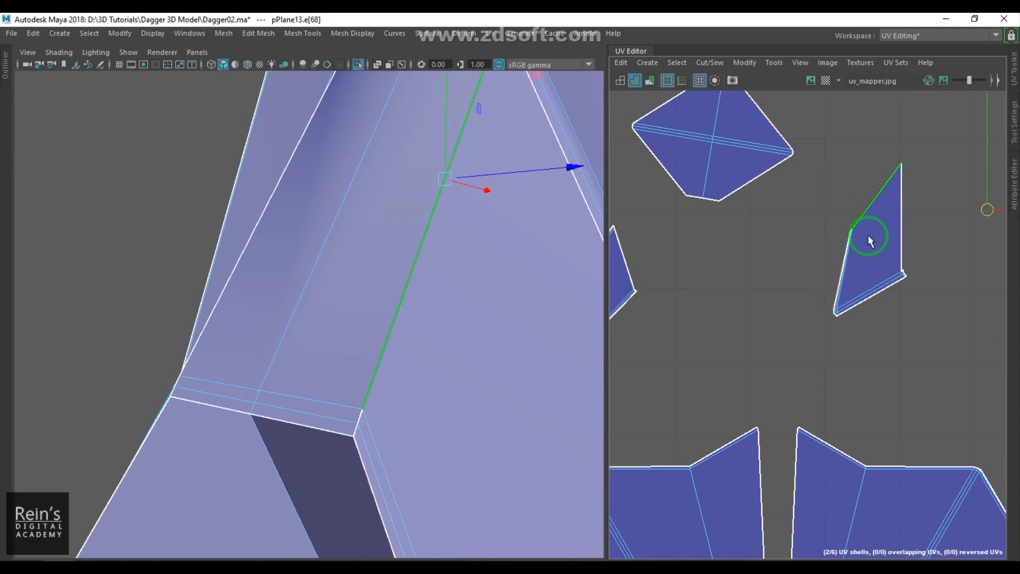
{"action": "middle_click_drag", "start_coordinate": [753, 300], "coordinate": [987, 300], "text": "alt"}
{"action": "right_click_drag", "start_coordinate": [973, 307], "coordinate": [900, 290], "text": "alt"}
{"action": "middle_click_drag", "start_coordinate": [877, 293], "coordinate": [771, 290], "text": "alt"}
{"action": "right_click_drag", "start_coordinate": [871, 299], "coordinate": [869, 240], "text": "shift"}
{"action": "scroll", "coordinate": [848, 295], "scroll_direction": "down", "scroll_amount": 5}
{"action": "scroll", "coordinate": [848, 296], "scroll_direction": "up", "scroll_amount": 3}
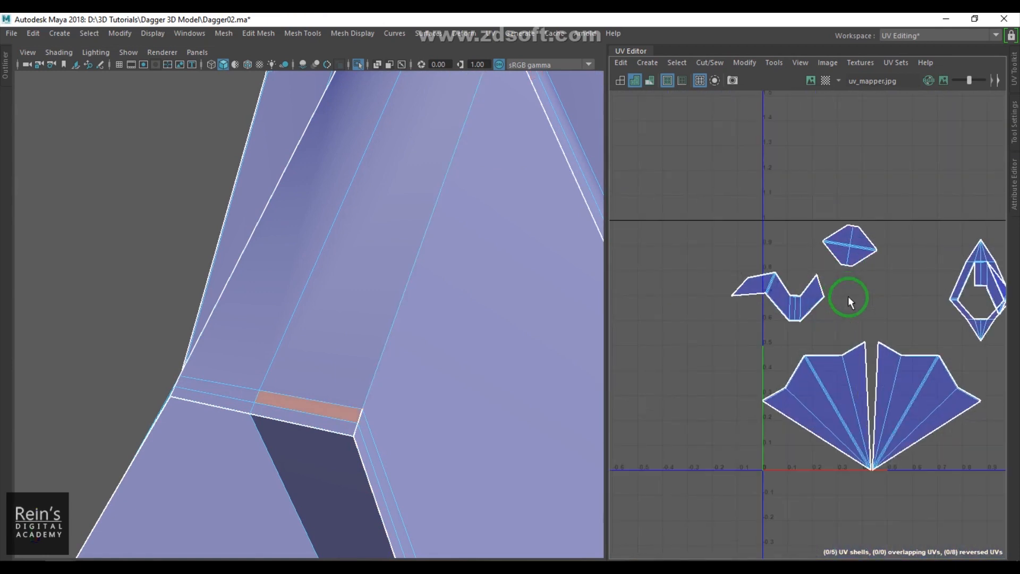
{"action": "key", "text": "ctrl+z"}
- Select the edges bordering the narrow strip face and cut them to free it as its own shell
{"action": "middle_click_drag", "start_coordinate": [929, 313], "coordinate": [760, 396], "text": "alt"}
{"action": "right_click_drag", "start_coordinate": [759, 396], "coordinate": [940, 311], "text": "alt"}
{"action": "middle_click_drag", "start_coordinate": [941, 311], "coordinate": [895, 420], "text": "alt"}
{"action": "right_click_drag", "start_coordinate": [896, 420], "coordinate": [829, 335], "text": "alt"}
{"action": "middle_click_drag", "start_coordinate": [829, 335], "coordinate": [873, 397], "text": "alt"}
{"action": "right_click_drag", "start_coordinate": [873, 397], "coordinate": [786, 319], "text": "alt"}
{"action": "middle_click_drag", "start_coordinate": [786, 319], "coordinate": [770, 368], "text": "alt"}
{"action": "left_click", "coordinate": [724, 240]}
{"action": "key", "text": "q"}
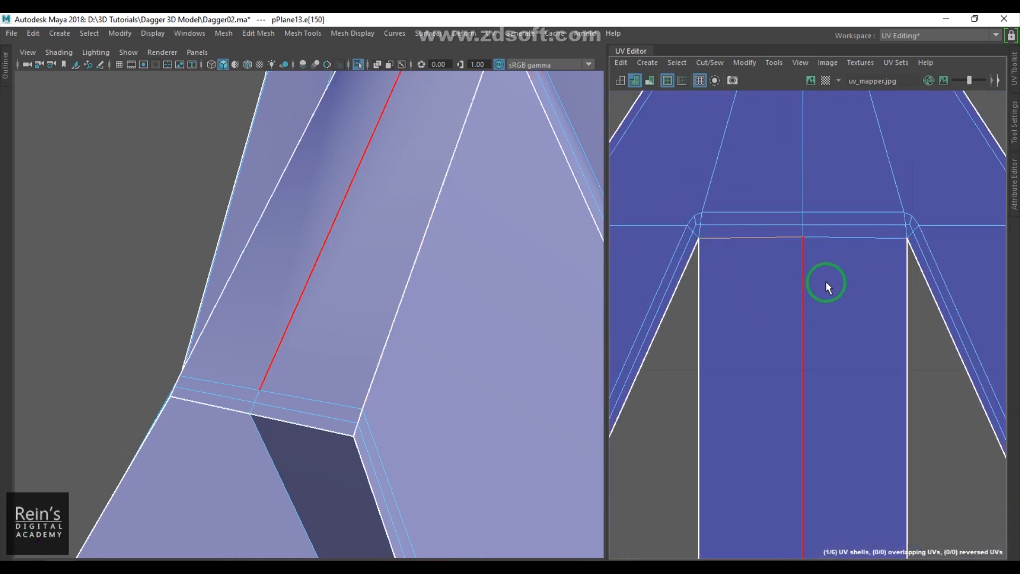
{"action": "left_click", "coordinate": [845, 239], "text": "shift"}
{"action": "right_click", "coordinate": [862, 259], "text": "shift"}
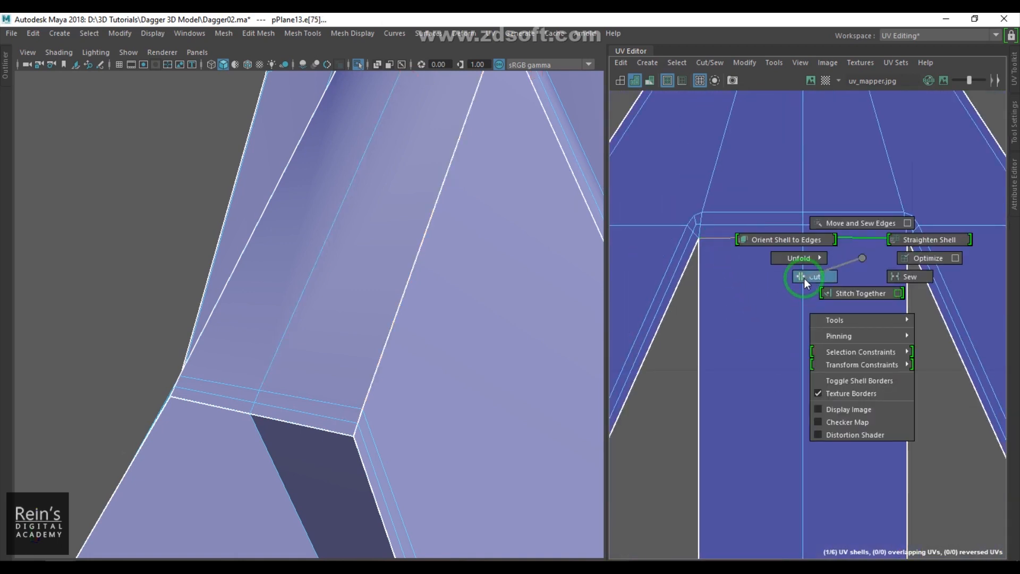
{"action": "right_click_drag", "start_coordinate": [863, 259], "coordinate": [805, 279], "text": "shift"}
- Move the strip shell next to the zigzag side shell
{"action": "right_click_drag", "start_coordinate": [805, 281], "coordinate": [809, 371], "text": "alt"}
{"action": "mouse_move", "coordinate": [809, 371]}
{"action": "middle_mouse_down", "text": "alt"}
{"action": "mouse_move", "coordinate": [815, 378]}
{"action": "mouse_move", "coordinate": [892, 279]}
{"action": "middle_mouse_up", "text": "alt"}
{"action": "right_click_drag", "start_coordinate": [875, 298], "coordinate": [944, 330]}
{"action": "right_click_drag", "start_coordinate": [930, 329], "coordinate": [862, 319], "text": "alt"}
{"action": "middle_click_drag", "start_coordinate": [862, 319], "coordinate": [915, 318], "text": "alt"}
{"action": "left_click_drag", "start_coordinate": [958, 293], "coordinate": [712, 343]}
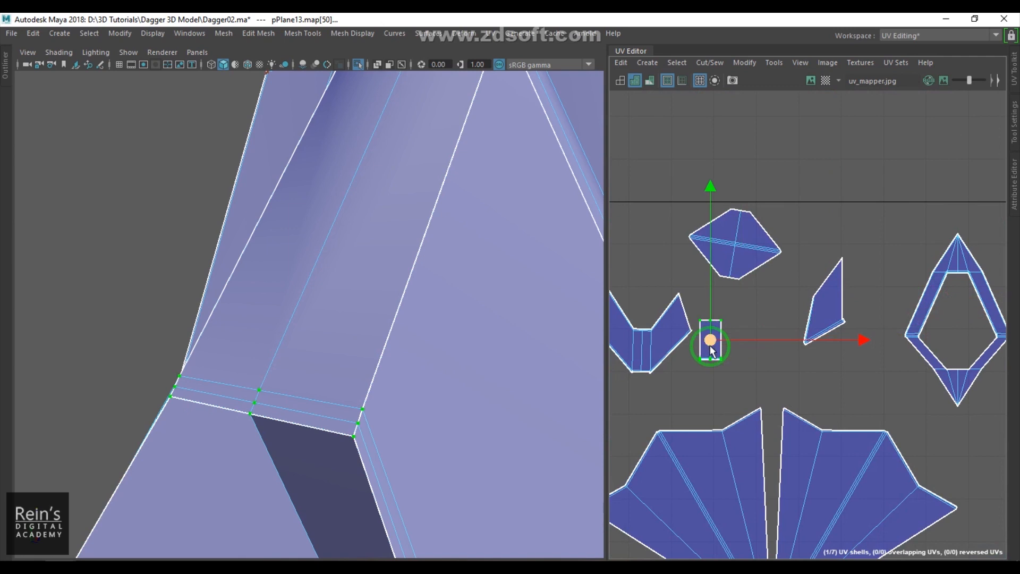
{"action": "middle_click_drag", "start_coordinate": [712, 342], "coordinate": [811, 333], "text": "alt"}
{"action": "right_click_drag", "start_coordinate": [812, 333], "coordinate": [847, 353], "text": "alt"}
{"action": "middle_click_drag", "start_coordinate": [792, 338], "coordinate": [786, 358], "text": "alt"}
{"action": "left_click", "coordinate": [750, 291]}
{"action": "right_click_drag", "start_coordinate": [751, 296], "coordinate": [796, 301], "text": "shift"}
{"action": "left_click", "coordinate": [853, 318]}
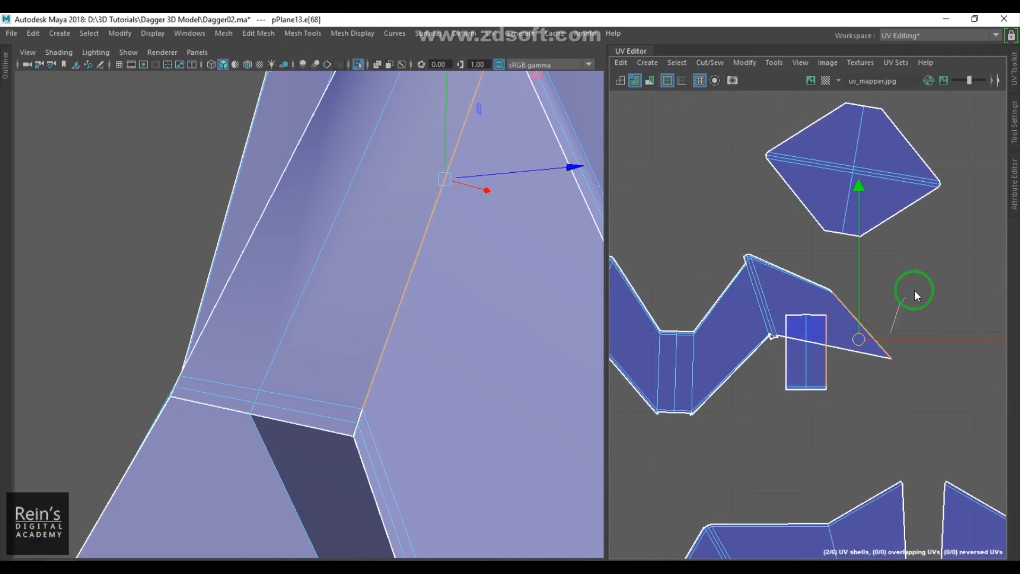
- Move and sew the strip shell onto the zigzag shell's matching edge
{"action": "right_click_drag", "start_coordinate": [899, 309], "coordinate": [888, 359], "text": "shift"}
{"action": "scroll", "coordinate": [859, 353], "scroll_direction": "down", "scroll_amount": 5}
{"action": "middle_click_drag", "start_coordinate": [824, 352], "coordinate": [866, 325], "text": "alt"}
{"action": "scroll", "coordinate": [866, 325], "scroll_direction": "up", "scroll_amount": 3}
{"action": "middle_click_drag", "start_coordinate": [789, 318], "coordinate": [832, 325], "text": "alt"}
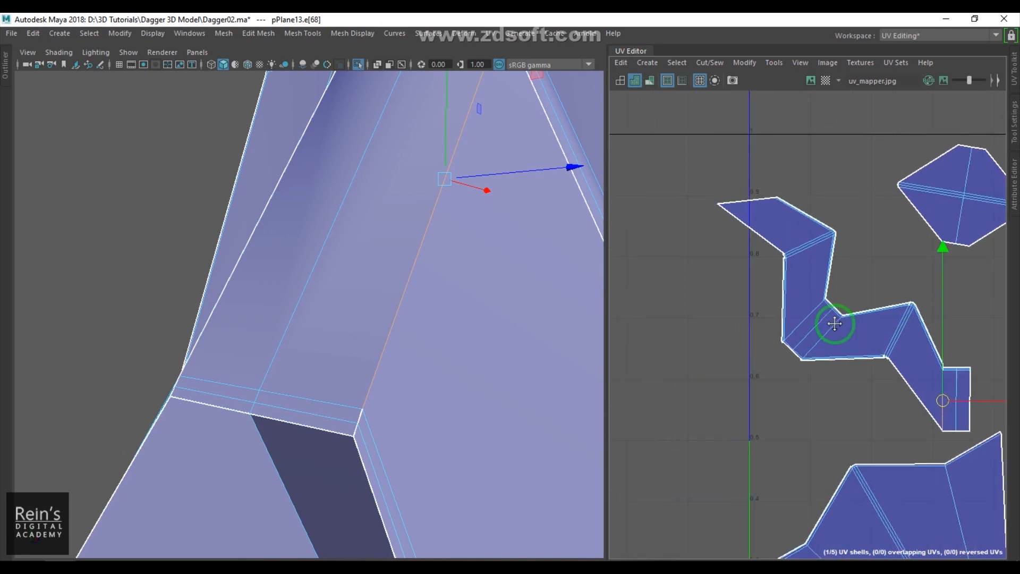
- Select the edge along the spike's inner groove and cut the UVs along it
{"action": "left_click_drag", "start_coordinate": [421, 314], "coordinate": [455, 294], "text": "alt"}
{"action": "middle_click_drag", "start_coordinate": [455, 293], "coordinate": [467, 310], "text": "alt"}
{"action": "left_click_drag", "start_coordinate": [468, 311], "coordinate": [360, 337], "text": "alt"}
{"action": "right_click_drag", "start_coordinate": [359, 337], "coordinate": [453, 341], "text": "alt"}
{"action": "middle_click_drag", "start_coordinate": [453, 341], "coordinate": [436, 384], "text": "alt"}
{"action": "right_click_drag", "start_coordinate": [343, 299], "coordinate": [411, 334], "text": "alt"}
{"action": "middle_click_drag", "start_coordinate": [444, 264], "coordinate": [331, 284], "text": "alt"}
{"action": "right_click_drag", "start_coordinate": [331, 284], "coordinate": [412, 319], "text": "alt"}
{"action": "left_click", "coordinate": [447, 277]}
{"action": "left_click", "coordinate": [293, 239]}
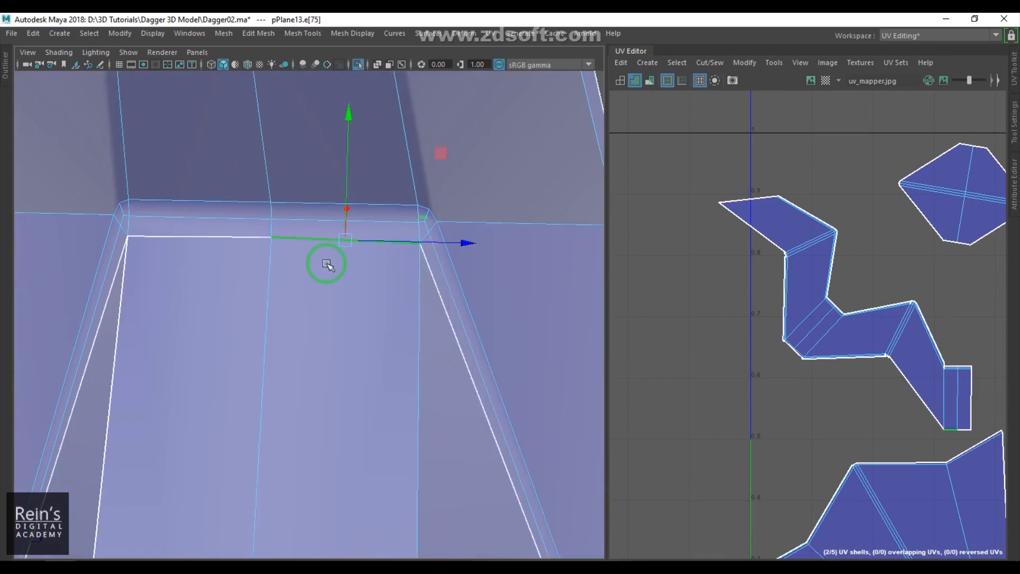
{"action": "left_click", "coordinate": [297, 220]}
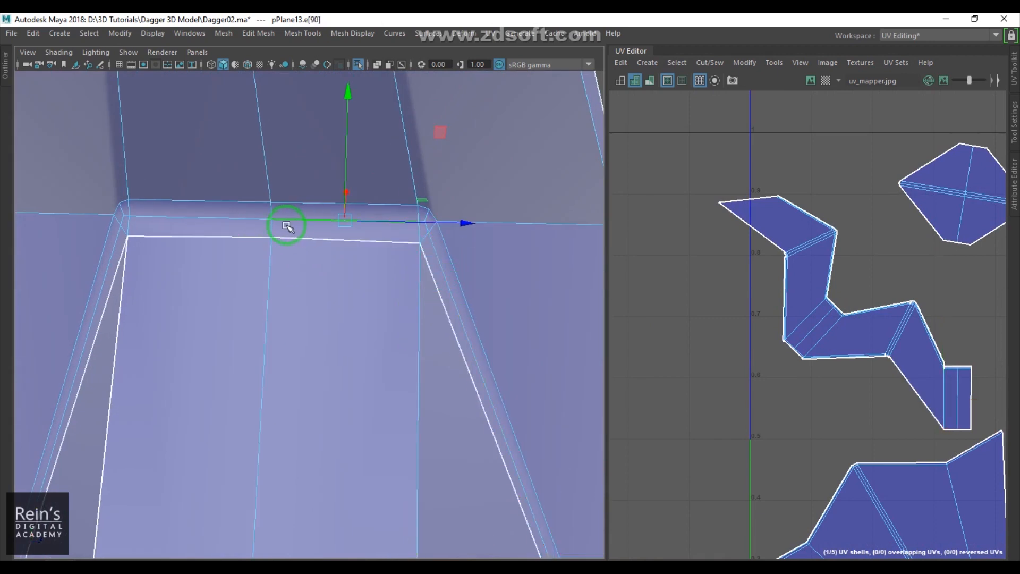
{"action": "left_click", "coordinate": [448, 284]}
{"action": "left_click_drag", "start_coordinate": [449, 285], "coordinate": [327, 236], "text": "alt"}
{"action": "left_click_drag", "start_coordinate": [360, 309], "coordinate": [294, 225], "text": "alt"}
{"action": "right_click_drag", "start_coordinate": [293, 225], "coordinate": [387, 282], "text": "alt"}
{"action": "left_click_drag", "start_coordinate": [388, 282], "coordinate": [381, 310], "text": "alt"}
{"action": "left_click", "coordinate": [322, 209], "text": "shift"}
{"action": "right_click_drag", "start_coordinate": [407, 279], "coordinate": [356, 271], "text": "alt"}
{"action": "left_click_drag", "start_coordinate": [357, 271], "coordinate": [391, 302], "text": "alt"}
{"action": "right_click_drag", "start_coordinate": [391, 301], "coordinate": [453, 379], "text": "alt"}
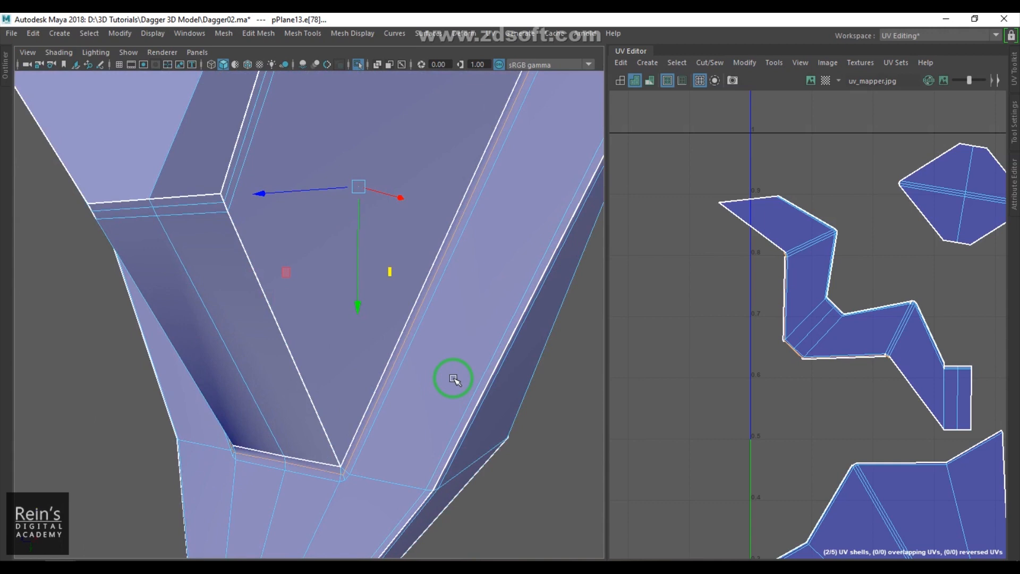
{"action": "right_click", "coordinate": [876, 252], "text": "shift"}
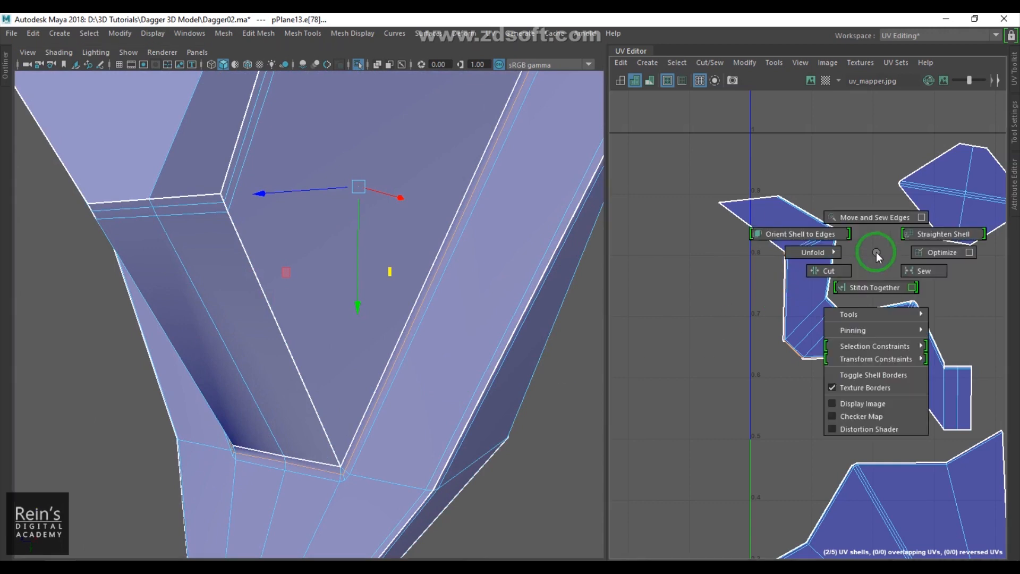
{"action": "left_click", "coordinate": [818, 275]}
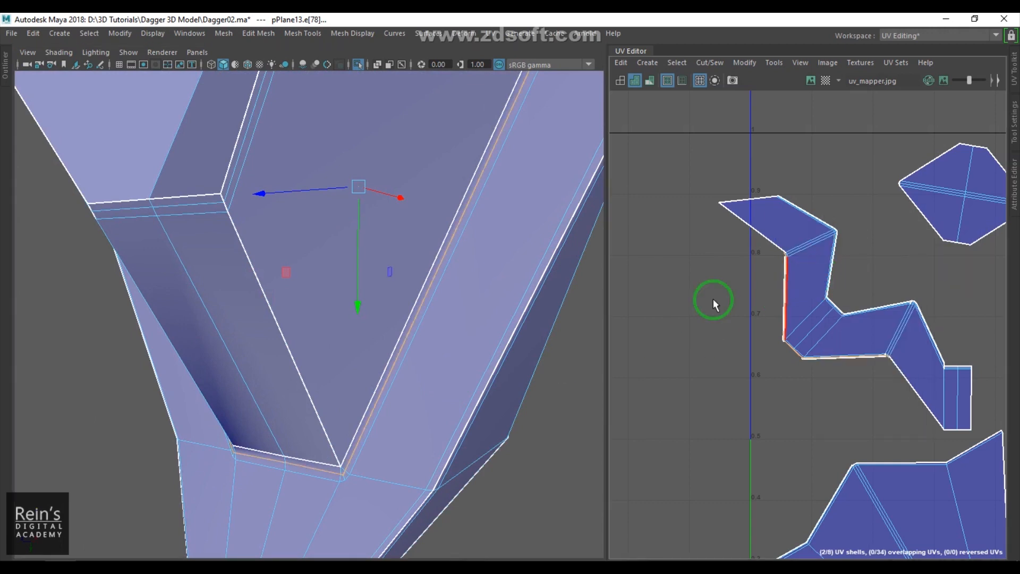
- Select the groove's neighbouring edge and sew the shells together along it
{"action": "middle_click_drag", "start_coordinate": [877, 296], "coordinate": [866, 265], "text": "alt"}
{"action": "right_click_drag", "start_coordinate": [486, 320], "coordinate": [395, 286], "text": "alt"}
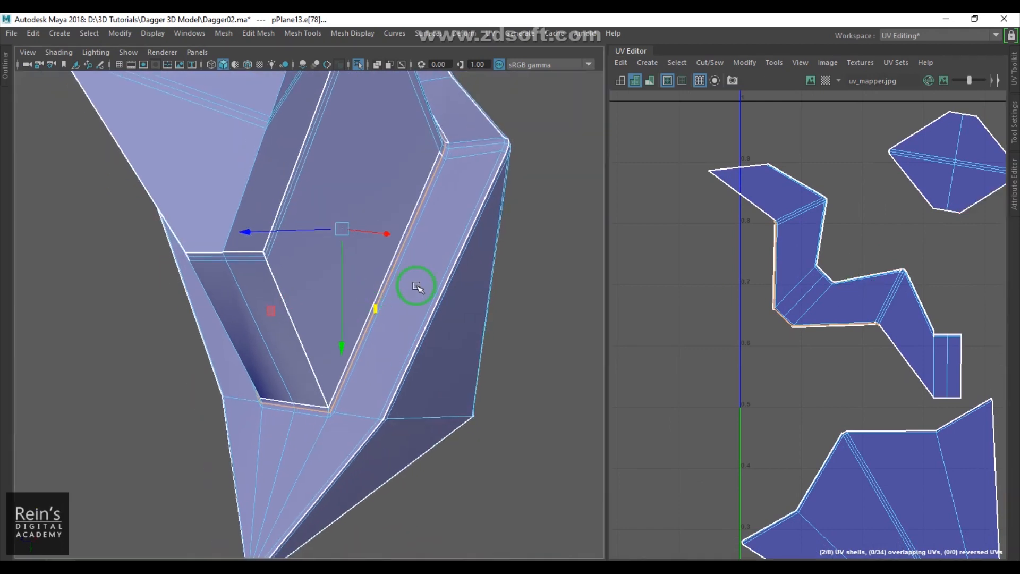
{"action": "left_click_drag", "start_coordinate": [363, 287], "coordinate": [418, 372], "text": "alt"}
{"action": "middle_click_drag", "start_coordinate": [735, 333], "coordinate": [738, 381], "text": "alt"}
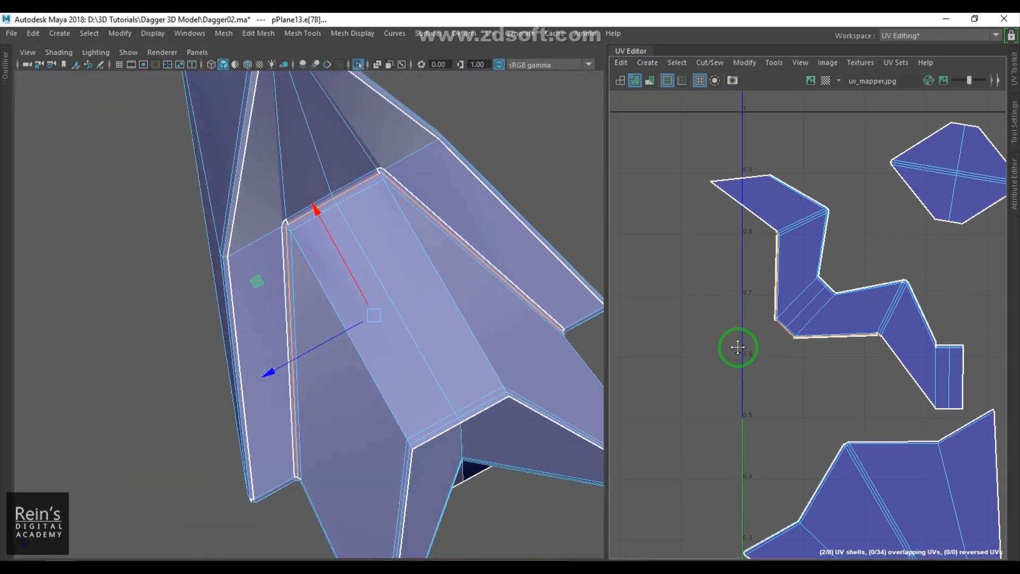
{"action": "right_click_drag", "start_coordinate": [761, 333], "coordinate": [802, 343], "text": "alt"}
{"action": "middle_click_drag", "start_coordinate": [787, 292], "coordinate": [728, 318], "text": "alt"}
{"action": "left_click_drag", "start_coordinate": [311, 269], "coordinate": [372, 275], "text": "alt"}
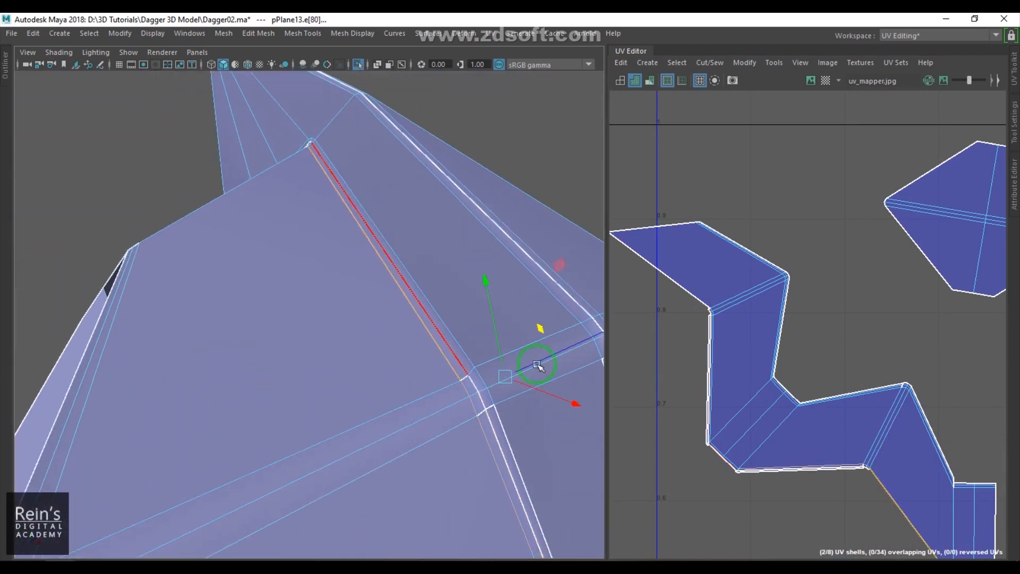
{"action": "right_click_drag", "start_coordinate": [842, 345], "coordinate": [841, 314], "text": "shift"}
{"action": "scroll", "coordinate": [830, 340], "scroll_direction": "down", "scroll_amount": 5}
{"action": "scroll", "coordinate": [830, 351], "scroll_direction": "up", "scroll_amount": 8}
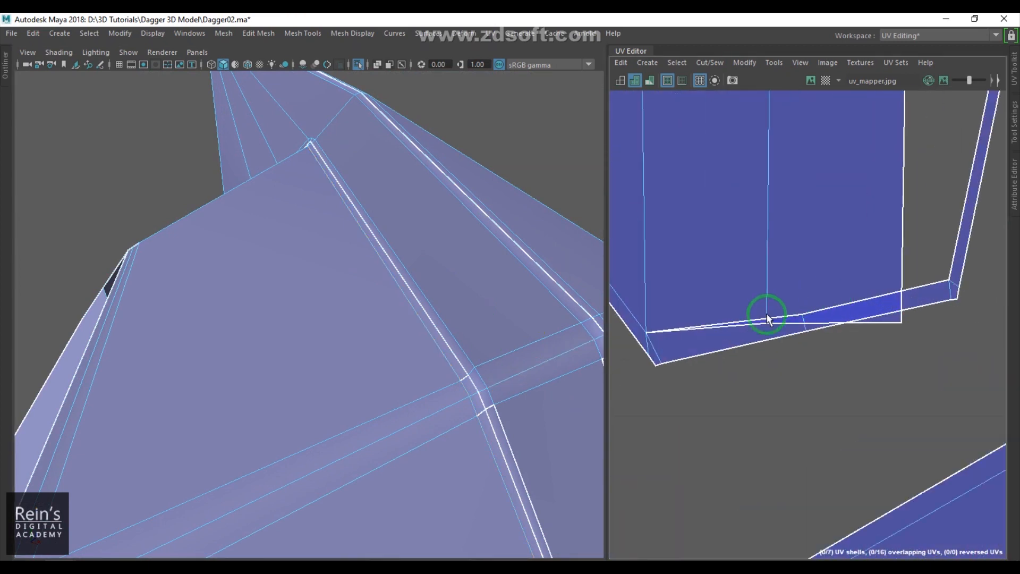
- Inspect the zigzag shell's lower corner and select the edge there
{"action": "left_click", "coordinate": [713, 323]}
{"action": "left_click", "coordinate": [888, 329], "text": "shift"}
{"action": "right_click_drag", "start_coordinate": [869, 374], "coordinate": [858, 358], "text": "shift"}
{"action": "scroll", "coordinate": [859, 357], "scroll_direction": "down", "scroll_amount": 3}
{"action": "scroll", "coordinate": [882, 343], "scroll_direction": "up", "scroll_amount": 5}
{"action": "middle_click_drag", "start_coordinate": [943, 320], "coordinate": [895, 340], "text": "alt"}
{"action": "scroll", "coordinate": [895, 339], "scroll_direction": "up", "scroll_amount": 6}
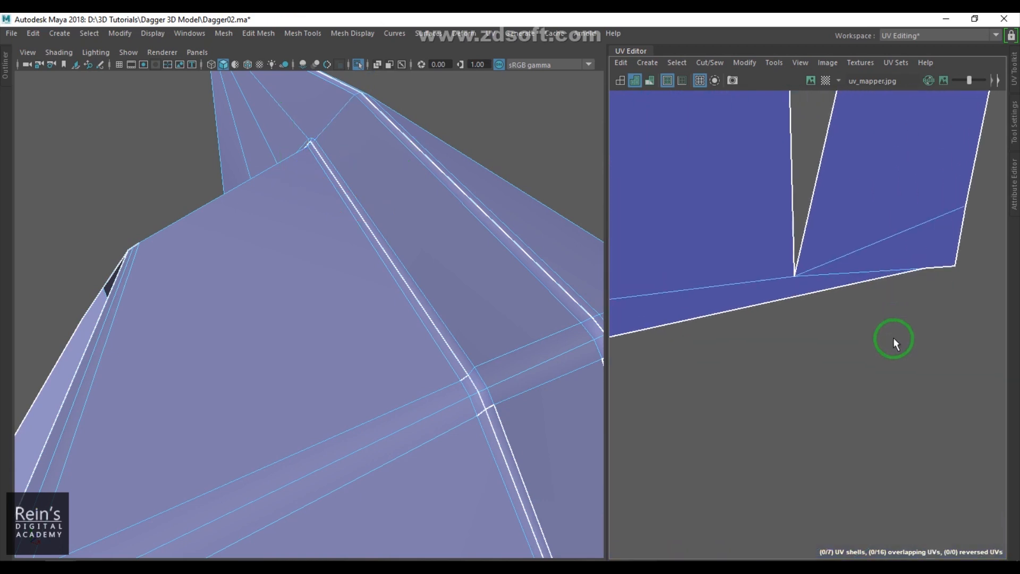
{"action": "left_click", "coordinate": [849, 289]}
{"action": "right_click_drag", "start_coordinate": [904, 323], "coordinate": [843, 348], "text": "shift"}
{"action": "scroll", "coordinate": [843, 346], "scroll_direction": "down", "scroll_amount": 3}
{"action": "left_click", "coordinate": [842, 205]}
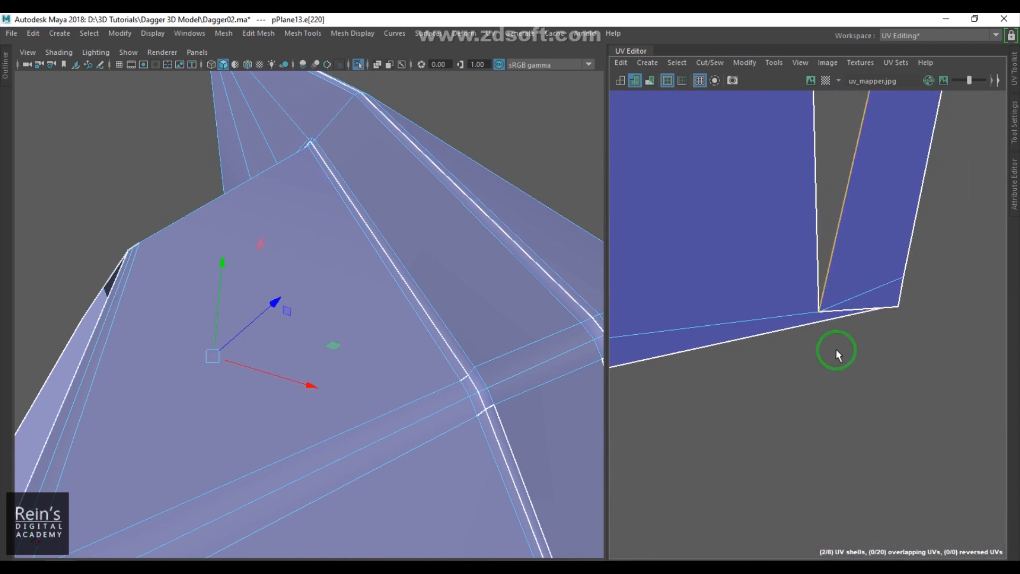
- Select the thin sliver's long edge and sew it back onto the zigzag shell
{"action": "scroll", "coordinate": [836, 347], "scroll_direction": "down", "scroll_amount": 4}
{"action": "scroll", "coordinate": [833, 309], "scroll_direction": "down", "scroll_amount": 7}
{"action": "middle_click_drag", "start_coordinate": [834, 309], "coordinate": [843, 382], "text": "alt"}
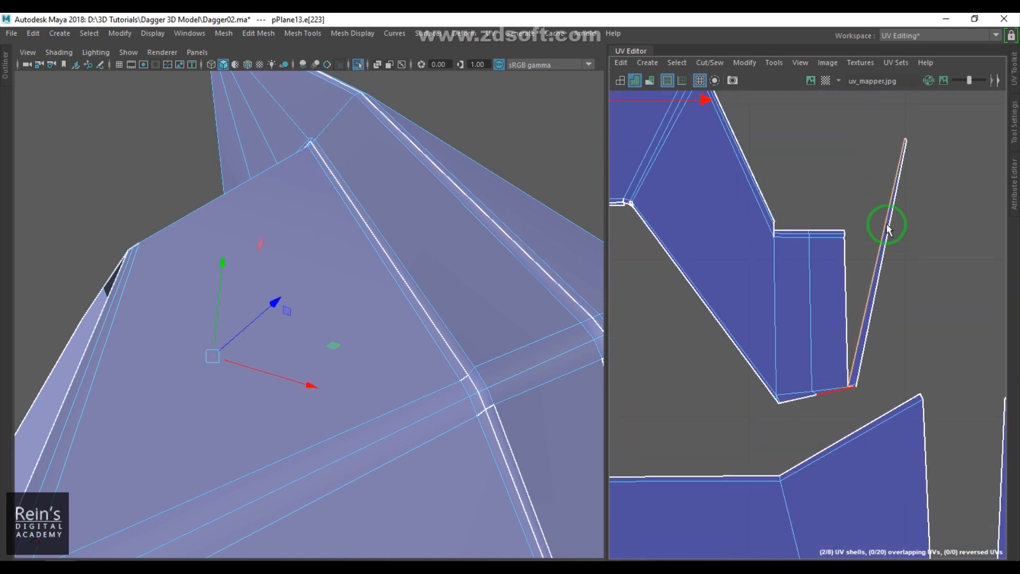
{"action": "scroll", "coordinate": [865, 221], "scroll_direction": "up", "scroll_amount": 2}
{"action": "scroll", "coordinate": [826, 346], "scroll_direction": "up", "scroll_amount": 4}
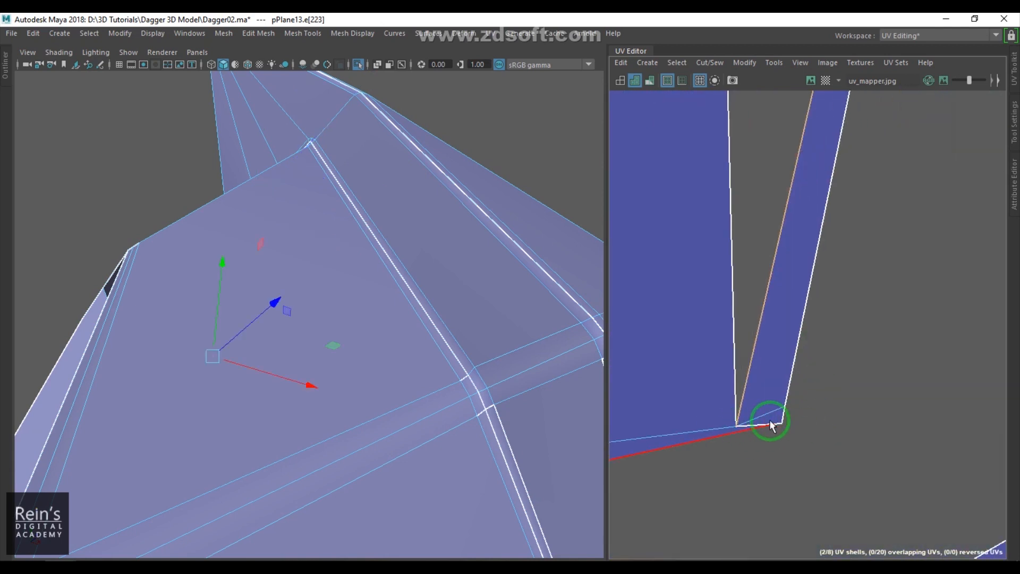
{"action": "right_click_drag", "start_coordinate": [862, 316], "coordinate": [865, 265], "text": "shift"}
{"action": "scroll", "coordinate": [849, 332], "scroll_direction": "down", "scroll_amount": 6}
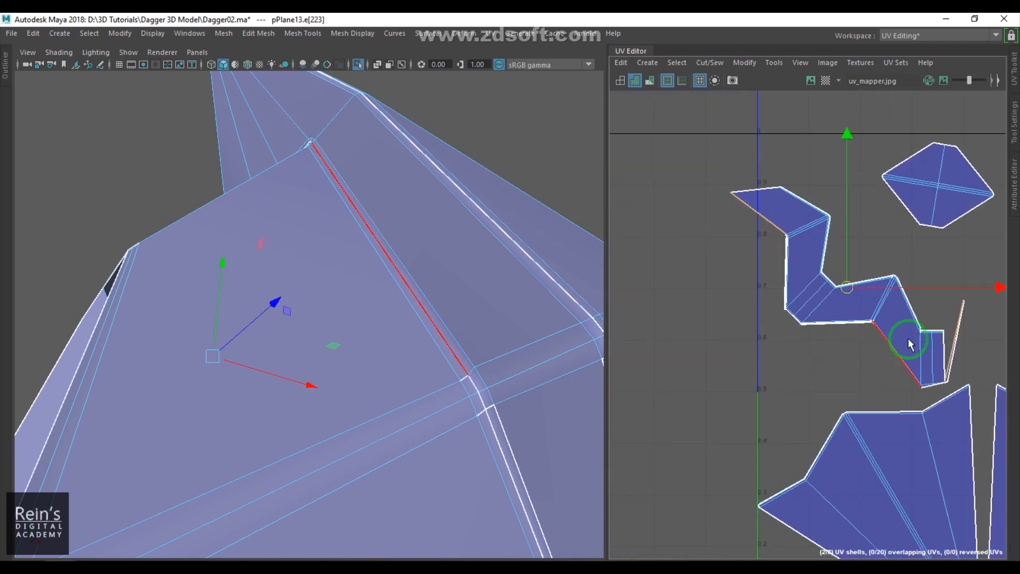
{"action": "right_click_drag", "start_coordinate": [778, 340], "coordinate": [763, 272], "text": "shift"}
{"action": "middle_click_drag", "start_coordinate": [753, 247], "coordinate": [779, 339], "text": "alt"}
{"action": "scroll", "coordinate": [776, 341], "scroll_direction": "down", "scroll_amount": 5}
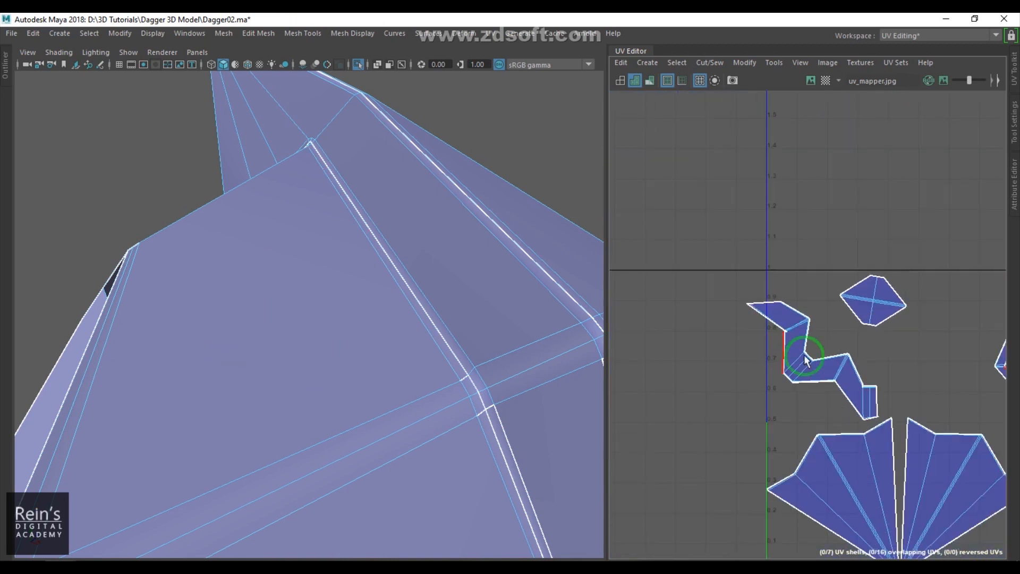
- Cut off the small triangular tip of the zigzag shell and move it aside
{"action": "middle_click_drag", "start_coordinate": [700, 370], "coordinate": [762, 322], "text": "alt"}
{"action": "left_click_drag", "start_coordinate": [852, 343], "coordinate": [732, 307]}
{"action": "right_click_drag", "start_coordinate": [799, 206], "coordinate": [652, 210], "text": "shift"}
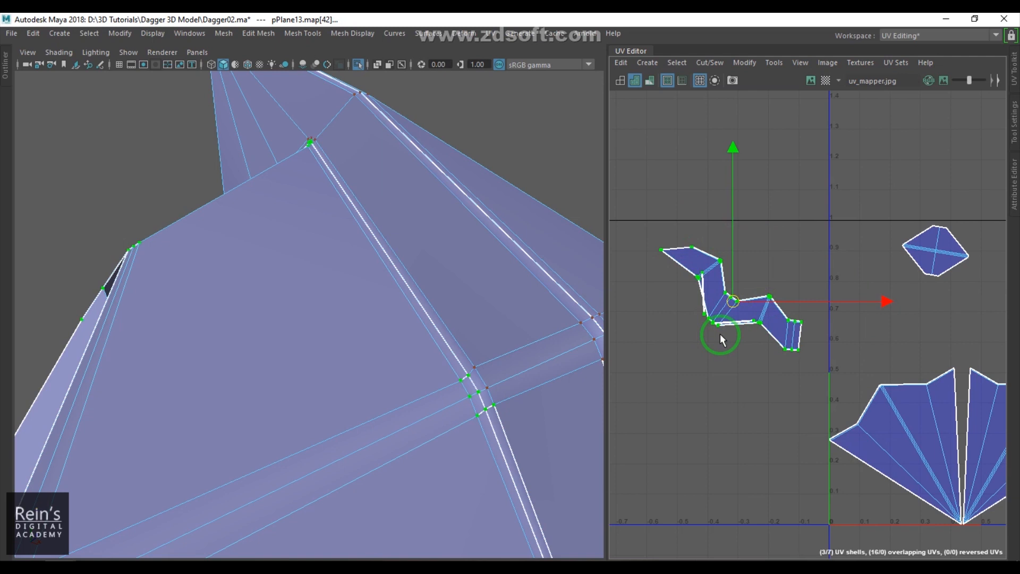
{"action": "scroll", "coordinate": [770, 340], "scroll_direction": "up", "scroll_amount": 10}
{"action": "scroll", "coordinate": [790, 402], "scroll_direction": "down", "scroll_amount": 5}
{"action": "scroll", "coordinate": [744, 323], "scroll_direction": "up", "scroll_amount": 4}
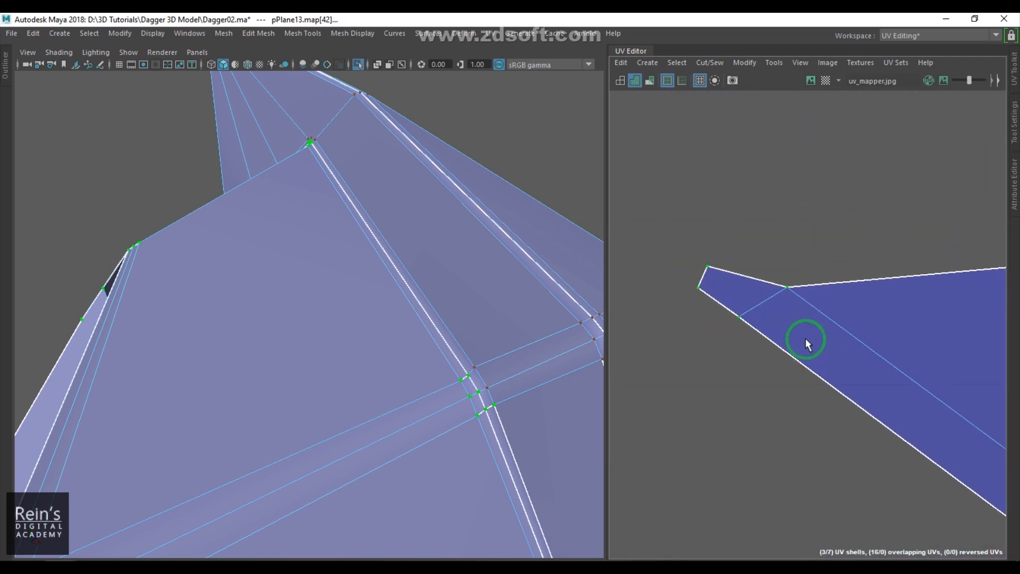
{"action": "left_click", "coordinate": [760, 305]}
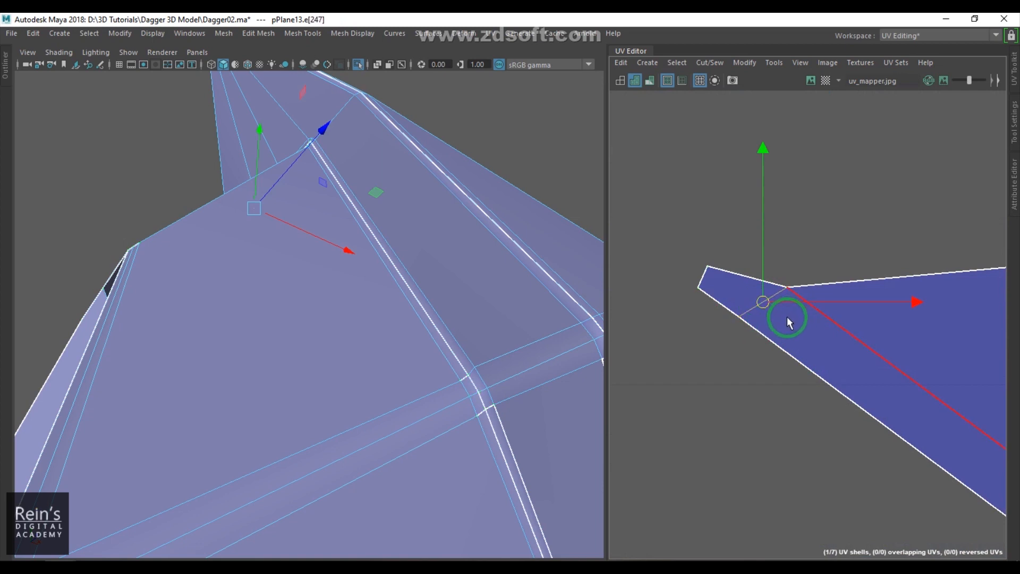
{"action": "right_click", "coordinate": [790, 307], "text": "shift"}
{"action": "left_click", "coordinate": [737, 327]}
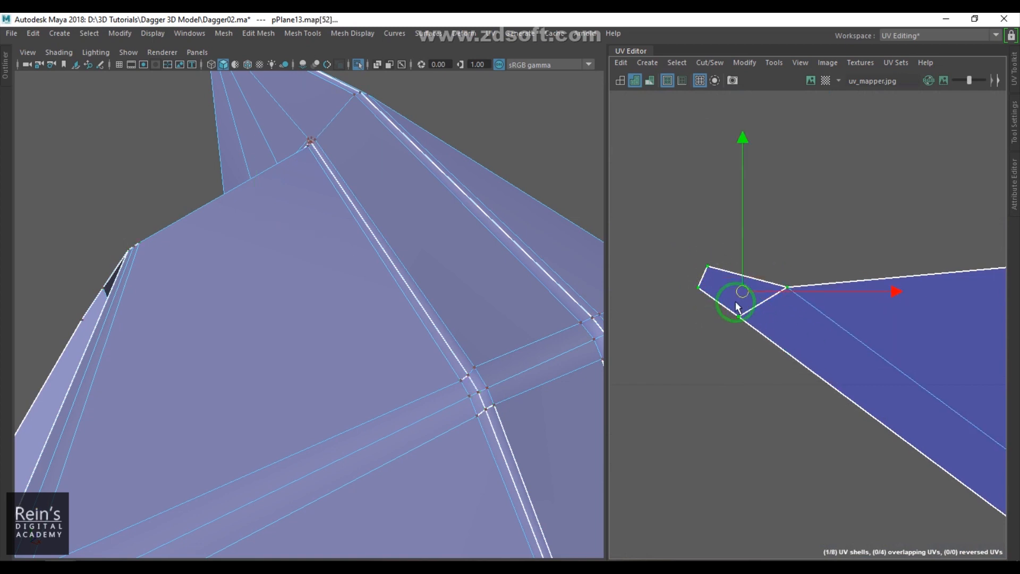
{"action": "left_click_drag", "start_coordinate": [735, 299], "coordinate": [708, 224]}
{"action": "scroll", "coordinate": [808, 353], "scroll_direction": "down", "scroll_amount": 9}
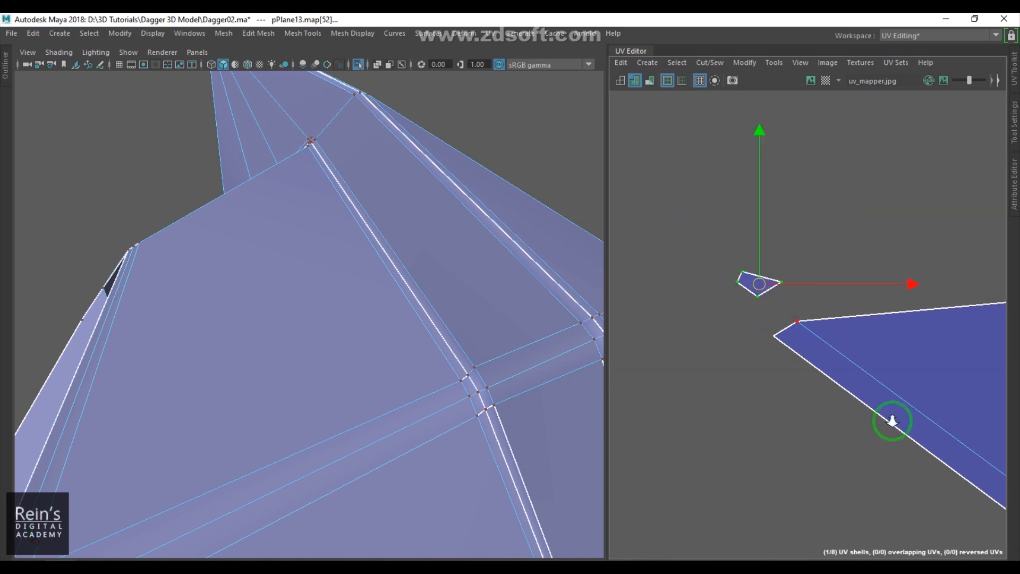
- Inspect the zigzag shell's border and select the long groove edge along it
{"action": "scroll", "coordinate": [928, 425], "scroll_direction": "up", "scroll_amount": 5}
{"action": "middle_click_drag", "start_coordinate": [940, 468], "coordinate": [757, 313], "text": "alt"}
{"action": "scroll", "coordinate": [759, 318], "scroll_direction": "up", "scroll_amount": 2}
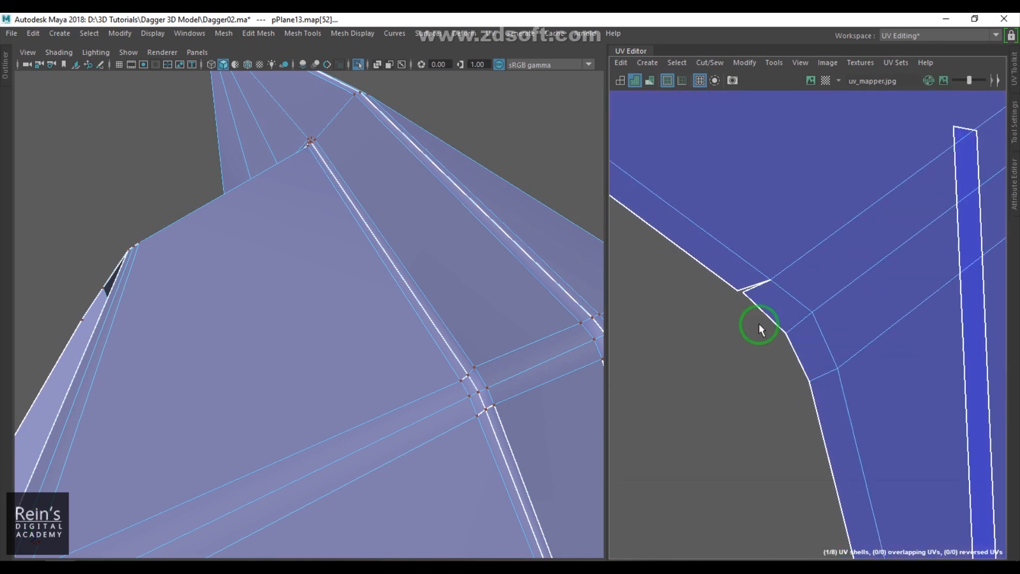
{"action": "left_click", "coordinate": [761, 299]}
{"action": "left_click", "coordinate": [782, 274]}
{"action": "scroll", "coordinate": [792, 302], "scroll_direction": "down", "scroll_amount": 5}
{"action": "middle_click_drag", "start_coordinate": [850, 351], "coordinate": [707, 391], "text": "alt"}
{"action": "scroll", "coordinate": [818, 380], "scroll_direction": "down", "scroll_amount": 1}
{"action": "middle_click_drag", "start_coordinate": [821, 378], "coordinate": [861, 214], "text": "alt"}
{"action": "scroll", "coordinate": [850, 324], "scroll_direction": "down", "scroll_amount": 1}
{"action": "middle_click_drag", "start_coordinate": [850, 334], "coordinate": [813, 220], "text": "alt"}
{"action": "middle_click_drag", "start_coordinate": [813, 500], "coordinate": [804, 266], "text": "alt"}
{"action": "scroll", "coordinate": [805, 268], "scroll_direction": "up", "scroll_amount": 2}
{"action": "middle_click_drag", "start_coordinate": [811, 382], "coordinate": [838, 304], "text": "alt"}
{"action": "scroll", "coordinate": [837, 304], "scroll_direction": "up", "scroll_amount": 3}
{"action": "scroll", "coordinate": [838, 308], "scroll_direction": "down", "scroll_amount": 2}
{"action": "scroll", "coordinate": [838, 317], "scroll_direction": "down", "scroll_amount": 1}
{"action": "middle_click_drag", "start_coordinate": [957, 412], "coordinate": [786, 317], "text": "alt"}
{"action": "middle_click_drag", "start_coordinate": [853, 357], "coordinate": [689, 346], "text": "alt"}
{"action": "scroll", "coordinate": [690, 346], "scroll_direction": "down", "scroll_amount": 1}
{"action": "middle_click_drag", "start_coordinate": [986, 374], "coordinate": [692, 304], "text": "alt"}
{"action": "scroll", "coordinate": [794, 305], "scroll_direction": "up", "scroll_amount": 3}
{"action": "left_click", "coordinate": [843, 266]}
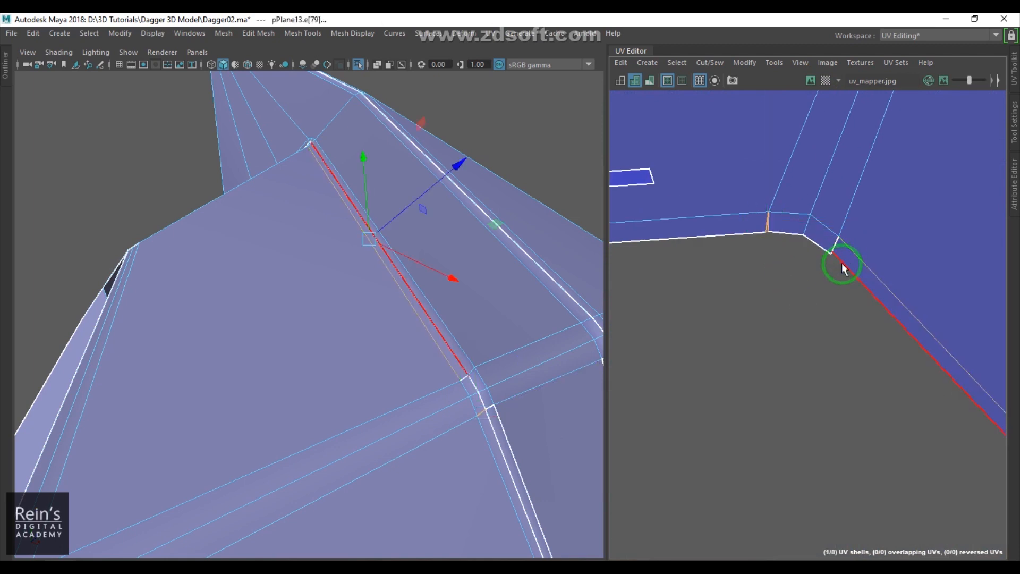
- Select the edges at the zigzag shell's lower corner and sew them together
{"action": "left_click", "coordinate": [853, 314]}
{"action": "scroll", "coordinate": [877, 332], "scroll_direction": "down", "scroll_amount": 3}
{"action": "scroll", "coordinate": [838, 337], "scroll_direction": "up", "scroll_amount": 4}
{"action": "scroll", "coordinate": [735, 301], "scroll_direction": "up", "scroll_amount": 3}
{"action": "middle_click_drag", "start_coordinate": [830, 375], "coordinate": [637, 249], "text": "alt"}
{"action": "middle_click_drag", "start_coordinate": [817, 322], "coordinate": [755, 472], "text": "alt"}
{"action": "middle_click_drag", "start_coordinate": [829, 245], "coordinate": [851, 452], "text": "alt"}
{"action": "middle_click_drag", "start_coordinate": [866, 260], "coordinate": [869, 536], "text": "alt"}
{"action": "middle_click_drag", "start_coordinate": [744, 367], "coordinate": [928, 376], "text": "alt"}
{"action": "scroll", "coordinate": [927, 376], "scroll_direction": "up", "scroll_amount": 3}
{"action": "right_click_drag", "start_coordinate": [854, 395], "coordinate": [854, 350]}
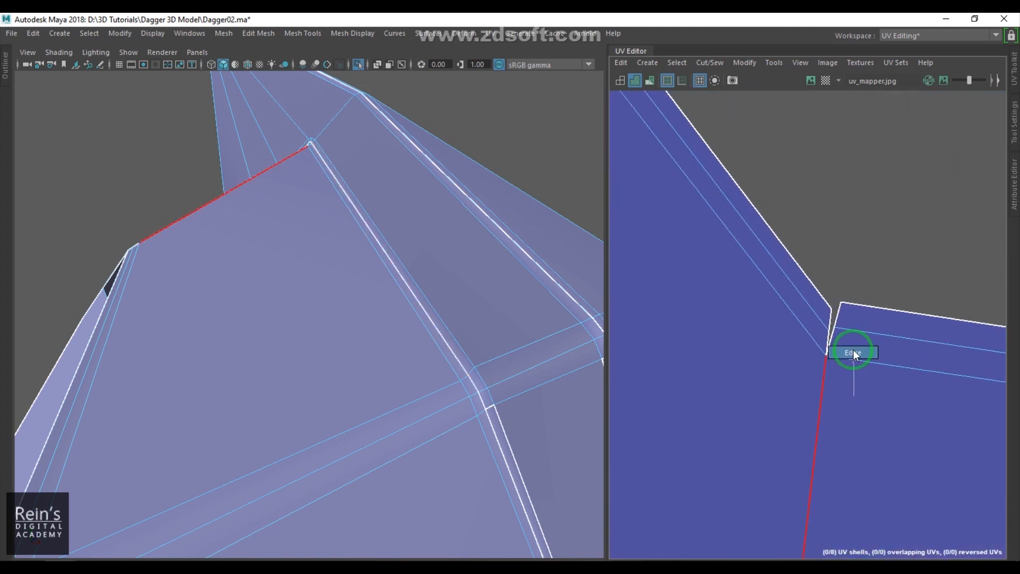
{"action": "left_click", "coordinate": [831, 338]}
{"action": "left_click", "coordinate": [838, 318], "text": "shift"}
{"action": "key", "text": "shift+s"}
- Select the zigzag shell's open border edge on the model and apply Move and Sew Edges to it
{"action": "scroll", "coordinate": [855, 358], "scroll_direction": "down", "scroll_amount": 4}
{"action": "middle_click_drag", "start_coordinate": [855, 358], "coordinate": [846, 440], "text": "alt"}
{"action": "middle_click_drag", "start_coordinate": [701, 265], "coordinate": [803, 256], "text": "alt"}
{"action": "left_click", "coordinate": [788, 343]}
{"action": "middle_click_drag", "start_coordinate": [770, 298], "coordinate": [1014, 279], "text": "alt"}
{"action": "middle_click_drag", "start_coordinate": [638, 382], "coordinate": [881, 314], "text": "alt"}
{"action": "middle_click_drag", "start_coordinate": [710, 262], "coordinate": [860, 509], "text": "alt"}
{"action": "scroll", "coordinate": [861, 509], "scroll_direction": "up", "scroll_amount": 1}
{"action": "middle_click_drag", "start_coordinate": [804, 377], "coordinate": [965, 314], "text": "alt"}
{"action": "scroll", "coordinate": [836, 338], "scroll_direction": "down", "scroll_amount": 8}
{"action": "middle_click_drag", "start_coordinate": [840, 381], "coordinate": [853, 282], "text": "alt"}
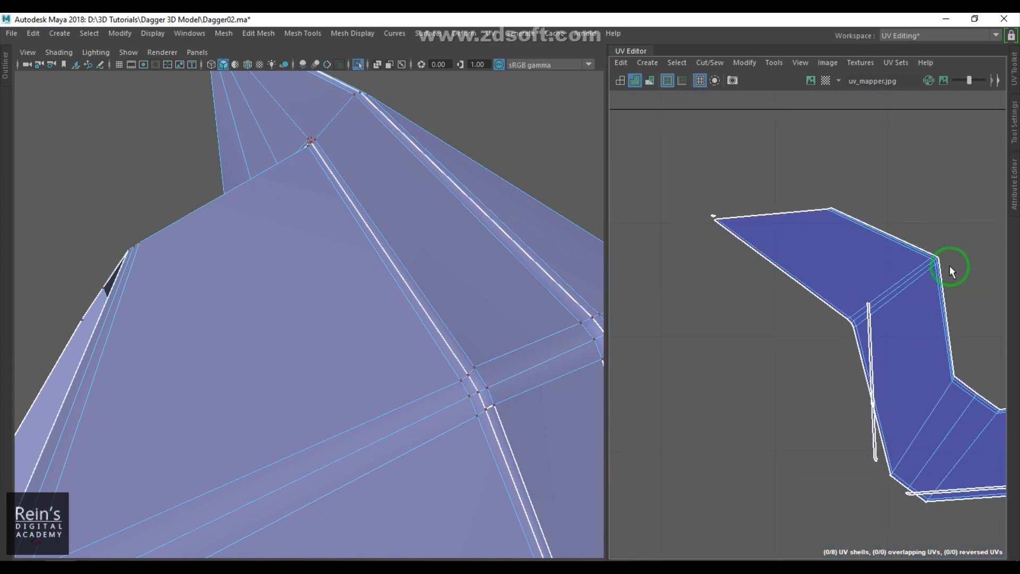
{"action": "scroll", "coordinate": [922, 323], "scroll_direction": "down", "scroll_amount": 3}
{"action": "middle_click_drag", "start_coordinate": [872, 348], "coordinate": [826, 211], "text": "alt"}
{"action": "left_click_drag", "start_coordinate": [896, 236], "coordinate": [748, 364]}
{"action": "middle_click_drag", "start_coordinate": [769, 413], "coordinate": [762, 360], "text": "alt"}
{"action": "scroll", "coordinate": [763, 360], "scroll_direction": "up", "scroll_amount": 2}
{"action": "middle_click_drag", "start_coordinate": [924, 423], "coordinate": [809, 363], "text": "alt"}
{"action": "scroll", "coordinate": [809, 363], "scroll_direction": "up", "scroll_amount": 1}
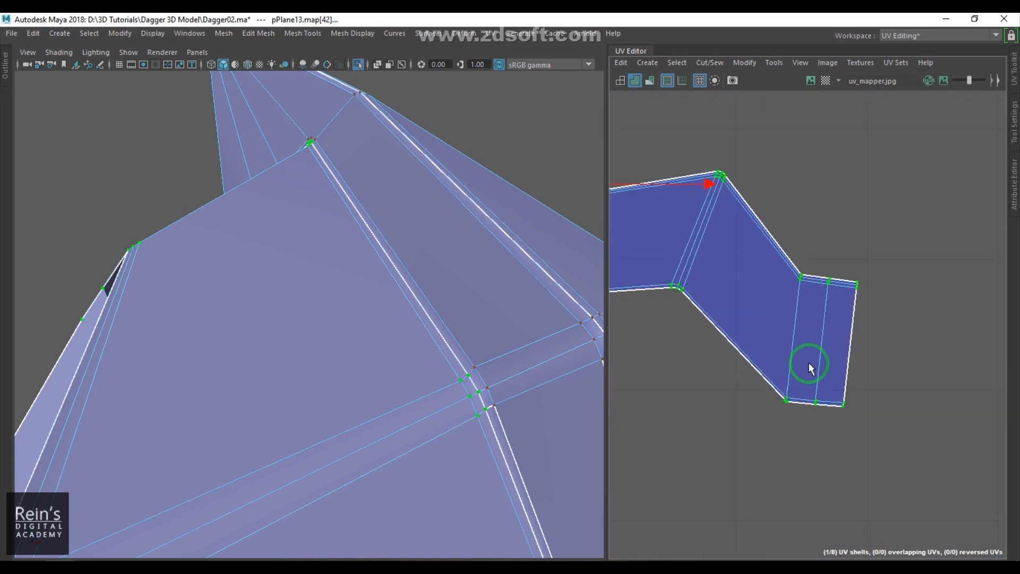
{"action": "right_click", "coordinate": [899, 302], "text": "shift"}
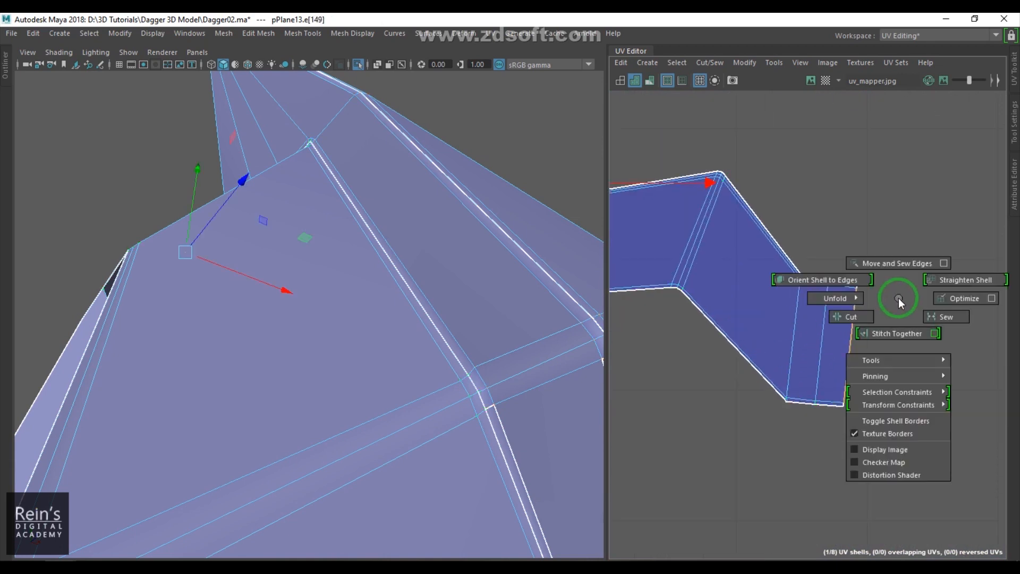
{"action": "left_click", "coordinate": [893, 255]}
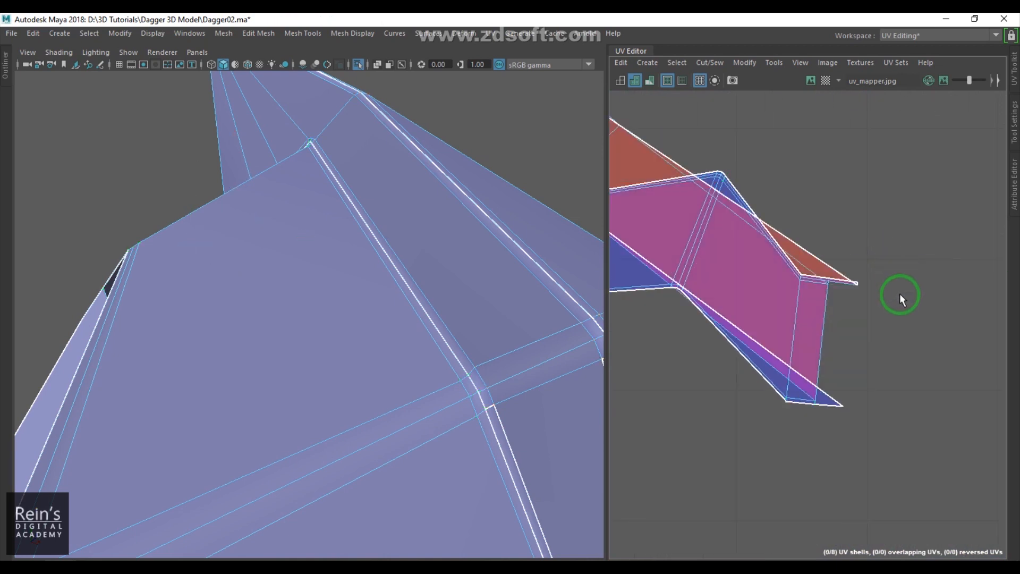
- Select faces of the zigzag shell to check where they lie on the model
{"action": "scroll", "coordinate": [896, 301], "scroll_direction": "down", "scroll_amount": 6}
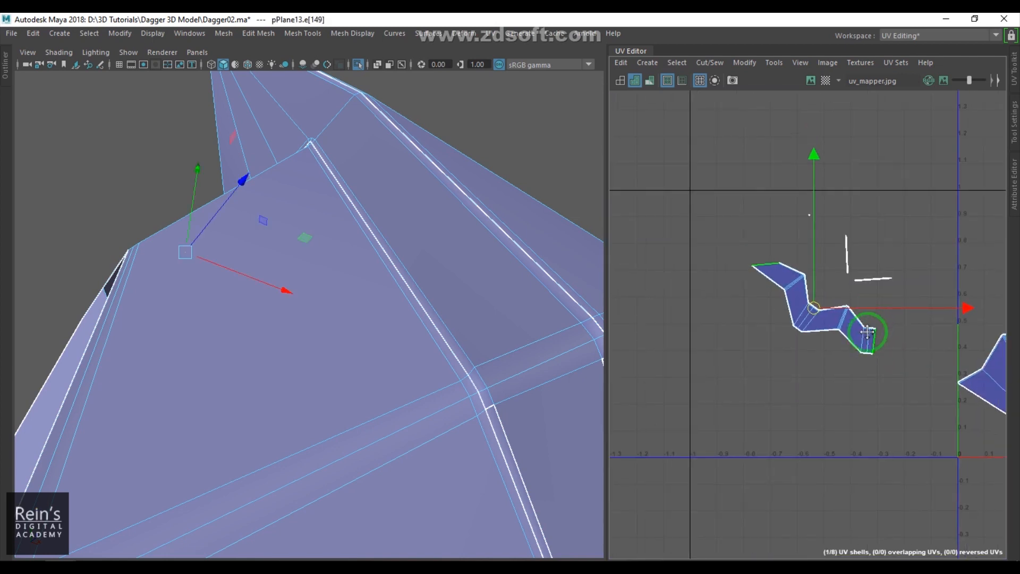
{"action": "scroll", "coordinate": [879, 298], "scroll_direction": "up", "scroll_amount": 3}
{"action": "middle_click_drag", "start_coordinate": [878, 281], "coordinate": [864, 335], "text": "alt"}
{"action": "right_click_drag", "start_coordinate": [787, 451], "coordinate": [787, 451]}
{"action": "left_click", "coordinate": [659, 258]}
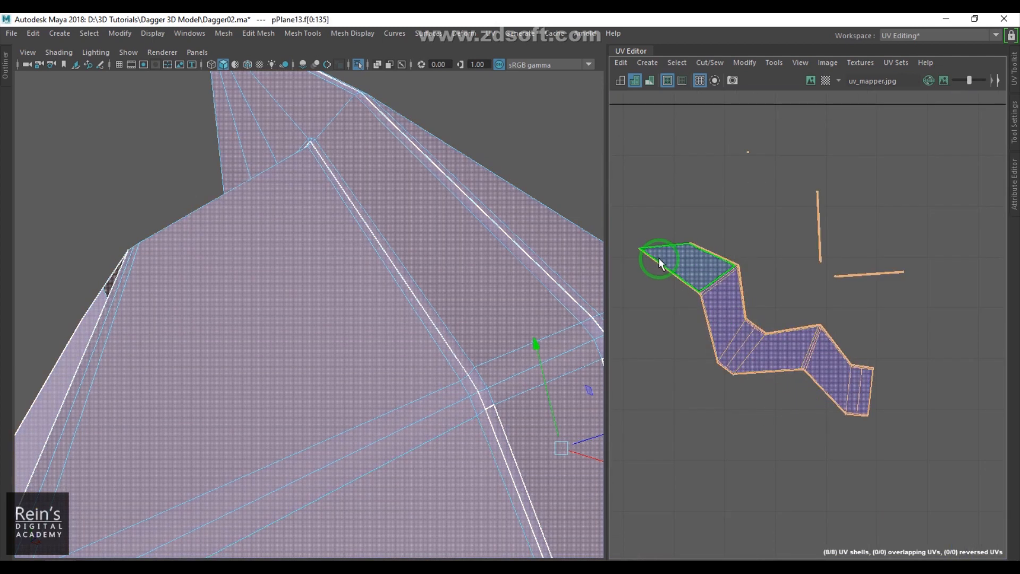
{"action": "left_click_drag", "start_coordinate": [643, 237], "coordinate": [786, 401]}
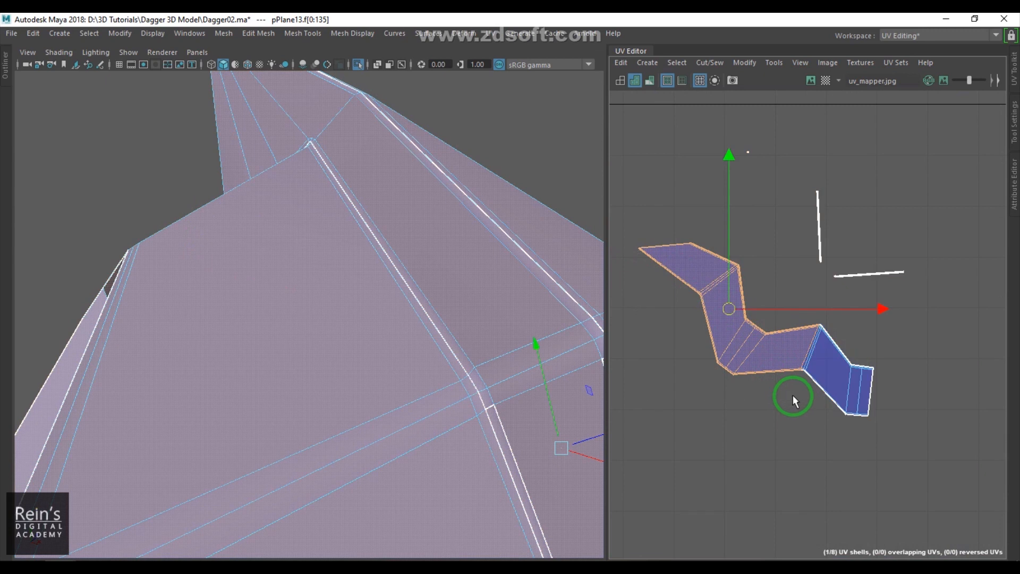
{"action": "left_click_drag", "start_coordinate": [816, 318], "coordinate": [806, 318]}
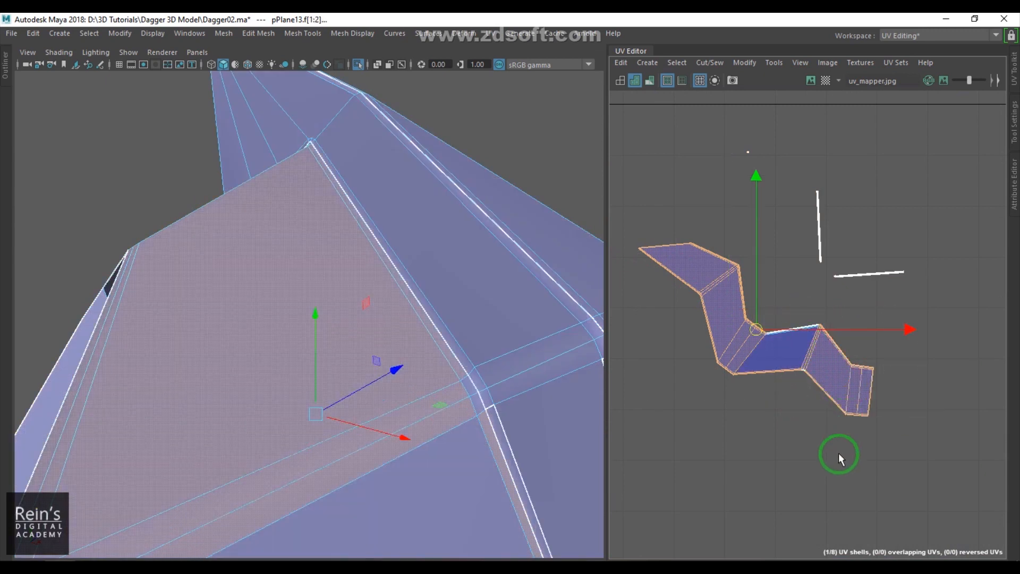
{"action": "left_click_drag", "start_coordinate": [780, 355], "coordinate": [760, 327], "text": "shift"}
{"action": "left_click_drag", "start_coordinate": [393, 385], "coordinate": [352, 356], "text": "alt"}
{"action": "middle_click_drag", "start_coordinate": [781, 363], "coordinate": [766, 351], "text": "alt"}
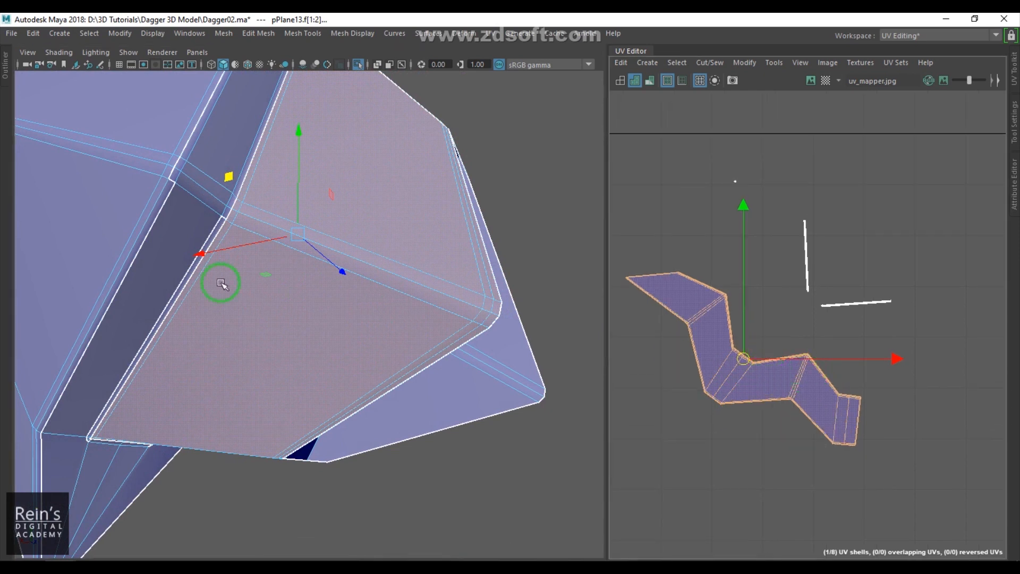
- Switch to edge mode, select the centre seam edge of the fan-shaped tip shell and sew it
{"action": "scroll", "coordinate": [268, 279], "scroll_direction": "down", "scroll_amount": 5}
{"action": "left_click_drag", "start_coordinate": [262, 258], "coordinate": [212, 305], "text": "alt"}
{"action": "scroll", "coordinate": [813, 413], "scroll_direction": "down", "scroll_amount": 4}
{"action": "scroll", "coordinate": [856, 372], "scroll_direction": "up", "scroll_amount": 5}
{"action": "key", "text": "F10"}
{"action": "left_click", "coordinate": [817, 285]}
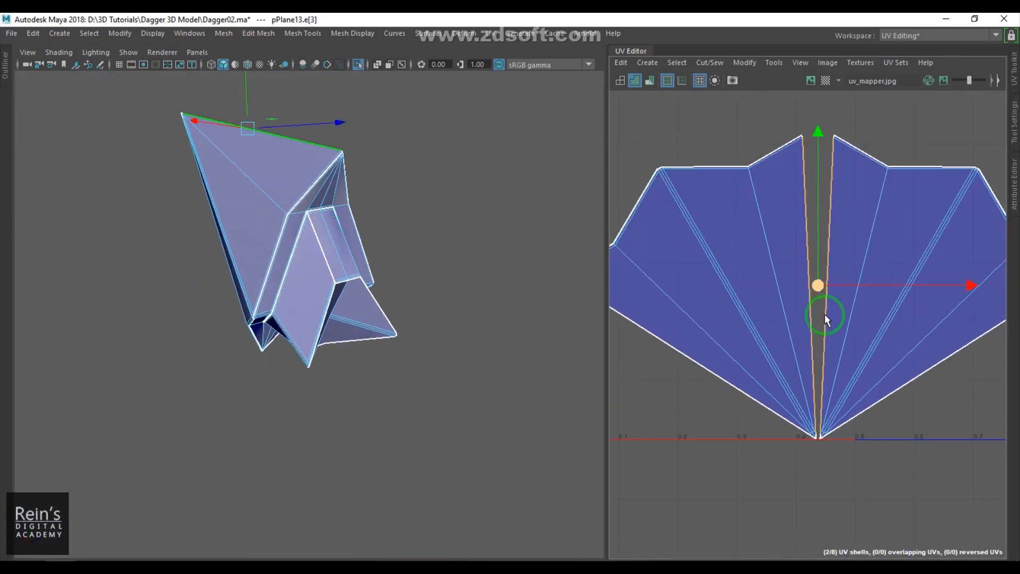
{"action": "right_click_drag", "start_coordinate": [822, 337], "coordinate": [840, 242], "text": "shift"}
{"action": "scroll", "coordinate": [798, 384], "scroll_direction": "up", "scroll_amount": 6}
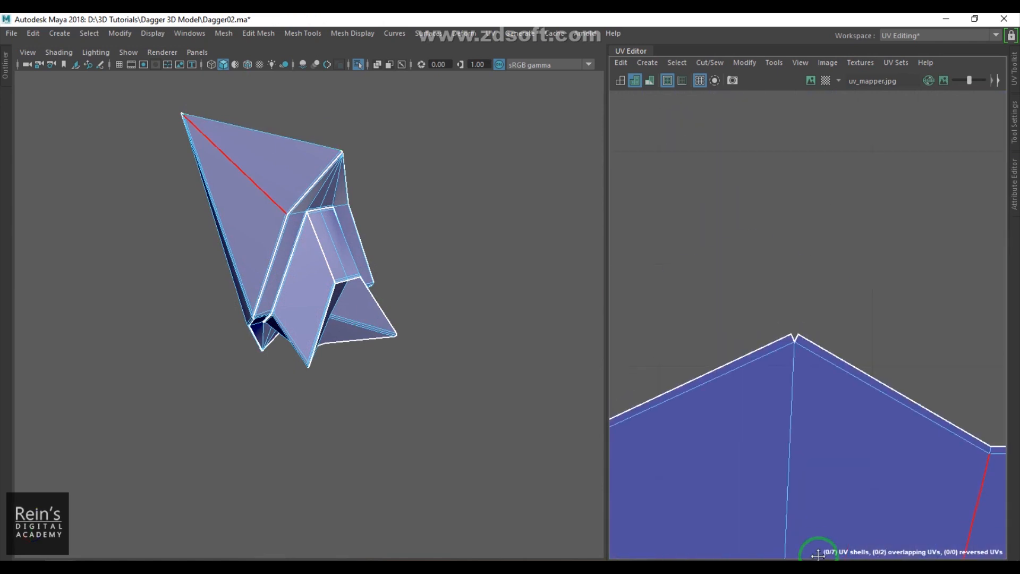
{"action": "key", "text": "g"}
- Inspect the blade tip's ridge edges on the model against the fan shell
{"action": "scroll", "coordinate": [794, 298], "scroll_direction": "down", "scroll_amount": 8}
{"action": "left_click_drag", "start_coordinate": [255, 298], "coordinate": [249, 316], "text": "alt"}
{"action": "right_click_drag", "start_coordinate": [249, 315], "coordinate": [369, 328], "text": "alt"}
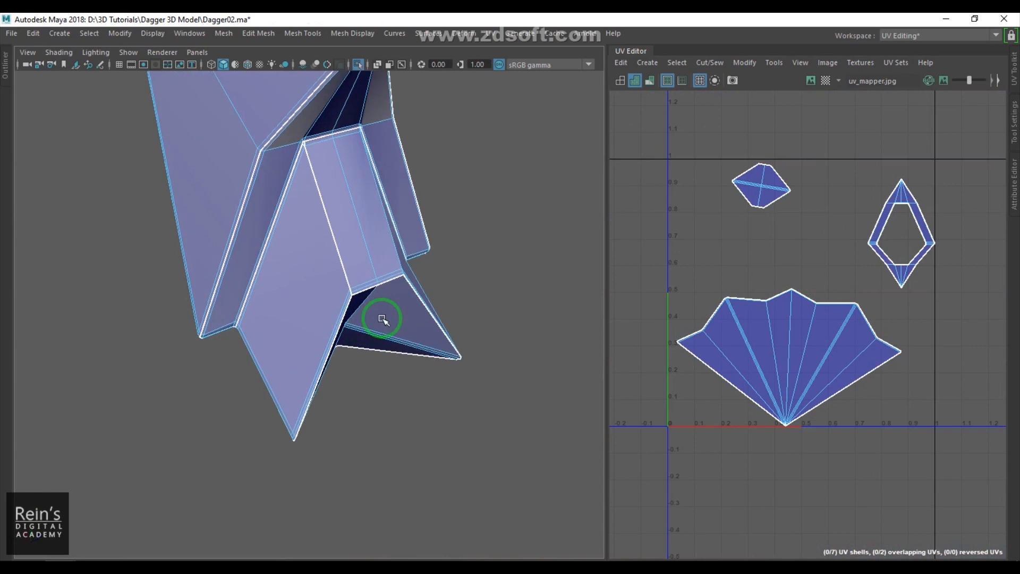
{"action": "middle_click_drag", "start_coordinate": [369, 328], "coordinate": [353, 365], "text": "alt"}
{"action": "left_click_drag", "start_coordinate": [353, 364], "coordinate": [358, 406], "text": "alt"}
{"action": "middle_click_drag", "start_coordinate": [358, 406], "coordinate": [380, 431], "text": "alt"}
{"action": "right_click_drag", "start_coordinate": [287, 287], "coordinate": [388, 275], "text": "alt"}
{"action": "left_click_drag", "start_coordinate": [453, 296], "coordinate": [353, 359], "text": "alt"}
{"action": "middle_click_drag", "start_coordinate": [352, 360], "coordinate": [267, 332], "text": "alt"}
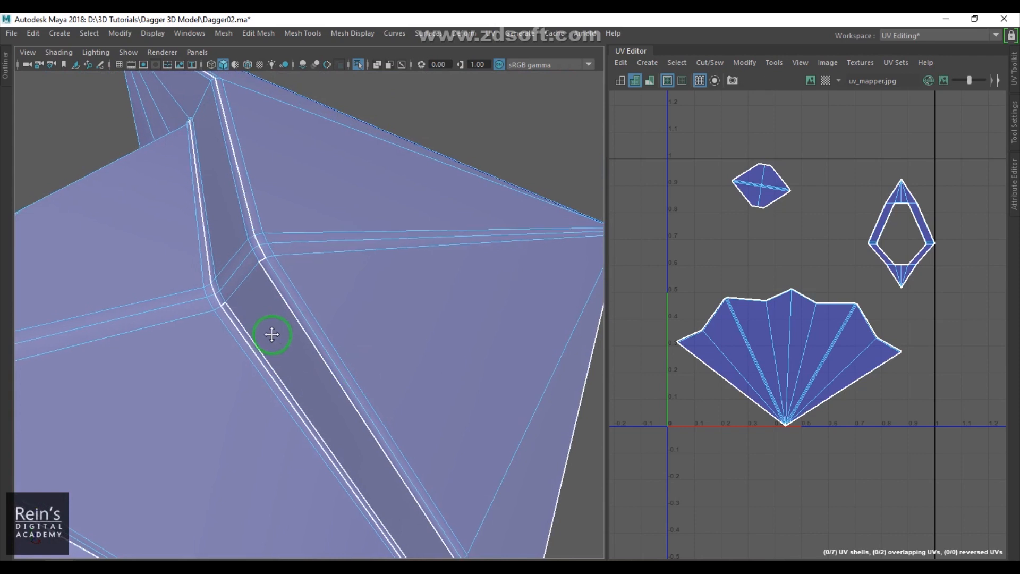
{"action": "right_click_drag", "start_coordinate": [268, 331], "coordinate": [295, 356], "text": "alt"}
{"action": "left_click_drag", "start_coordinate": [258, 256], "coordinate": [326, 226], "text": "alt"}
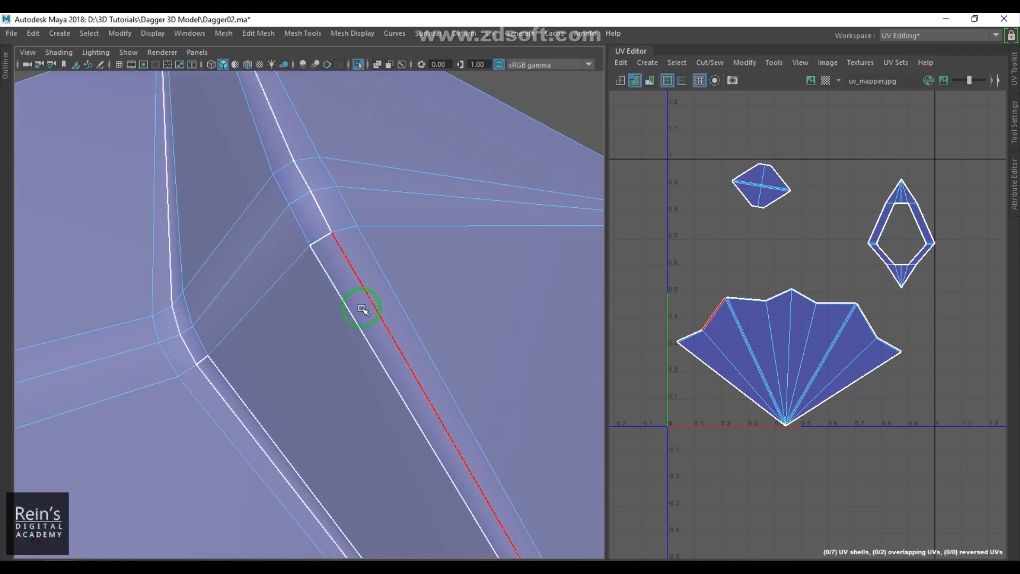
{"action": "left_click", "coordinate": [363, 276]}
{"action": "left_click_drag", "start_coordinate": [402, 318], "coordinate": [270, 287], "text": "alt"}
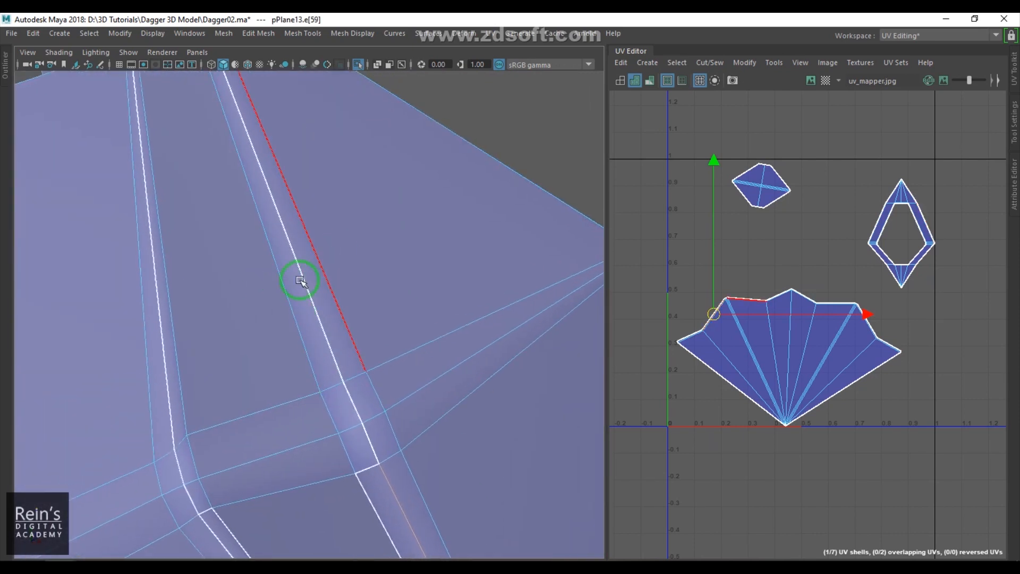
- Select an edge along the blade tip's ridge and cut the fan shell along it
{"action": "left_click_drag", "start_coordinate": [313, 297], "coordinate": [352, 273], "text": "alt"}
{"action": "left_click", "coordinate": [287, 381], "text": "shift"}
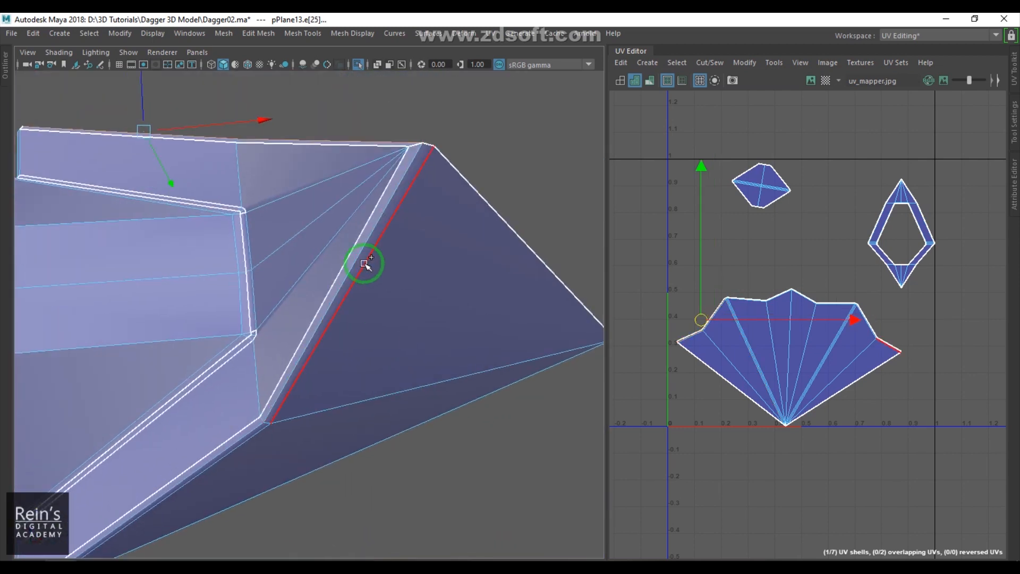
{"action": "left_click", "coordinate": [355, 265], "text": "shift"}
{"action": "left_click_drag", "start_coordinate": [367, 372], "coordinate": [444, 264], "text": "alt"}
{"action": "left_click", "coordinate": [358, 262], "text": "shift"}
{"action": "left_click_drag", "start_coordinate": [361, 277], "coordinate": [376, 403], "text": "alt"}
{"action": "right_click", "coordinate": [869, 212], "text": "shift"}
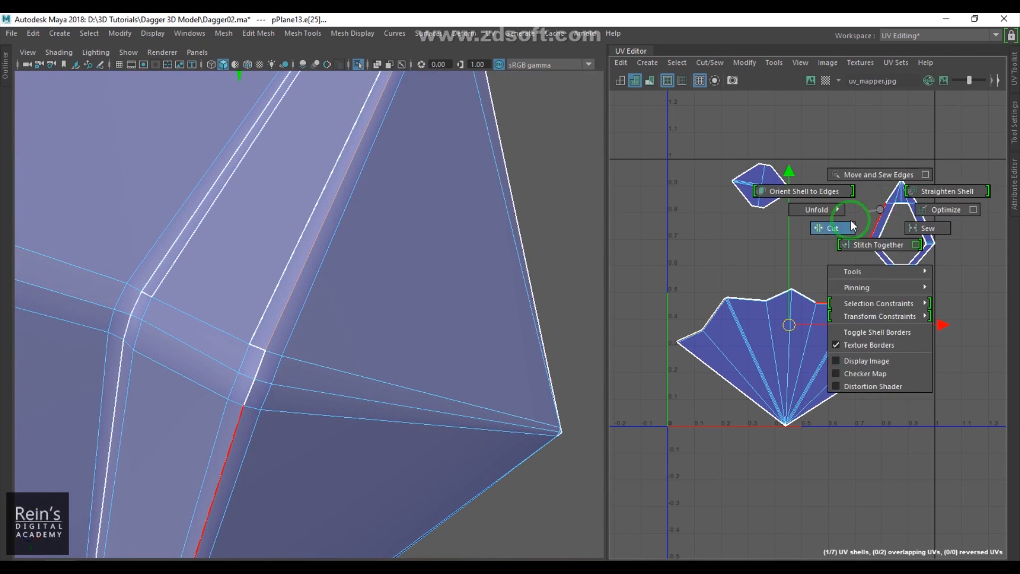
{"action": "left_click", "coordinate": [810, 228]}
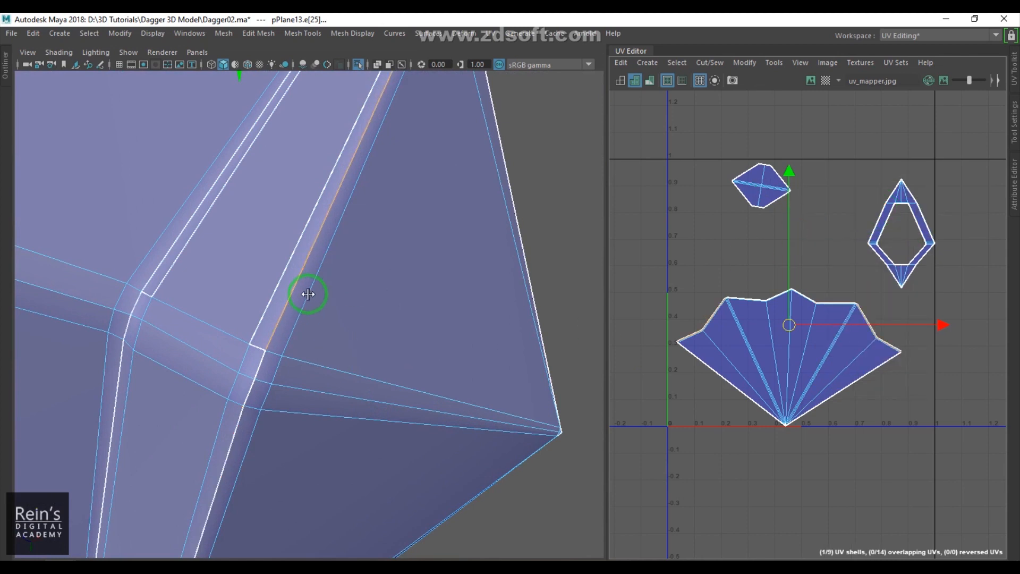
- Examine the diamond ring shell and its matching faces on the model
{"action": "left_click_drag", "start_coordinate": [255, 293], "coordinate": [319, 302], "text": "alt"}
{"action": "right_click_drag", "start_coordinate": [346, 302], "coordinate": [345, 333]}
{"action": "left_click", "coordinate": [343, 286]}
{"action": "scroll", "coordinate": [975, 289], "scroll_direction": "up", "scroll_amount": 5}
{"action": "left_click", "coordinate": [846, 393]}
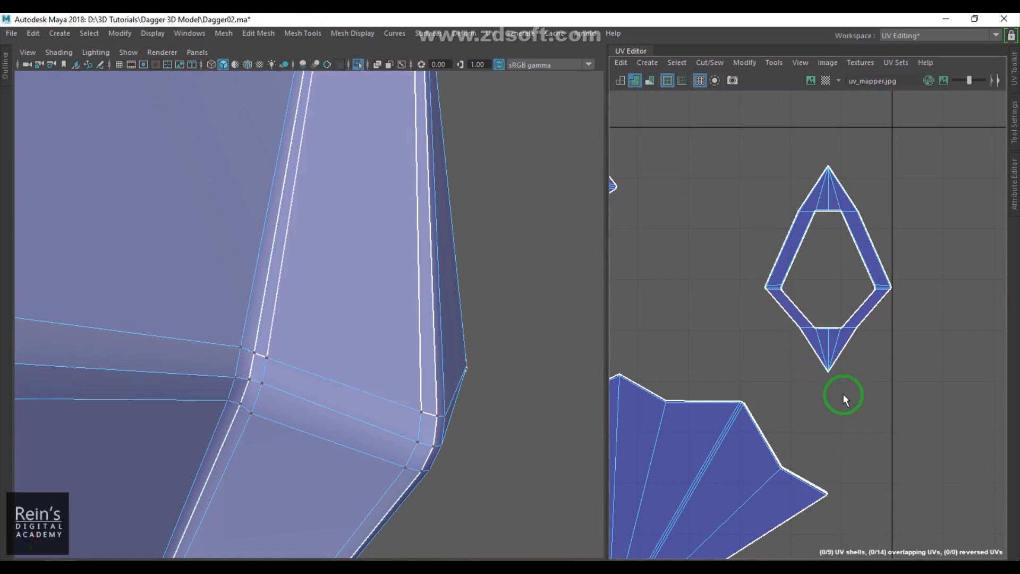
{"action": "left_click_drag", "start_coordinate": [830, 271], "coordinate": [863, 272]}
{"action": "left_click_drag", "start_coordinate": [294, 368], "coordinate": [312, 340], "text": "alt"}
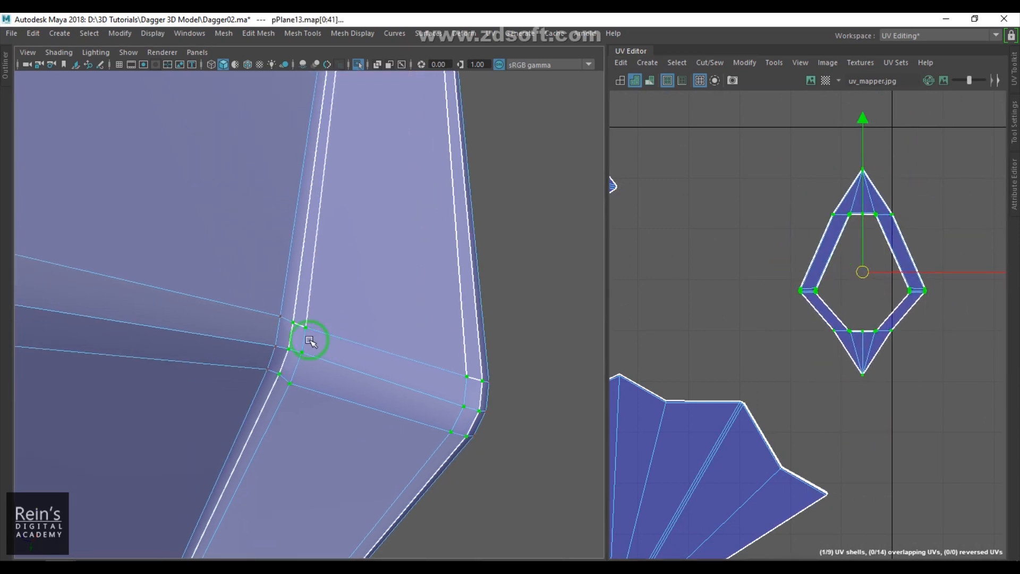
{"action": "scroll", "coordinate": [312, 362], "scroll_direction": "up", "scroll_amount": 3}
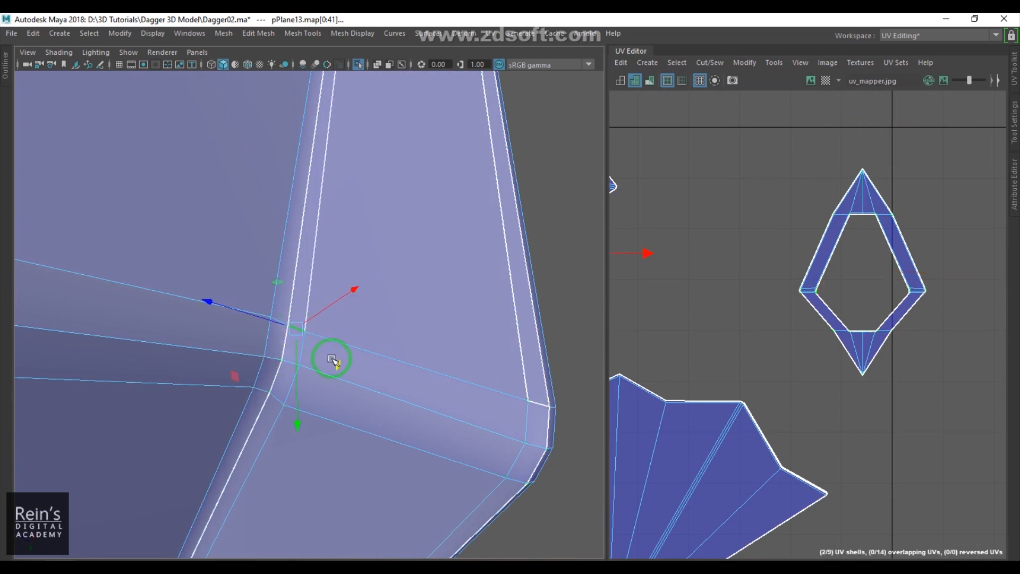
- Select the short edge at the groove's inner corner on the model and sew it
{"action": "left_click", "coordinate": [303, 307], "text": "shift"}
{"action": "left_click_drag", "start_coordinate": [350, 388], "coordinate": [420, 394], "text": "alt"}
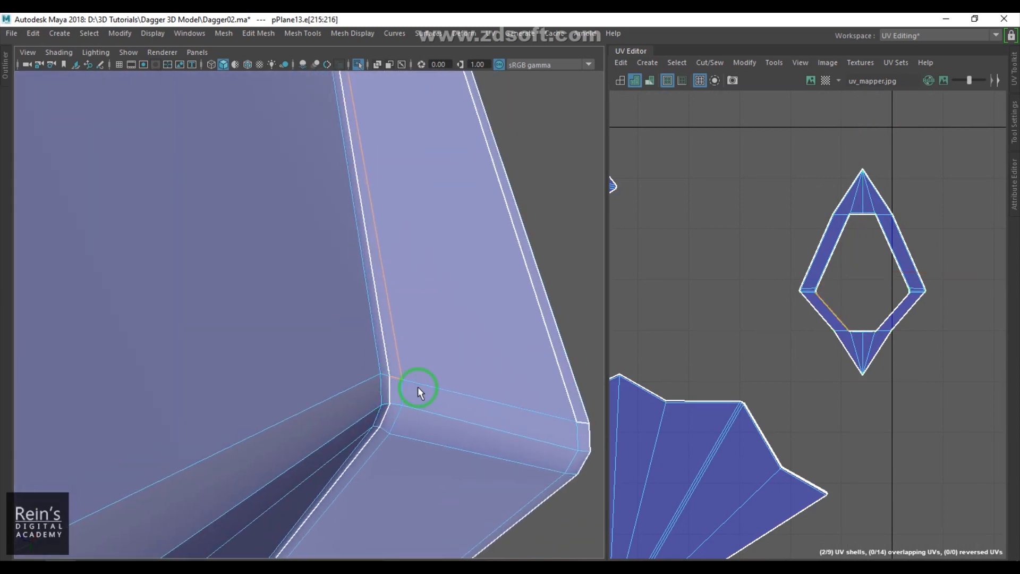
{"action": "left_click_drag", "start_coordinate": [396, 236], "coordinate": [493, 334], "text": "alt"}
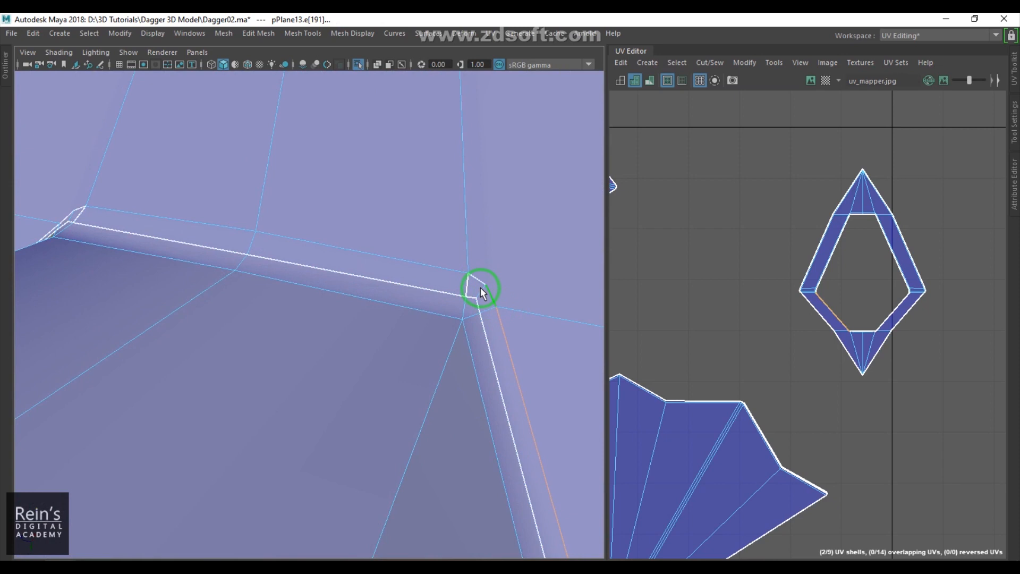
{"action": "left_click", "coordinate": [468, 276], "text": "shift"}
{"action": "middle_click_drag", "start_coordinate": [544, 311], "coordinate": [467, 344], "text": "alt"}
{"action": "middle_click_drag", "start_coordinate": [372, 407], "coordinate": [346, 351], "text": "alt"}
{"action": "right_click_drag", "start_coordinate": [407, 370], "coordinate": [438, 364], "text": "alt"}
{"action": "left_click", "coordinate": [453, 323], "text": "shift"}
{"action": "right_click_drag", "start_coordinate": [783, 348], "coordinate": [792, 286], "text": "shift"}
{"action": "right_click_drag", "start_coordinate": [478, 359], "coordinate": [324, 355], "text": "alt"}
{"action": "left_click_drag", "start_coordinate": [324, 355], "coordinate": [445, 352], "text": "alt"}
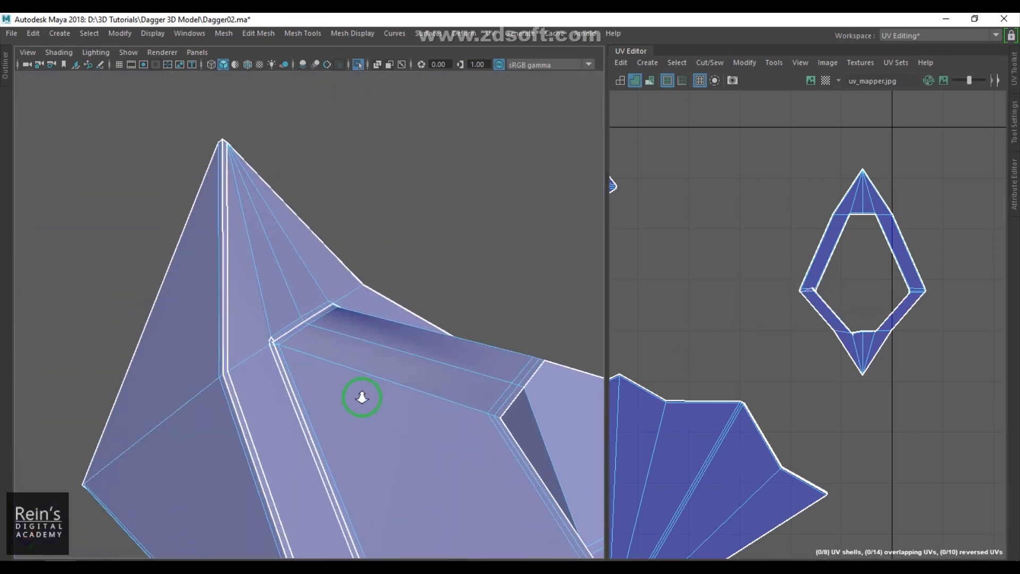
{"action": "right_click_drag", "start_coordinate": [337, 387], "coordinate": [519, 436], "text": "alt"}
{"action": "left_click_drag", "start_coordinate": [299, 387], "coordinate": [348, 382], "text": "alt"}
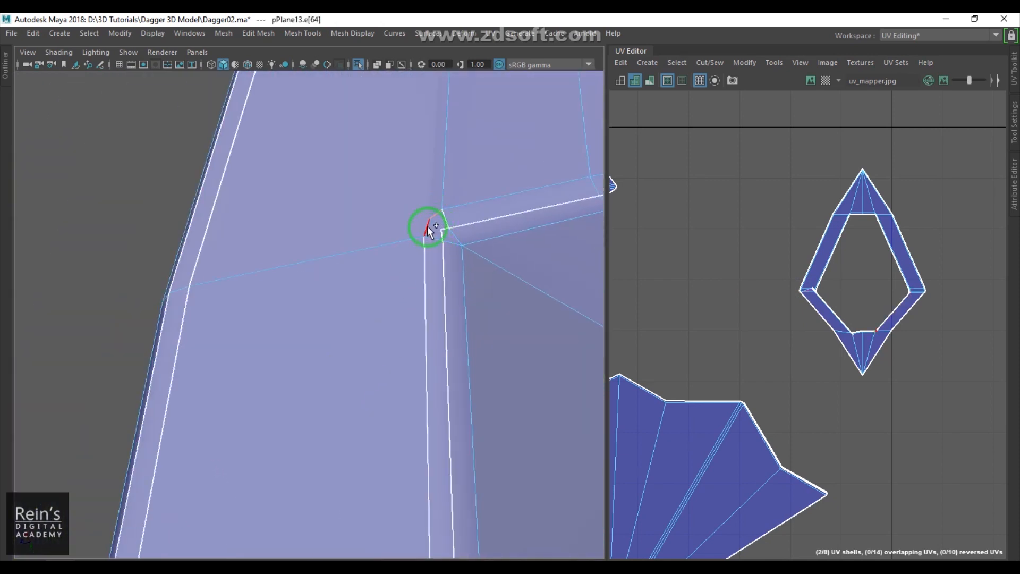
{"action": "left_click", "coordinate": [426, 256], "text": "shift"}
{"action": "left_click", "coordinate": [445, 215], "text": "shift"}
{"action": "key", "text": "shift+s"}
- Select the border edges around the blade tip's rim and cut the diamond ring shell along them
{"action": "left_click", "coordinate": [864, 239]}
{"action": "right_click_drag", "start_coordinate": [520, 396], "coordinate": [356, 369], "text": "alt"}
{"action": "middle_click_drag", "start_coordinate": [355, 369], "coordinate": [366, 279], "text": "alt"}
{"action": "left_click_drag", "start_coordinate": [366, 279], "coordinate": [408, 301], "text": "alt"}
{"action": "scroll", "coordinate": [388, 412], "scroll_direction": "up", "scroll_amount": 6}
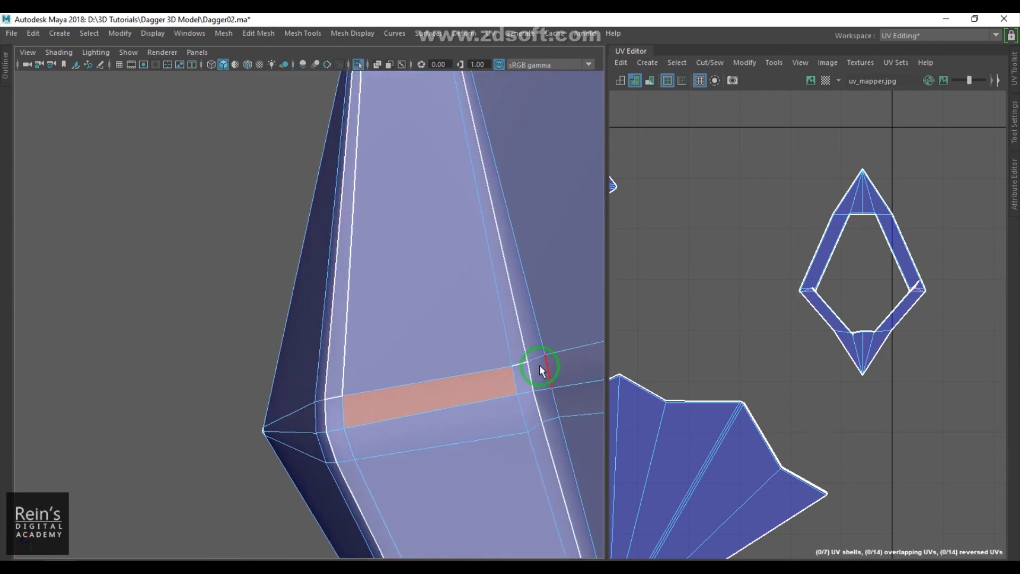
{"action": "left_click", "coordinate": [518, 367]}
{"action": "right_click_drag", "start_coordinate": [468, 427], "coordinate": [433, 408], "text": "alt"}
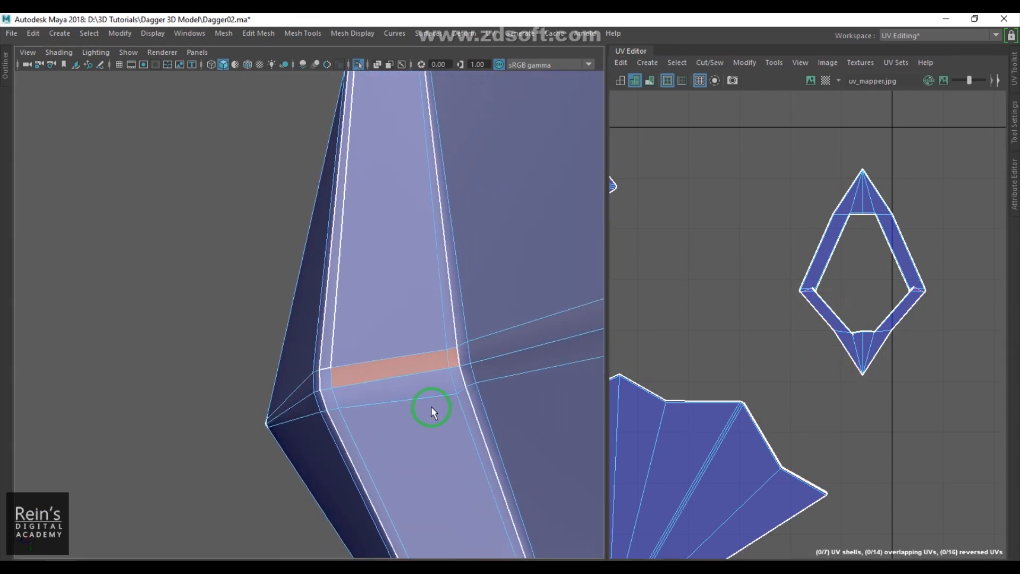
{"action": "left_click_drag", "start_coordinate": [432, 408], "coordinate": [403, 372], "text": "alt"}
{"action": "middle_click_drag", "start_coordinate": [403, 372], "coordinate": [279, 247], "text": "alt"}
{"action": "left_click_drag", "start_coordinate": [280, 251], "coordinate": [372, 350], "text": "alt"}
{"action": "middle_click_drag", "start_coordinate": [341, 404], "coordinate": [396, 274], "text": "alt"}
{"action": "left_click_drag", "start_coordinate": [375, 393], "coordinate": [418, 367], "text": "alt"}
{"action": "middle_click_drag", "start_coordinate": [418, 367], "coordinate": [468, 462], "text": "alt"}
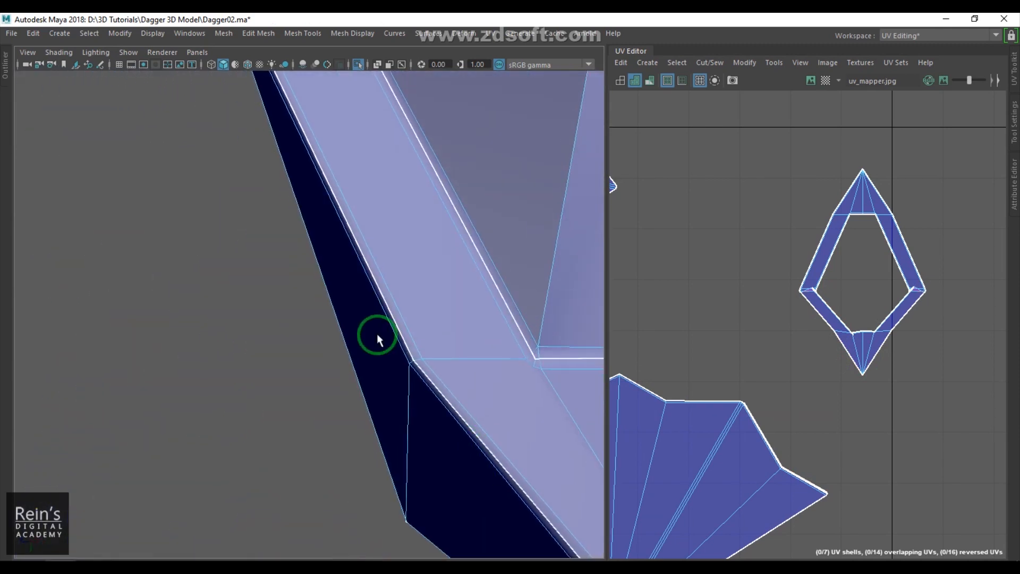
{"action": "middle_click_drag", "start_coordinate": [379, 337], "coordinate": [393, 457], "text": "alt"}
{"action": "left_click_drag", "start_coordinate": [319, 335], "coordinate": [395, 301], "text": "alt"}
{"action": "left_click", "coordinate": [397, 243]}
{"action": "left_click_drag", "start_coordinate": [396, 244], "coordinate": [348, 314], "text": "alt"}
{"action": "left_click", "coordinate": [392, 347]}
{"action": "left_click", "coordinate": [358, 327], "text": "shift"}
{"action": "scroll", "coordinate": [372, 364], "scroll_direction": "down", "scroll_amount": 5}
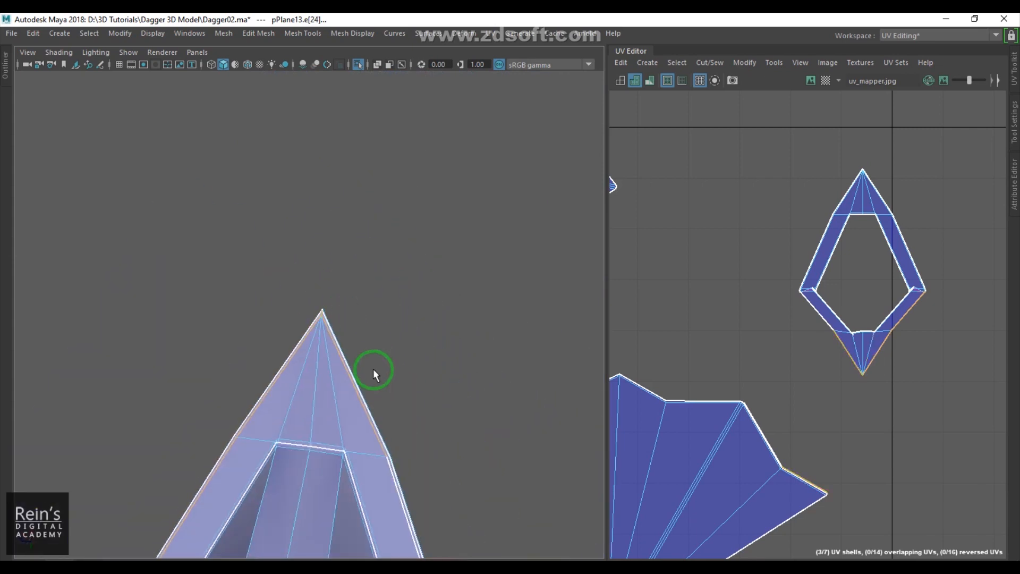
{"action": "middle_click_drag", "start_coordinate": [363, 372], "coordinate": [325, 271], "text": "alt"}
{"action": "scroll", "coordinate": [333, 329], "scroll_direction": "up", "scroll_amount": 2}
{"action": "middle_click_drag", "start_coordinate": [343, 393], "coordinate": [339, 260], "text": "alt"}
{"action": "left_click", "coordinate": [368, 368], "text": "shift"}
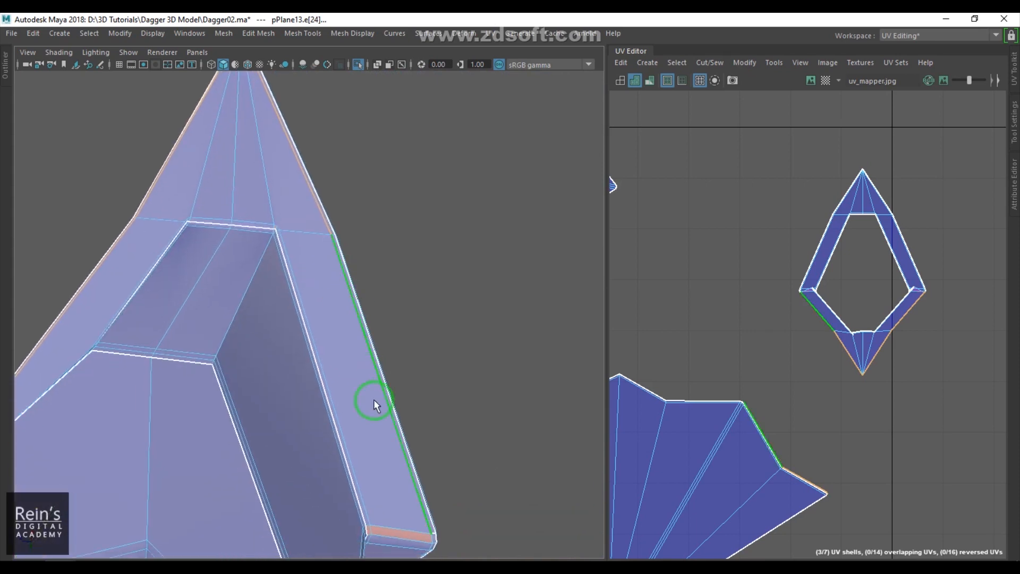
{"action": "middle_click_drag", "start_coordinate": [383, 435], "coordinate": [357, 311], "text": "alt"}
{"action": "left_click_drag", "start_coordinate": [352, 271], "coordinate": [381, 398], "text": "alt"}
{"action": "scroll", "coordinate": [383, 409], "scroll_direction": "up", "scroll_amount": 3}
{"action": "scroll", "coordinate": [383, 410], "scroll_direction": "up", "scroll_amount": 4}
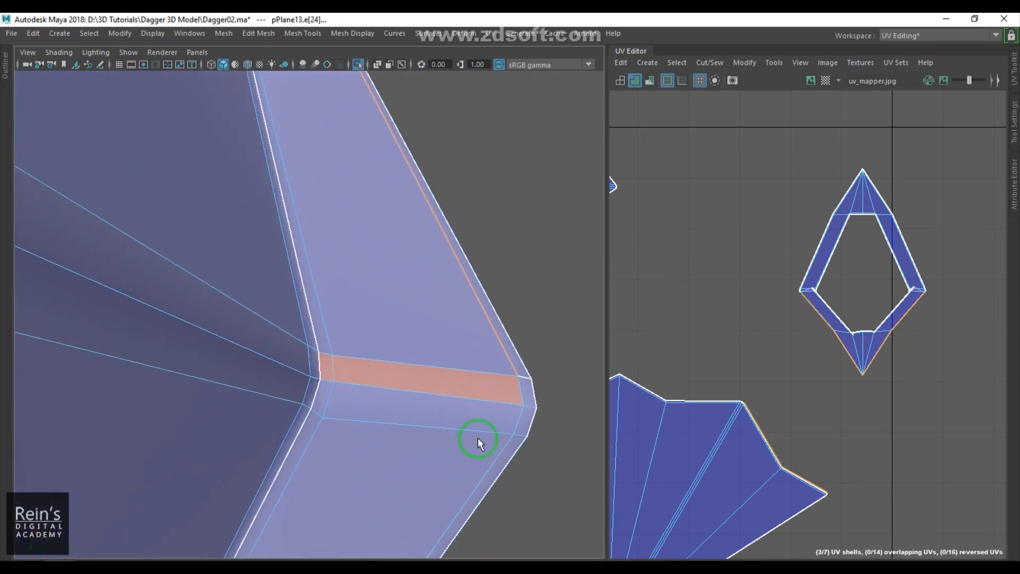
{"action": "right_click_drag", "start_coordinate": [925, 382], "coordinate": [911, 331], "text": "shift"}
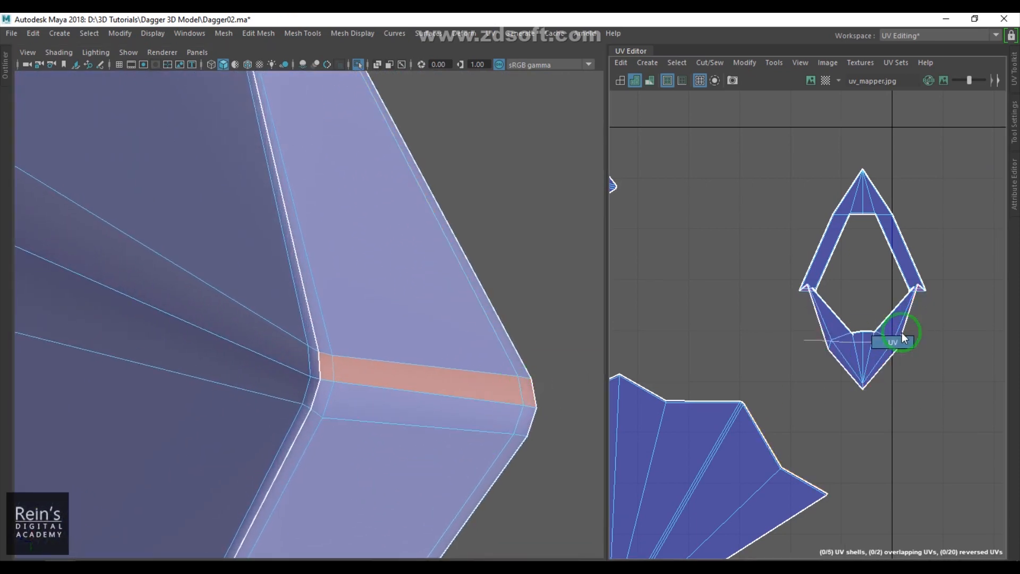
- Select the diamond ring shell's UVs and unfold it
{"action": "left_click_drag", "start_coordinate": [784, 158], "coordinate": [952, 406]}
{"action": "right_click_drag", "start_coordinate": [898, 228], "coordinate": [755, 222], "text": "shift"}
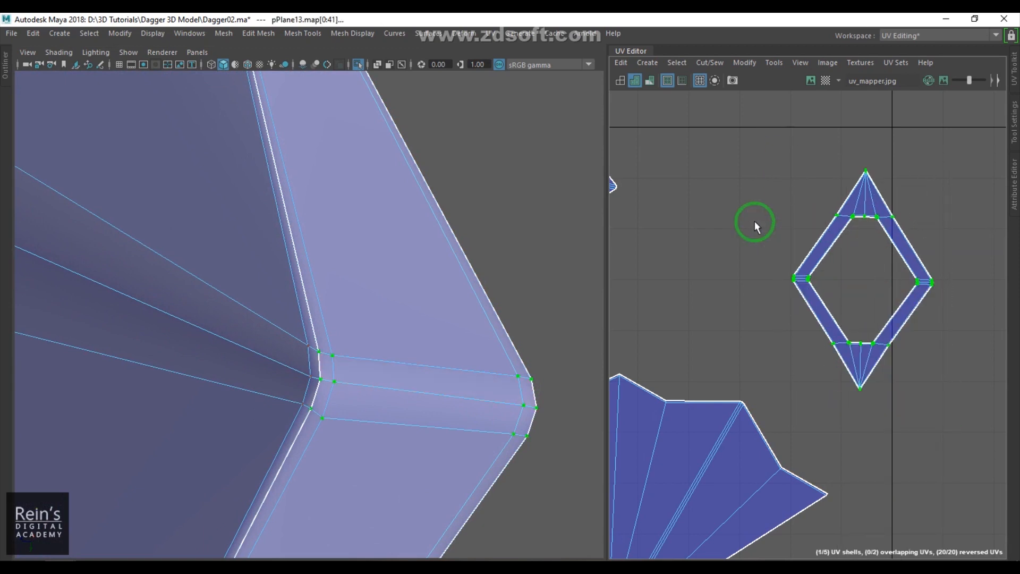
- Examine the UV layout and the groove area of the model
{"action": "right_click_drag", "start_coordinate": [464, 317], "coordinate": [175, 263], "text": "alt"}
{"action": "left_click_drag", "start_coordinate": [258, 291], "coordinate": [298, 385], "text": "alt"}
{"action": "scroll", "coordinate": [820, 367], "scroll_direction": "down", "scroll_amount": 5}
{"action": "middle_click_drag", "start_coordinate": [823, 357], "coordinate": [924, 283], "text": "alt"}
{"action": "middle_click_drag", "start_coordinate": [648, 282], "coordinate": [757, 349], "text": "alt"}
{"action": "scroll", "coordinate": [757, 350], "scroll_direction": "up", "scroll_amount": 4}
{"action": "right_click_drag", "start_coordinate": [786, 258], "coordinate": [785, 293]}
{"action": "left_click_drag", "start_coordinate": [764, 246], "coordinate": [799, 269]}
{"action": "key", "text": "f"}
{"action": "scroll", "coordinate": [360, 321], "scroll_direction": "down", "scroll_amount": 6}
{"action": "left_click_drag", "start_coordinate": [360, 321], "coordinate": [209, 359], "text": "alt"}
- Examine the groove edges on the model and all of the piece's UV shells in the UV Editor
{"action": "key", "text": "w"}
{"action": "left_click_drag", "start_coordinate": [319, 366], "coordinate": [277, 355], "text": "alt"}
{"action": "right_click_drag", "start_coordinate": [277, 355], "coordinate": [676, 505], "text": "alt"}
{"action": "right_click_drag", "start_coordinate": [255, 387], "coordinate": [308, 364], "text": "alt"}
{"action": "left_click", "coordinate": [324, 331]}
{"action": "left_click", "coordinate": [322, 349]}
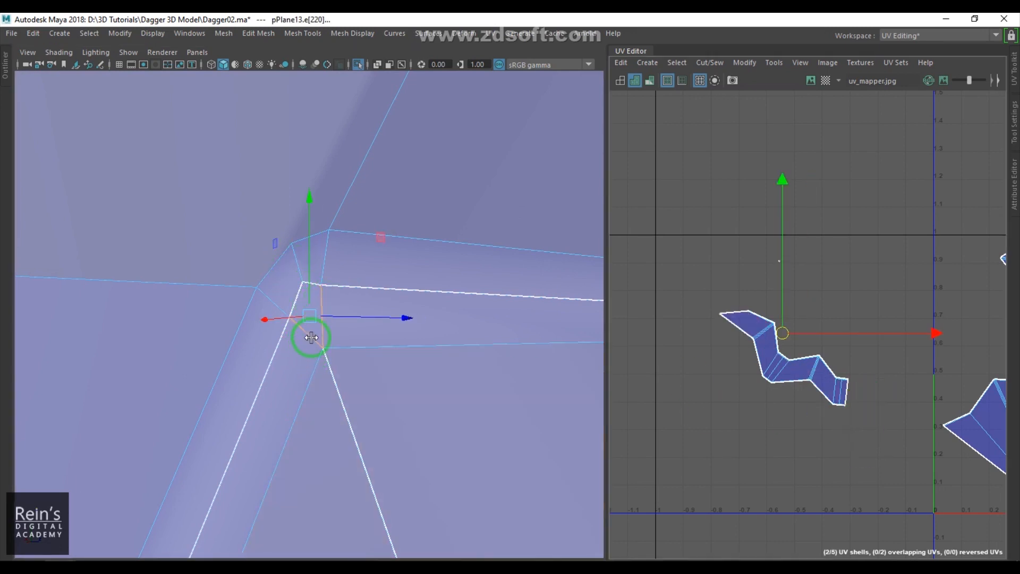
{"action": "left_click", "coordinate": [877, 423]}
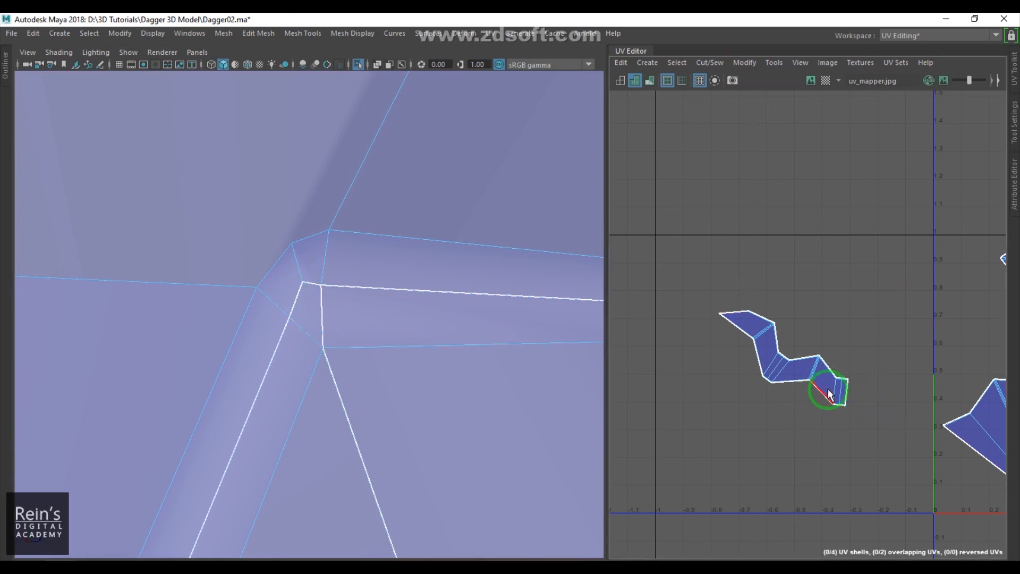
{"action": "scroll", "coordinate": [755, 307], "scroll_direction": "down", "scroll_amount": 5}
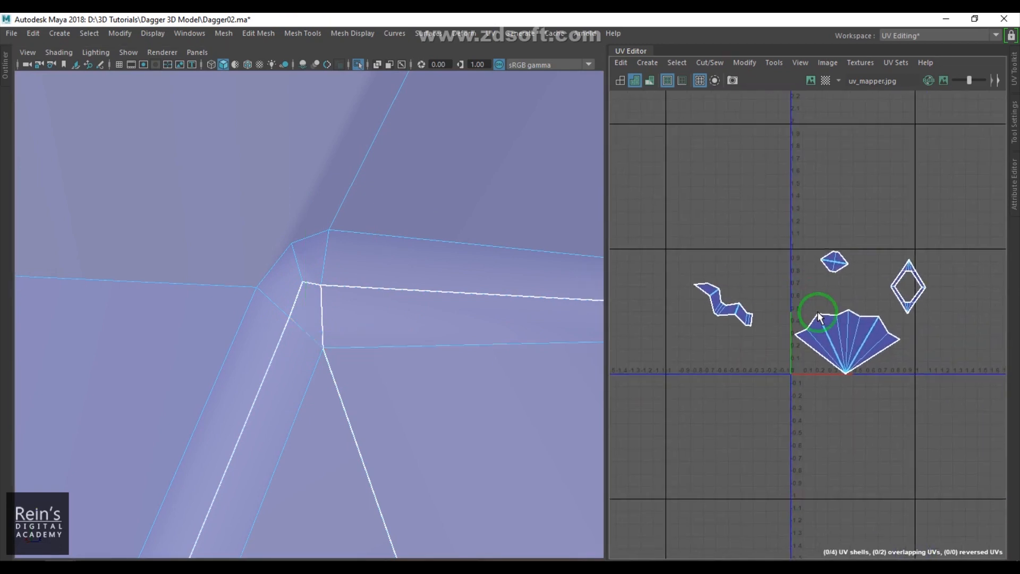
{"action": "left_click_drag", "start_coordinate": [668, 223], "coordinate": [998, 460]}
{"action": "right_click_drag", "start_coordinate": [858, 174], "coordinate": [801, 184], "text": "shift"}
{"action": "right_click_drag", "start_coordinate": [728, 183], "coordinate": [728, 183], "text": "shift"}
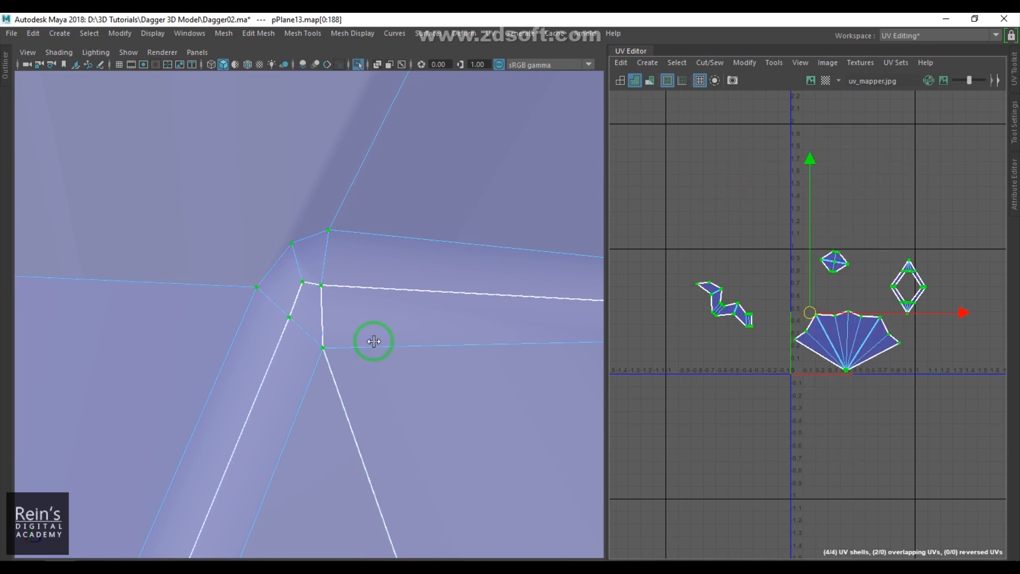
{"action": "scroll", "coordinate": [387, 236], "scroll_direction": "down", "scroll_amount": 10}
- Turn on textured display and scale up all of the piece's UV shells together
{"action": "key", "text": "6"}
{"action": "left_click", "coordinate": [450, 226]}
{"action": "left_click_drag", "start_coordinate": [466, 220], "coordinate": [480, 287], "text": "alt"}
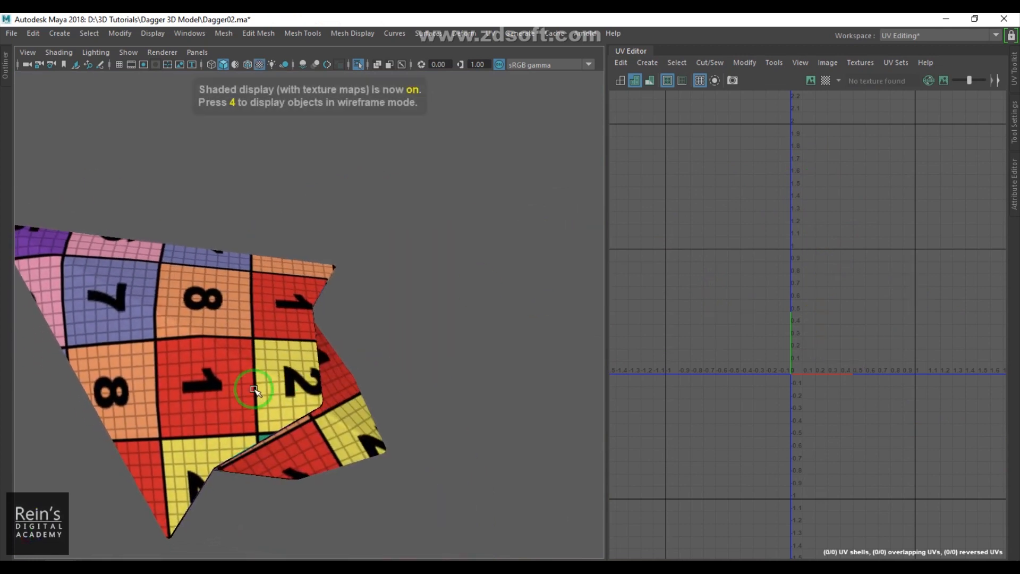
{"action": "left_click", "coordinate": [254, 389]}
{"action": "right_click_drag", "start_coordinate": [677, 344], "coordinate": [715, 343]}
{"action": "left_click_drag", "start_coordinate": [623, 194], "coordinate": [999, 448]}
{"action": "key", "text": "r"}
{"action": "left_click_drag", "start_coordinate": [812, 312], "coordinate": [1006, 320]}
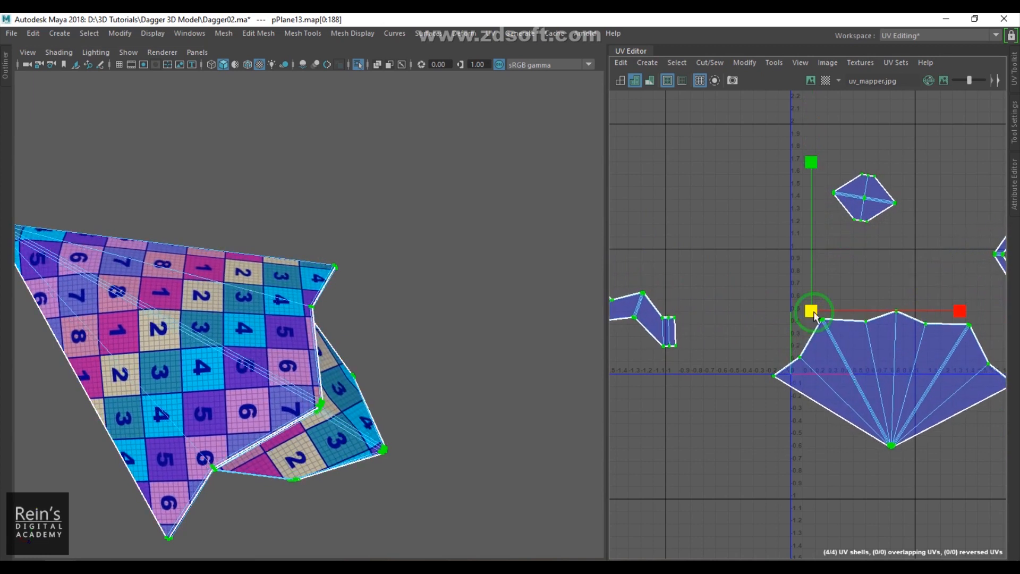
- Leave isolation to show the whole dagger and select the top spike piece
{"action": "left_click", "coordinate": [414, 303]}
{"action": "left_click_drag", "start_coordinate": [415, 303], "coordinate": [121, 274], "text": "alt"}
{"action": "left_click", "coordinate": [351, 323]}
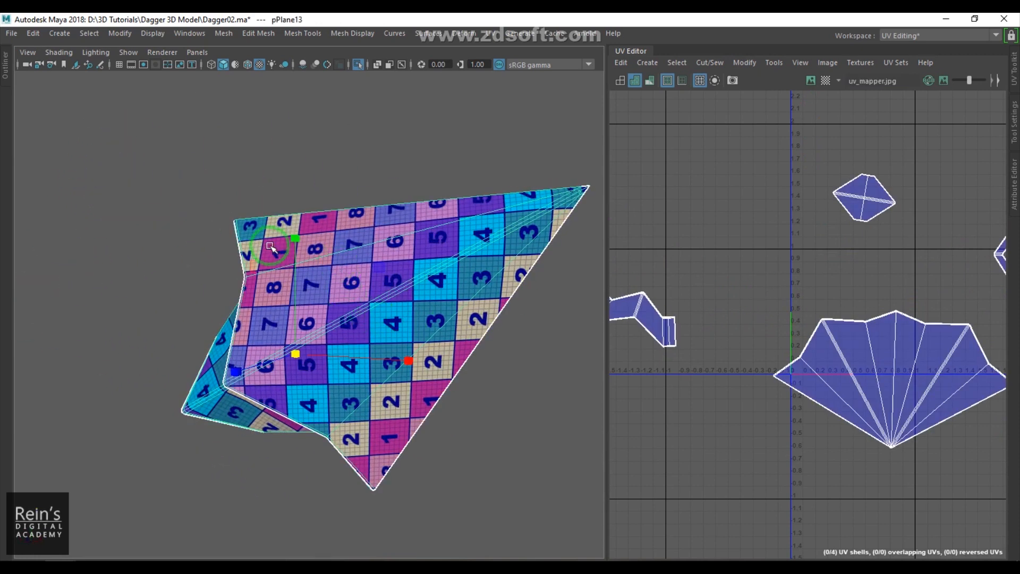
{"action": "key", "text": "ctrl+1"}
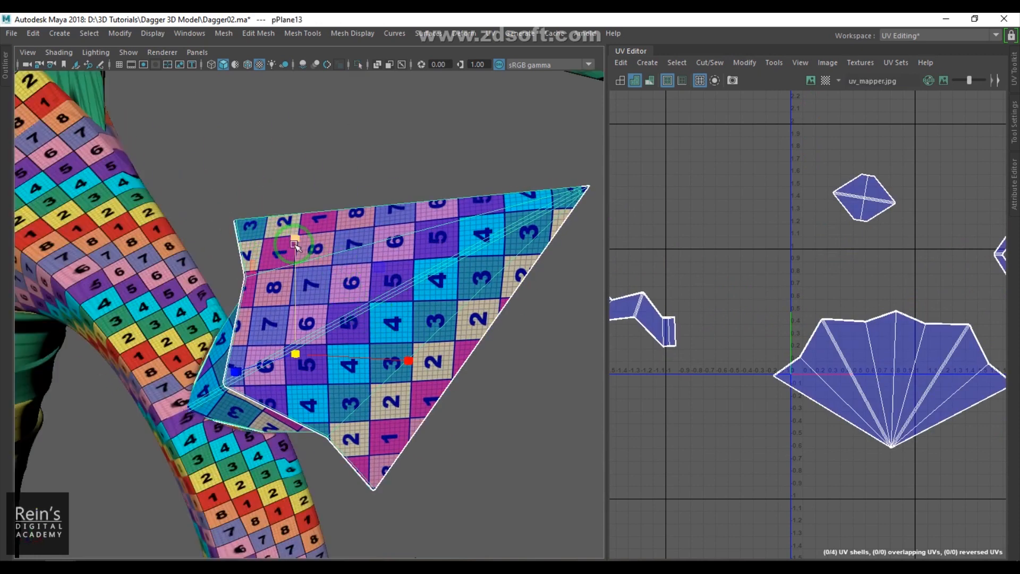
{"action": "scroll", "coordinate": [319, 254], "scroll_direction": "down", "scroll_amount": 8}
{"action": "left_click_drag", "start_coordinate": [358, 278], "coordinate": [435, 280], "text": "alt"}
{"action": "middle_click_drag", "start_coordinate": [436, 280], "coordinate": [437, 318], "text": "alt"}
{"action": "left_click", "coordinate": [501, 301]}
{"action": "left_click", "coordinate": [333, 161]}
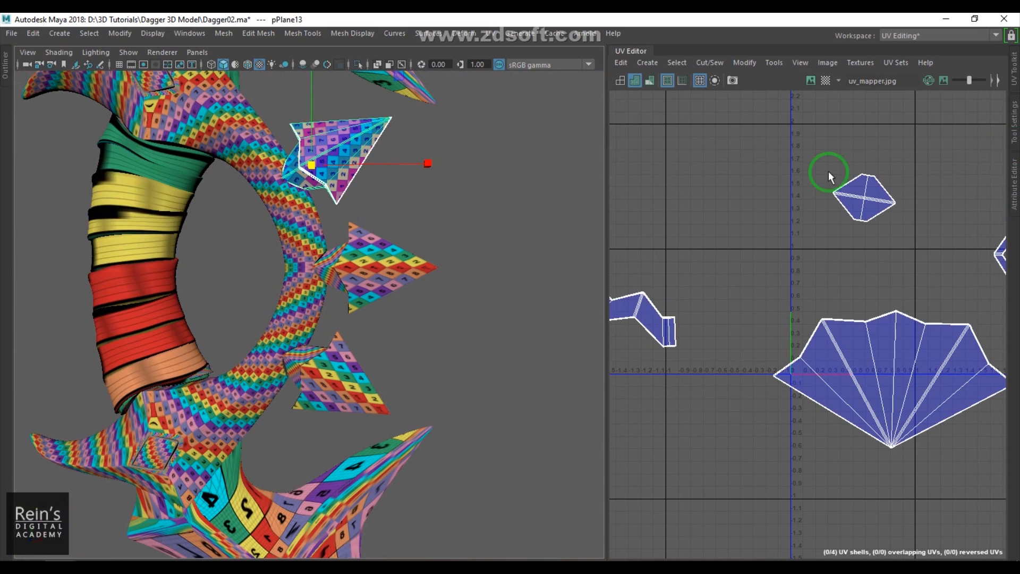
- Open the Channel Box, delete the top spike's construction history, and move the window aside
{"action": "key", "text": "space"}
{"action": "left_click_drag", "start_coordinate": [592, 291], "coordinate": [763, 303]}
{"action": "scroll", "coordinate": [749, 308], "scroll_direction": "down", "scroll_amount": 6}
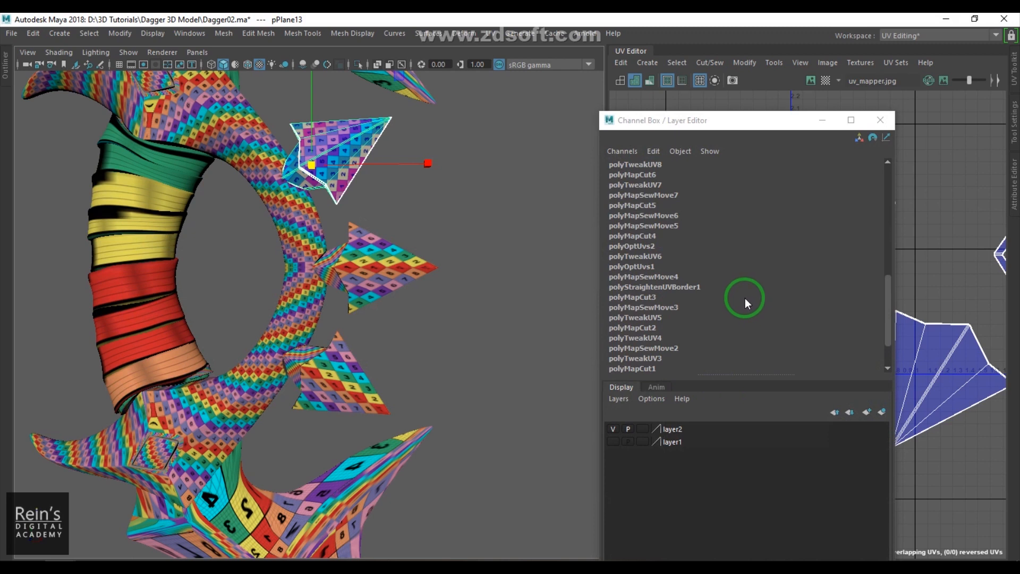
{"action": "key", "text": "alt+shift+d"}
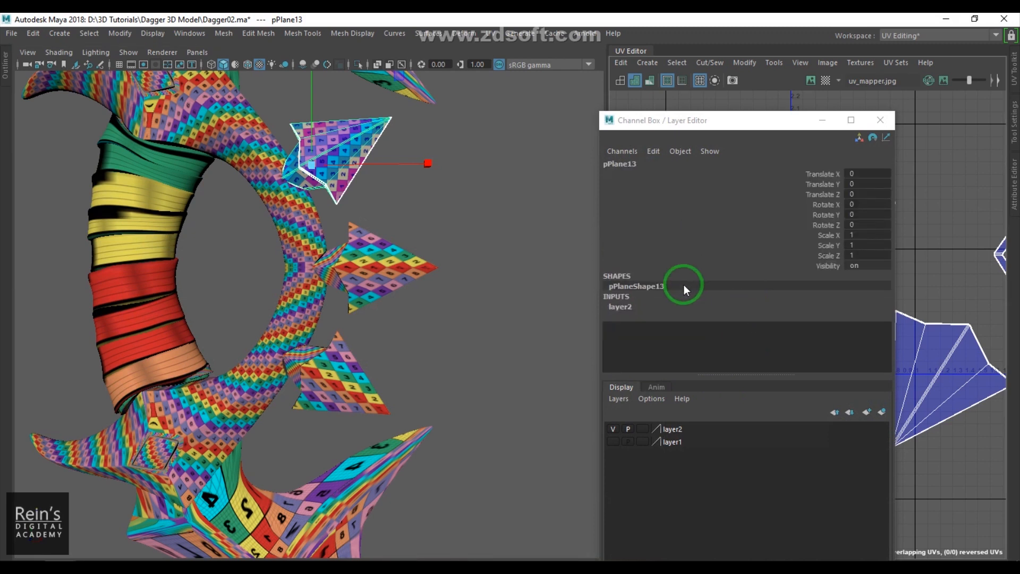
{"action": "left_click", "coordinate": [505, 299]}
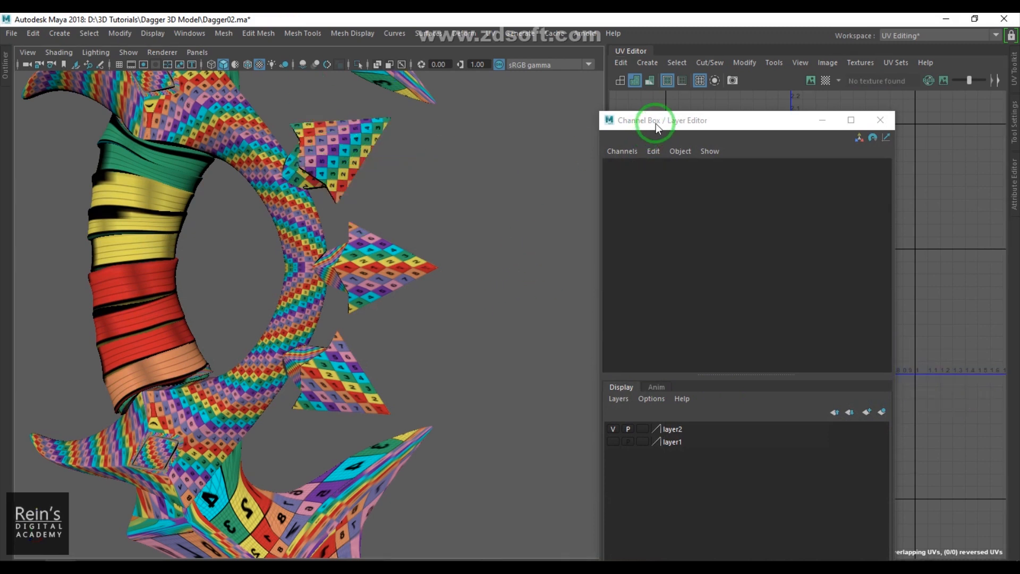
{"action": "left_click_drag", "start_coordinate": [655, 120], "coordinate": [569, 510]}
- Select each spike piece in turn to inspect its UVs
{"action": "left_click", "coordinate": [364, 171]}
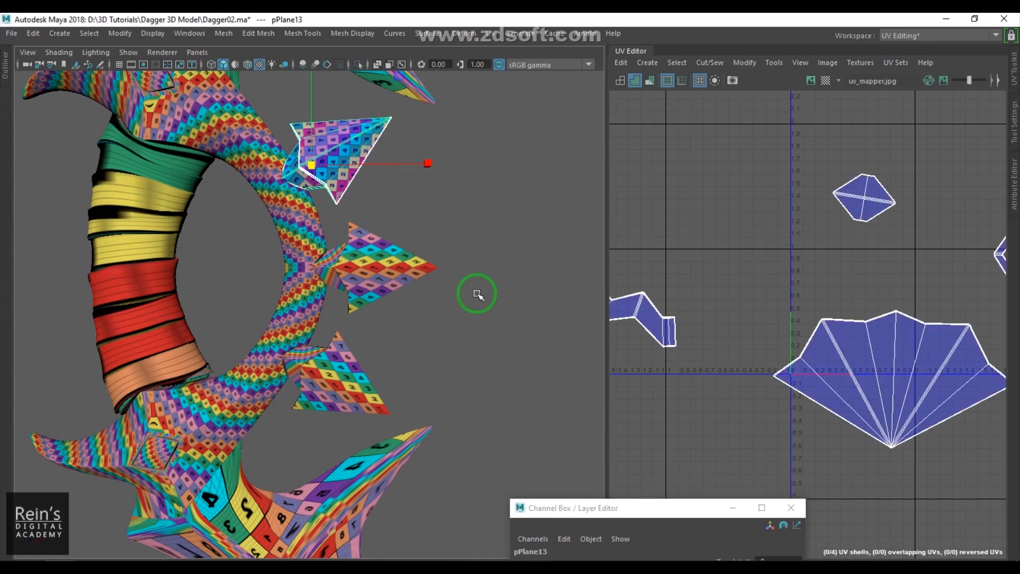
{"action": "left_click", "coordinate": [485, 237]}
{"action": "left_click", "coordinate": [371, 166]}
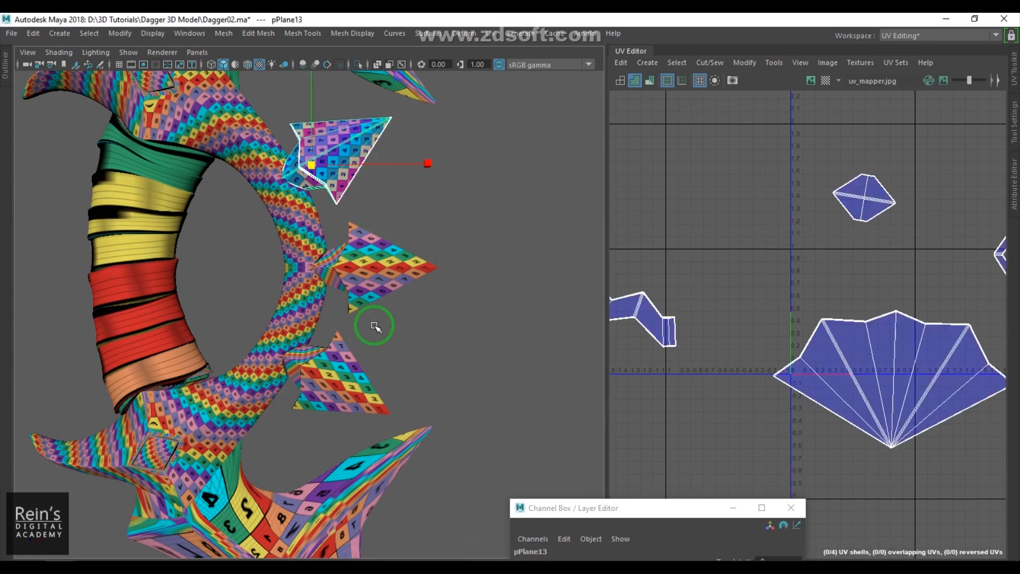
{"action": "left_click", "coordinate": [399, 287]}
{"action": "left_click", "coordinate": [367, 407]}
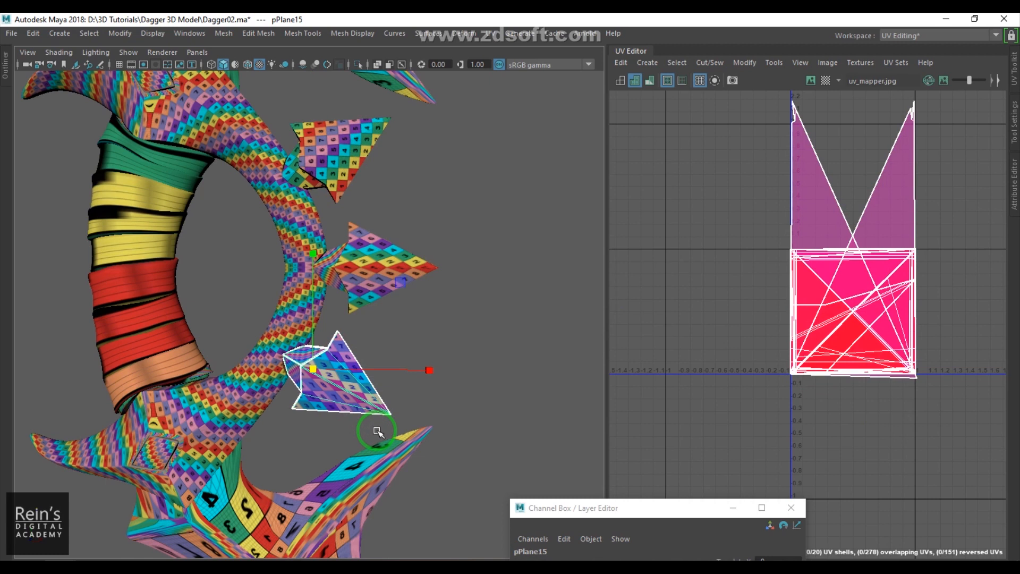
{"action": "left_click", "coordinate": [359, 174]}
{"action": "left_click", "coordinate": [362, 281]}
{"action": "left_click", "coordinate": [344, 367]}
{"action": "left_click", "coordinate": [390, 253]}
{"action": "left_click", "coordinate": [364, 160]}
{"action": "left_click", "coordinate": [368, 275]}
{"action": "left_click", "coordinate": [359, 348]}
{"action": "left_click", "coordinate": [384, 257]}
{"action": "left_click", "coordinate": [325, 141]}
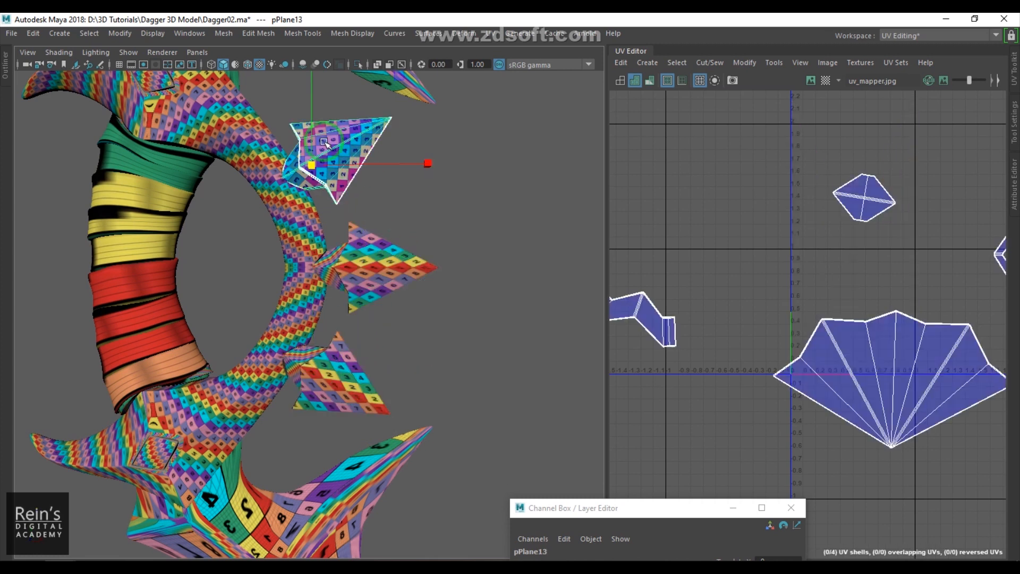
- Try transferring UVs from the top spike to the middle spike with reset Transfer Attributes settings
{"action": "left_click_drag", "start_coordinate": [361, 313], "coordinate": [373, 313], "text": "alt"}
{"action": "left_click", "coordinate": [395, 273], "text": "shift"}
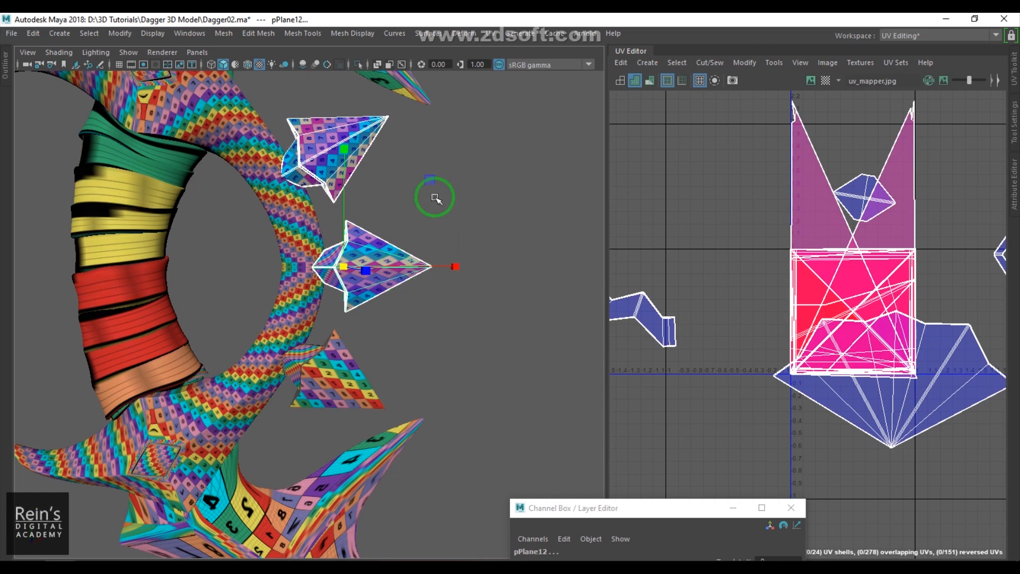
{"action": "left_click", "coordinate": [228, 39]}
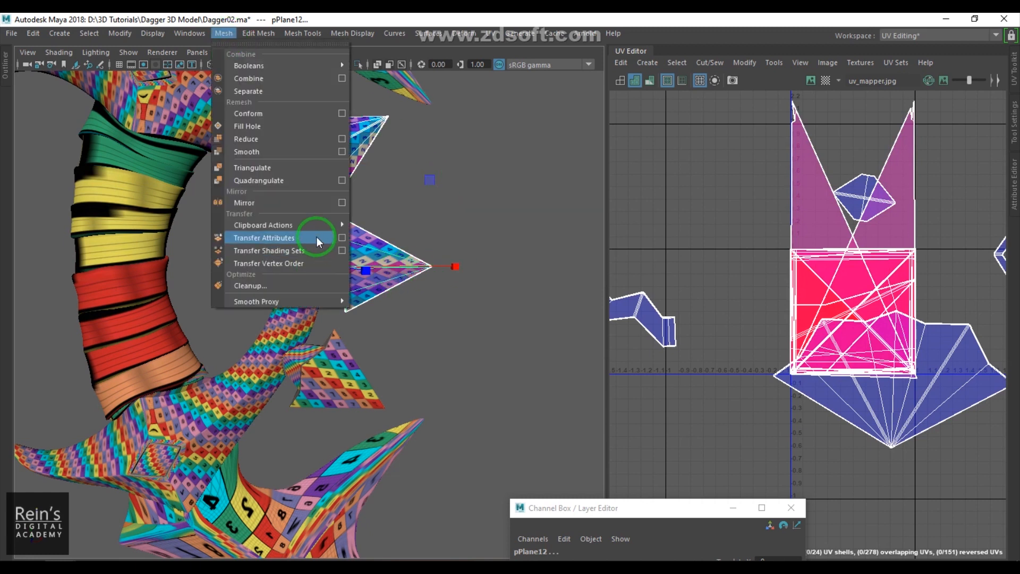
{"action": "left_click", "coordinate": [342, 242]}
{"action": "left_click", "coordinate": [383, 178]}
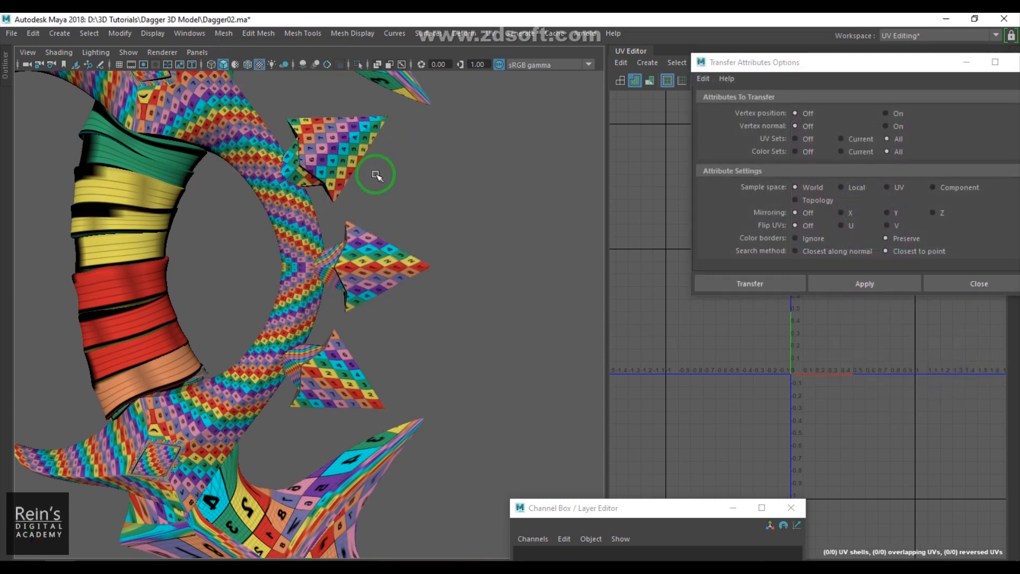
{"action": "left_click", "coordinate": [360, 158]}
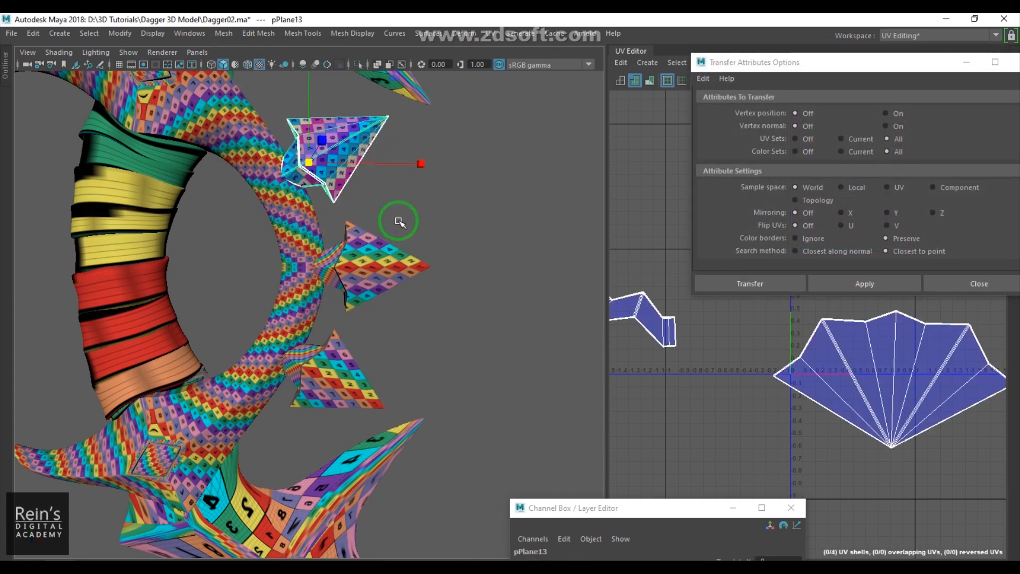
{"action": "left_click", "coordinate": [412, 295], "text": "shift"}
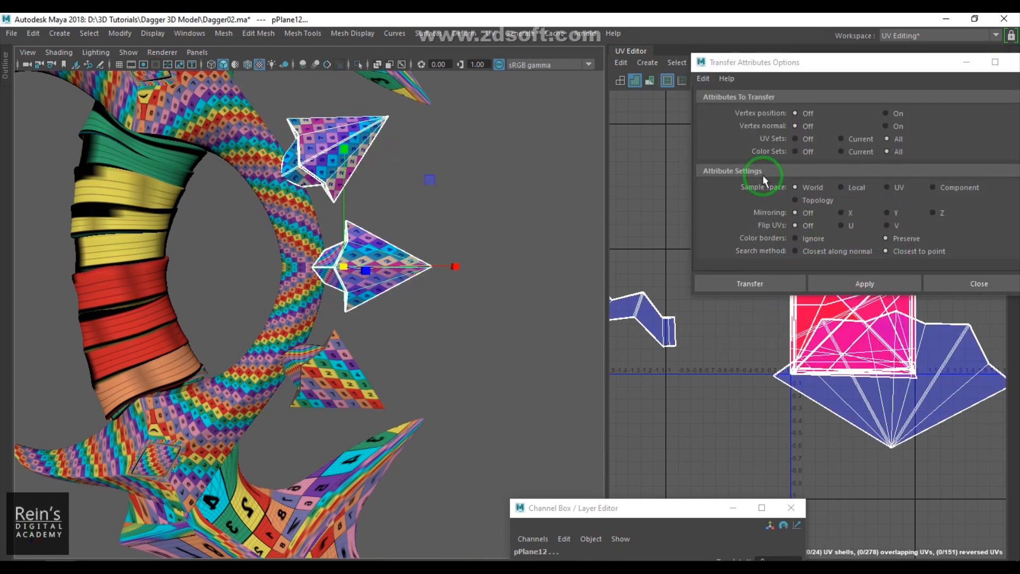
{"action": "left_click", "coordinate": [704, 84]}
{"action": "left_click", "coordinate": [715, 103]}
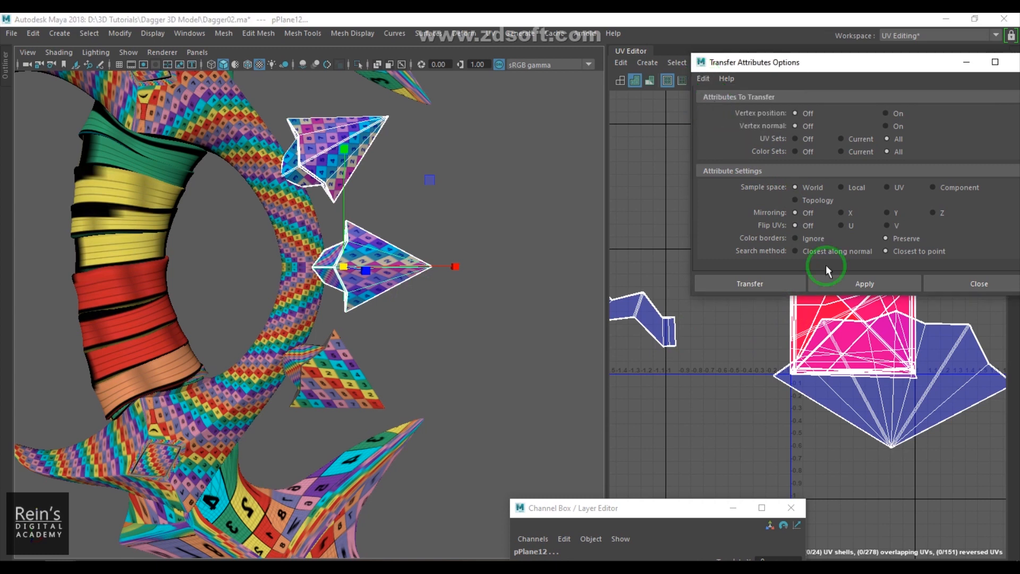
{"action": "left_click", "coordinate": [780, 284]}
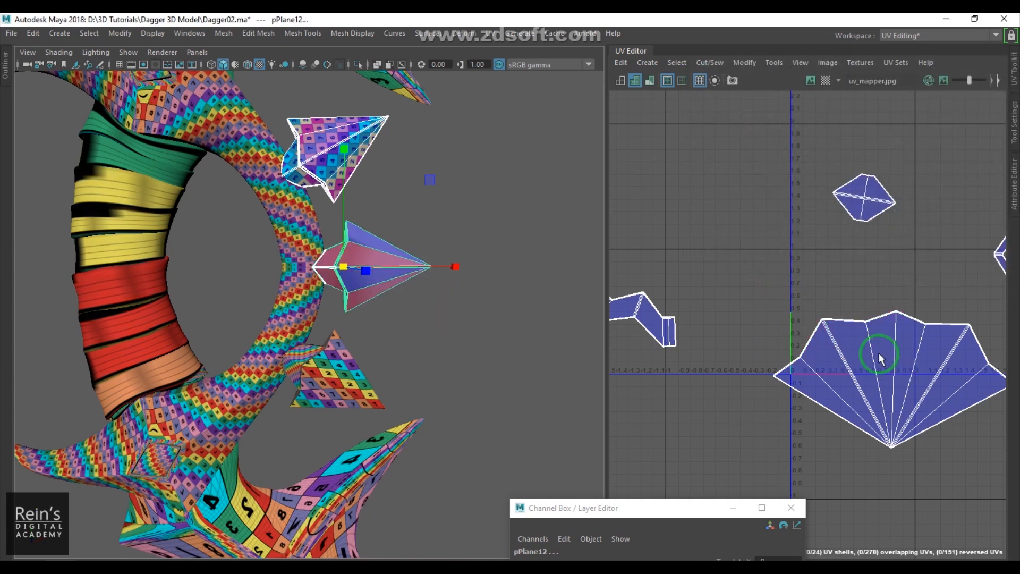
- Inspect the middle spike's UVs up close and undo the attribute transfer
{"action": "middle_click_drag", "start_coordinate": [900, 339], "coordinate": [806, 318], "text": "alt"}
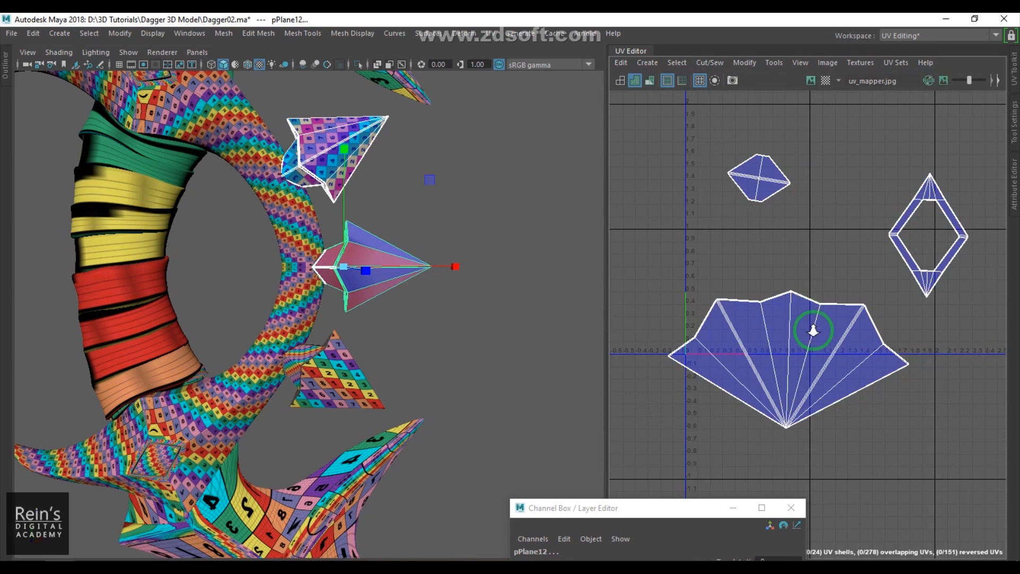
{"action": "scroll", "coordinate": [806, 318], "scroll_direction": "up", "scroll_amount": 1}
{"action": "scroll", "coordinate": [416, 264], "scroll_direction": "up", "scroll_amount": 1}
{"action": "middle_click_drag", "start_coordinate": [416, 263], "coordinate": [414, 305], "text": "alt"}
{"action": "right_click_drag", "start_coordinate": [414, 305], "coordinate": [530, 338], "text": "alt"}
{"action": "middle_click_drag", "start_coordinate": [395, 267], "coordinate": [384, 304], "text": "alt"}
{"action": "right_click_drag", "start_coordinate": [384, 304], "coordinate": [410, 321], "text": "alt"}
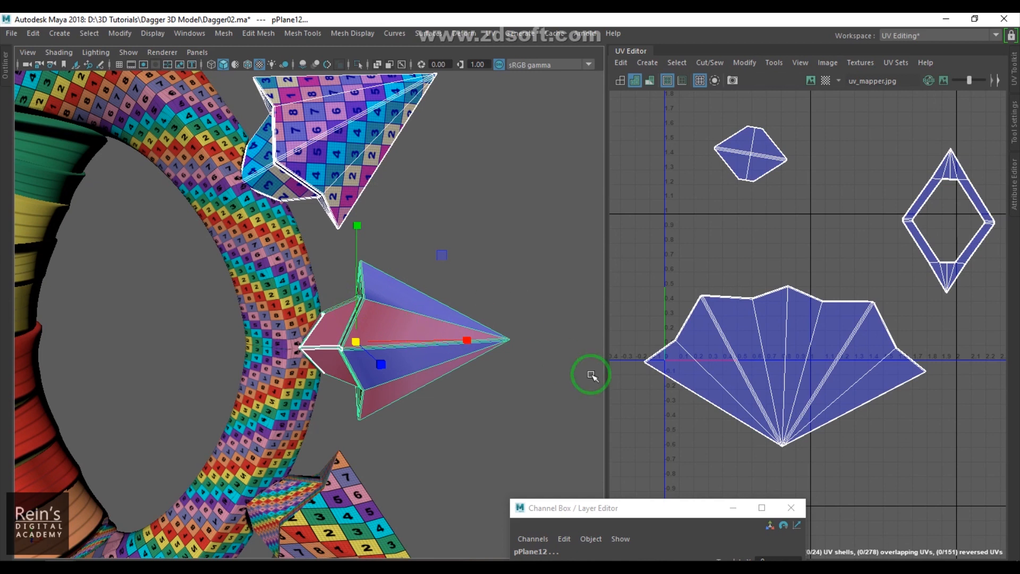
{"action": "right_click_drag", "start_coordinate": [453, 316], "coordinate": [464, 342], "text": "alt"}
{"action": "key", "text": "ctrl+z"}
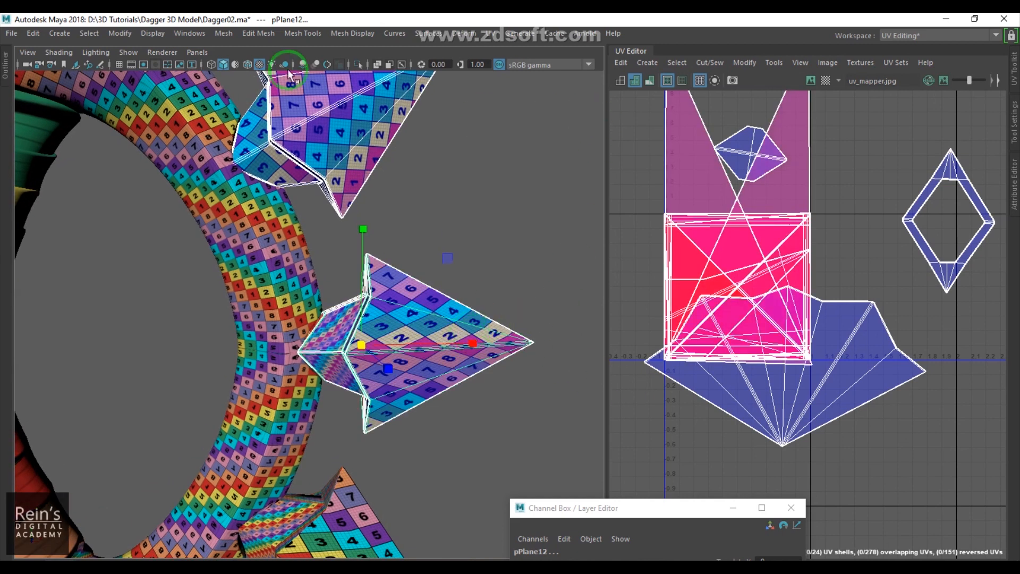
- Transfer UVs from the top spike to the middle spike with the sample space set to Component
{"action": "left_click", "coordinate": [223, 33]}
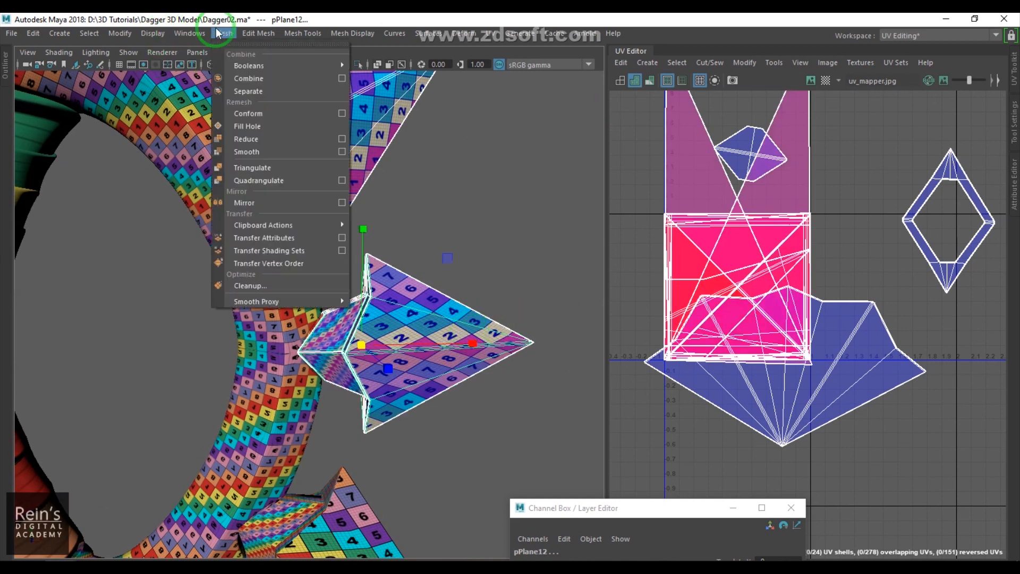
{"action": "left_click", "coordinate": [341, 238]}
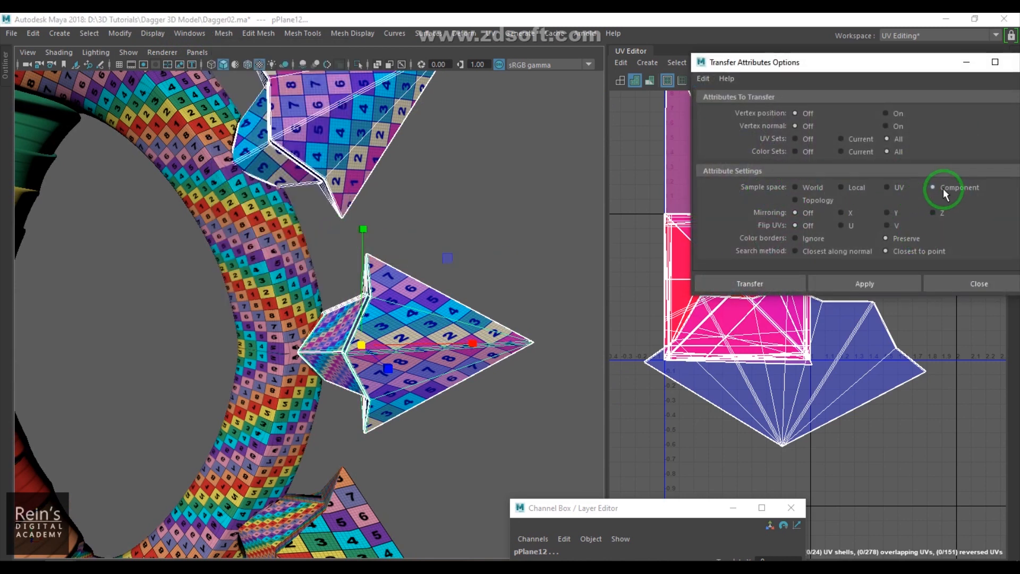
{"action": "left_click", "coordinate": [890, 275]}
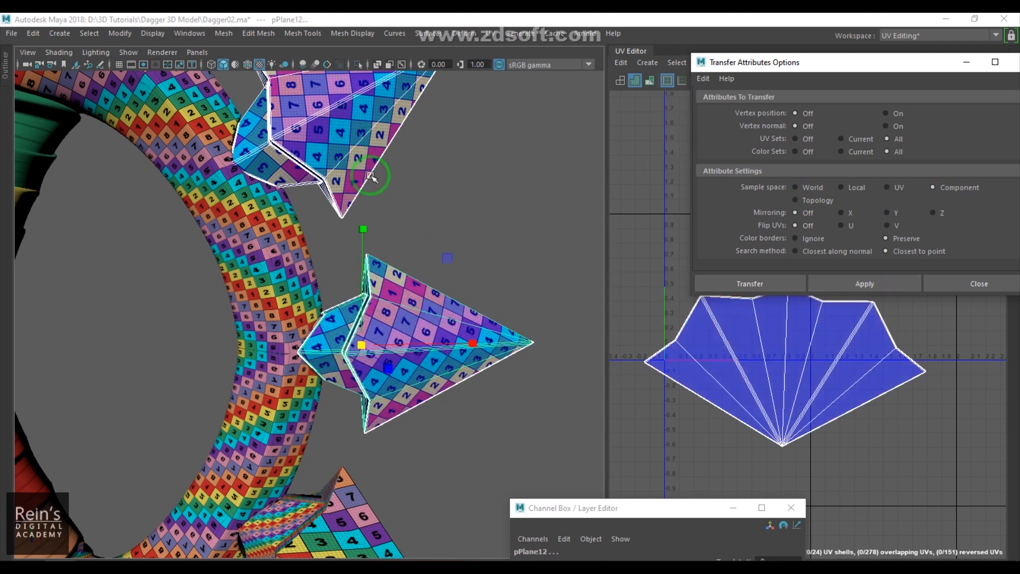
{"action": "scroll", "coordinate": [340, 170], "scroll_direction": "down", "scroll_amount": 3}
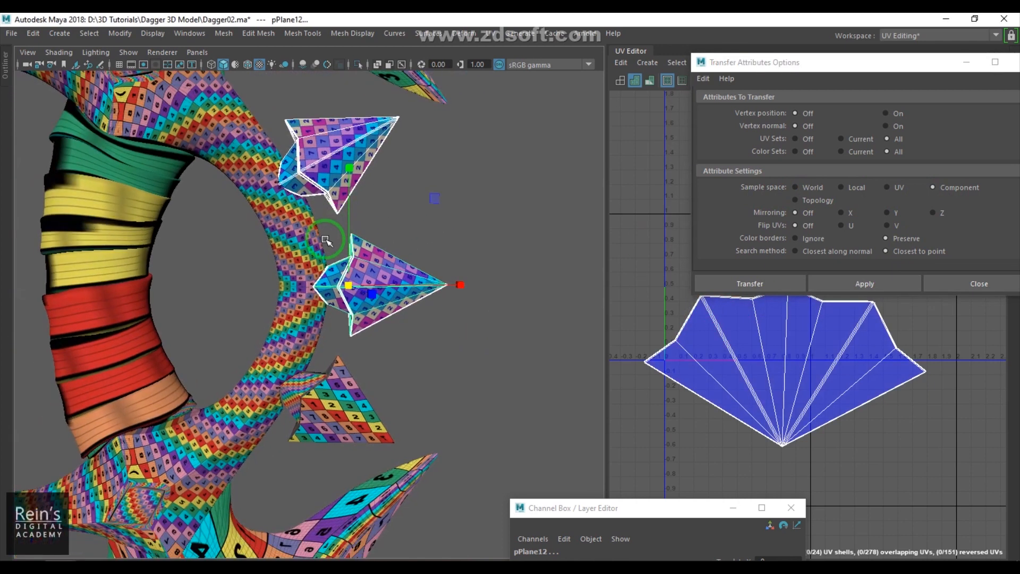
- Transfer UVs from the top spike to the lower spike the same way and close the options
{"action": "left_click", "coordinate": [308, 163]}
{"action": "left_click", "coordinate": [347, 396], "text": "shift"}
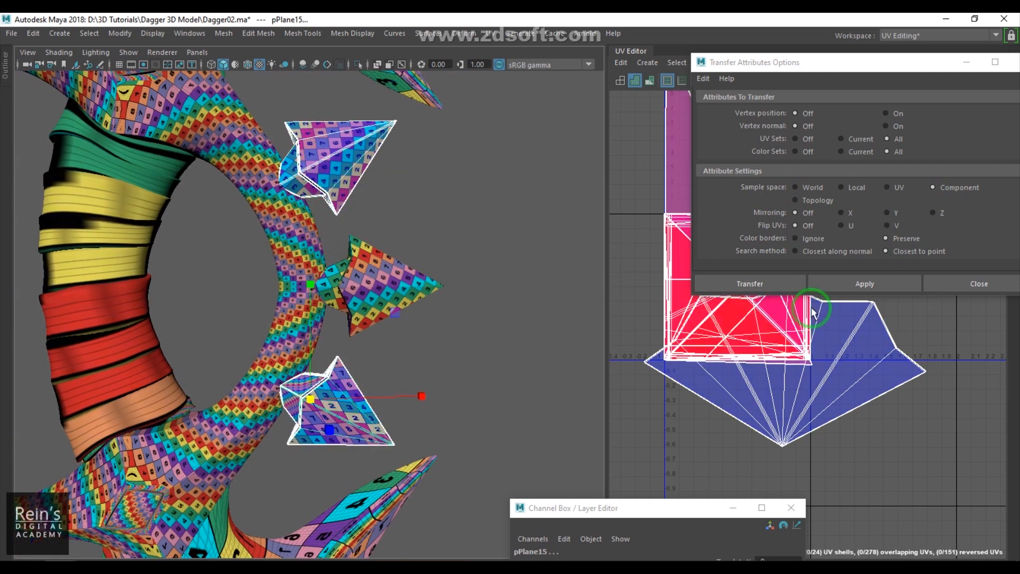
{"action": "left_click", "coordinate": [854, 286]}
{"action": "left_click", "coordinate": [953, 287]}
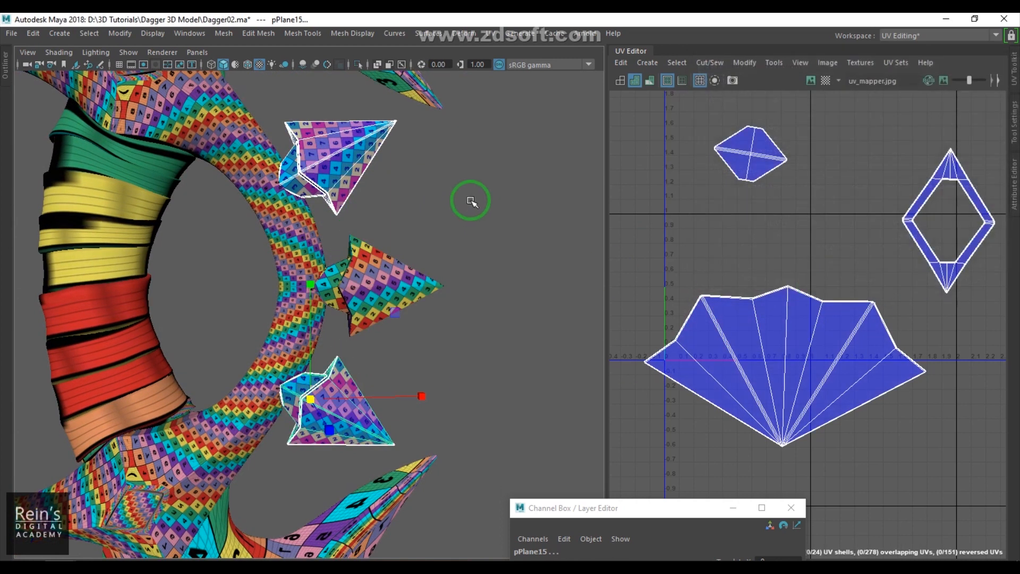
- Try moving a UV of the top spike's fan shell, then undo the move
{"action": "left_click", "coordinate": [471, 205]}
{"action": "left_click", "coordinate": [364, 156]}
{"action": "key", "text": "ctrl+F12"}
{"action": "left_click", "coordinate": [788, 289]}
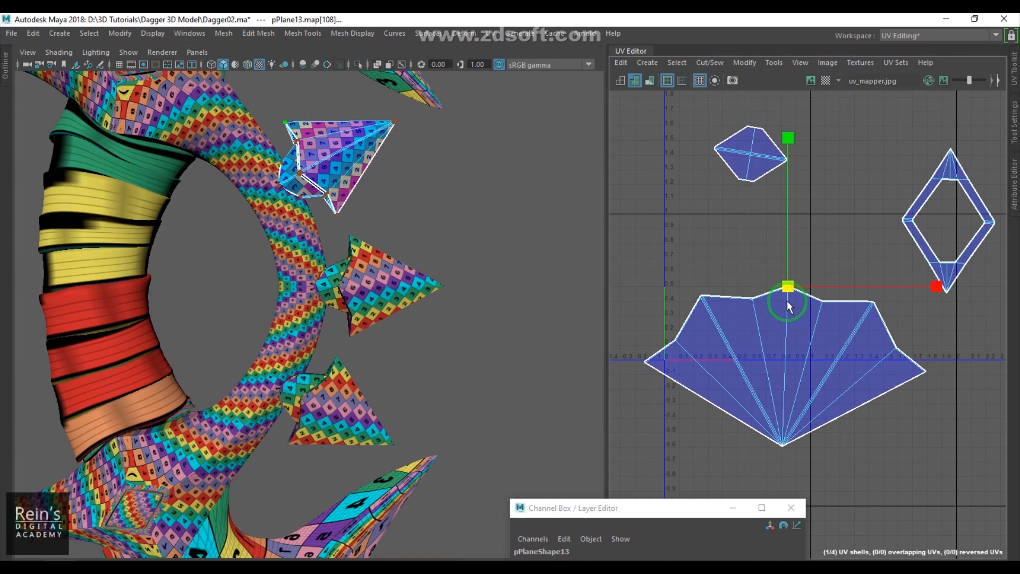
{"action": "left_click_drag", "start_coordinate": [789, 292], "coordinate": [768, 238]}
{"action": "key", "text": "ctrl+z"}
- Check the middle spike's UVs and select all three spike pieces to compare their shared layout
{"action": "left_click", "coordinate": [399, 273]}
{"action": "left_click", "coordinate": [789, 289]}
{"action": "right_click_drag", "start_coordinate": [785, 291], "coordinate": [813, 291]}
{"action": "left_click_drag", "start_coordinate": [764, 263], "coordinate": [774, 244]}
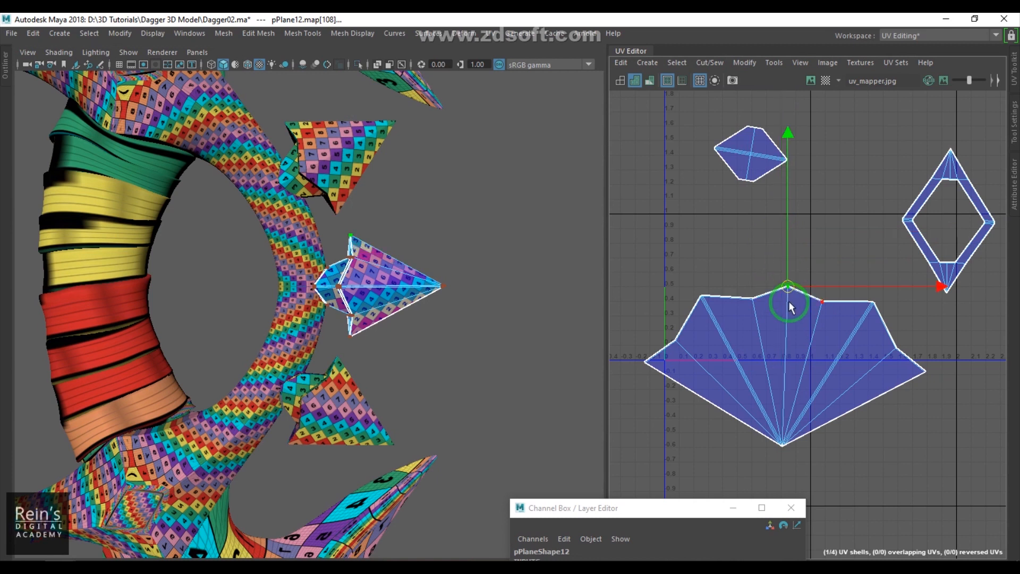
{"action": "left_click", "coordinate": [447, 199]}
{"action": "left_click", "coordinate": [360, 161]}
{"action": "left_click", "coordinate": [393, 299], "text": "shift"}
{"action": "left_click", "coordinate": [341, 391], "text": "shift"}
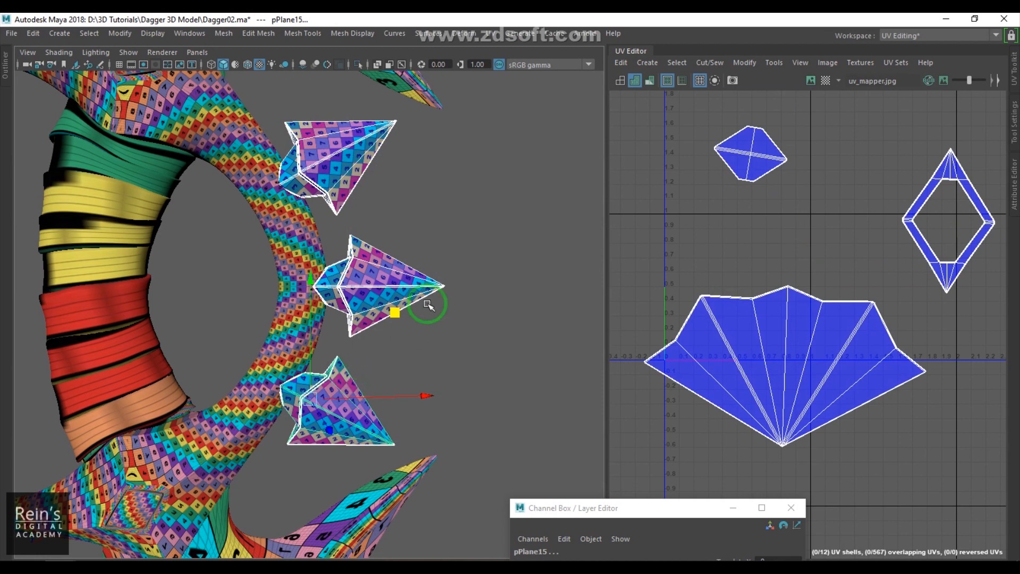
- Select each of the three spike pieces in turn to inspect their UV layouts
{"action": "scroll", "coordinate": [425, 304], "scroll_direction": "down", "scroll_amount": 5}
{"action": "left_click", "coordinate": [496, 244]}
{"action": "scroll", "coordinate": [321, 316], "scroll_direction": "up", "scroll_amount": 4}
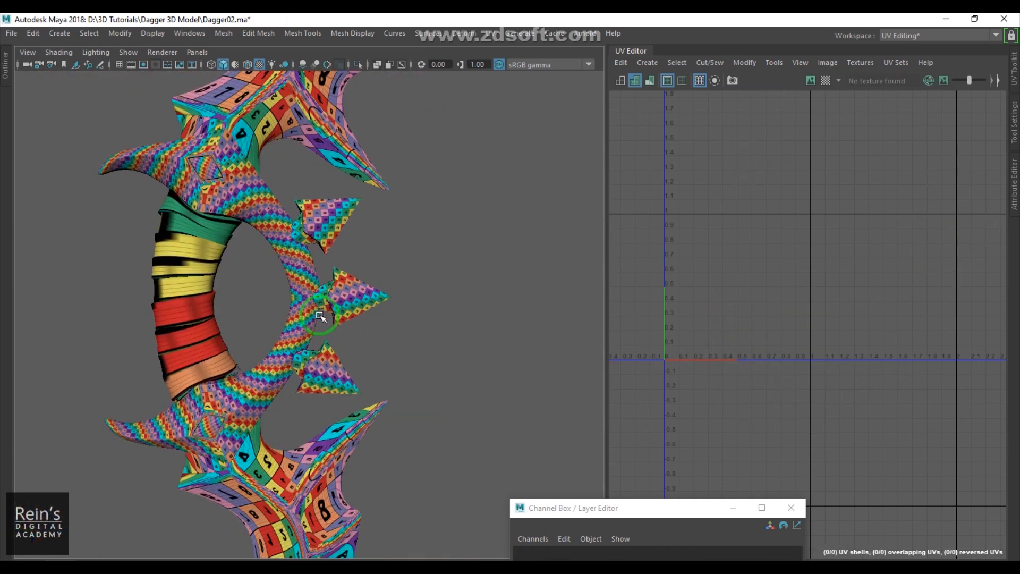
{"action": "left_click", "coordinate": [336, 205]}
{"action": "left_click", "coordinate": [343, 297]}
{"action": "left_click", "coordinate": [342, 371]}
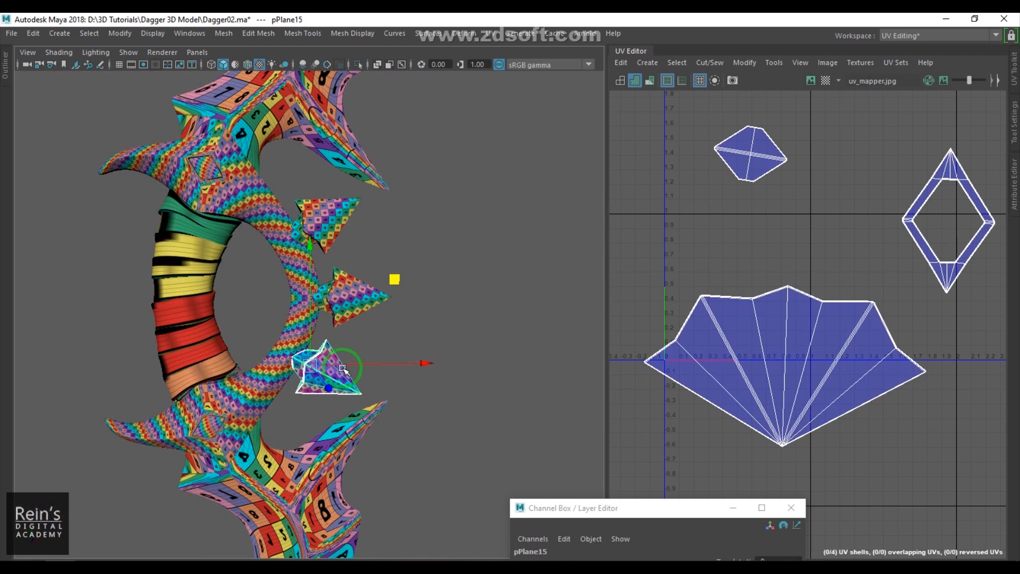
{"action": "scroll", "coordinate": [867, 337], "scroll_direction": "down", "scroll_amount": 3}
{"action": "scroll", "coordinate": [867, 337], "scroll_direction": "up", "scroll_amount": 2}
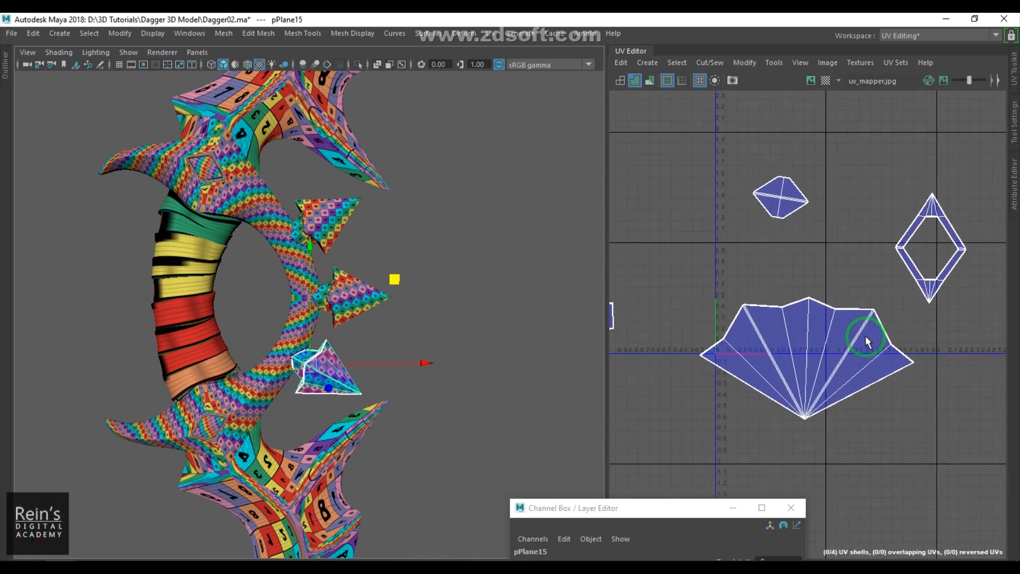
- Select the curved blade piece and apply a planar mapping projected from the Z axis
{"action": "left_click", "coordinate": [482, 250]}
{"action": "scroll", "coordinate": [358, 229], "scroll_direction": "down", "scroll_amount": 4}
{"action": "middle_click_drag", "start_coordinate": [355, 205], "coordinate": [381, 340], "text": "alt"}
{"action": "left_click_drag", "start_coordinate": [242, 191], "coordinate": [362, 195]}
{"action": "left_click_drag", "start_coordinate": [450, 204], "coordinate": [429, 221], "text": "alt"}
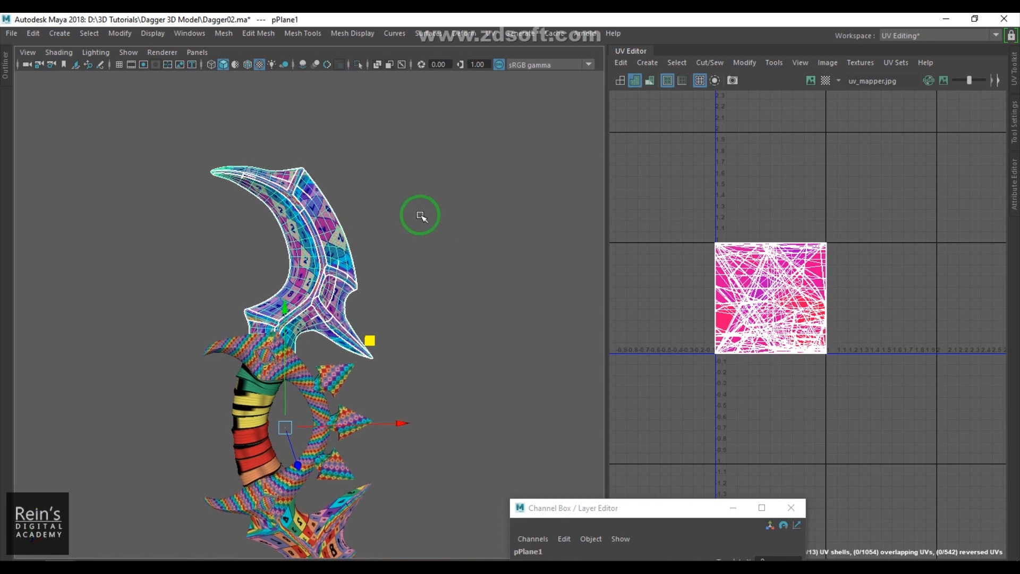
{"action": "scroll", "coordinate": [467, 255], "scroll_direction": "up", "scroll_amount": 3}
{"action": "left_click_drag", "start_coordinate": [496, 259], "coordinate": [408, 378], "text": "alt"}
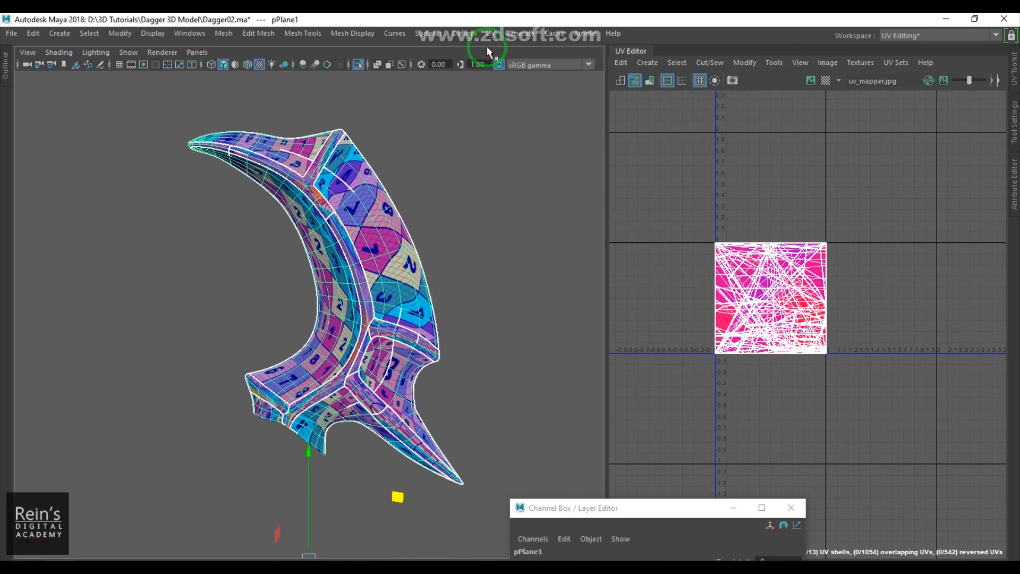
{"action": "left_click", "coordinate": [490, 33]}
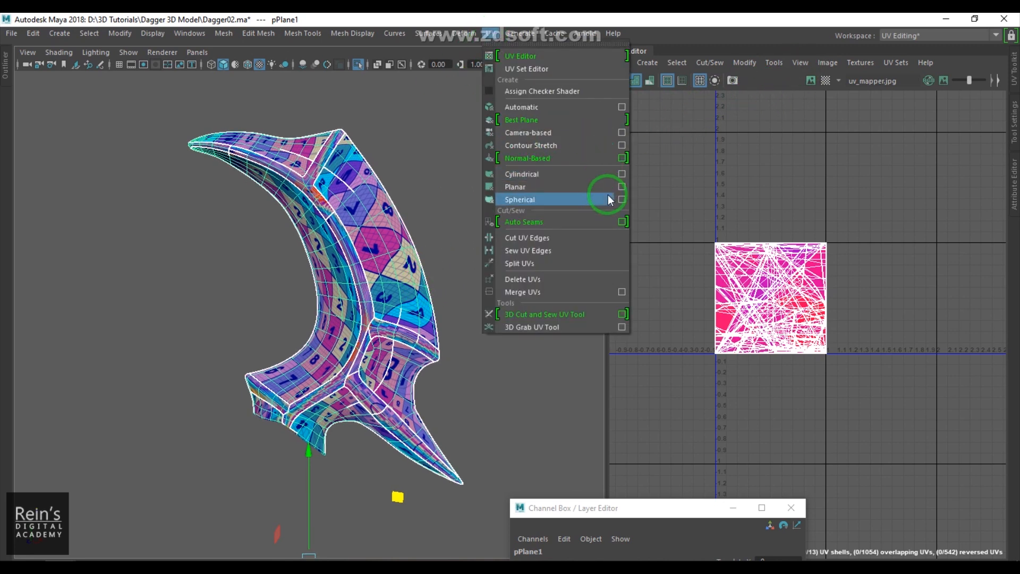
{"action": "left_click", "coordinate": [622, 186]}
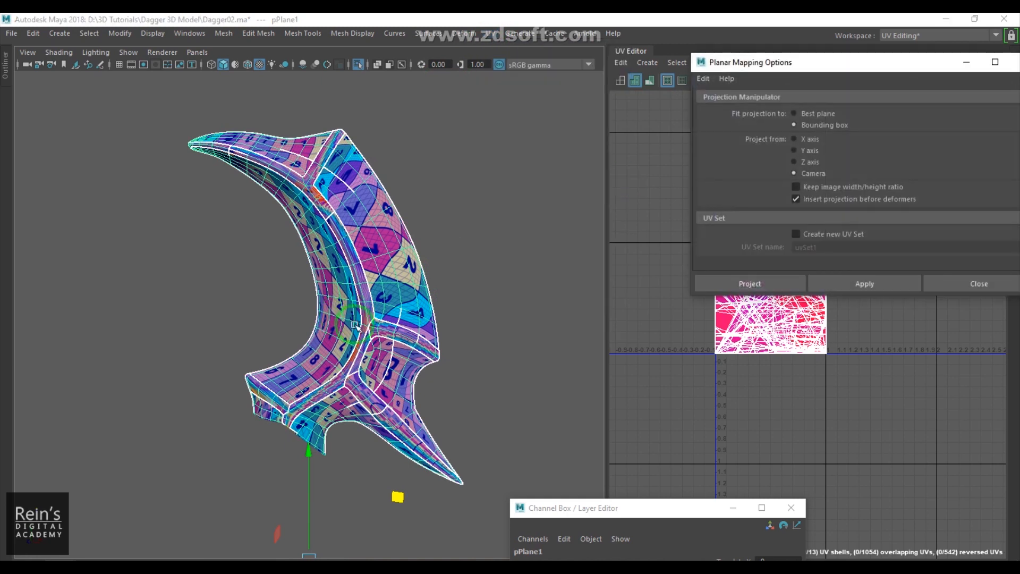
{"action": "left_click", "coordinate": [807, 162]}
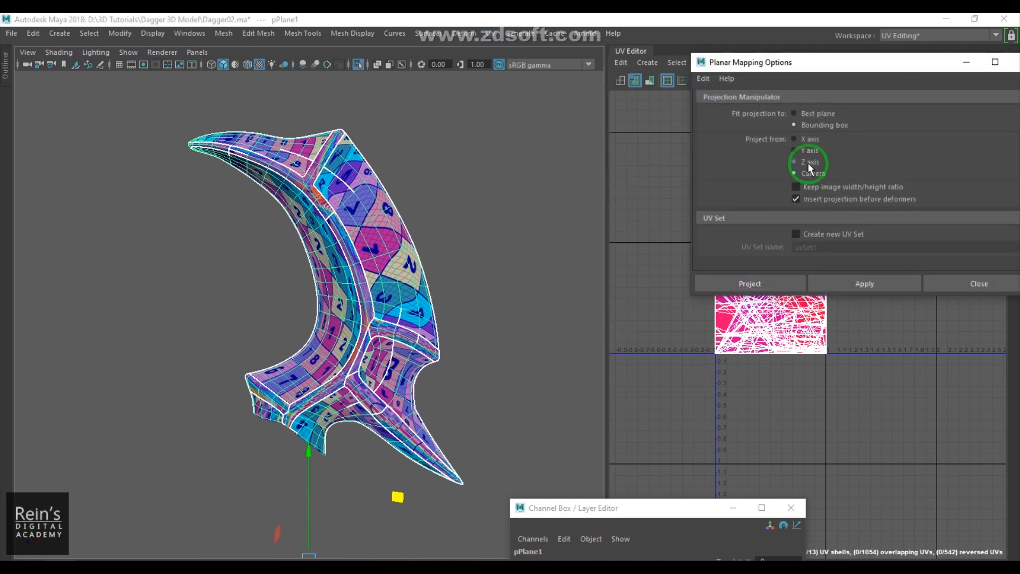
{"action": "left_click", "coordinate": [777, 282]}
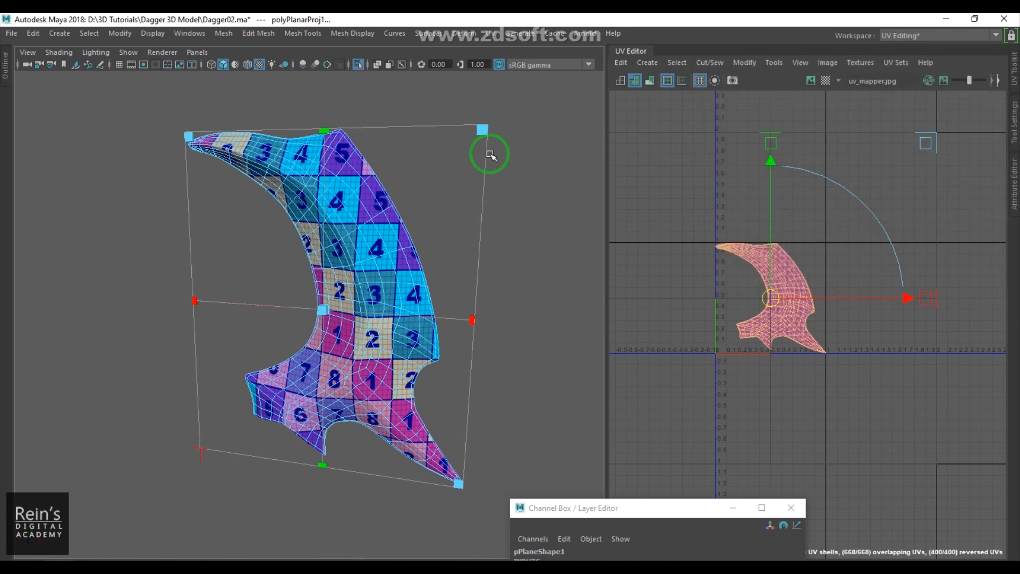
- Adjust the blade's planar projection manipulator slightly and leave the manipulator
{"action": "mouse_move", "coordinate": [510, 102]}
{"action": "left_mouse_down"}
{"action": "mouse_move", "coordinate": [532, 89]}
{"action": "mouse_move", "coordinate": [491, 109]}
{"action": "mouse_move", "coordinate": [501, 109]}
{"action": "left_mouse_up"}
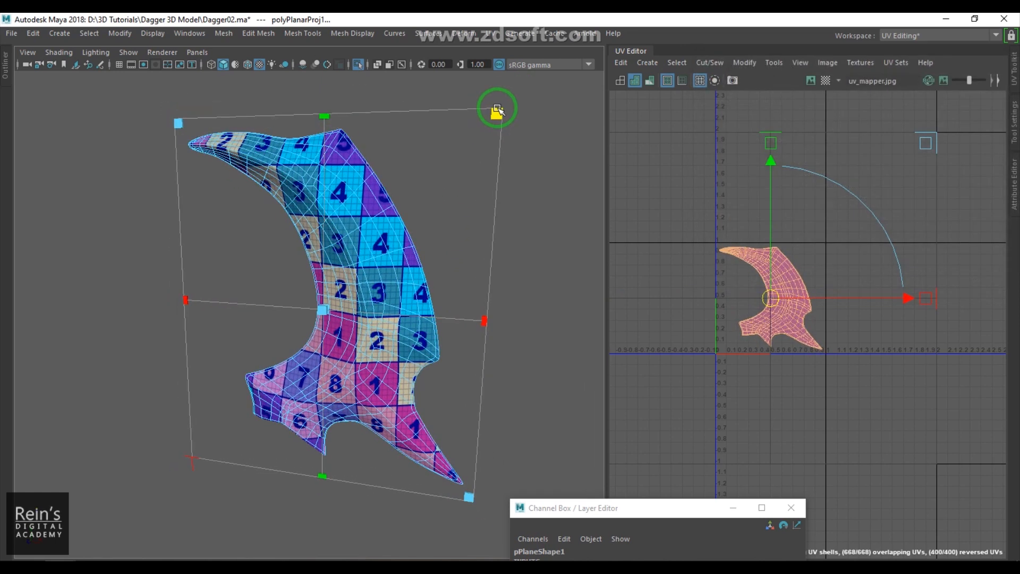
{"action": "right_click_drag", "start_coordinate": [368, 277], "coordinate": [392, 288], "text": "alt"}
{"action": "key", "text": "q"}
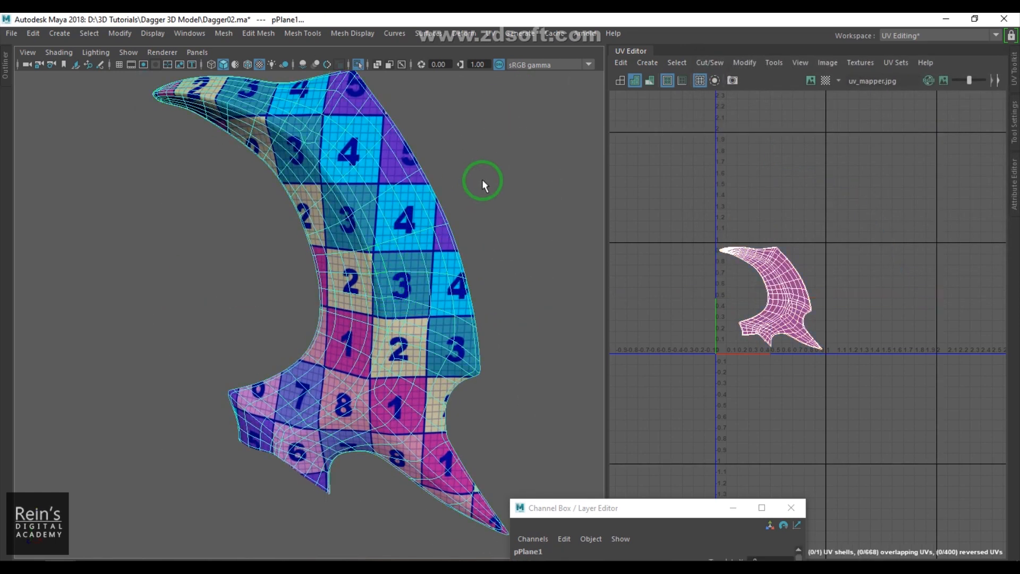
- Select the edge loop running along the blade's outer side border
{"action": "left_click", "coordinate": [482, 182]}
{"action": "left_click_drag", "start_coordinate": [481, 197], "coordinate": [376, 342], "text": "alt"}
{"action": "right_click_drag", "start_coordinate": [376, 341], "coordinate": [432, 386], "text": "alt"}
{"action": "left_click", "coordinate": [330, 279]}
{"action": "left_click_drag", "start_coordinate": [330, 279], "coordinate": [241, 301], "text": "alt"}
{"action": "left_click_drag", "start_coordinate": [200, 305], "coordinate": [230, 301], "text": "alt"}
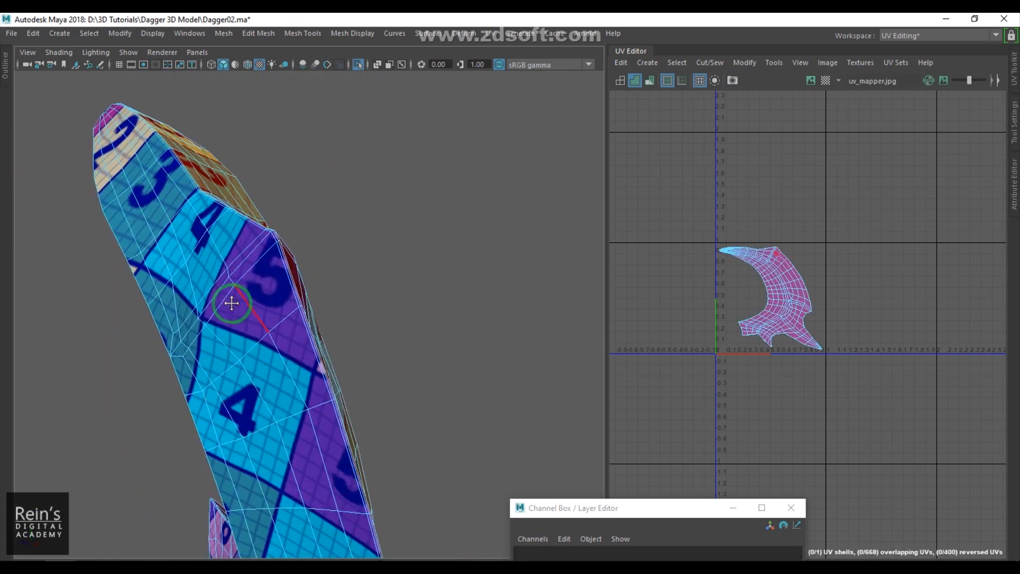
{"action": "double_click", "coordinate": [291, 284]}
{"action": "mouse_move", "coordinate": [291, 285]}
{"action": "left_mouse_down", "text": "alt"}
{"action": "mouse_move", "coordinate": [330, 242]}
{"action": "mouse_move", "coordinate": [399, 271]}
{"action": "mouse_move", "coordinate": [408, 289]}
{"action": "mouse_move", "coordinate": [392, 343]}
{"action": "mouse_move", "coordinate": [346, 264]}
{"action": "mouse_move", "coordinate": [353, 234]}
{"action": "mouse_move", "coordinate": [312, 248]}
{"action": "mouse_move", "coordinate": [144, 257]}
{"action": "mouse_move", "coordinate": [607, 319]}
{"action": "left_mouse_up", "text": "alt"}
{"action": "key", "text": "5"}
{"action": "right_click_drag", "start_coordinate": [740, 280], "coordinate": [705, 298], "text": "shift"}
{"action": "left_click_drag", "start_coordinate": [463, 320], "coordinate": [449, 198], "text": "alt"}
{"action": "middle_click_drag", "start_coordinate": [449, 198], "coordinate": [463, 182], "text": "alt"}
{"action": "right_click_drag", "start_coordinate": [463, 182], "coordinate": [431, 350], "text": "alt"}
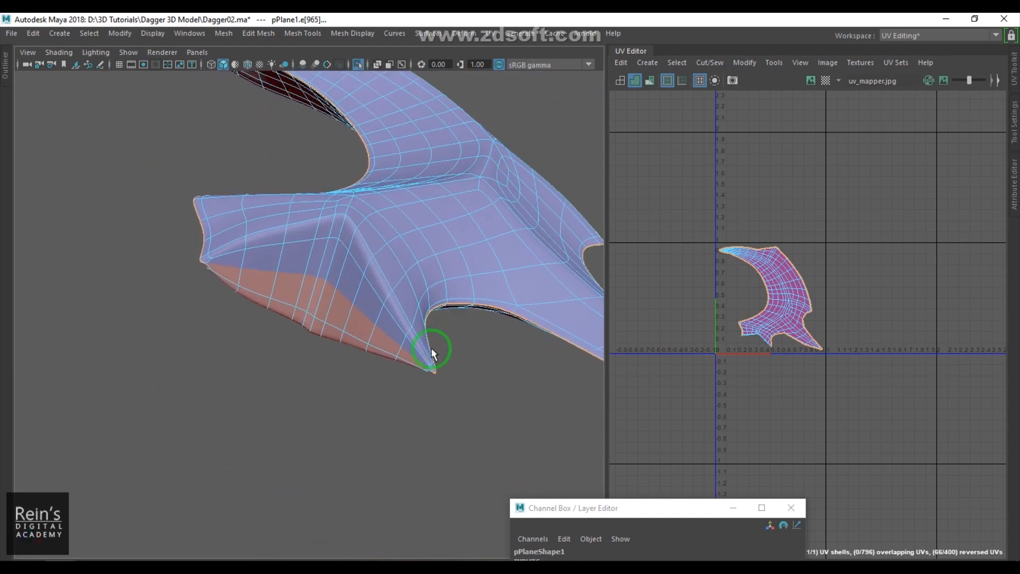
- Add the edges at the blade's tips and corners to the border selection
{"action": "left_click_drag", "start_coordinate": [427, 322], "coordinate": [377, 291], "text": "alt"}
{"action": "right_click_drag", "start_coordinate": [377, 288], "coordinate": [445, 282], "text": "alt"}
{"action": "left_click_drag", "start_coordinate": [446, 193], "coordinate": [453, 181], "text": "shift"}
{"action": "left_click", "coordinate": [412, 200], "text": "shift"}
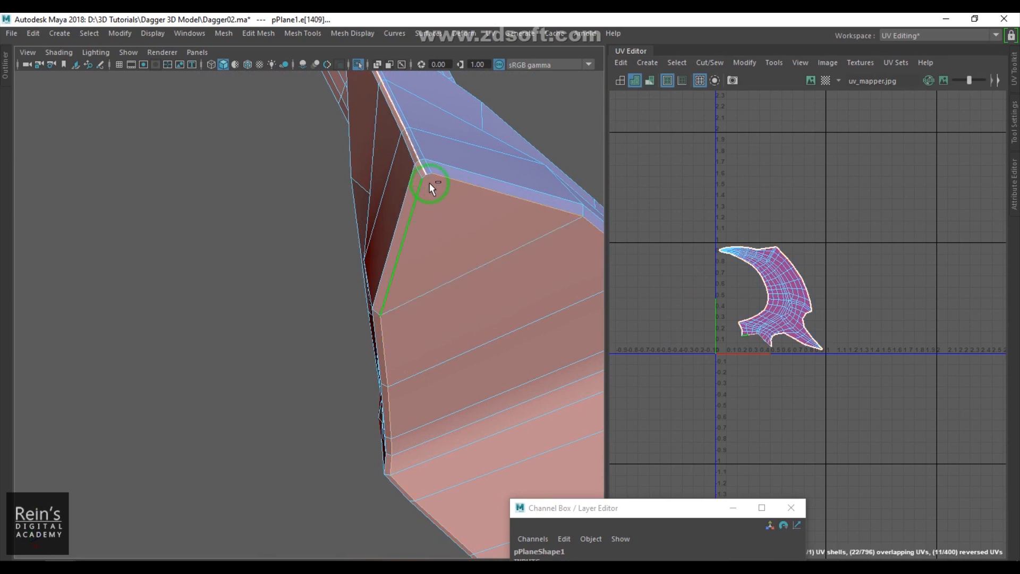
{"action": "left_click", "coordinate": [425, 177], "text": "shift"}
{"action": "right_click_drag", "start_coordinate": [469, 280], "coordinate": [417, 299], "text": "alt"}
{"action": "middle_click_drag", "start_coordinate": [417, 299], "coordinate": [351, 90], "text": "alt"}
{"action": "right_click_drag", "start_coordinate": [388, 234], "coordinate": [442, 292], "text": "alt"}
{"action": "left_click_drag", "start_coordinate": [442, 291], "coordinate": [391, 249], "text": "alt"}
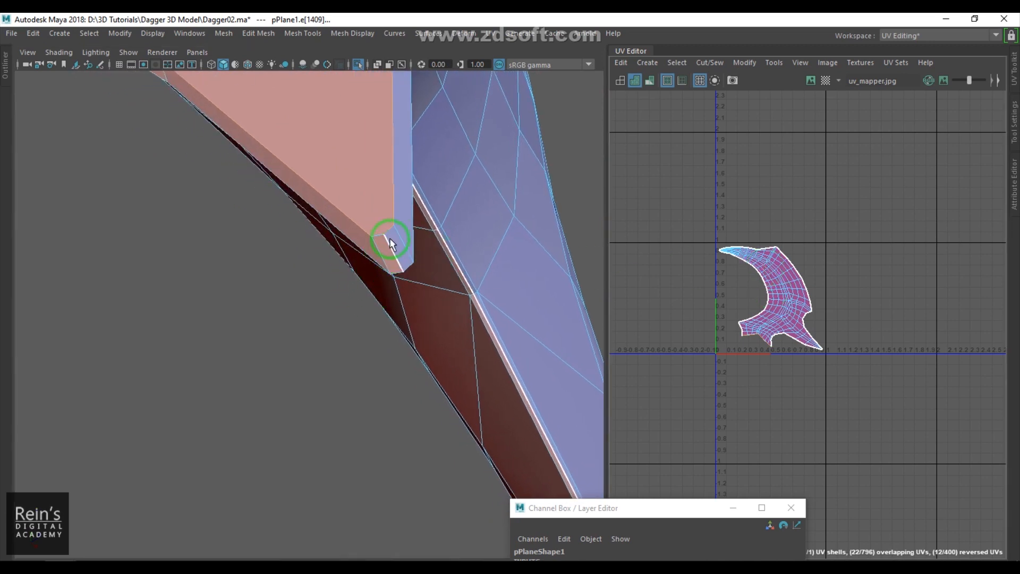
{"action": "left_click_drag", "start_coordinate": [416, 277], "coordinate": [389, 320], "text": "alt"}
{"action": "scroll", "coordinate": [394, 319], "scroll_direction": "up", "scroll_amount": 2}
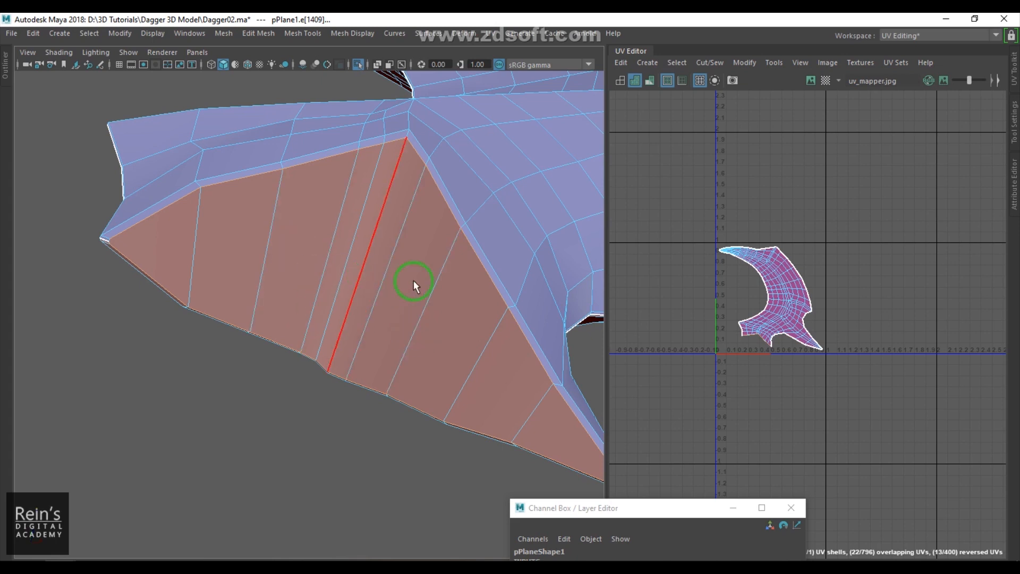
- Cut the blade's UVs along the selected border, separating the front and back shells
{"action": "right_click_drag", "start_coordinate": [806, 280], "coordinate": [797, 299], "text": "shift"}
{"action": "double_click", "coordinate": [797, 303]}
{"action": "left_click_drag", "start_coordinate": [771, 298], "coordinate": [905, 306]}
{"action": "left_click", "coordinate": [785, 308]}
{"action": "right_click_drag", "start_coordinate": [785, 310], "coordinate": [876, 425], "text": "ctrl"}
{"action": "left_click_drag", "start_coordinate": [781, 313], "coordinate": [735, 310]}
{"action": "left_click_drag", "start_coordinate": [353, 289], "coordinate": [504, 244], "text": "alt"}
{"action": "left_click", "coordinate": [507, 223]}
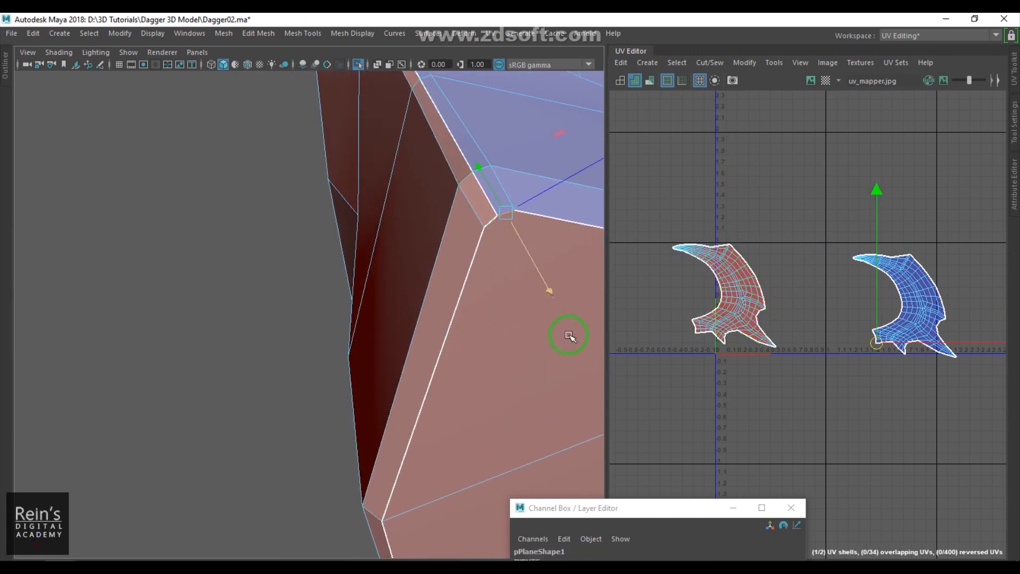
- Reposition the two blade shells in the UV editor so they sit apart above the origin
{"action": "right_click_drag", "start_coordinate": [813, 279], "coordinate": [748, 309], "text": "shift"}
{"action": "right_click_drag", "start_coordinate": [462, 323], "coordinate": [398, 355], "text": "alt"}
{"action": "left_click_drag", "start_coordinate": [399, 356], "coordinate": [381, 343], "text": "alt"}
{"action": "right_click_drag", "start_coordinate": [743, 336], "coordinate": [787, 388]}
{"action": "left_click", "coordinate": [738, 291]}
{"action": "key", "text": "w"}
{"action": "left_click_drag", "start_coordinate": [724, 295], "coordinate": [764, 248]}
{"action": "left_click", "coordinate": [902, 321]}
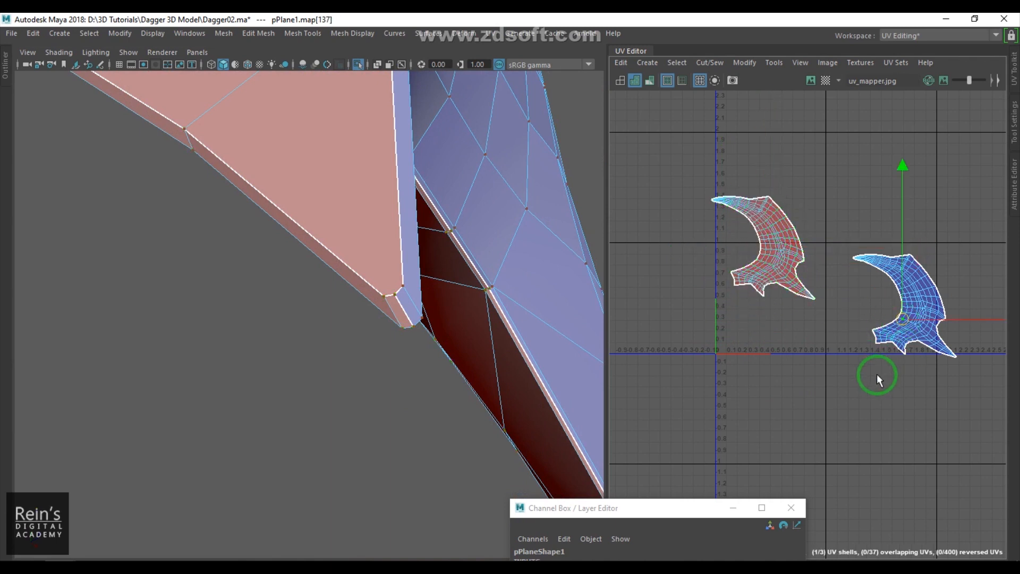
{"action": "right_click_drag", "start_coordinate": [897, 291], "coordinate": [950, 309], "text": "ctrl"}
{"action": "left_click_drag", "start_coordinate": [903, 318], "coordinate": [913, 229]}
{"action": "left_click", "coordinate": [900, 359]}
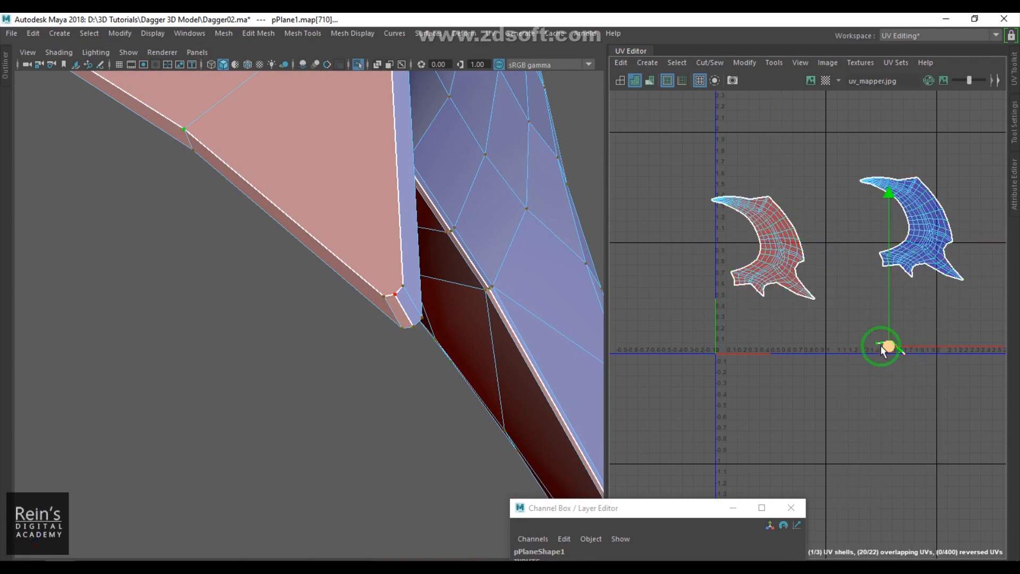
- Select the faces of the diamond-shaped section below the blade and apply a planar mapping
{"action": "scroll", "coordinate": [348, 260], "scroll_direction": "down", "scroll_amount": 6}
{"action": "middle_click_drag", "start_coordinate": [346, 256], "coordinate": [383, 342], "text": "alt"}
{"action": "left_click_drag", "start_coordinate": [382, 343], "coordinate": [400, 347], "text": "alt"}
{"action": "key", "text": "6"}
{"action": "right_click_drag", "start_coordinate": [843, 364], "coordinate": [845, 384]}
{"action": "left_click_drag", "start_coordinate": [822, 328], "coordinate": [876, 372]}
{"action": "left_click_drag", "start_coordinate": [308, 277], "coordinate": [386, 238], "text": "alt"}
{"action": "left_click", "coordinate": [491, 34]}
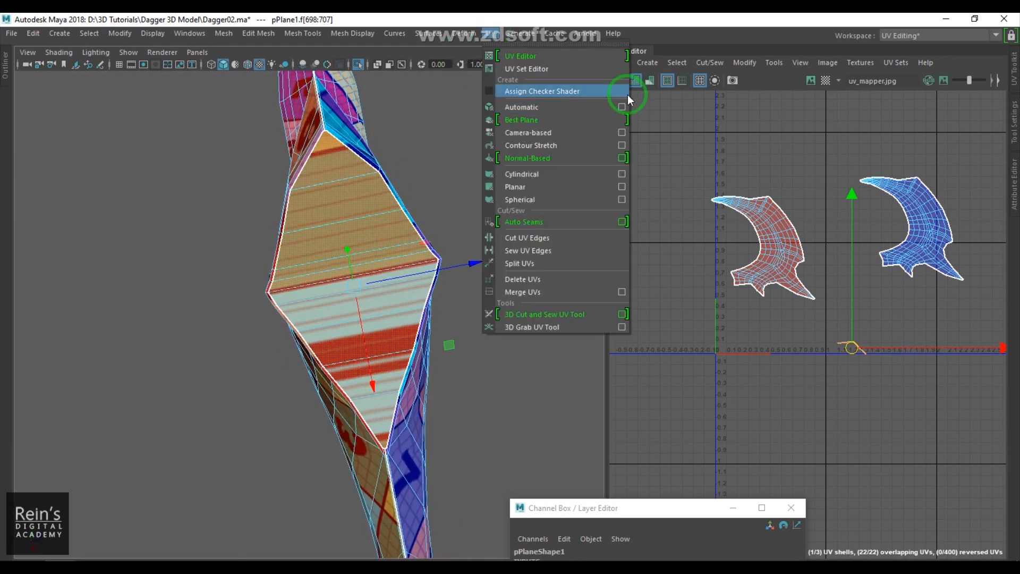
{"action": "left_click", "coordinate": [623, 187]}
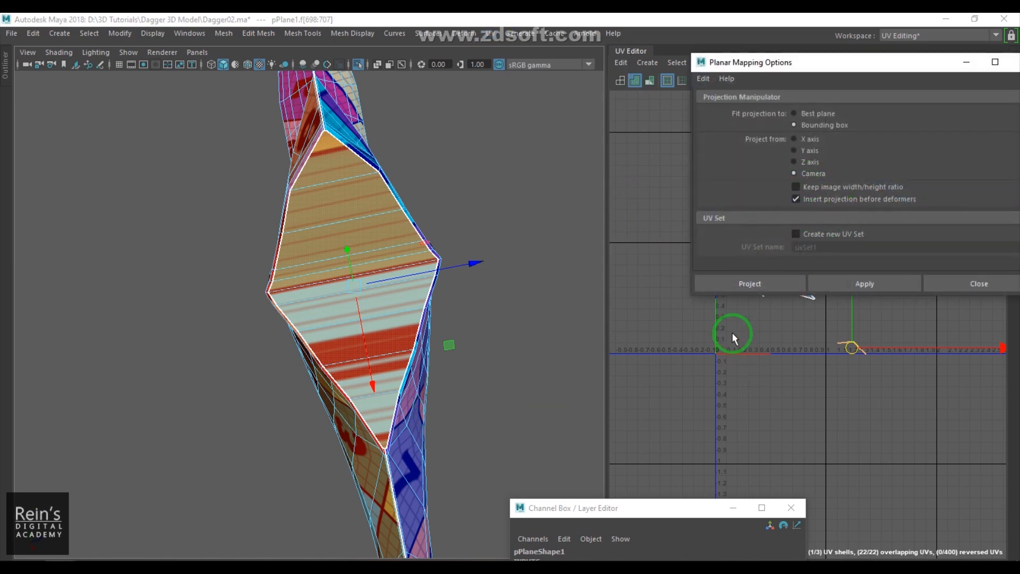
{"action": "left_click", "coordinate": [757, 276]}
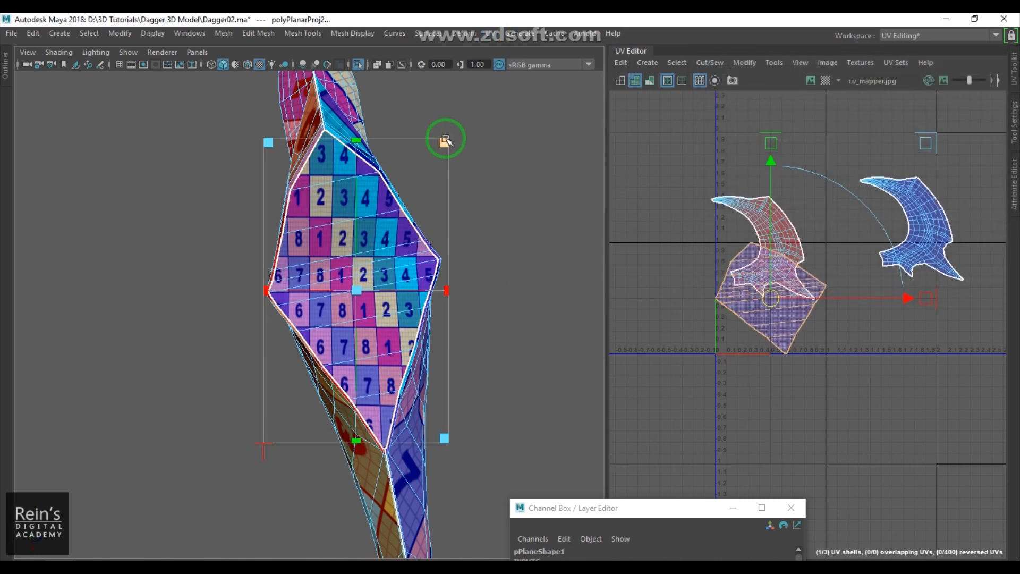
- Move the diamond section's planar projection downward in UV space and deselect it
{"action": "left_click_drag", "start_coordinate": [448, 133], "coordinate": [453, 128]}
{"action": "left_click_drag", "start_coordinate": [770, 298], "coordinate": [745, 382]}
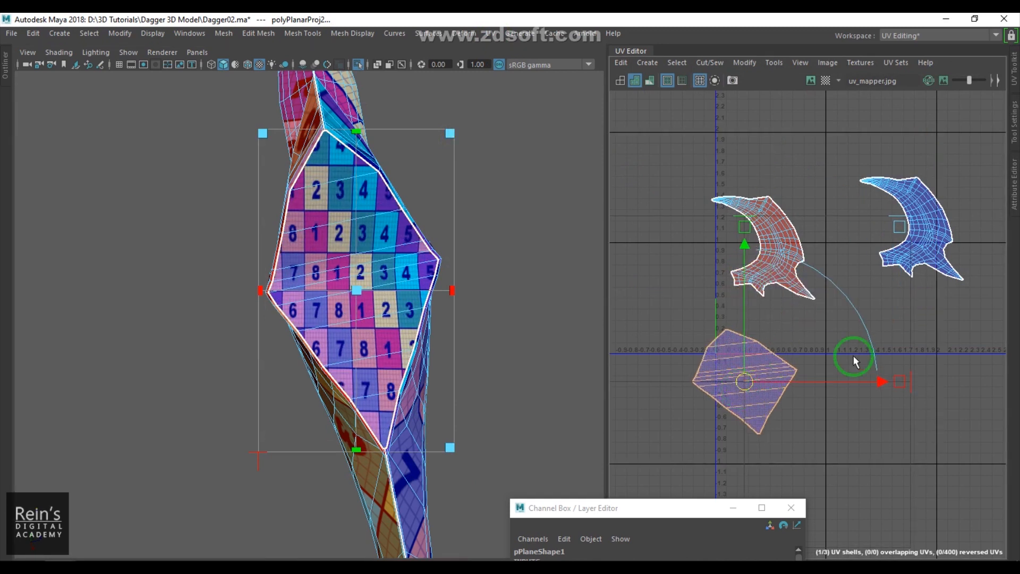
{"action": "left_click", "coordinate": [831, 371]}
{"action": "right_click_drag", "start_coordinate": [397, 278], "coordinate": [486, 190]}
{"action": "left_click", "coordinate": [486, 189]}
{"action": "left_click", "coordinate": [387, 293]}
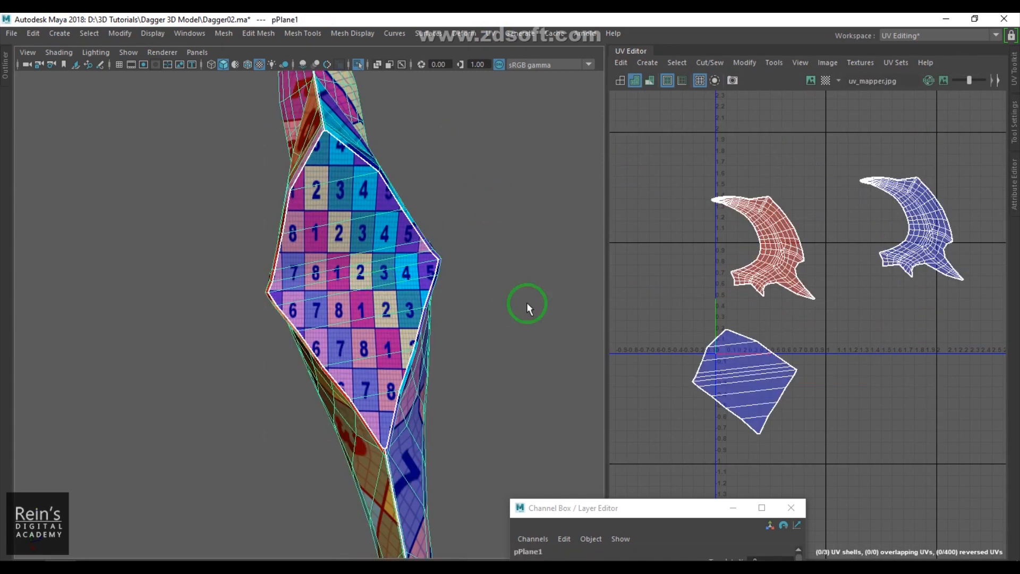
- Select the front blade shell's UVs and inspect how the texture maps onto the blade
{"action": "middle_click_drag", "start_coordinate": [767, 297], "coordinate": [724, 345], "text": "alt"}
{"action": "right_click_drag", "start_coordinate": [723, 345], "coordinate": [868, 275], "text": "alt"}
{"action": "left_click_drag", "start_coordinate": [785, 160], "coordinate": [995, 362]}
{"action": "scroll", "coordinate": [385, 294], "scroll_direction": "up", "scroll_amount": 5}
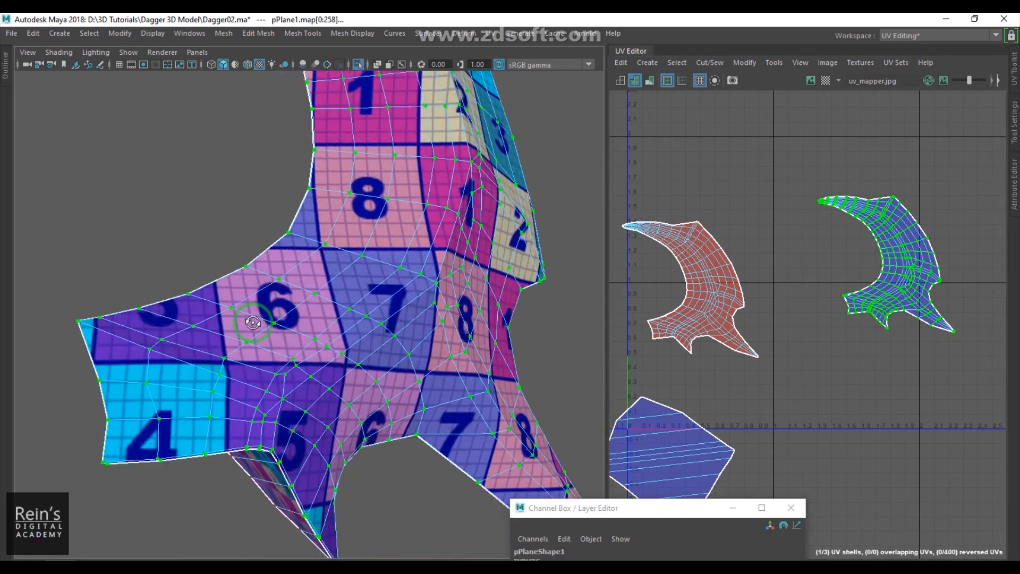
{"action": "scroll", "coordinate": [385, 294], "scroll_direction": "down", "scroll_amount": 5}
{"action": "key", "text": "f"}
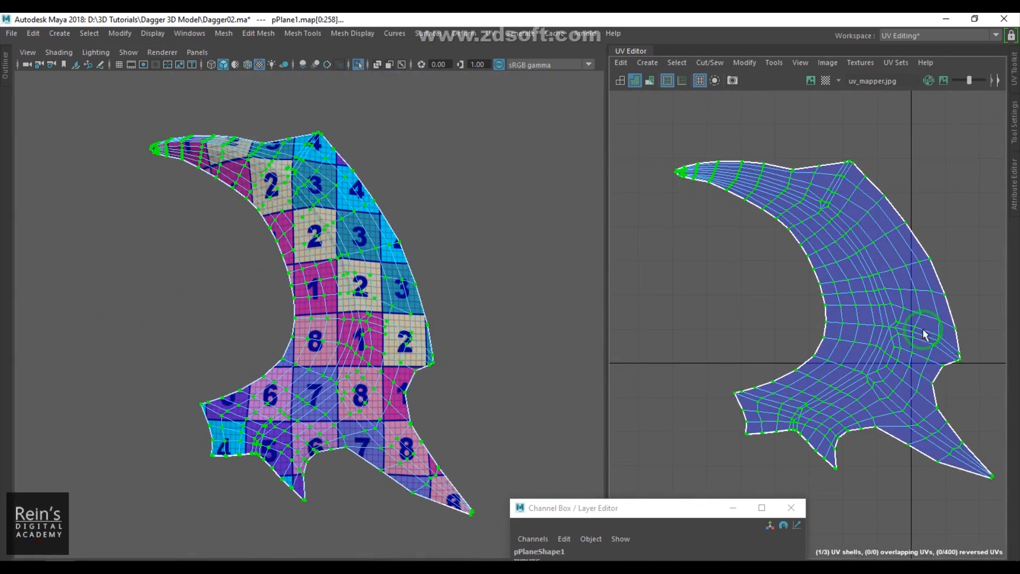
{"action": "scroll", "coordinate": [372, 353], "scroll_direction": "up", "scroll_amount": 5}
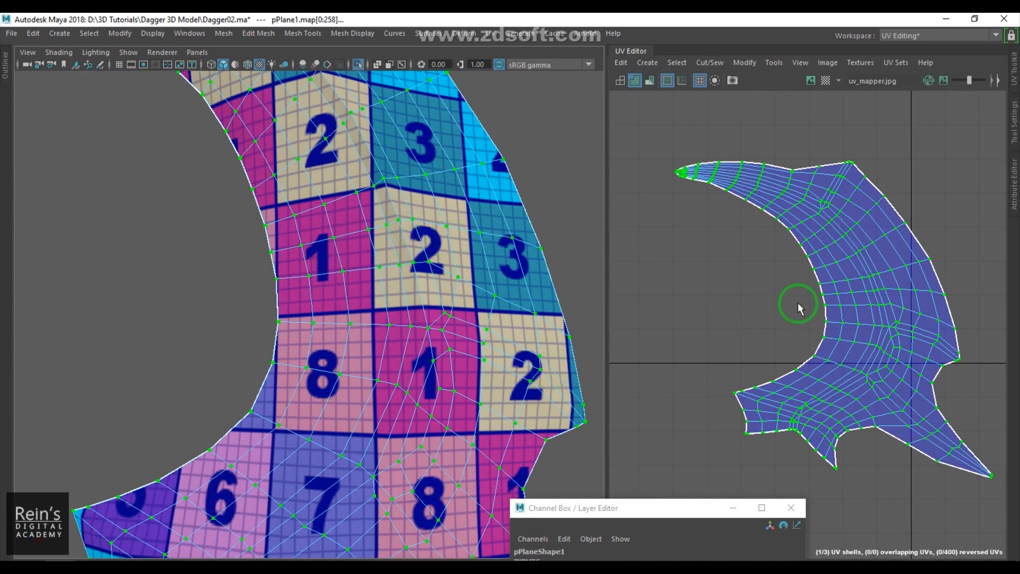
{"action": "right_click_drag", "start_coordinate": [841, 290], "coordinate": [696, 237], "text": "shift"}
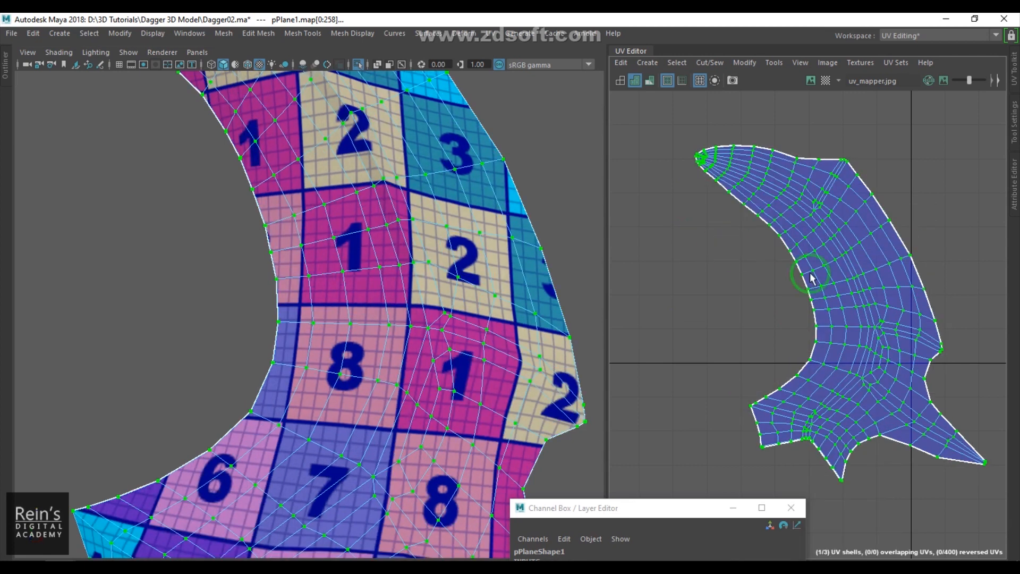
{"action": "key", "text": "f"}
{"action": "left_click_drag", "start_coordinate": [223, 291], "coordinate": [287, 291], "text": "alt"}
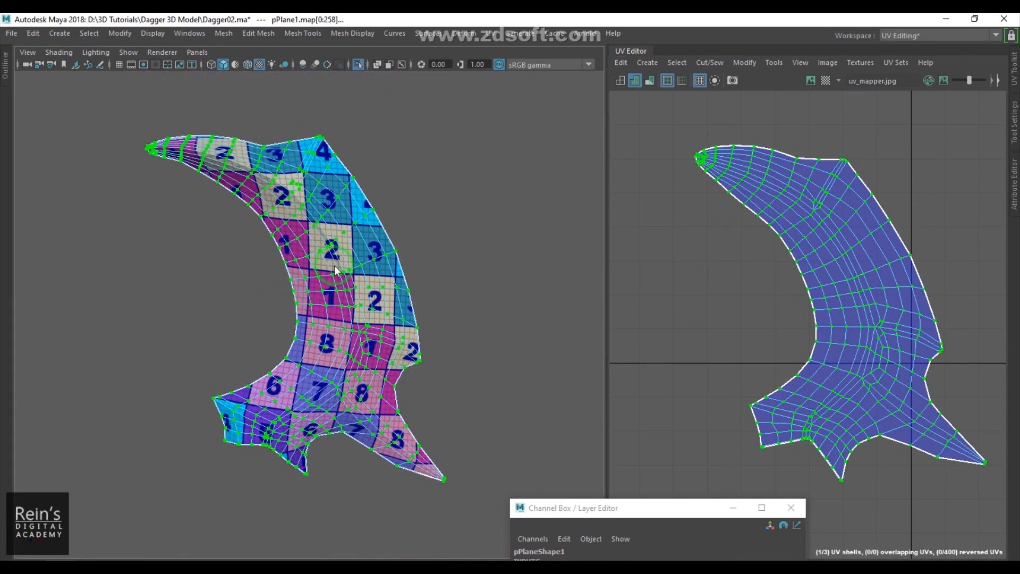
- Select the back blade shell's UVs and orbit to inspect its texture on the blade's back side
{"action": "left_click", "coordinate": [478, 296]}
{"action": "left_click_drag", "start_coordinate": [478, 296], "coordinate": [244, 301], "text": "alt"}
{"action": "left_click", "coordinate": [243, 301]}
{"action": "scroll", "coordinate": [980, 273], "scroll_direction": "up", "scroll_amount": 5}
{"action": "scroll", "coordinate": [790, 296], "scroll_direction": "down", "scroll_amount": 3}
{"action": "middle_click_drag", "start_coordinate": [791, 296], "coordinate": [763, 274], "text": "alt"}
{"action": "right_click_drag", "start_coordinate": [764, 274], "coordinate": [771, 275]}
{"action": "left_click_drag", "start_coordinate": [634, 189], "coordinate": [873, 411]}
{"action": "scroll", "coordinate": [359, 315], "scroll_direction": "up", "scroll_amount": 2}
{"action": "scroll", "coordinate": [359, 315], "scroll_direction": "up", "scroll_amount": 3}
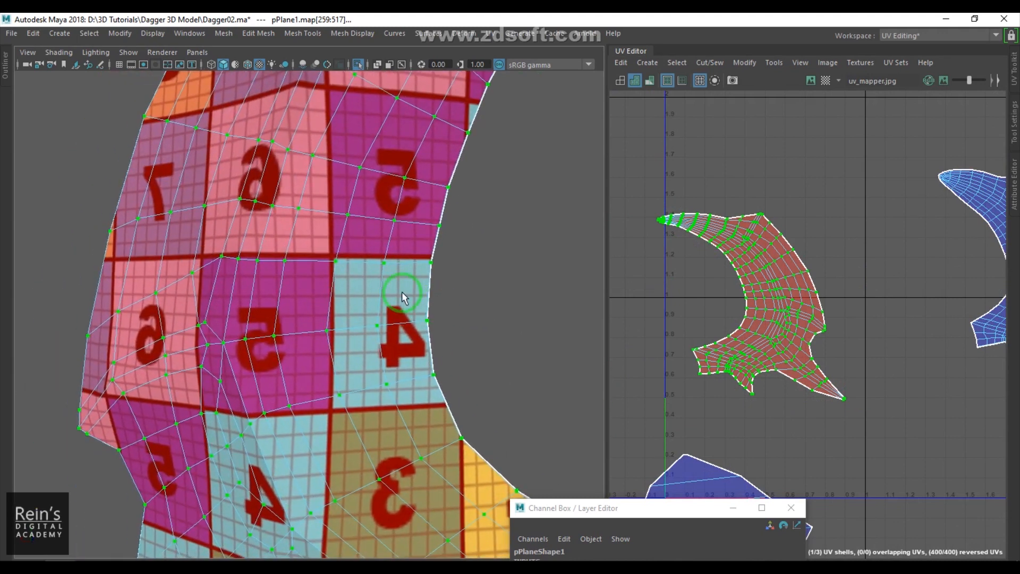
{"action": "scroll", "coordinate": [411, 294], "scroll_direction": "up", "scroll_amount": 2}
{"action": "left_click_drag", "start_coordinate": [471, 268], "coordinate": [437, 250], "text": "alt"}
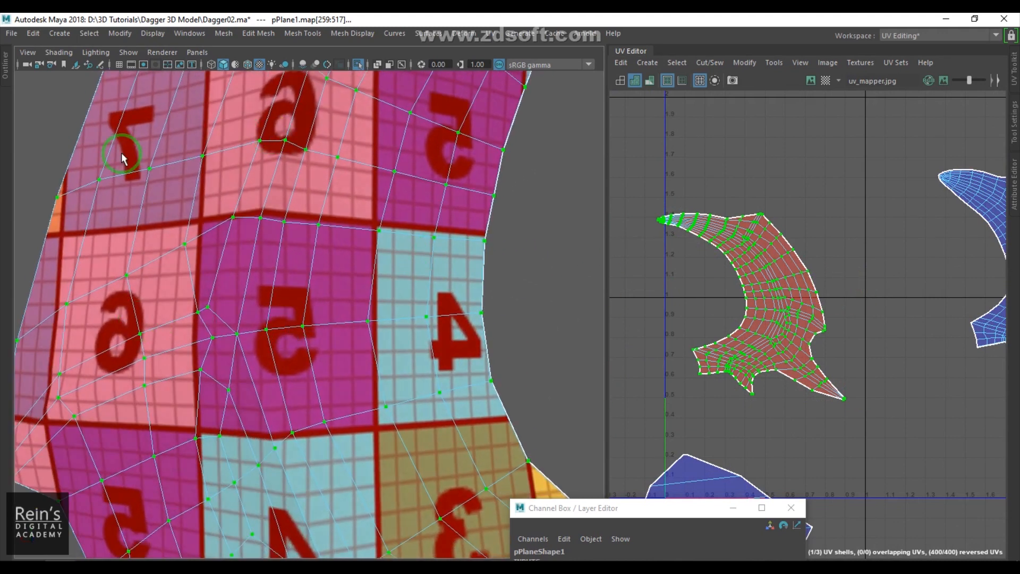
{"action": "right_click_drag", "start_coordinate": [441, 215], "coordinate": [13, 165], "text": "alt"}
{"action": "right_click_drag", "start_coordinate": [340, 229], "coordinate": [391, 232], "text": "alt"}
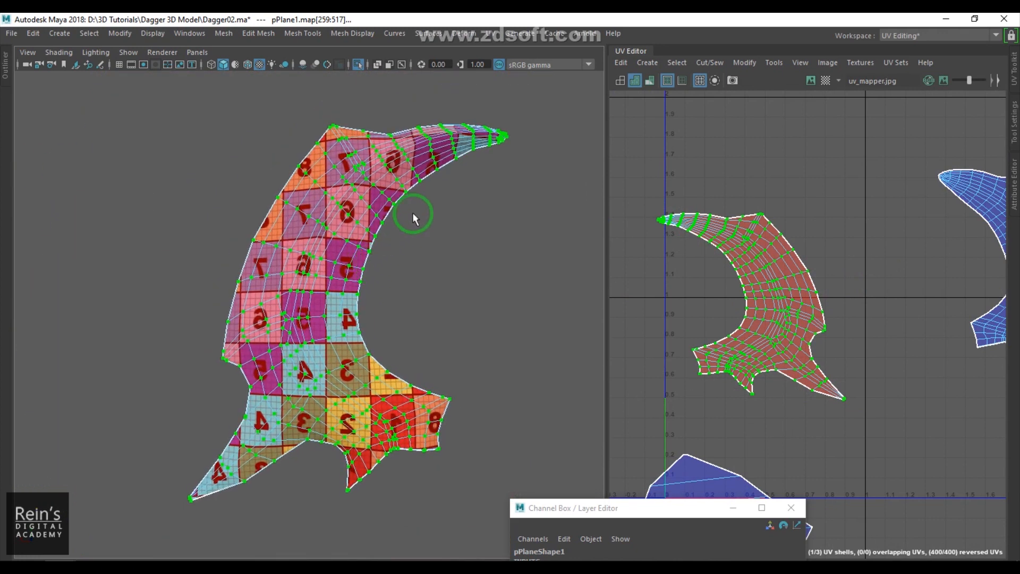
- Flip the back blade shell's UVs and move the shell into place
{"action": "left_click", "coordinate": [751, 63]}
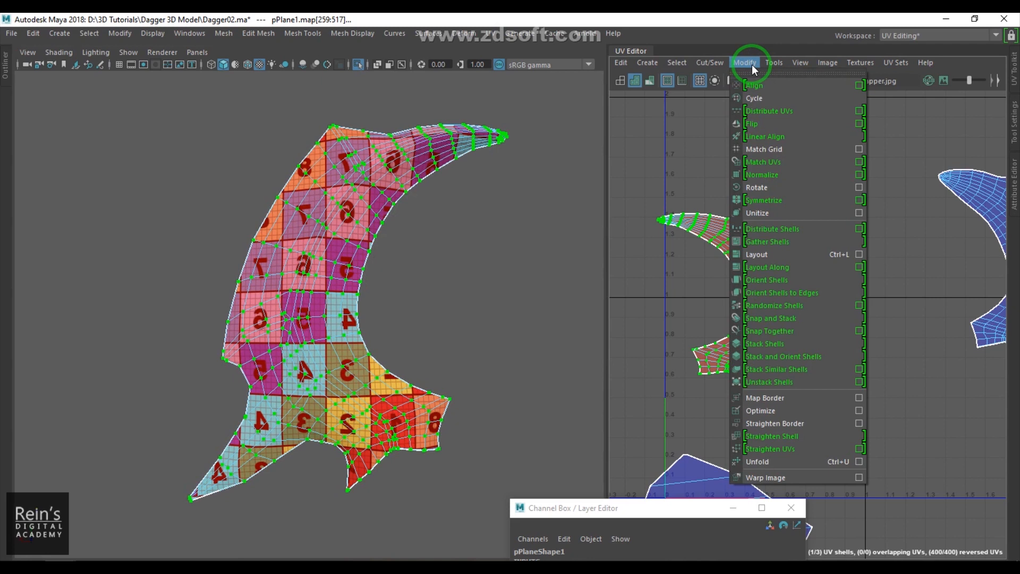
{"action": "left_click", "coordinate": [766, 123]}
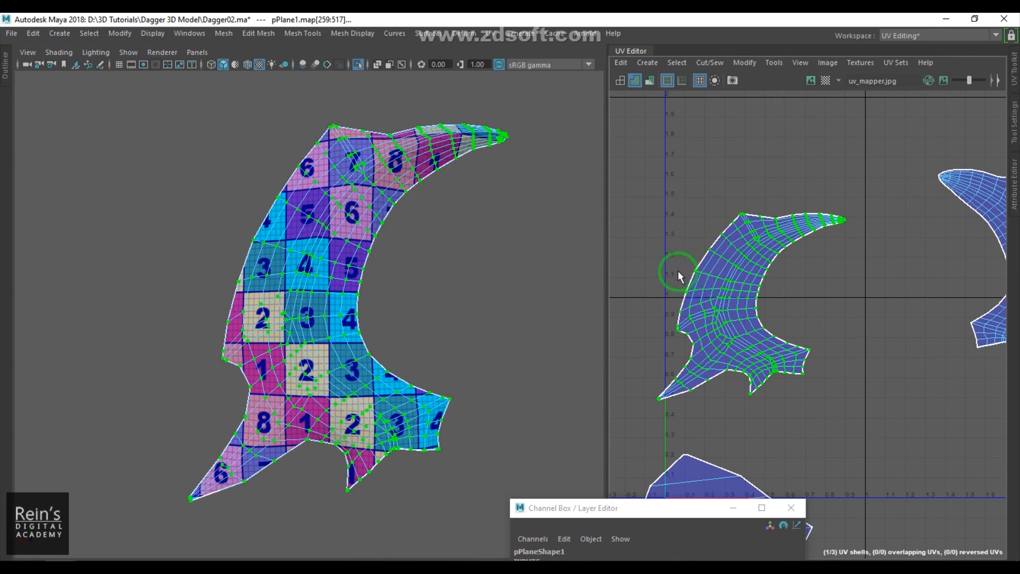
{"action": "right_click_drag", "start_coordinate": [745, 228], "coordinate": [613, 230], "text": "shift"}
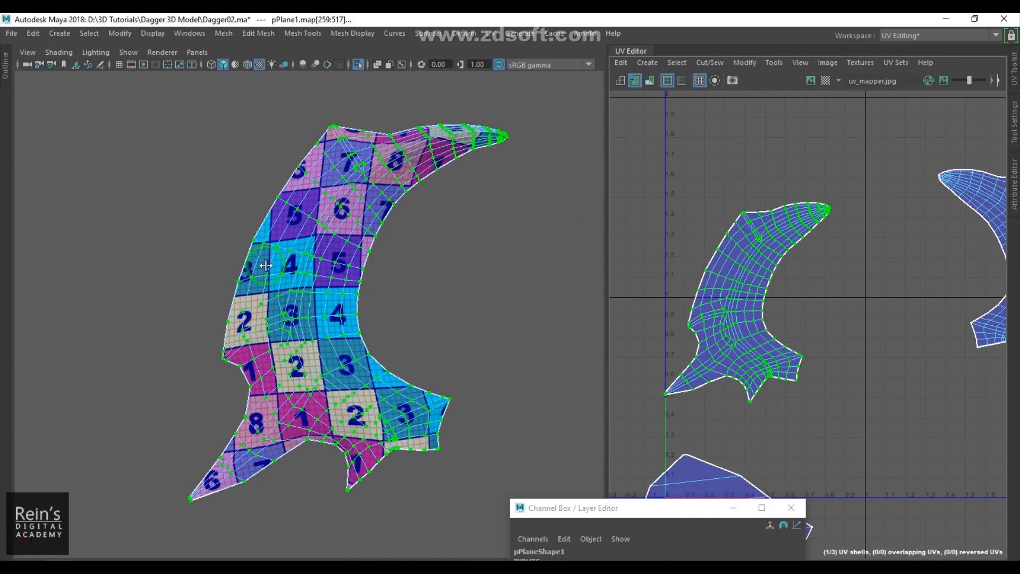
- Deselect everything, then select the diamond section's UV shell and reposition it in UV space
{"action": "left_click", "coordinate": [455, 212]}
{"action": "left_click", "coordinate": [358, 237]}
{"action": "scroll", "coordinate": [833, 382], "scroll_direction": "down", "scroll_amount": 4}
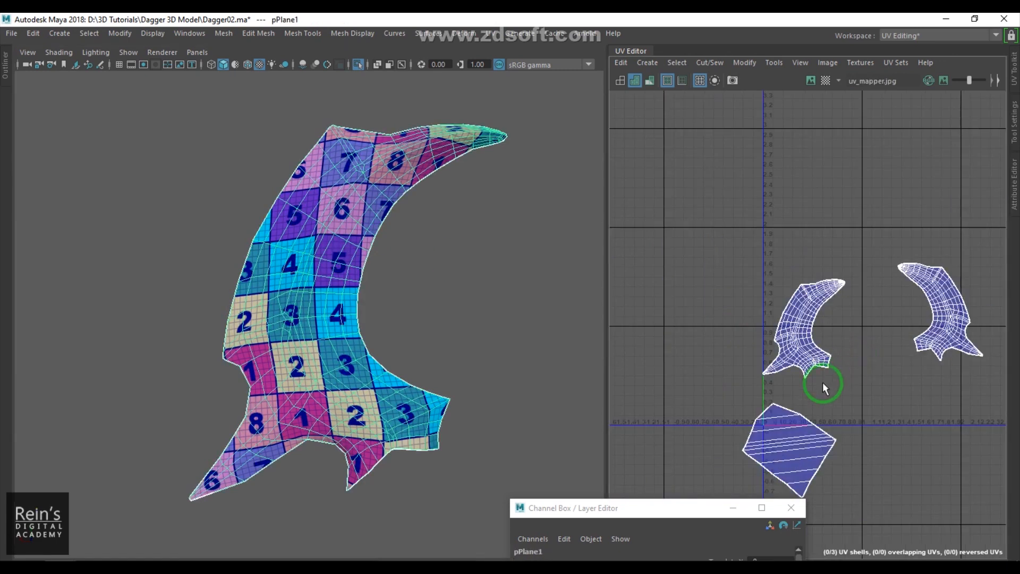
{"action": "scroll", "coordinate": [712, 306], "scroll_direction": "up", "scroll_amount": 4}
{"action": "left_click_drag", "start_coordinate": [637, 268], "coordinate": [879, 487]}
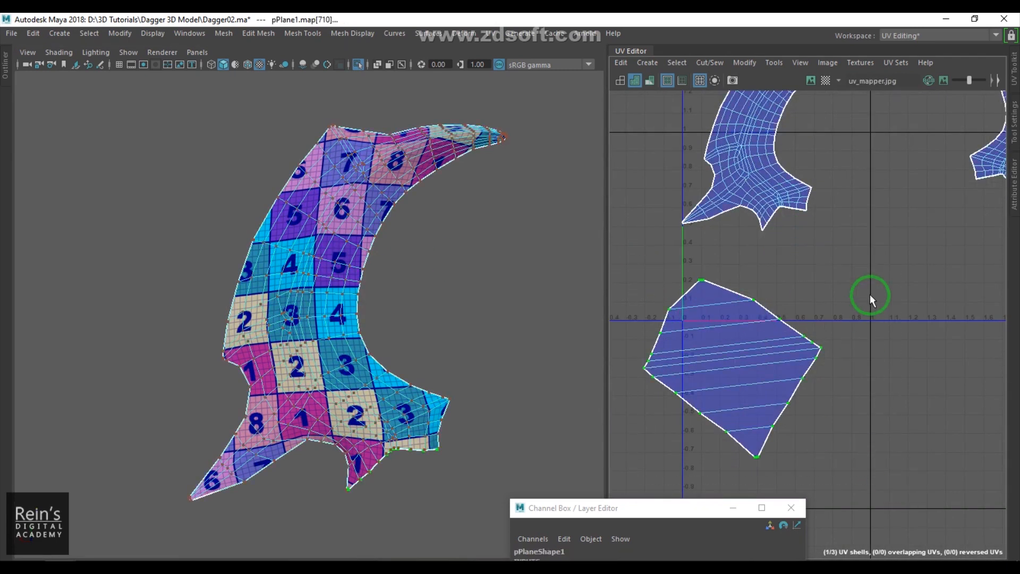
{"action": "right_click_drag", "start_coordinate": [877, 273], "coordinate": [737, 243], "text": "shift"}
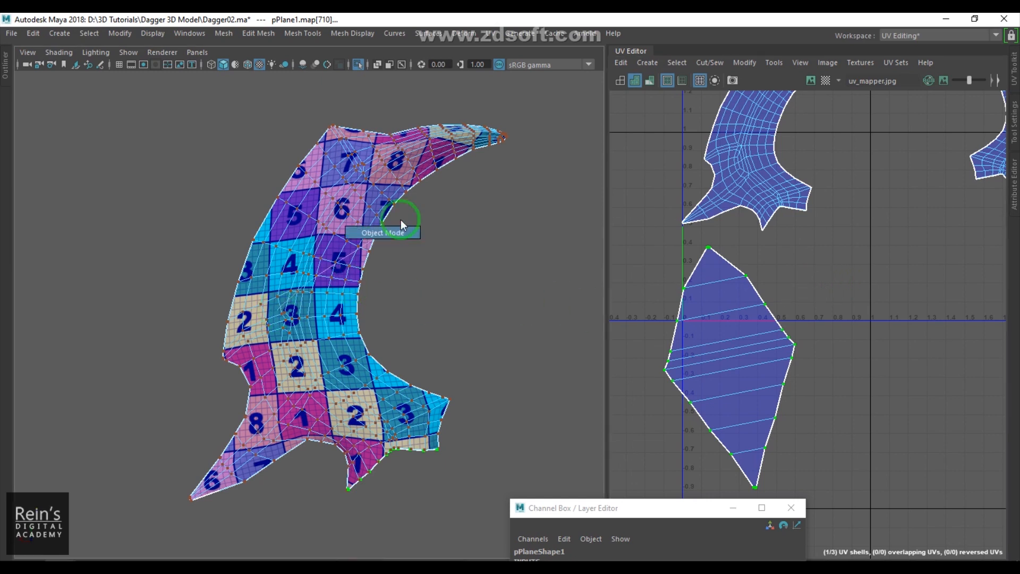
- Select the diamond section as an object and Unfold its UVs
{"action": "left_click", "coordinate": [422, 224]}
{"action": "left_click", "coordinate": [302, 223]}
{"action": "left_click", "coordinate": [744, 63]}
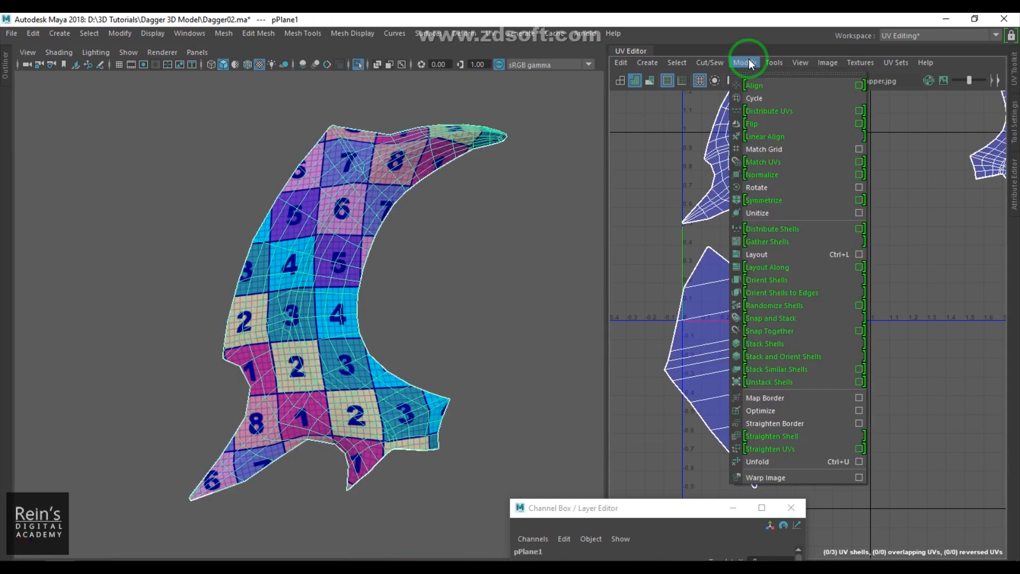
{"action": "left_click", "coordinate": [818, 463]}
- Show the whole dagger again, move the Channel Box up, and clear the blade piece's construction history
{"action": "scroll", "coordinate": [425, 269], "scroll_direction": "down", "scroll_amount": 2}
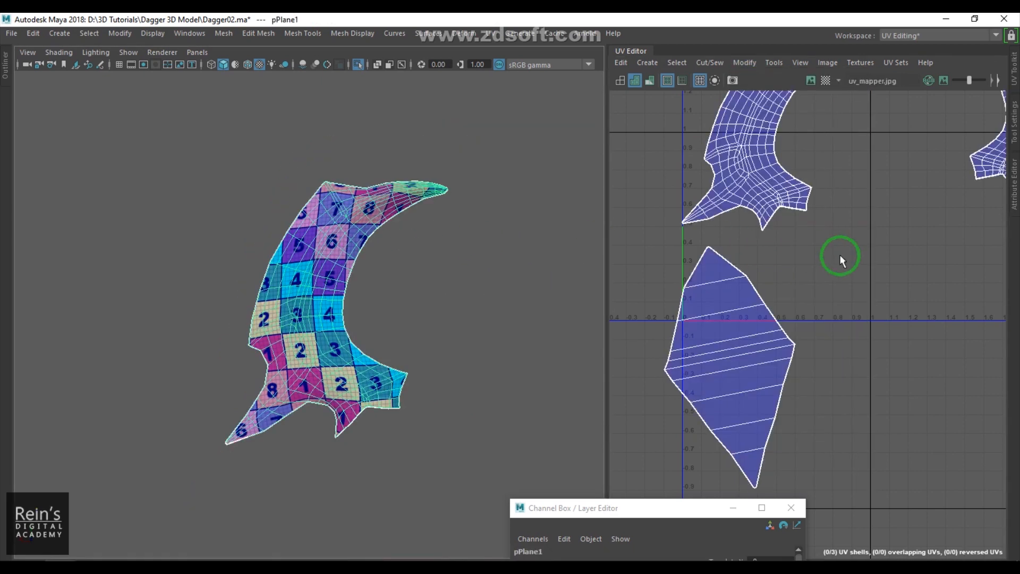
{"action": "scroll", "coordinate": [829, 254], "scroll_direction": "down", "scroll_amount": 4}
{"action": "scroll", "coordinate": [417, 280], "scroll_direction": "down", "scroll_amount": 1}
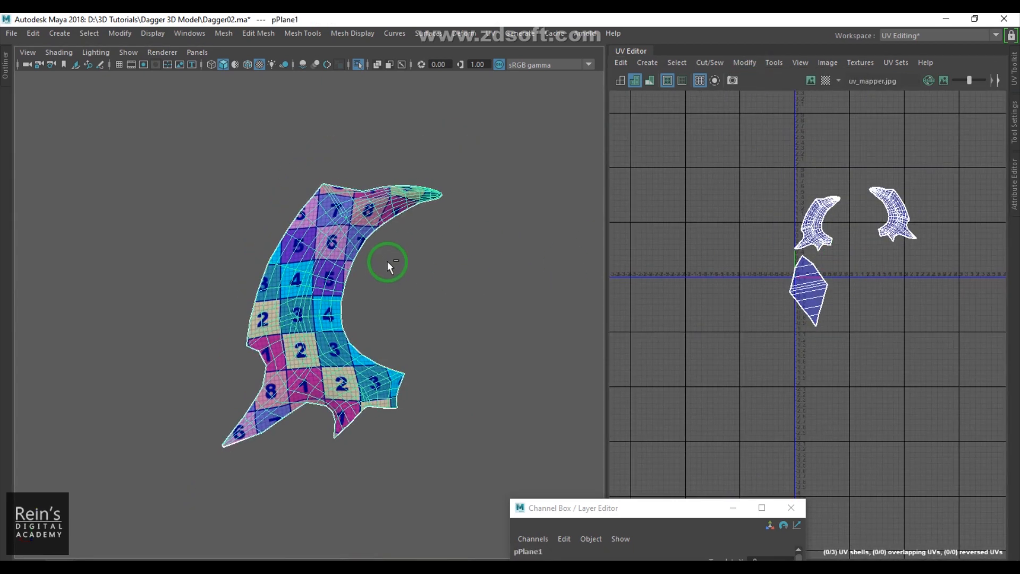
{"action": "key", "text": "ctrl+1"}
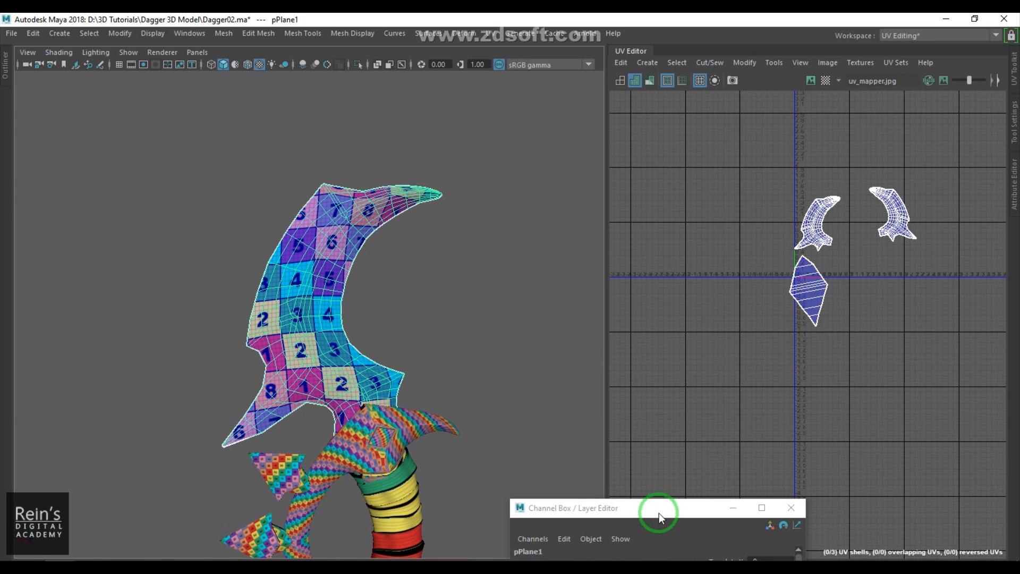
{"action": "left_click_drag", "start_coordinate": [659, 513], "coordinate": [866, 112]}
{"action": "left_click", "coordinate": [860, 266]}
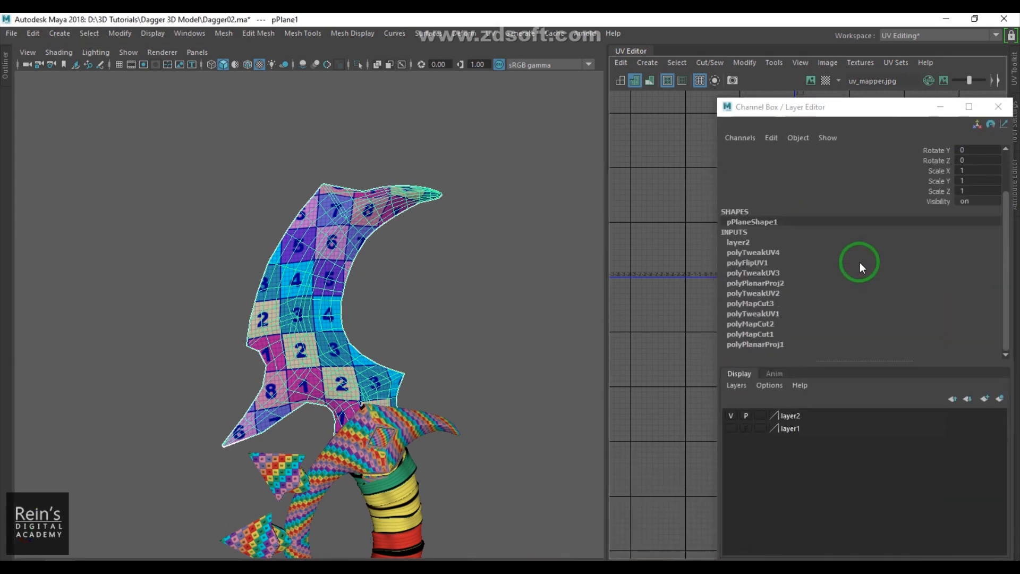
{"action": "left_click", "coordinate": [790, 304]}
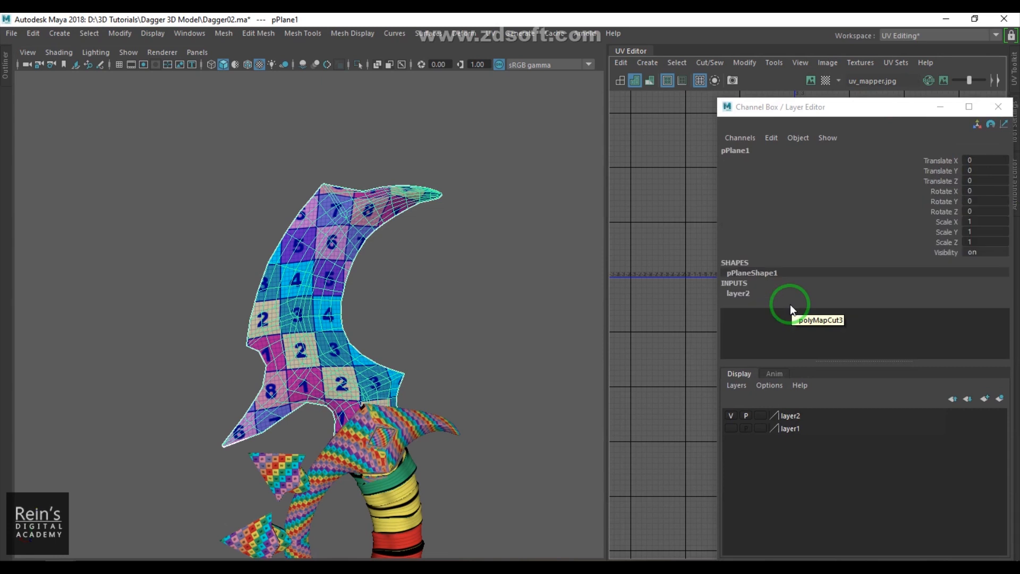
- Select the upper blade and then the lower blade, and transfer UV sets between them with Transfer Attributes
{"action": "right_click_drag", "start_coordinate": [344, 338], "coordinate": [197, 293], "text": "alt"}
{"action": "middle_click_drag", "start_coordinate": [393, 372], "coordinate": [396, 282], "text": "alt"}
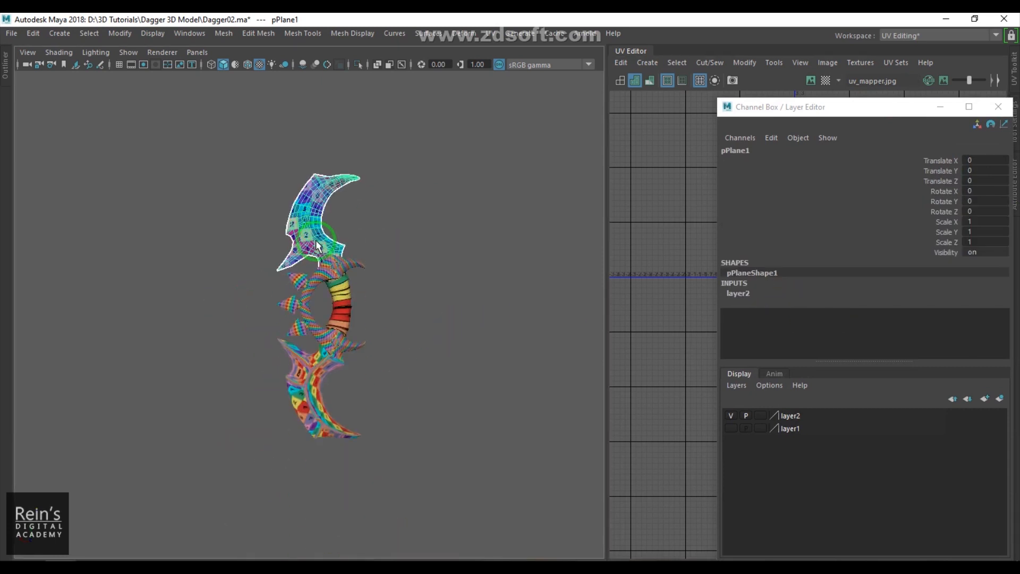
{"action": "right_click_drag", "start_coordinate": [396, 281], "coordinate": [425, 281], "text": "alt"}
{"action": "left_click", "coordinate": [425, 284]}
{"action": "left_click", "coordinate": [333, 360]}
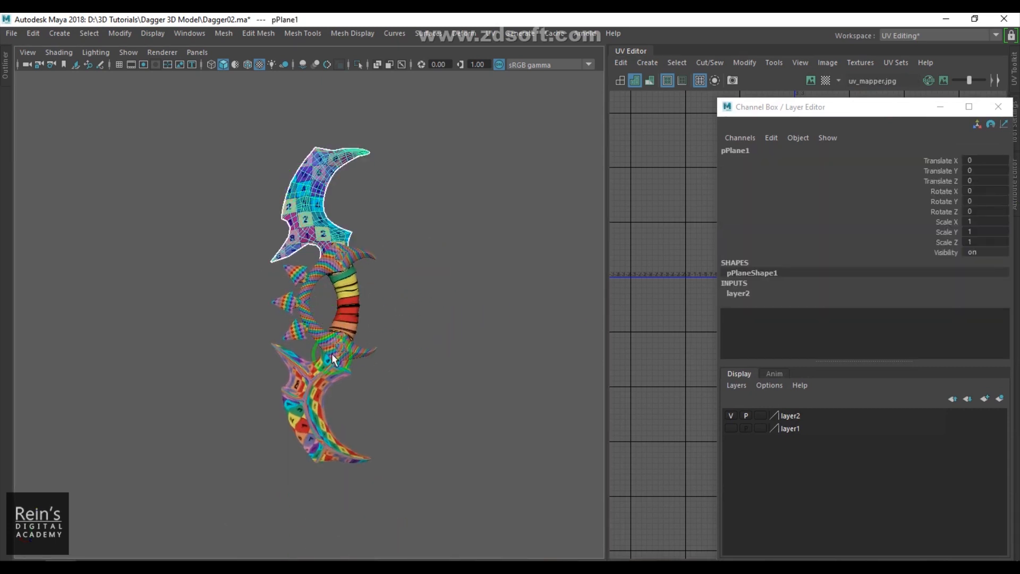
{"action": "left_click", "coordinate": [315, 418], "text": "shift"}
{"action": "left_click", "coordinate": [222, 33]}
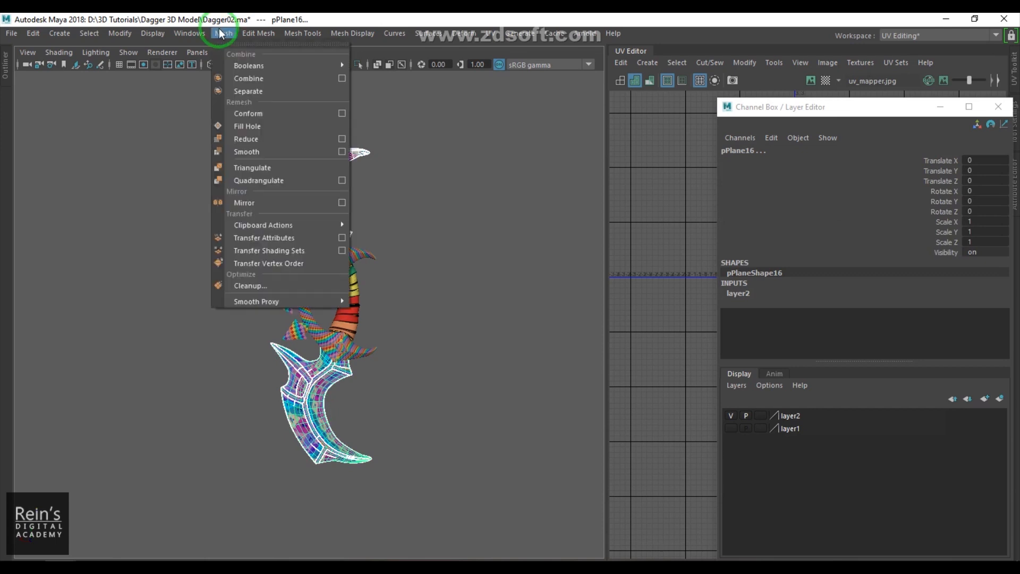
{"action": "left_click", "coordinate": [342, 237]}
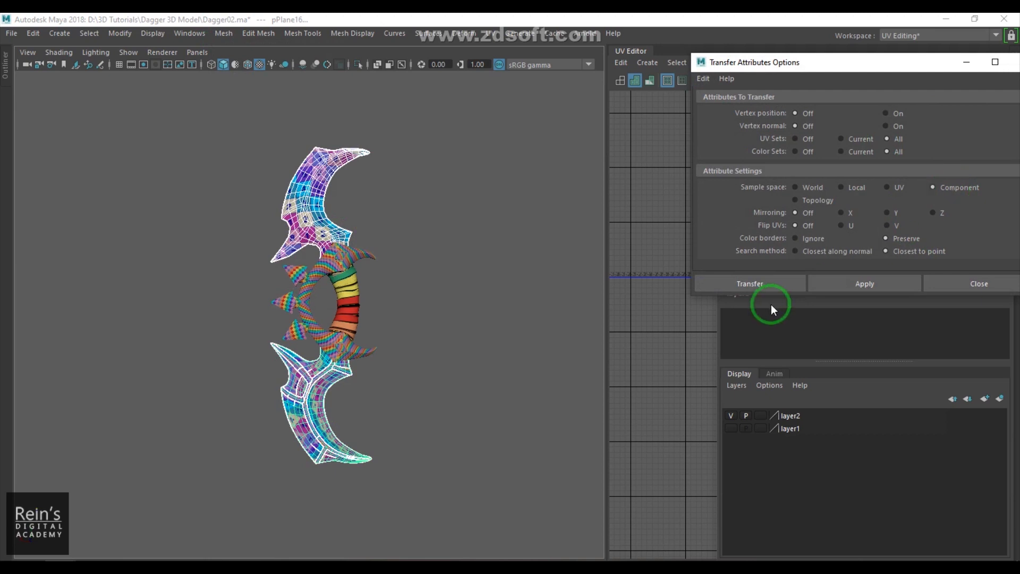
{"action": "left_click", "coordinate": [771, 284]}
- Reselect the lower blade, check its history, and undo the attribute transfer
{"action": "left_click", "coordinate": [420, 425]}
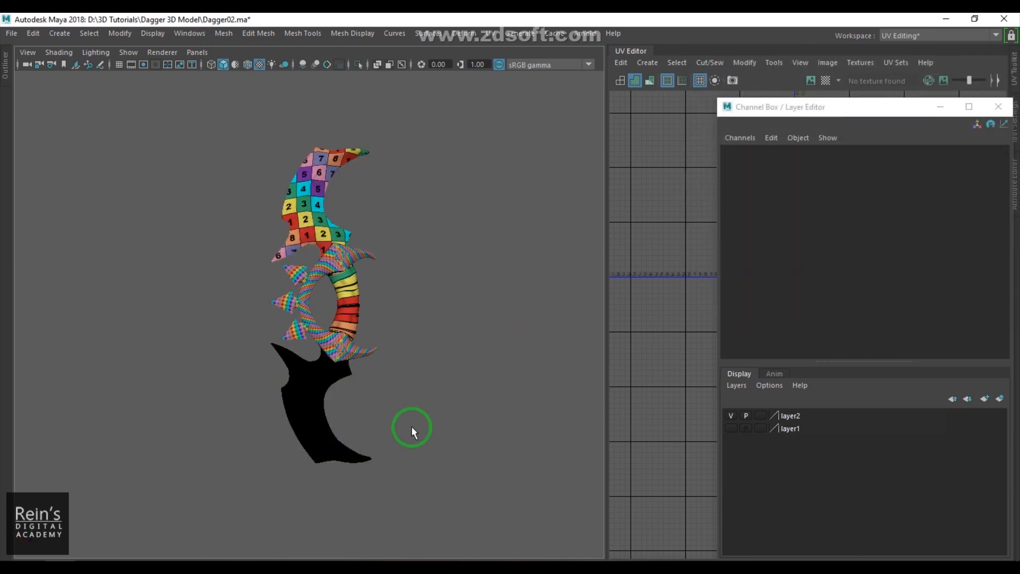
{"action": "left_click_drag", "start_coordinate": [884, 107], "coordinate": [728, 466]}
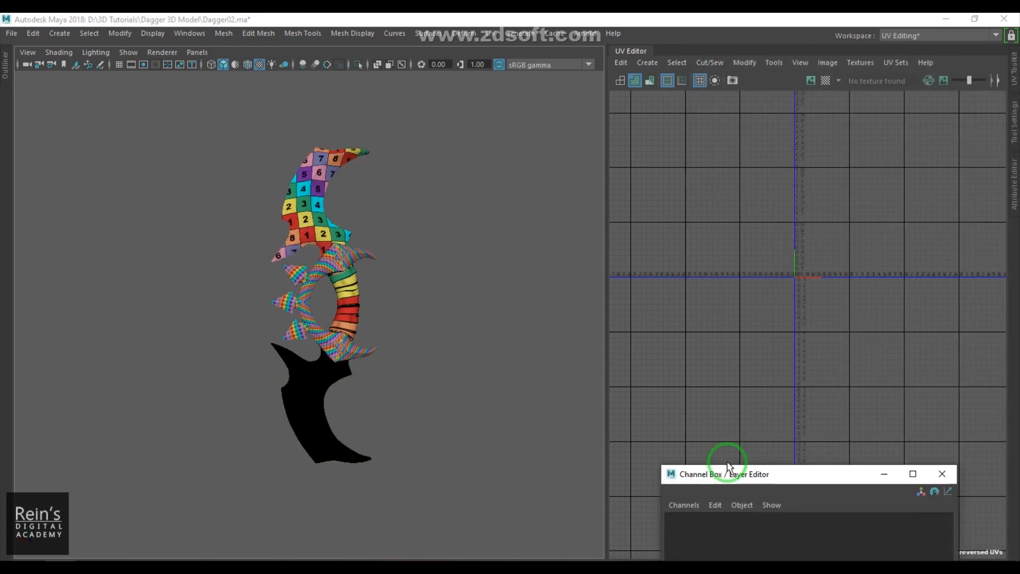
{"action": "left_click", "coordinate": [323, 415]}
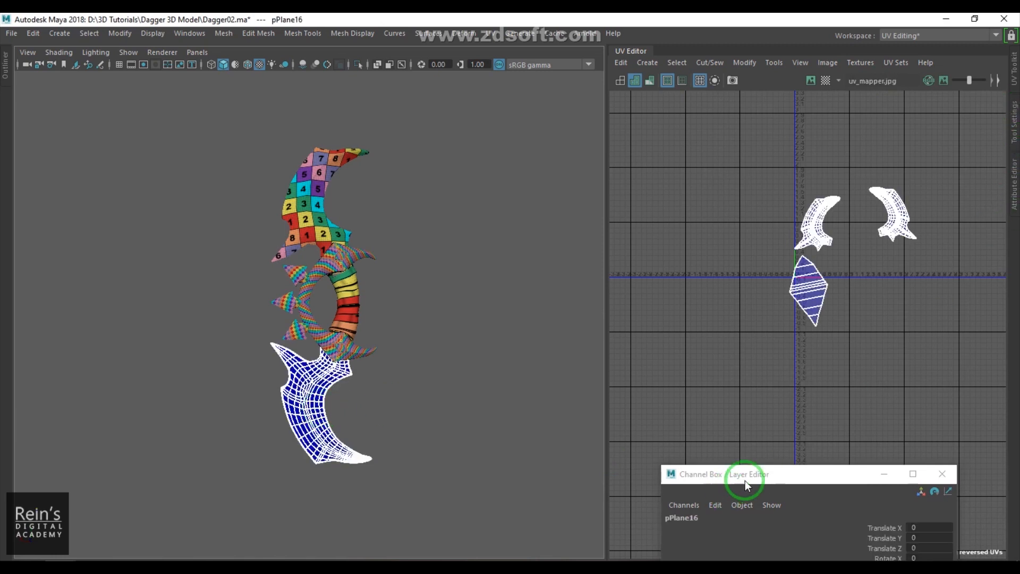
{"action": "left_click_drag", "start_coordinate": [740, 483], "coordinate": [757, 223]}
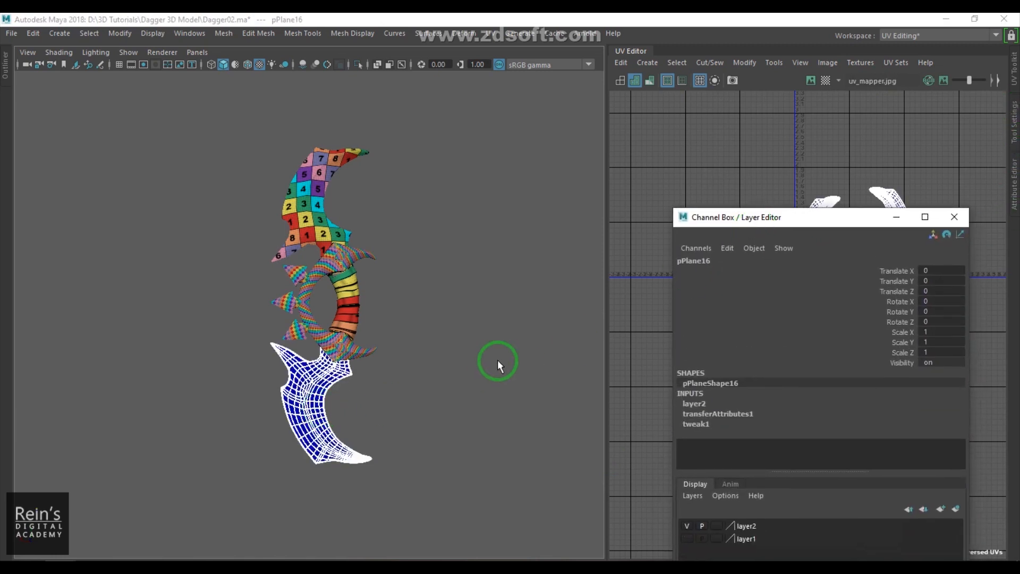
{"action": "key", "text": "ctrl+z"}
{"action": "key", "text": "ctrl+z"}
- Zoom in on the lower blade, reselect it, and undo one more change
{"action": "left_click", "coordinate": [515, 349]}
{"action": "left_click", "coordinate": [291, 417]}
{"action": "scroll", "coordinate": [439, 411], "scroll_direction": "up", "scroll_amount": 2}
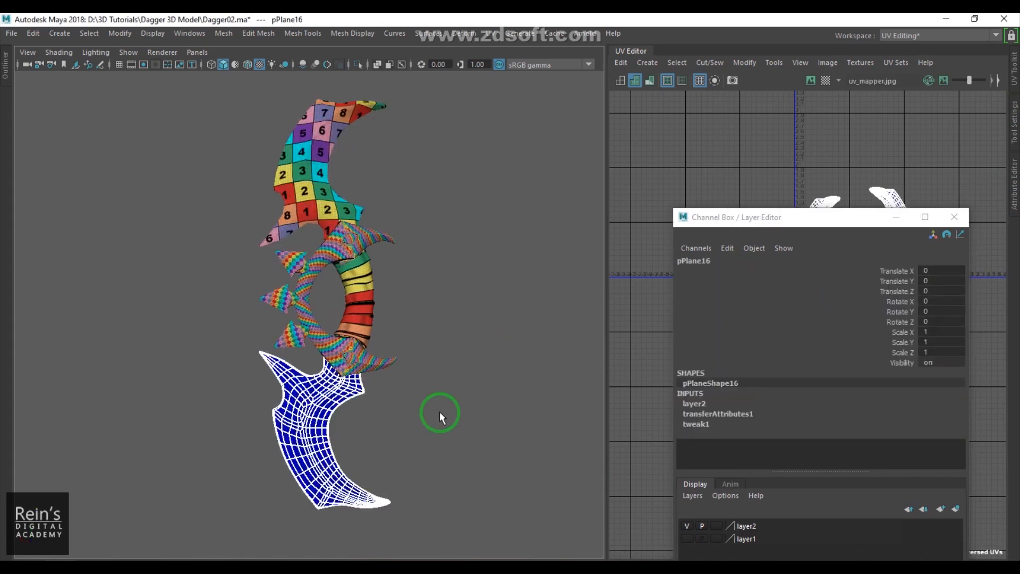
{"action": "scroll", "coordinate": [439, 411], "scroll_direction": "up", "scroll_amount": 2}
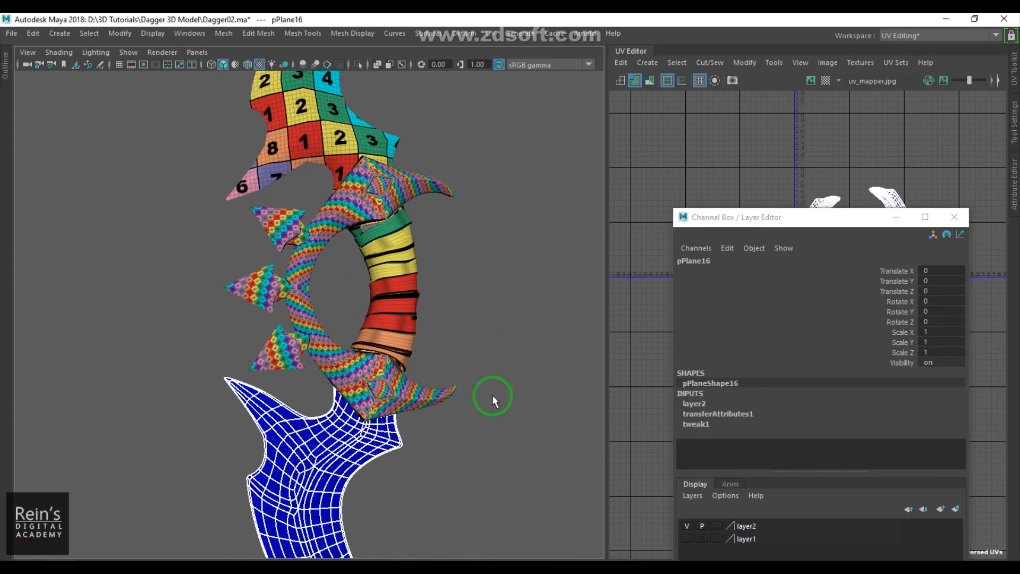
{"action": "middle_click_drag", "start_coordinate": [440, 412], "coordinate": [439, 362], "text": "alt"}
{"action": "left_click", "coordinate": [439, 362], "text": "shift"}
{"action": "key", "text": "ctrl+z"}
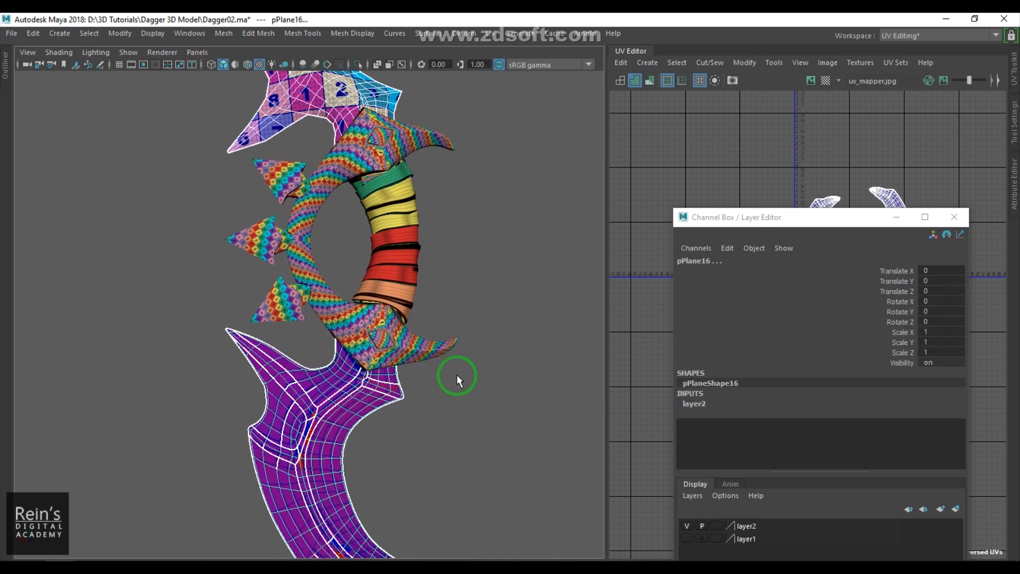
- Select the lower blade and Freeze Transformations on it
{"action": "left_click", "coordinate": [444, 362]}
{"action": "left_click", "coordinate": [330, 416]}
{"action": "left_click", "coordinate": [174, 36]}
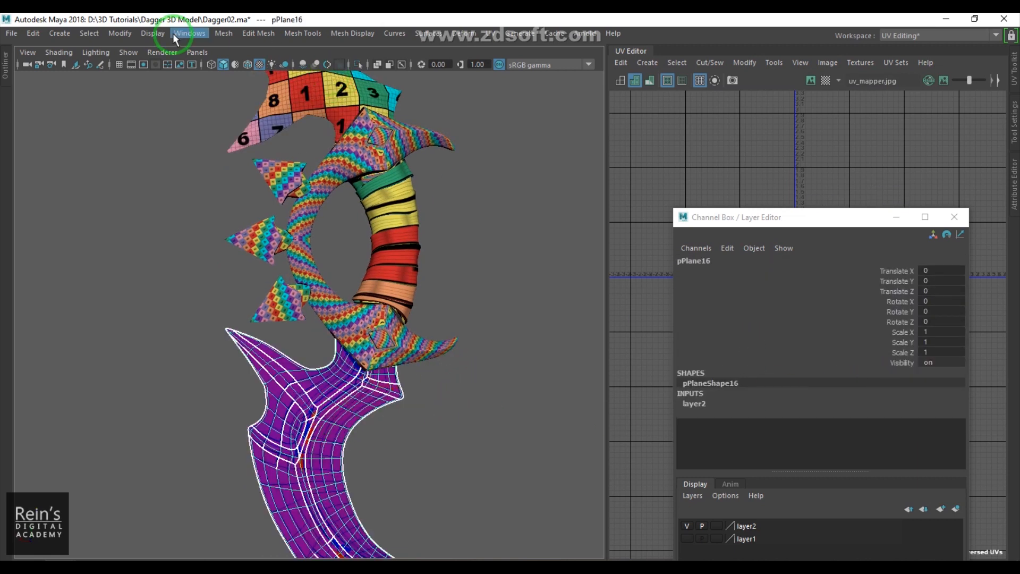
{"action": "left_click", "coordinate": [120, 34]}
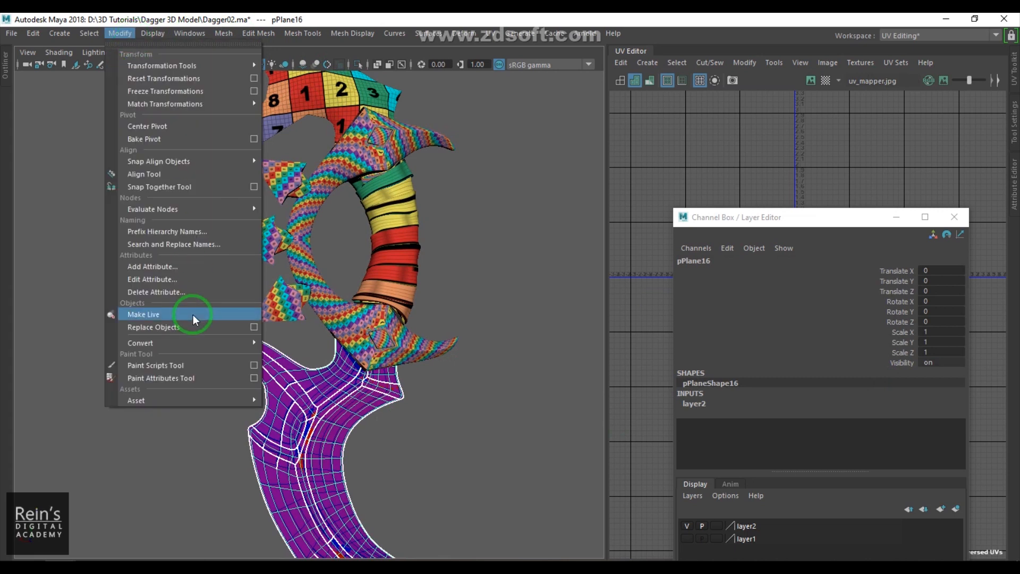
{"action": "left_click", "coordinate": [200, 90]}
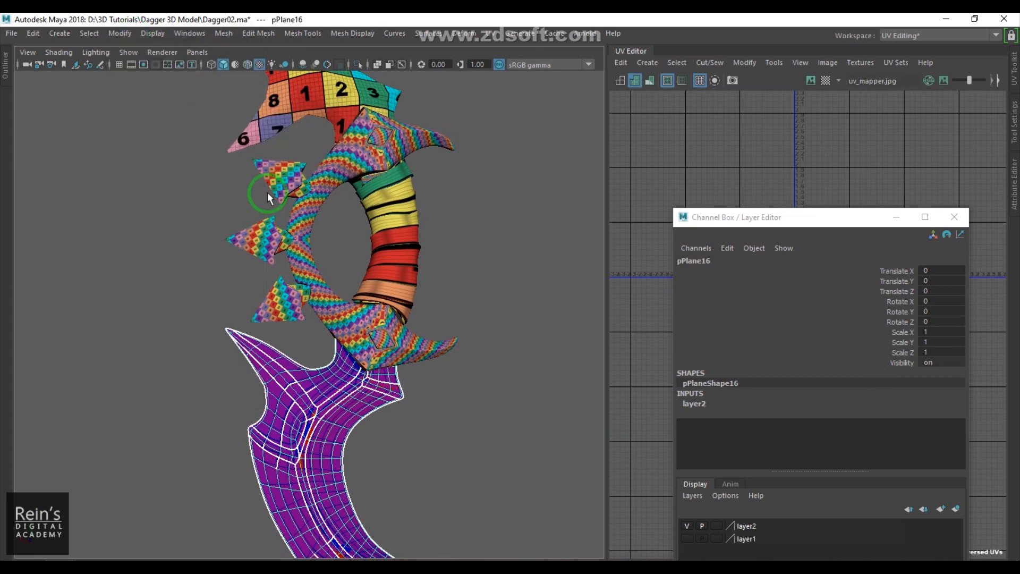
- Reselect the lower blade and switch it to unsmoothed display
{"action": "middle_click_drag", "start_coordinate": [395, 454], "coordinate": [406, 334], "text": "alt"}
{"action": "left_click", "coordinate": [360, 380]}
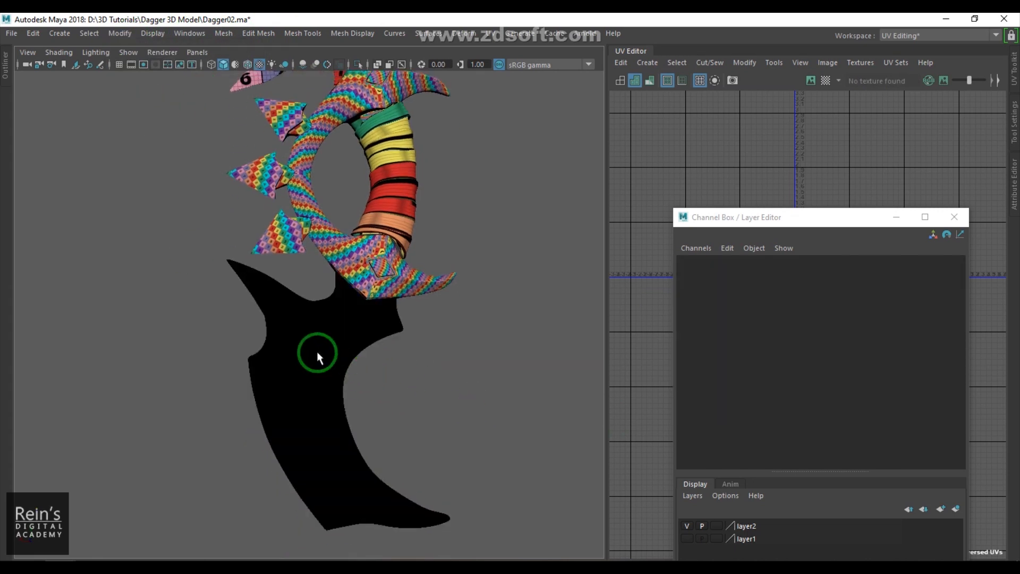
{"action": "left_click", "coordinate": [317, 355]}
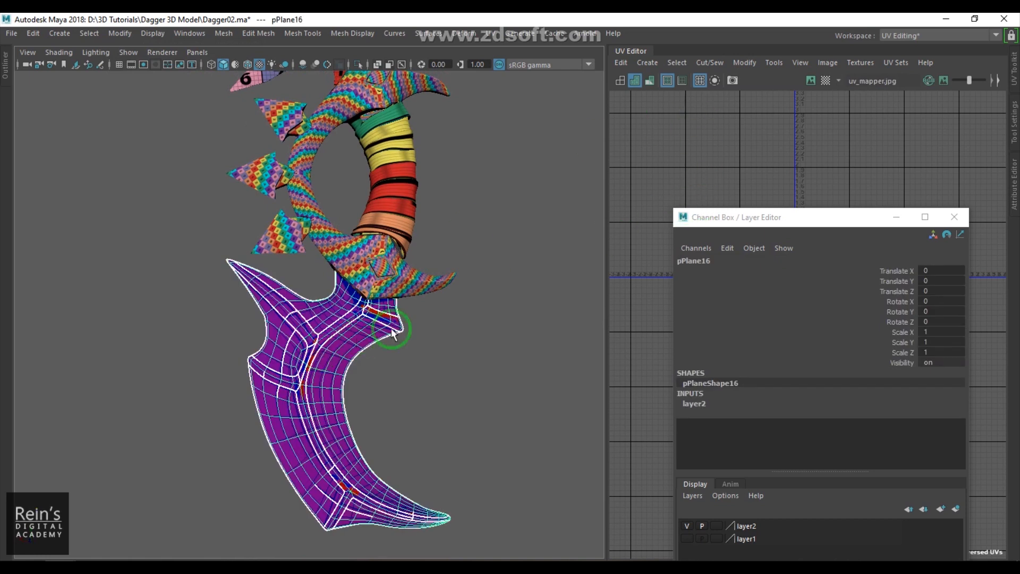
{"action": "key", "text": "1"}
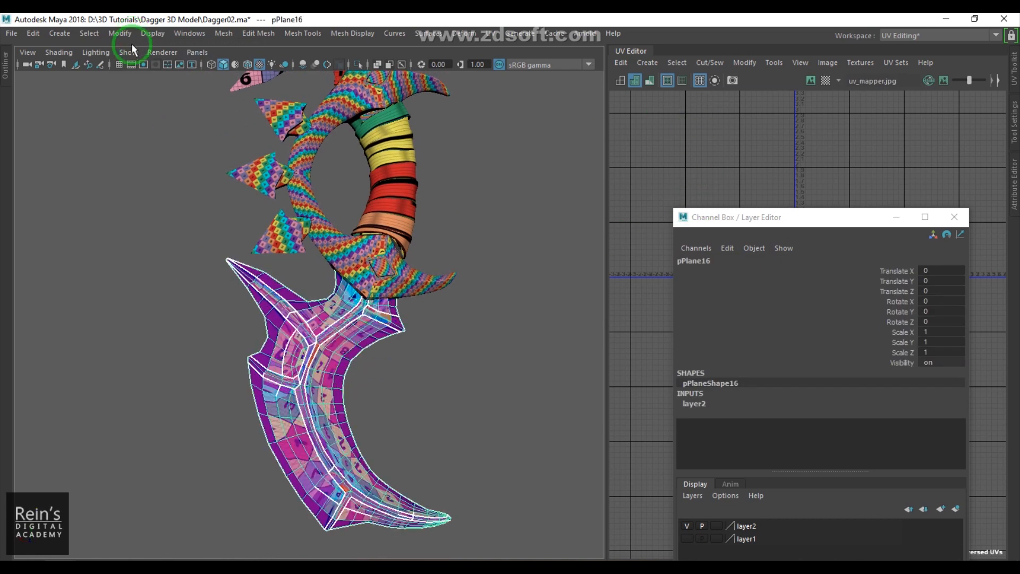
{"action": "left_click", "coordinate": [479, 357]}
{"action": "left_click", "coordinate": [336, 357]}
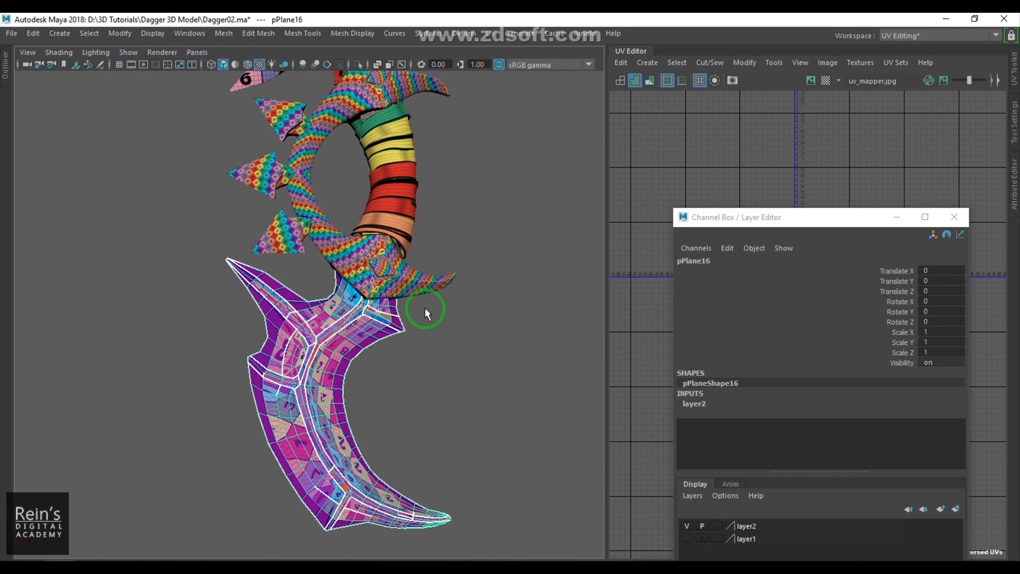
- Tear off the Polygons display submenu as a floating panel
{"action": "left_click", "coordinate": [351, 33]}
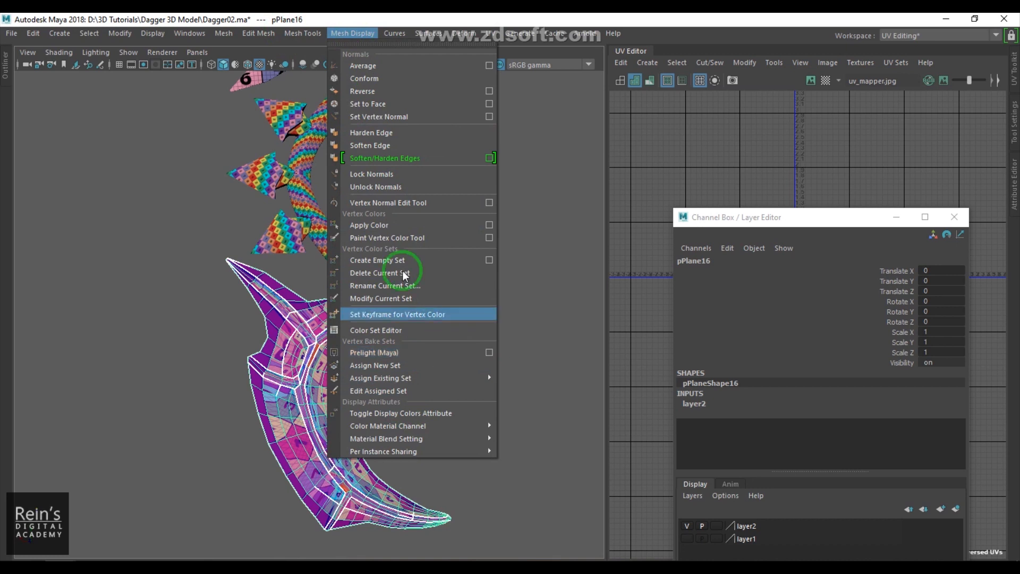
{"action": "left_click", "coordinate": [189, 33]}
{"action": "left_click", "coordinate": [144, 35]}
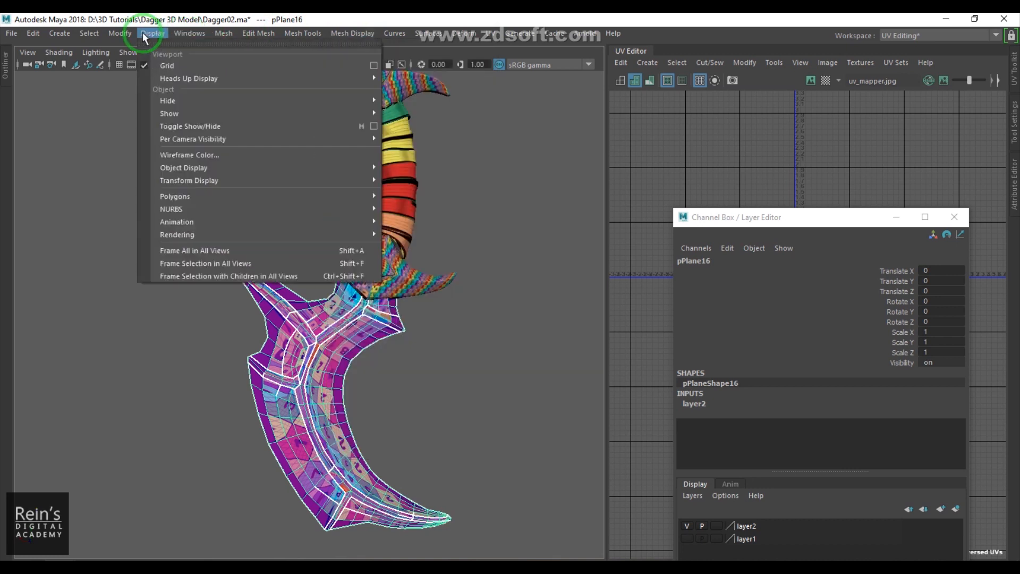
{"action": "mouse_move", "coordinate": [245, 195]}
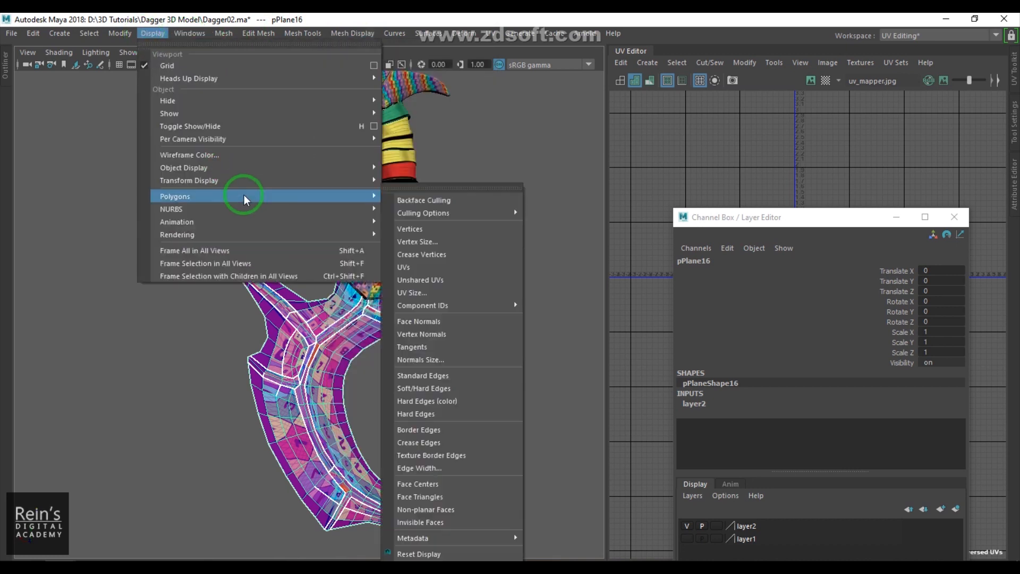
{"action": "left_click", "coordinate": [461, 184]}
{"action": "left_click_drag", "start_coordinate": [463, 177], "coordinate": [569, 114]}
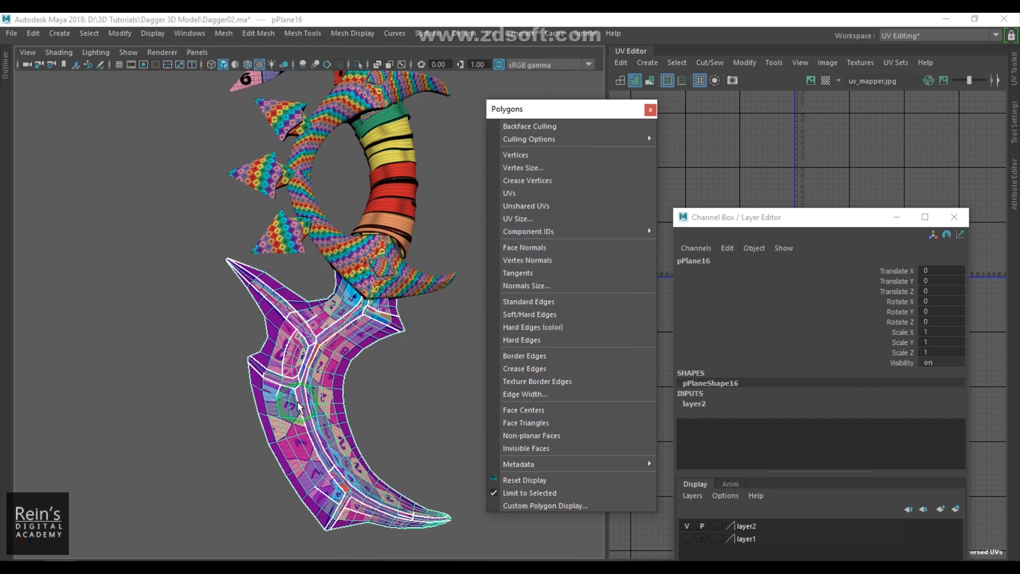
- Select the upper blade, display its face normals, and zoom in to check their direction
{"action": "left_click", "coordinate": [398, 371]}
{"action": "left_click", "coordinate": [331, 375]}
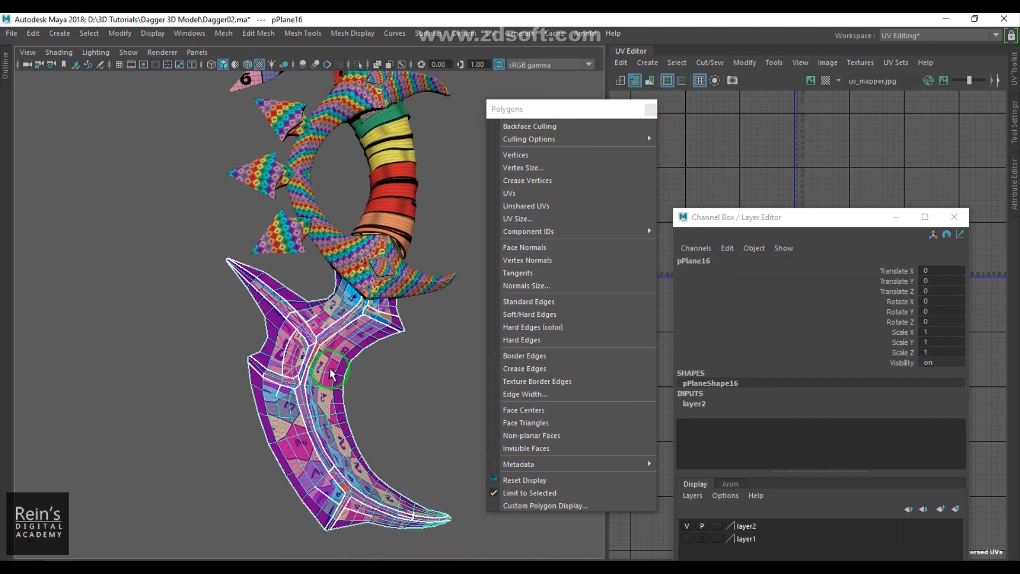
{"action": "left_click", "coordinate": [415, 376]}
{"action": "middle_click_drag", "start_coordinate": [354, 108], "coordinate": [340, 382], "text": "alt"}
{"action": "left_click", "coordinate": [321, 268]}
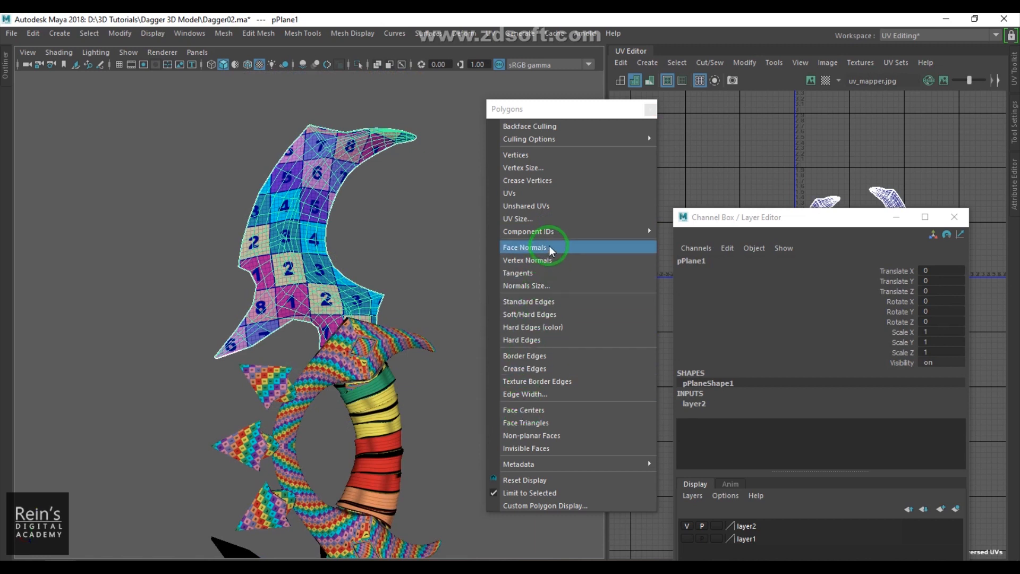
{"action": "left_click", "coordinate": [203, 261]}
{"action": "scroll", "coordinate": [203, 260], "scroll_direction": "up", "scroll_amount": 3}
{"action": "left_click", "coordinate": [252, 356]}
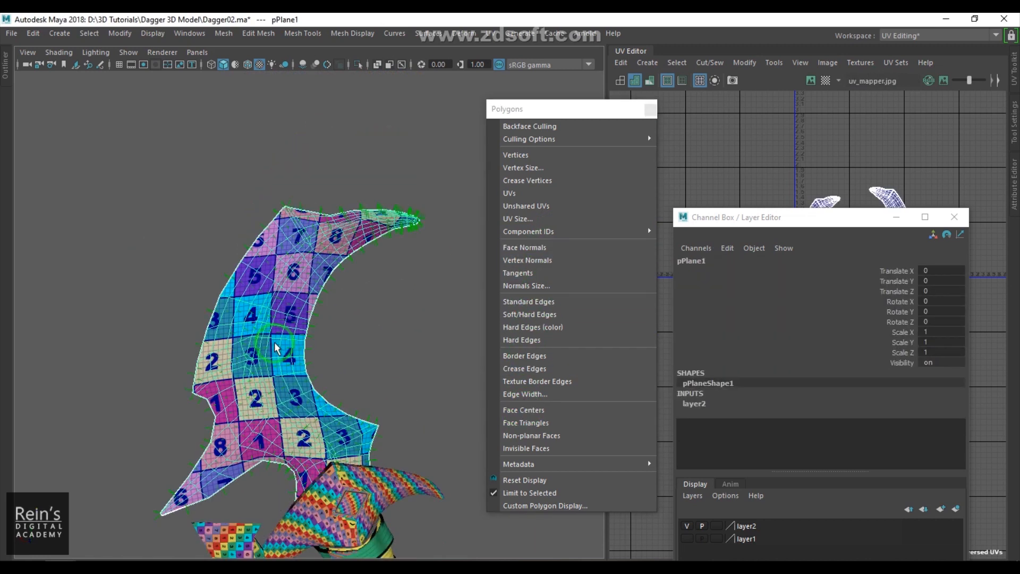
{"action": "scroll", "coordinate": [262, 440], "scroll_direction": "up", "scroll_amount": 3}
{"action": "scroll", "coordinate": [302, 372], "scroll_direction": "up", "scroll_amount": 2}
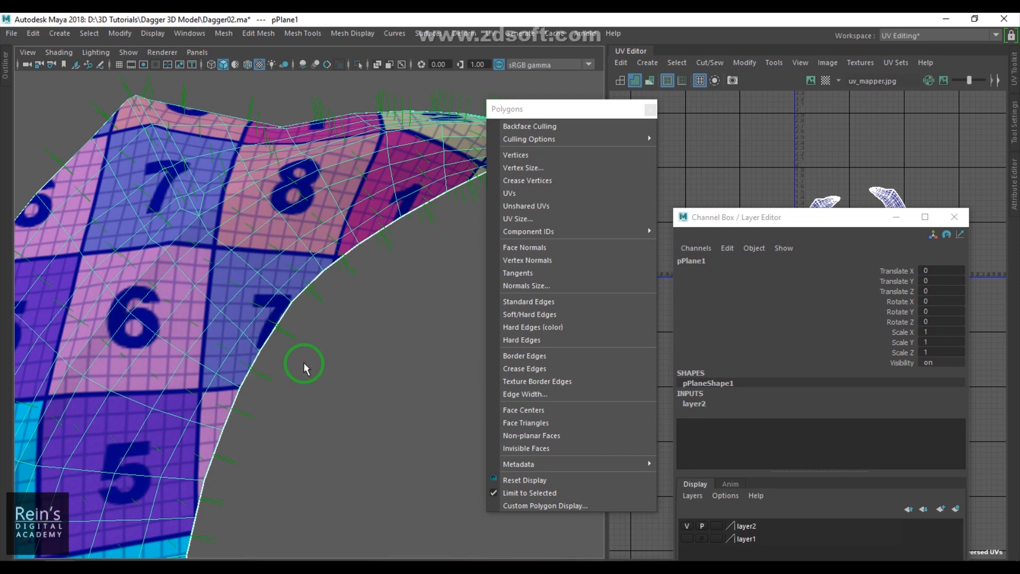
- Select the lower blade and display its face normals
{"action": "scroll", "coordinate": [303, 365], "scroll_direction": "down", "scroll_amount": 6}
{"action": "middle_click_drag", "start_coordinate": [310, 443], "coordinate": [298, 39], "text": "alt"}
{"action": "middle_click_drag", "start_coordinate": [289, 430], "coordinate": [323, 226], "text": "alt"}
{"action": "left_click", "coordinate": [286, 266]}
{"action": "scroll", "coordinate": [281, 274], "scroll_direction": "up", "scroll_amount": 3}
{"action": "middle_click_drag", "start_coordinate": [283, 271], "coordinate": [298, 347], "text": "alt"}
{"action": "left_click", "coordinate": [363, 317]}
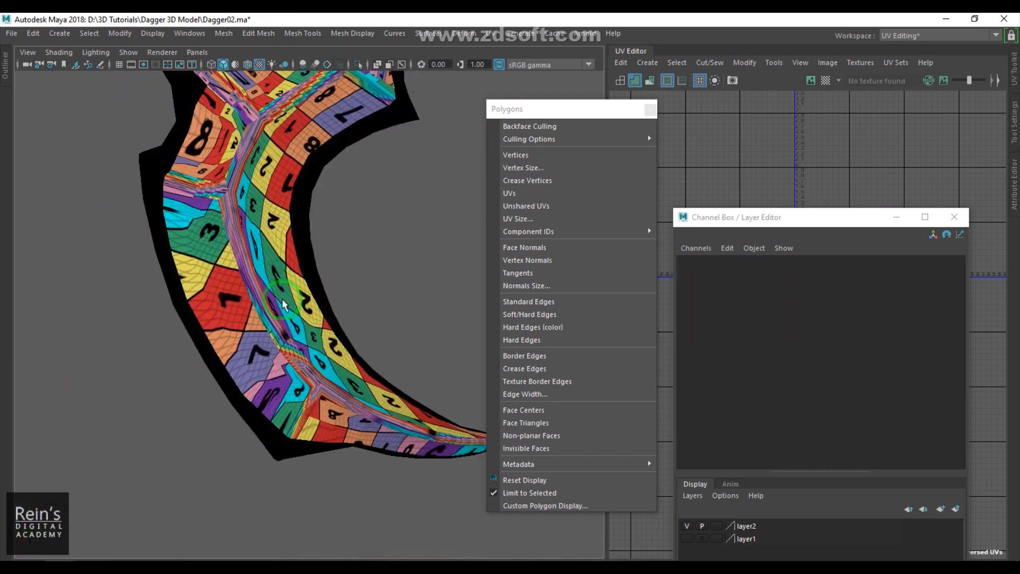
{"action": "left_click", "coordinate": [267, 389]}
{"action": "left_click", "coordinate": [548, 249]}
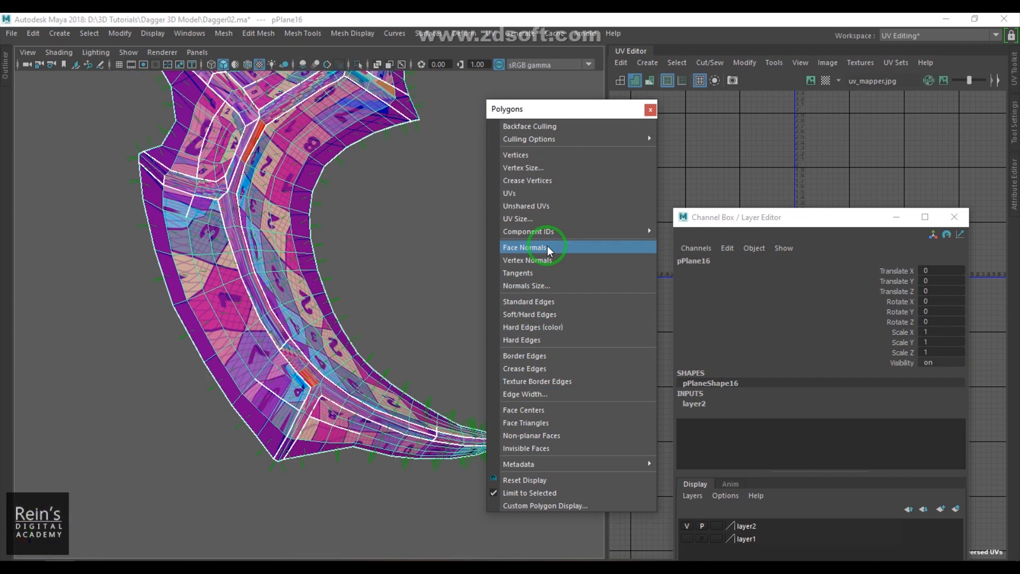
- Inspect the lower blade's face normals from several angles and close the floating Polygons panel
{"action": "left_click_drag", "start_coordinate": [369, 328], "coordinate": [399, 429], "text": "alt"}
{"action": "scroll", "coordinate": [385, 386], "scroll_direction": "up", "scroll_amount": 4}
{"action": "mouse_move", "coordinate": [386, 389]}
{"action": "left_mouse_down", "text": "alt"}
{"action": "mouse_move", "coordinate": [438, 373]}
{"action": "mouse_move", "coordinate": [333, 388]}
{"action": "mouse_move", "coordinate": [355, 418]}
{"action": "mouse_move", "coordinate": [340, 396]}
{"action": "mouse_move", "coordinate": [175, 335]}
{"action": "left_mouse_up", "text": "alt"}
{"action": "key", "text": "4"}
{"action": "scroll", "coordinate": [341, 392], "scroll_direction": "up", "scroll_amount": 3}
{"action": "key", "text": "5"}
{"action": "scroll", "coordinate": [337, 392], "scroll_direction": "down", "scroll_amount": 10}
{"action": "middle_click_drag", "start_coordinate": [175, 335], "coordinate": [180, 510], "text": "alt"}
{"action": "middle_click_drag", "start_coordinate": [281, 340], "coordinate": [297, 112], "text": "alt"}
{"action": "right_click_drag", "start_coordinate": [328, 391], "coordinate": [441, 435], "text": "alt"}
{"action": "left_click_drag", "start_coordinate": [441, 435], "coordinate": [347, 418], "text": "alt"}
{"action": "middle_click_drag", "start_coordinate": [347, 418], "coordinate": [411, 370], "text": "alt"}
{"action": "left_click", "coordinate": [650, 109]}
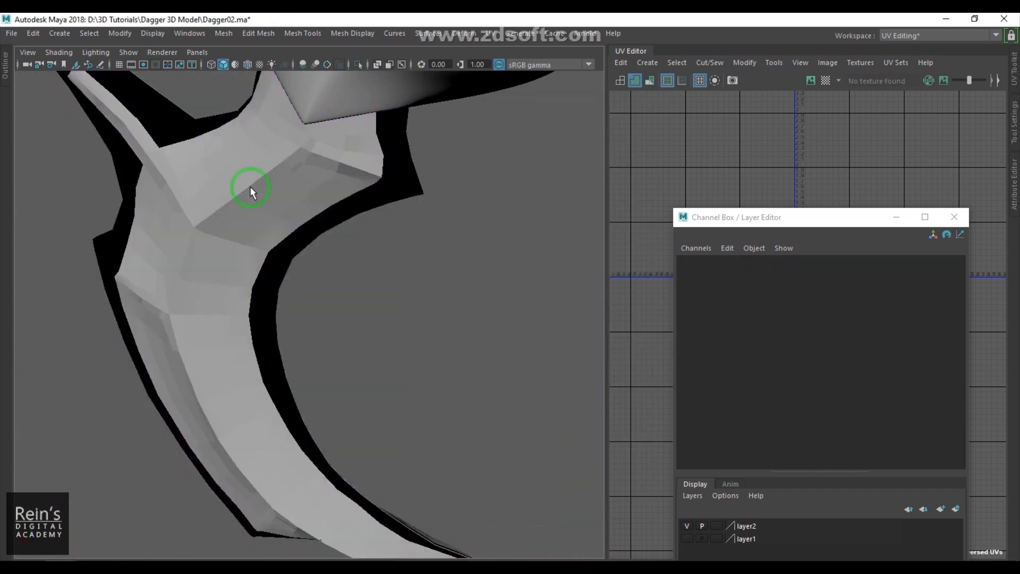
- Check the lower blade's scale values in the Channel Box and close it
{"action": "left_click", "coordinate": [955, 217]}
{"action": "key", "text": "f"}
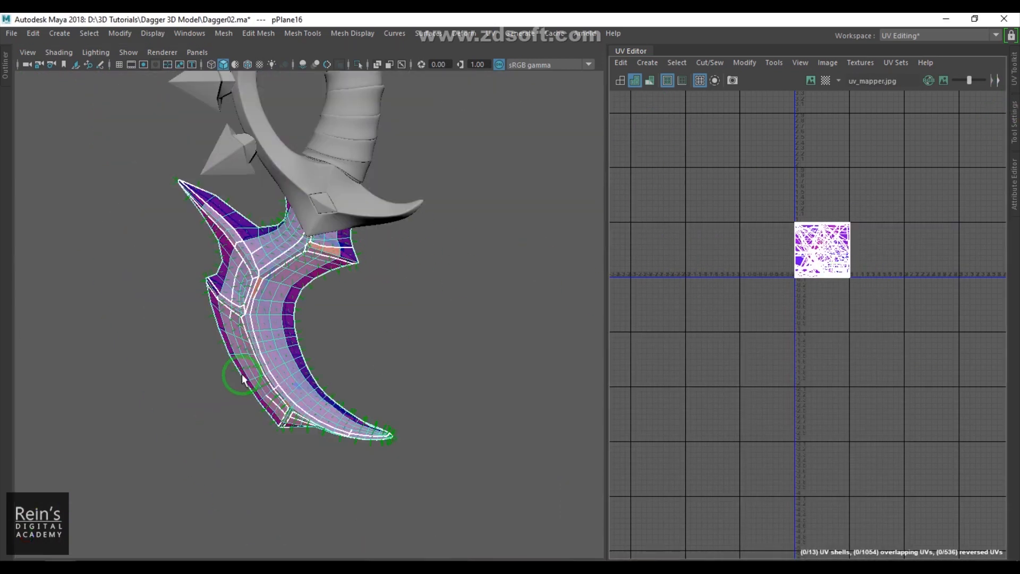
{"action": "key", "text": "space"}
{"action": "left_click_drag", "start_coordinate": [729, 298], "coordinate": [803, 298]}
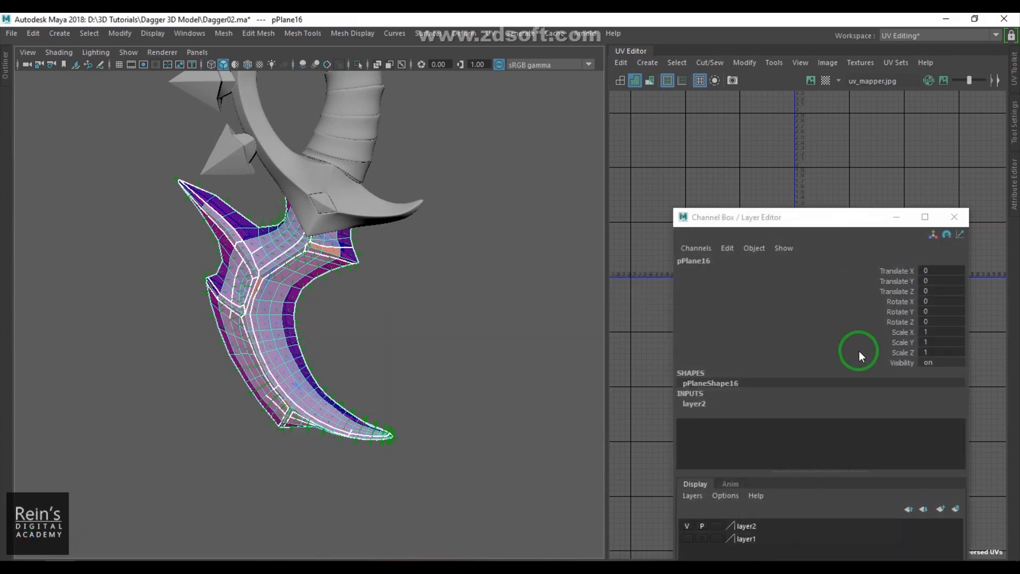
{"action": "left_click_drag", "start_coordinate": [934, 330], "coordinate": [944, 349]}
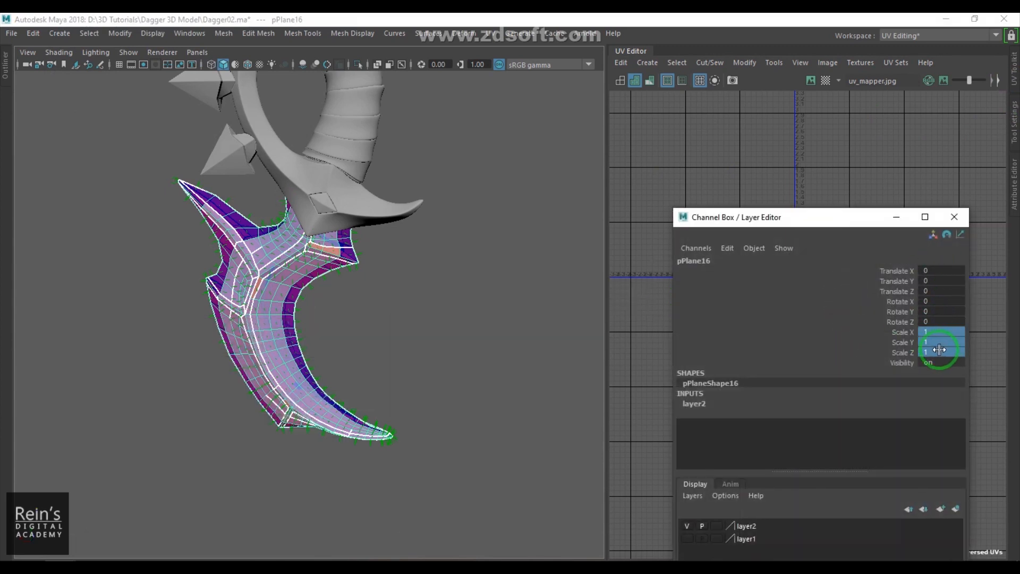
{"action": "left_click", "coordinate": [954, 217]}
- Switch to textured display and select the upper blade followed by the lower blade
{"action": "left_click", "coordinate": [429, 314]}
{"action": "scroll", "coordinate": [429, 314], "scroll_direction": "down", "scroll_amount": 5}
{"action": "middle_click_drag", "start_coordinate": [384, 289], "coordinate": [392, 348], "text": "alt"}
{"action": "key", "text": "6"}
{"action": "left_click", "coordinate": [301, 194]}
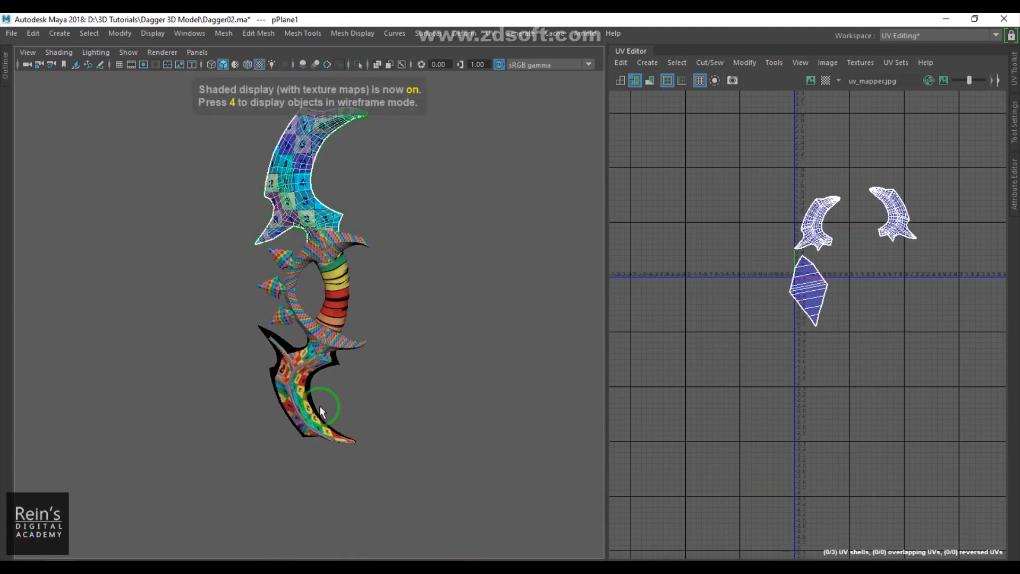
{"action": "left_click", "coordinate": [305, 408], "text": "shift"}
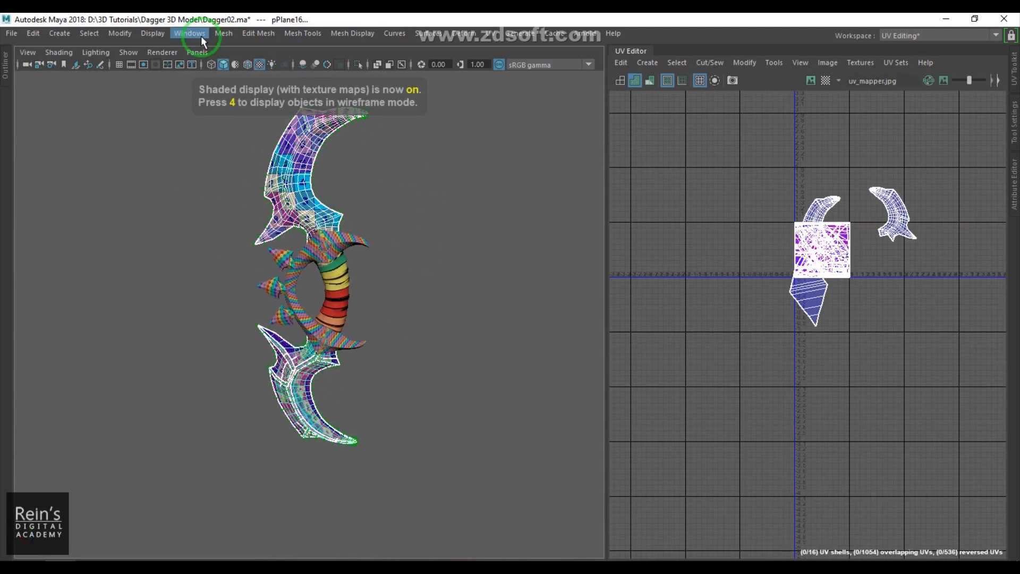
- Open the Transfer Attributes options and reset its settings to defaults
{"action": "left_click", "coordinate": [223, 33]}
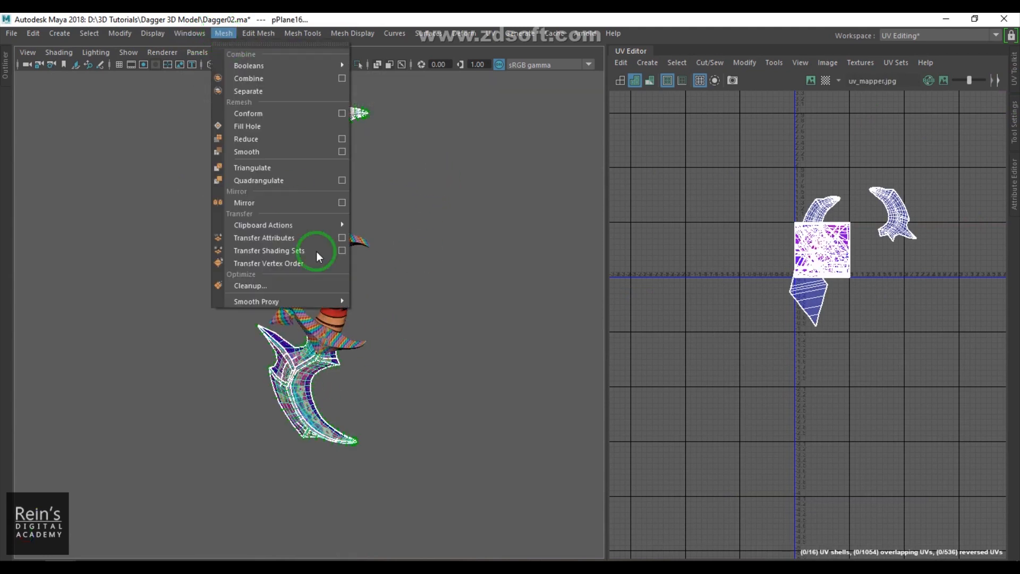
{"action": "left_click", "coordinate": [342, 239]}
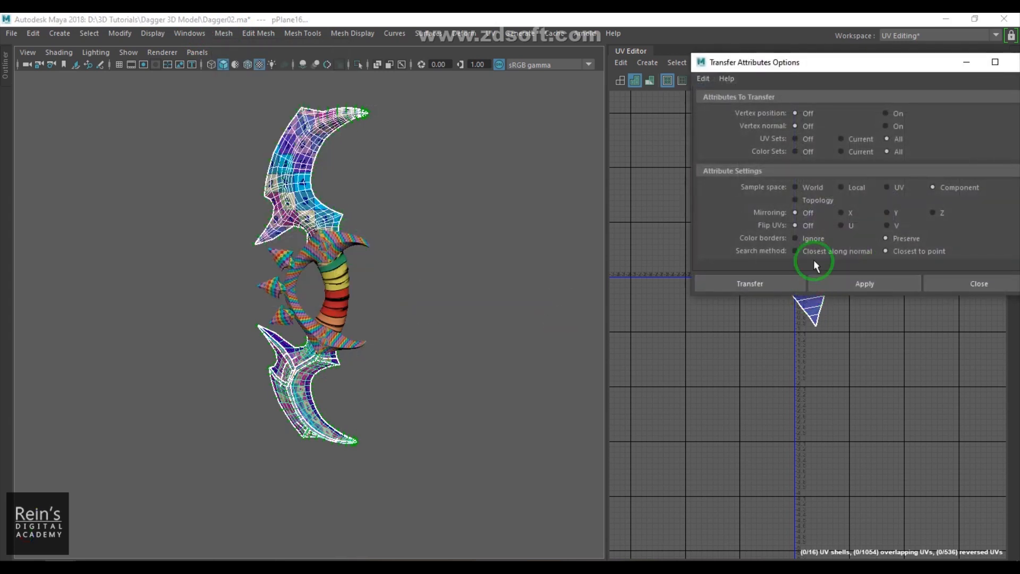
{"action": "left_click", "coordinate": [704, 79]}
{"action": "left_click", "coordinate": [721, 105]}
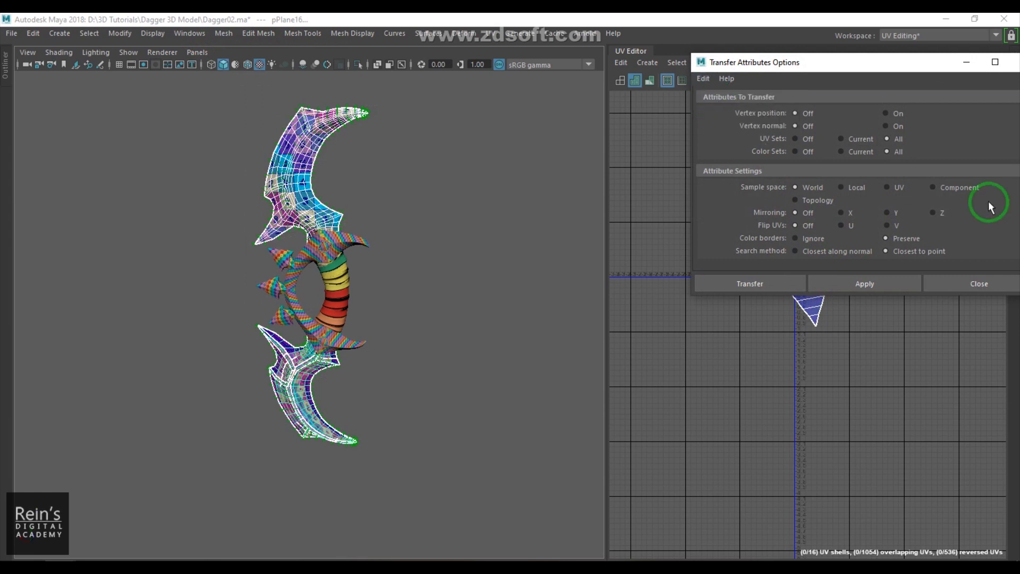
- Transfer the UVs to the lower blade with Component sample space, then undo the transfer
{"action": "left_click", "coordinate": [891, 279]}
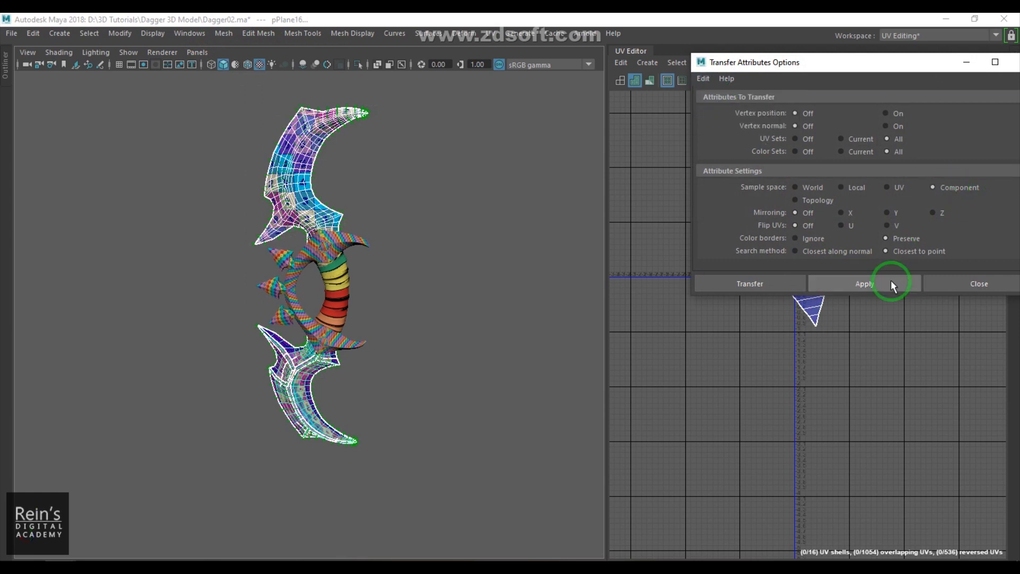
{"action": "left_click_drag", "start_coordinate": [898, 67], "coordinate": [917, 209]}
{"action": "right_click_drag", "start_coordinate": [417, 316], "coordinate": [429, 331], "text": "alt"}
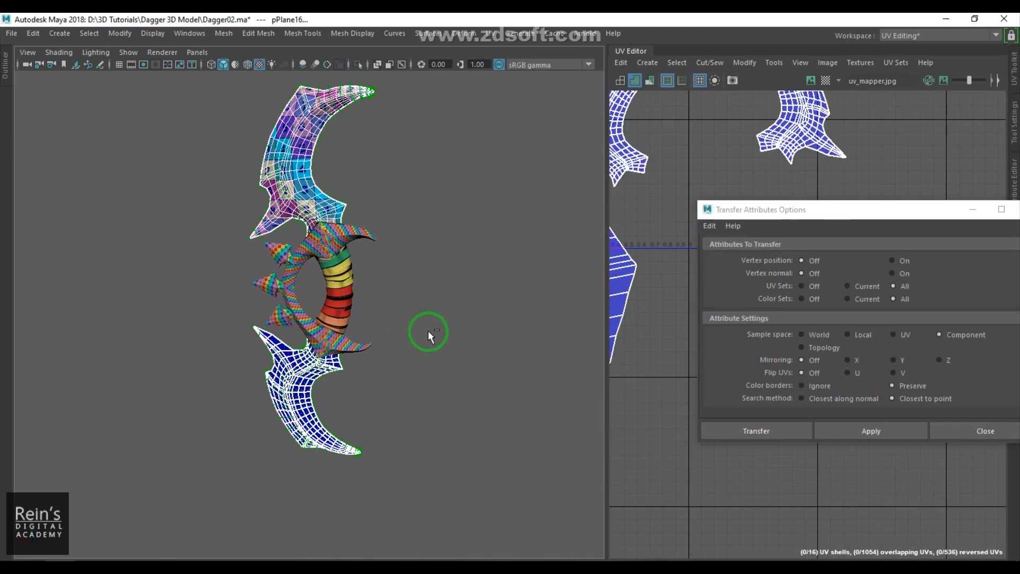
{"action": "key", "text": "ctrl+z"}
- Apply the UV transfer with the sample space set to UV
{"action": "left_click", "coordinate": [895, 335]}
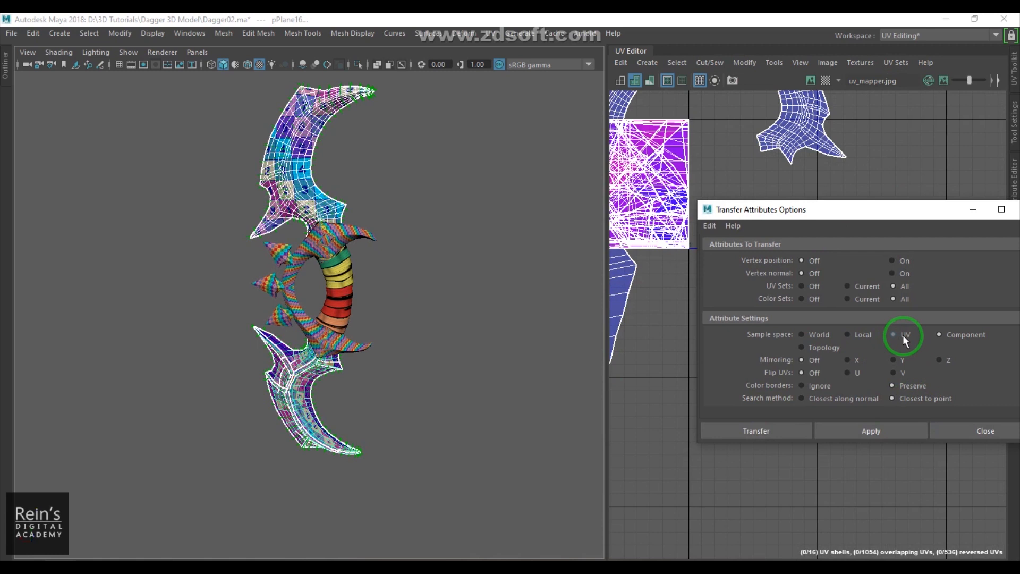
{"action": "left_click", "coordinate": [886, 430]}
{"action": "right_click_drag", "start_coordinate": [371, 337], "coordinate": [458, 368], "text": "alt"}
- Set the sample space to Local, apply the UV transfer and close the dialog
{"action": "left_click", "coordinate": [847, 400]}
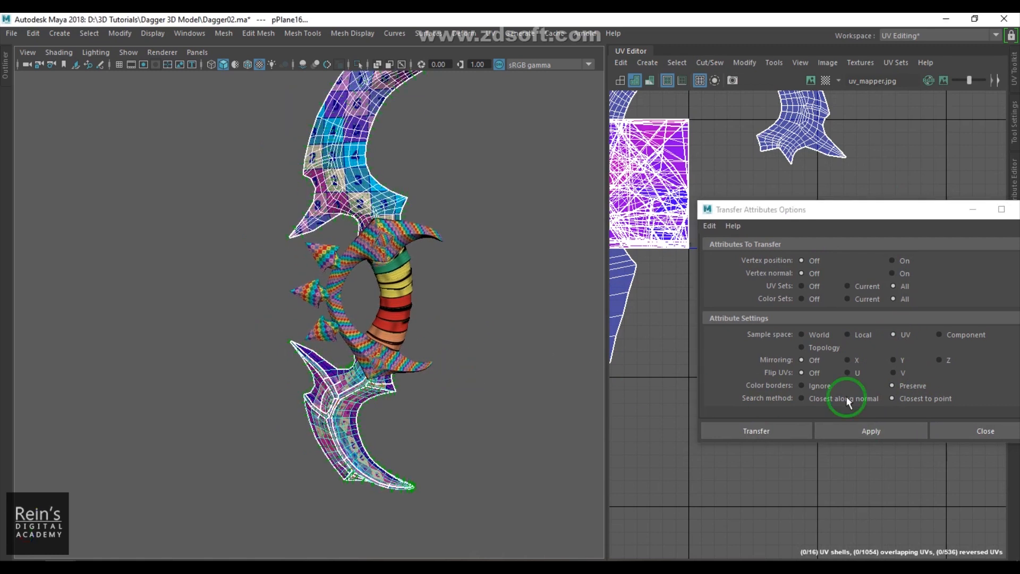
{"action": "left_click", "coordinate": [860, 343]}
{"action": "left_click", "coordinate": [861, 432]}
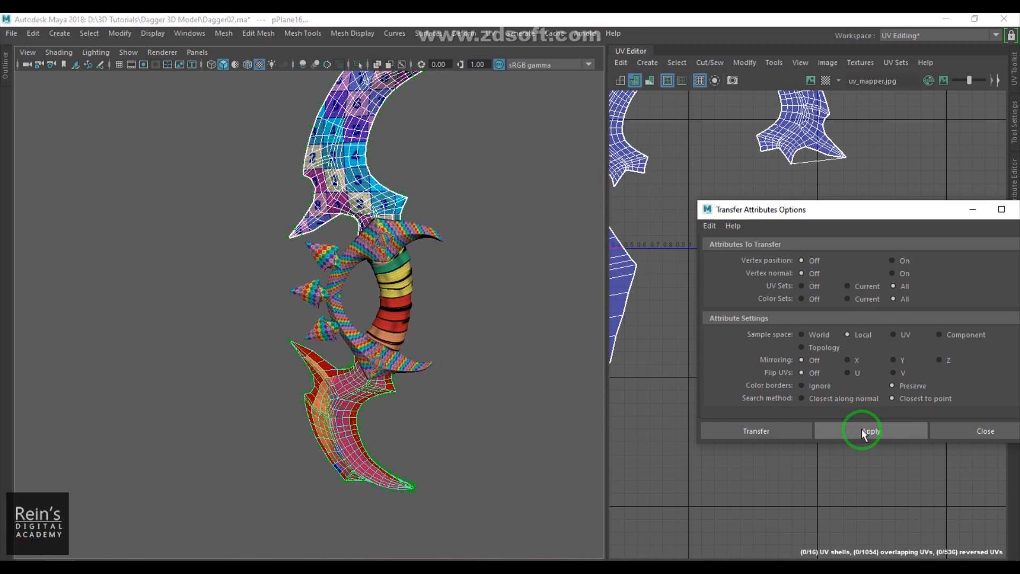
{"action": "left_click", "coordinate": [969, 429]}
- Select the lower blade, isolate it and inspect its transferred UVs from several angles
{"action": "left_click", "coordinate": [484, 409]}
{"action": "left_click", "coordinate": [350, 401]}
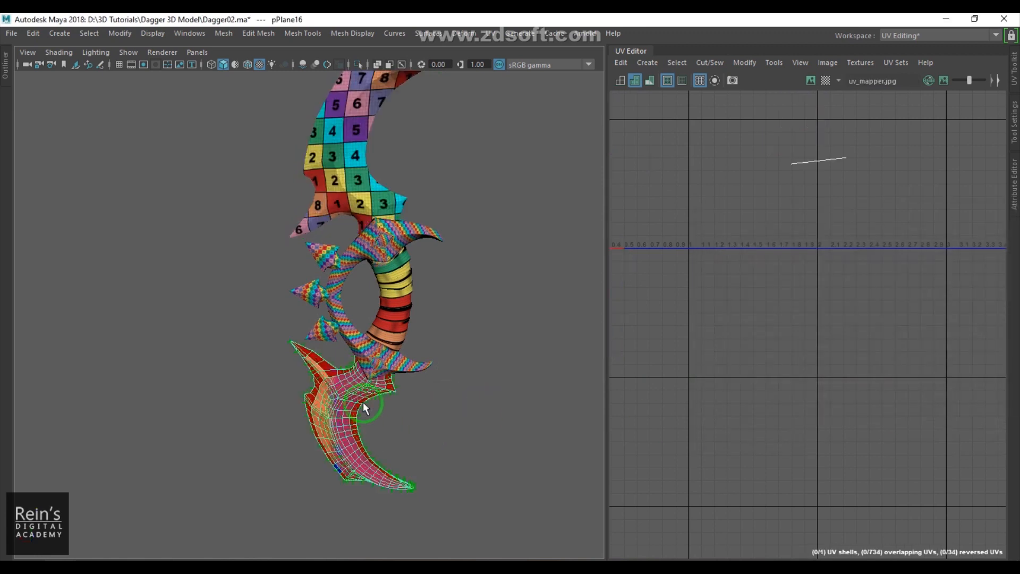
{"action": "left_click_drag", "start_coordinate": [419, 370], "coordinate": [470, 338], "text": "alt"}
{"action": "scroll", "coordinate": [430, 394], "scroll_direction": "up", "scroll_amount": 6}
{"action": "middle_click_drag", "start_coordinate": [424, 442], "coordinate": [308, 255], "text": "alt"}
{"action": "scroll", "coordinate": [309, 255], "scroll_direction": "up", "scroll_amount": 3}
{"action": "key", "text": "ctrl+1"}
{"action": "scroll", "coordinate": [358, 275], "scroll_direction": "down", "scroll_amount": 3}
{"action": "left_click_drag", "start_coordinate": [366, 283], "coordinate": [415, 294], "text": "alt"}
{"action": "key", "text": "ctrl+1"}
{"action": "scroll", "coordinate": [417, 291], "scroll_direction": "down", "scroll_amount": 3}
{"action": "middle_click_drag", "start_coordinate": [416, 291], "coordinate": [425, 356], "text": "alt"}
{"action": "right_click_drag", "start_coordinate": [424, 356], "coordinate": [467, 374], "text": "alt"}
{"action": "middle_click_drag", "start_coordinate": [466, 373], "coordinate": [463, 313], "text": "alt"}
{"action": "right_click_drag", "start_coordinate": [463, 312], "coordinate": [425, 395], "text": "alt"}
- Open the Cleanup options and enlarge the dialog to show all its settings
{"action": "left_click", "coordinate": [224, 32]}
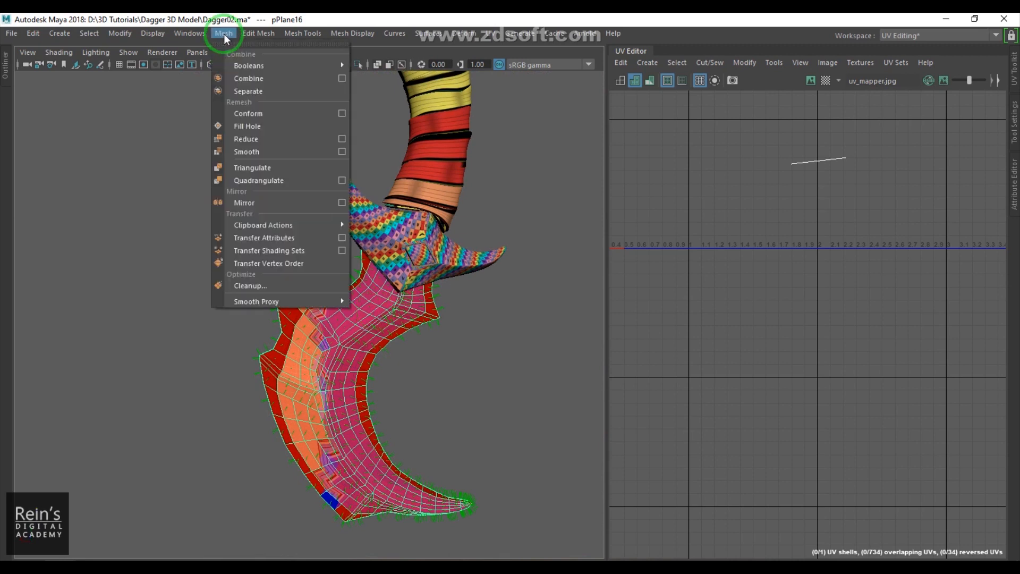
{"action": "left_click", "coordinate": [291, 284]}
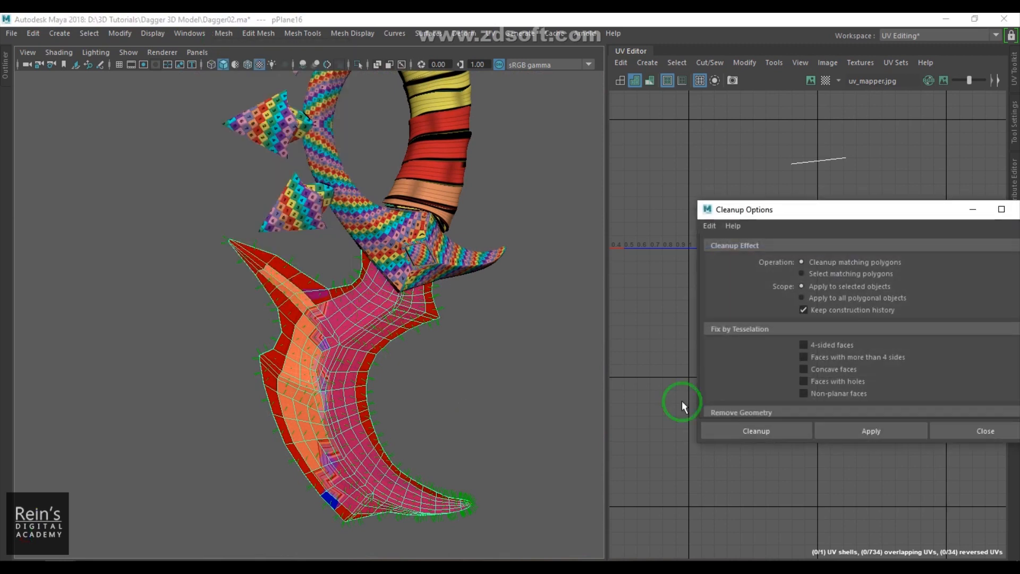
{"action": "left_click_drag", "start_coordinate": [824, 210], "coordinate": [535, 95]}
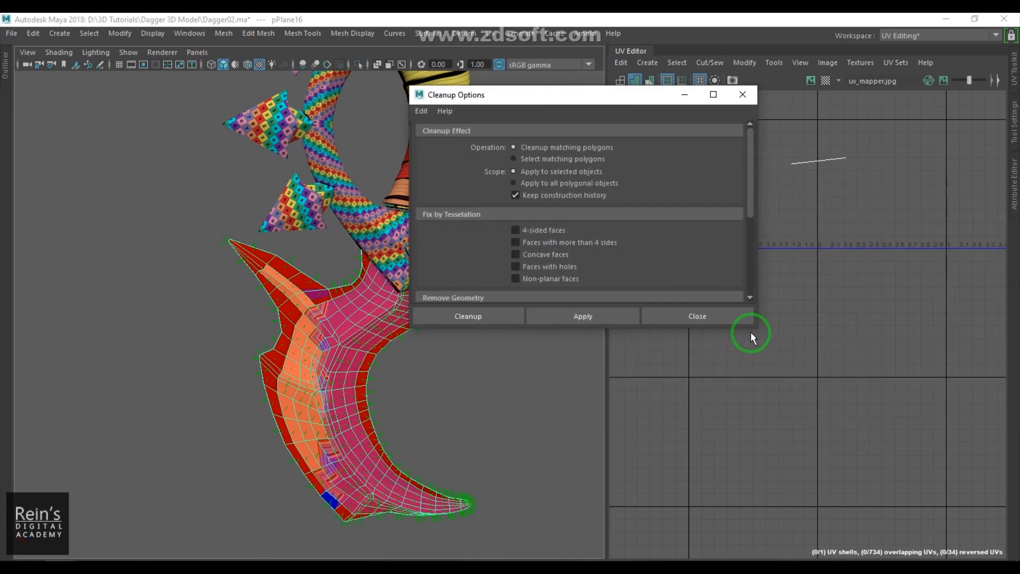
{"action": "left_click_drag", "start_coordinate": [754, 330], "coordinate": [876, 450]}
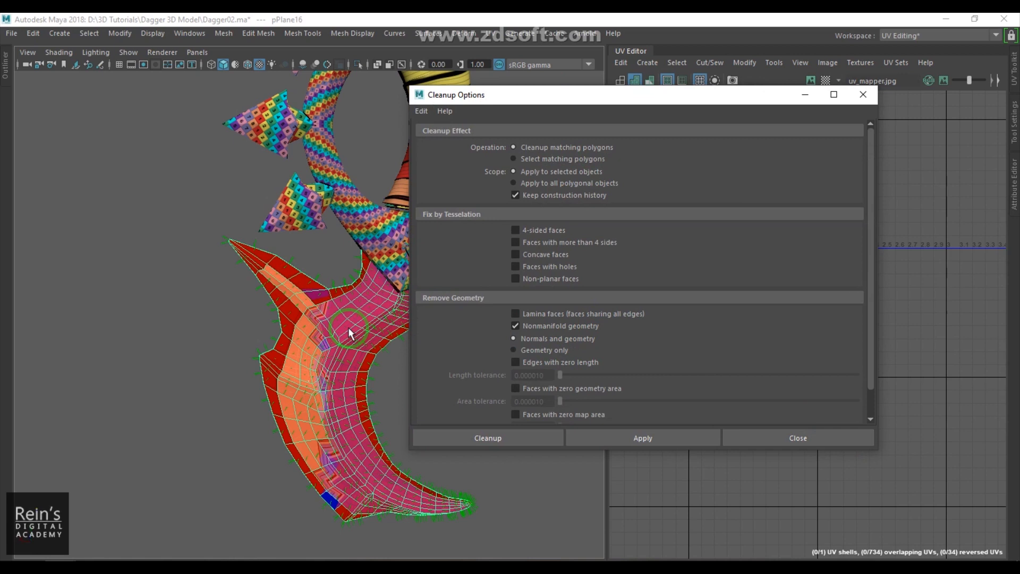
- Switch to shaded display, reselect the lower blade and toggle its vertex normals display
{"action": "key", "text": "5"}
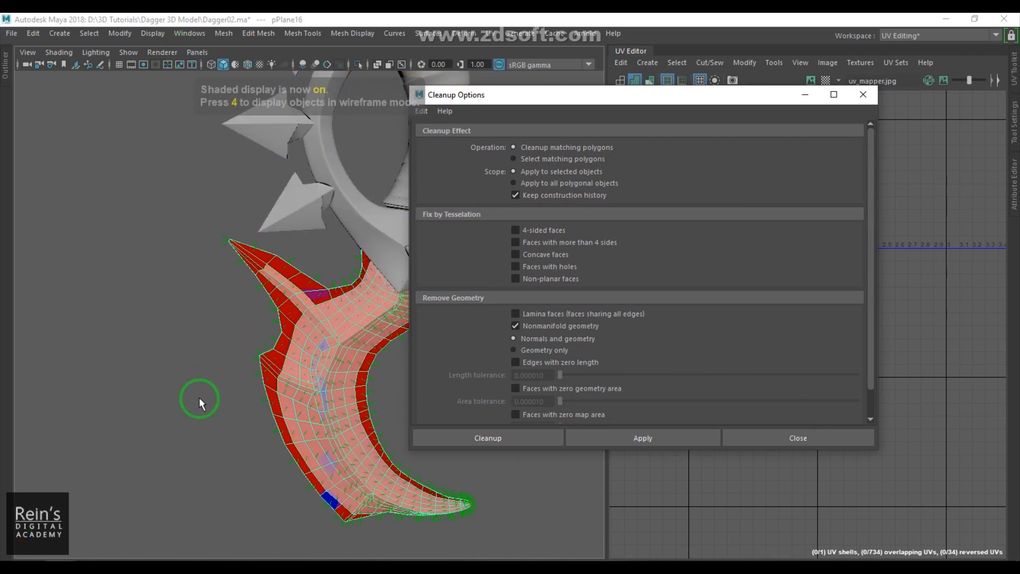
{"action": "left_click", "coordinate": [192, 396]}
{"action": "left_click", "coordinate": [301, 375]}
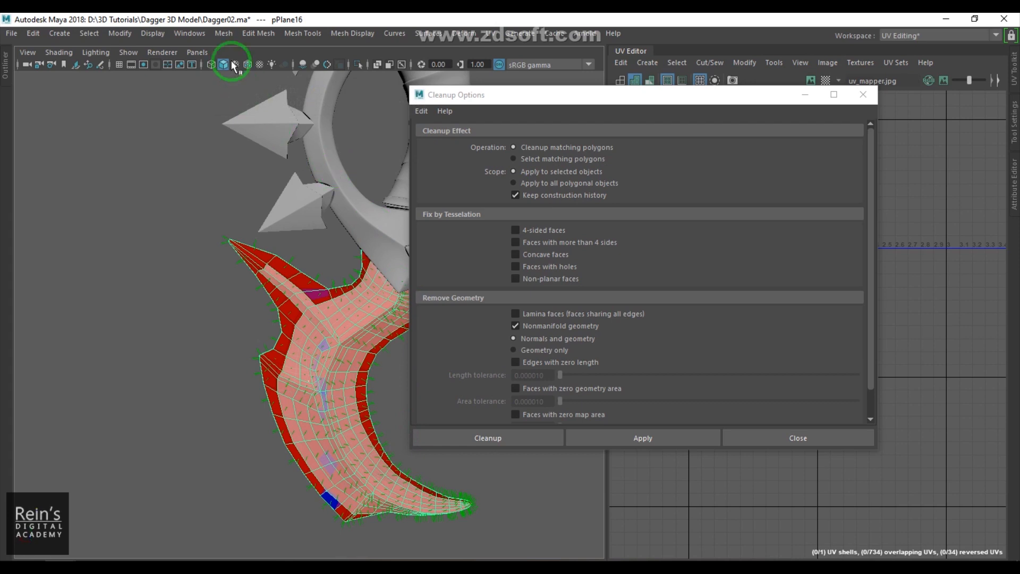
{"action": "left_click", "coordinate": [152, 32]}
{"action": "mouse_move", "coordinate": [295, 209]}
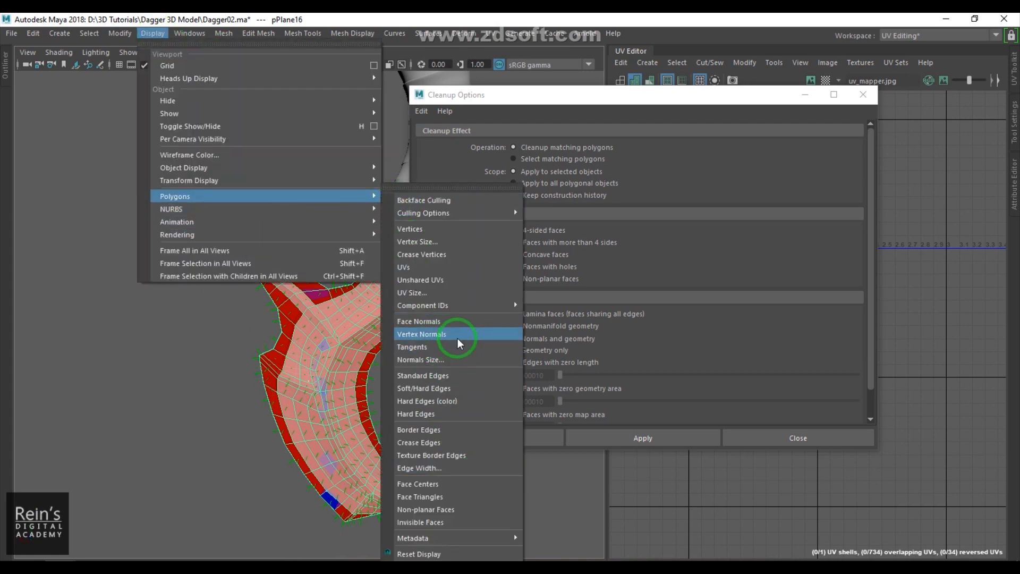
{"action": "left_click", "coordinate": [458, 346]}
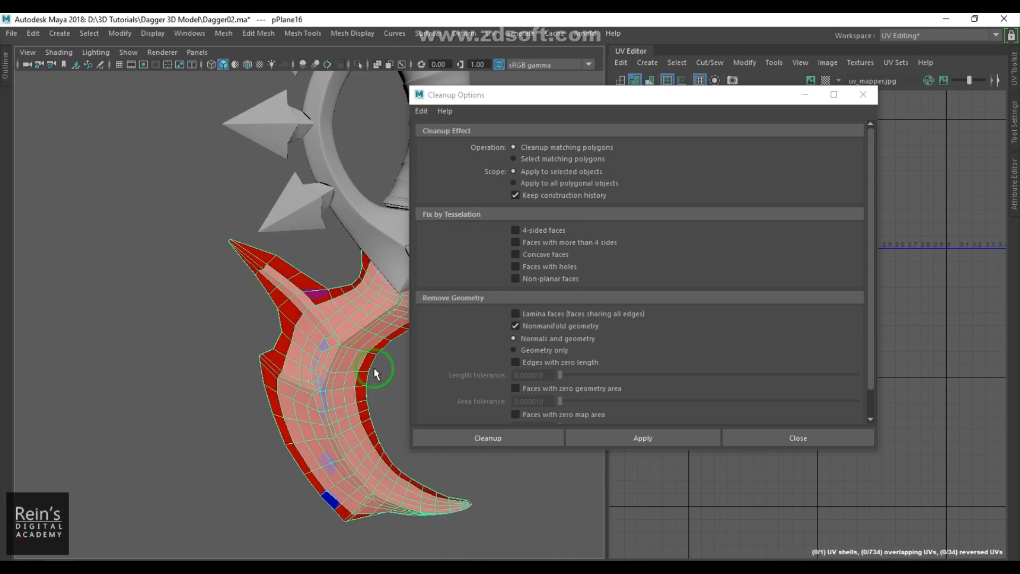
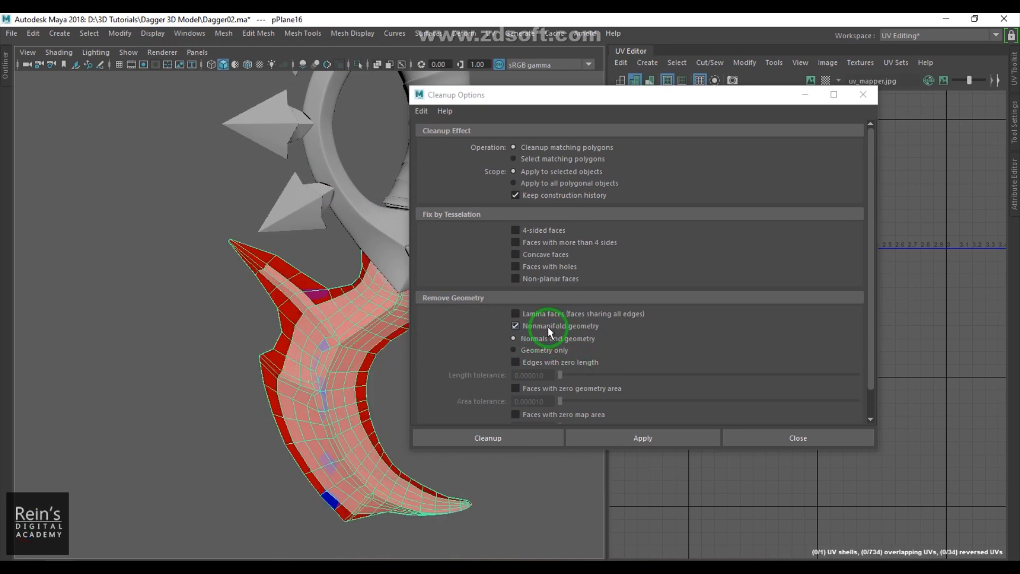
- Run Cleanup on the lower blade and reselect it
{"action": "left_click", "coordinate": [504, 439]}
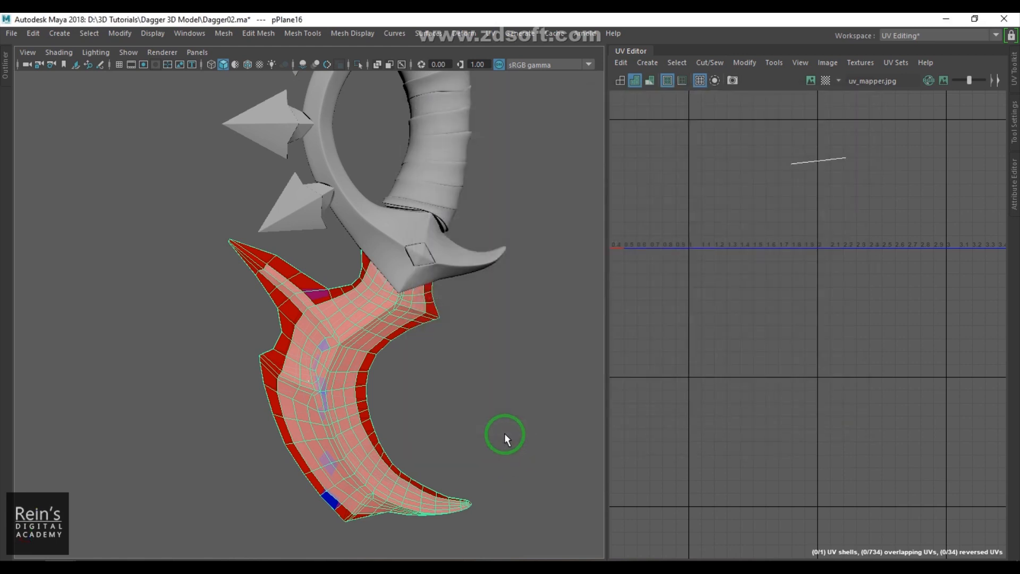
{"action": "left_click", "coordinate": [504, 433]}
{"action": "left_click", "coordinate": [325, 333]}
{"action": "scroll", "coordinate": [486, 205], "scroll_direction": "down", "scroll_amount": 5}
{"action": "left_click", "coordinate": [312, 153], "text": "shift"}
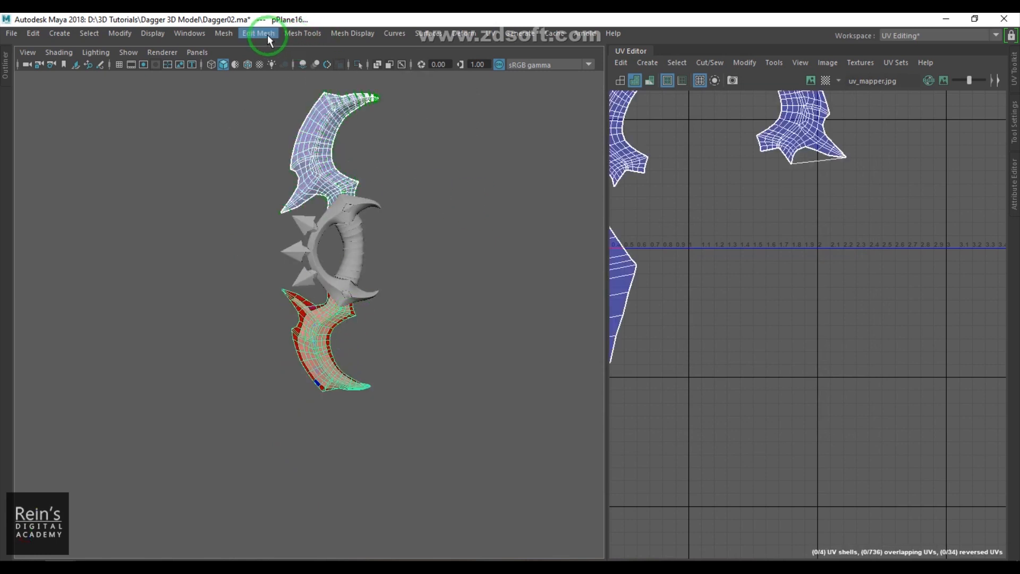
{"action": "left_click", "coordinate": [224, 33]}
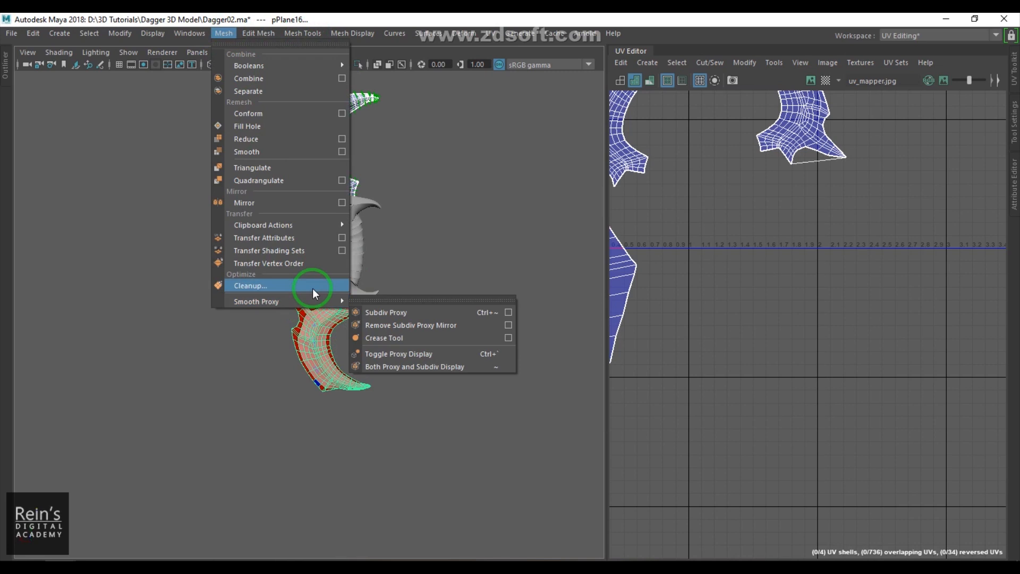
{"action": "left_click", "coordinate": [342, 238]}
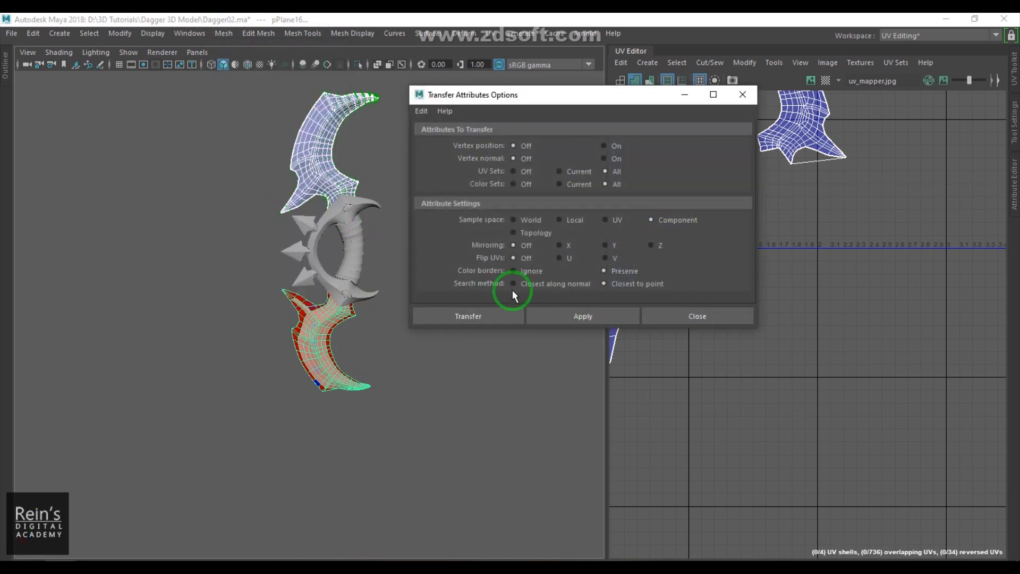
{"action": "left_click", "coordinate": [432, 356]}
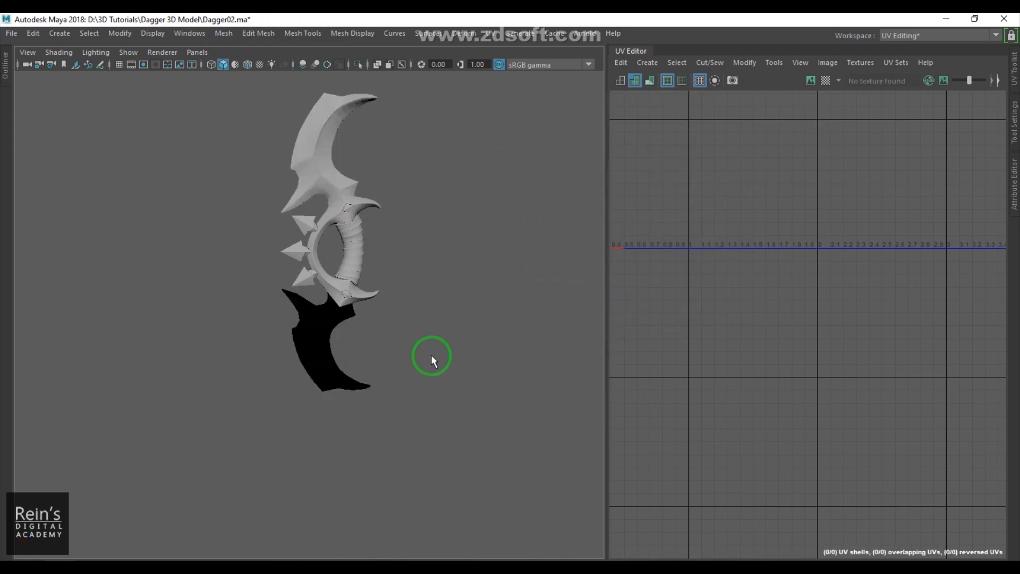
- Switch to textured display, select the lower blade and reverse its normals
{"action": "key", "text": "6"}
{"action": "left_click", "coordinate": [346, 336]}
{"action": "left_click_drag", "start_coordinate": [442, 326], "coordinate": [538, 392], "text": "alt"}
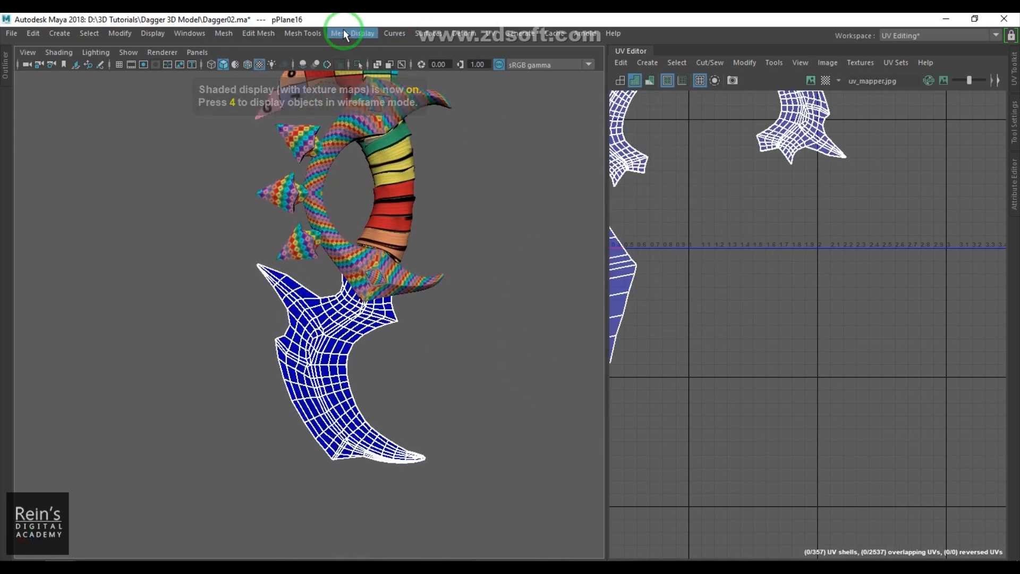
{"action": "left_click", "coordinate": [343, 31]}
{"action": "left_click", "coordinate": [397, 92]}
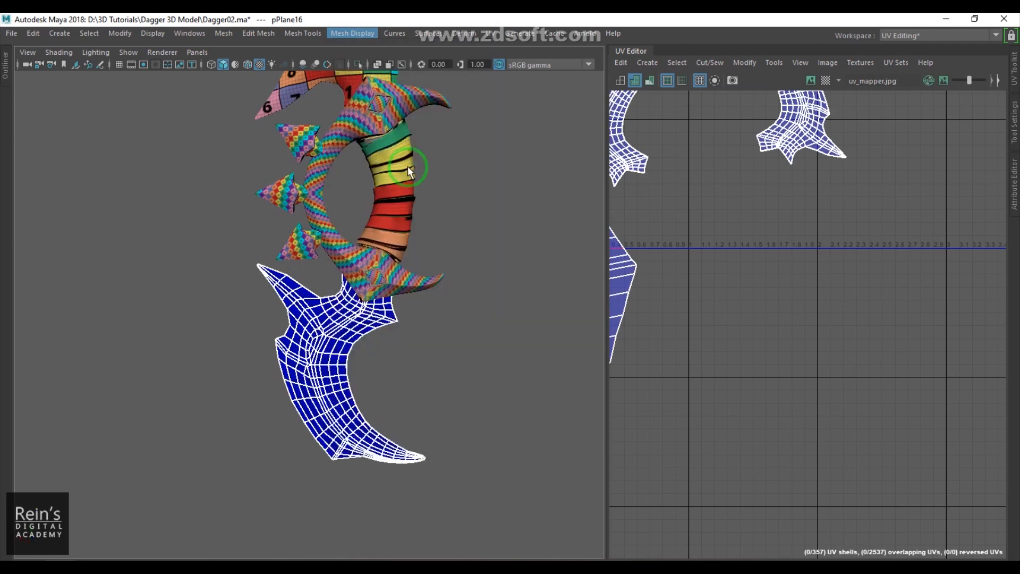
- Orbit around the lower blade to inspect its shading and texture display
{"action": "left_click", "coordinate": [485, 311]}
{"action": "left_click_drag", "start_coordinate": [487, 365], "coordinate": [486, 365]}
{"action": "middle_click_drag", "start_coordinate": [486, 305], "coordinate": [475, 342], "text": "alt"}
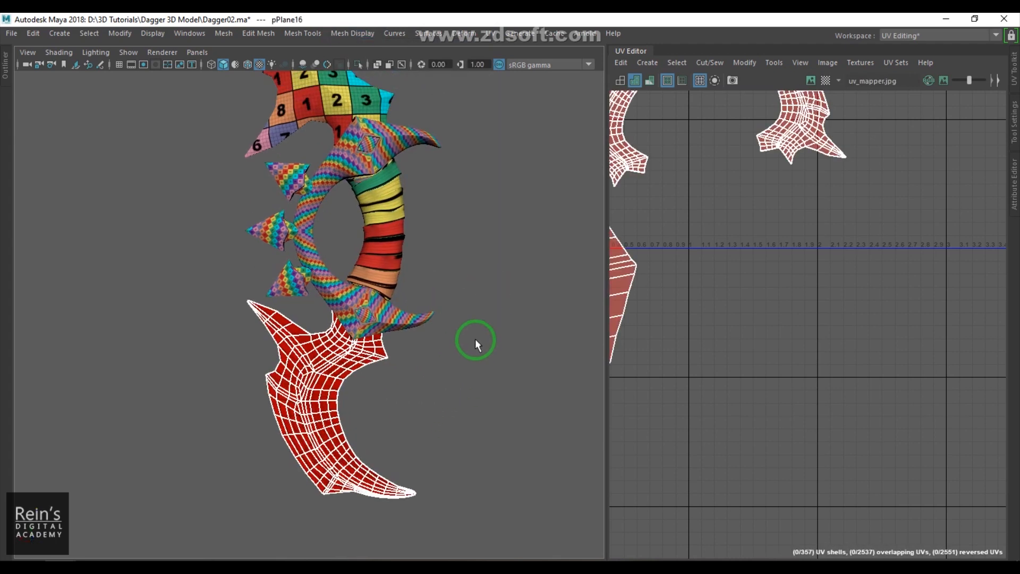
{"action": "left_click", "coordinate": [498, 344]}
{"action": "left_click_drag", "start_coordinate": [499, 344], "coordinate": [374, 370], "text": "alt"}
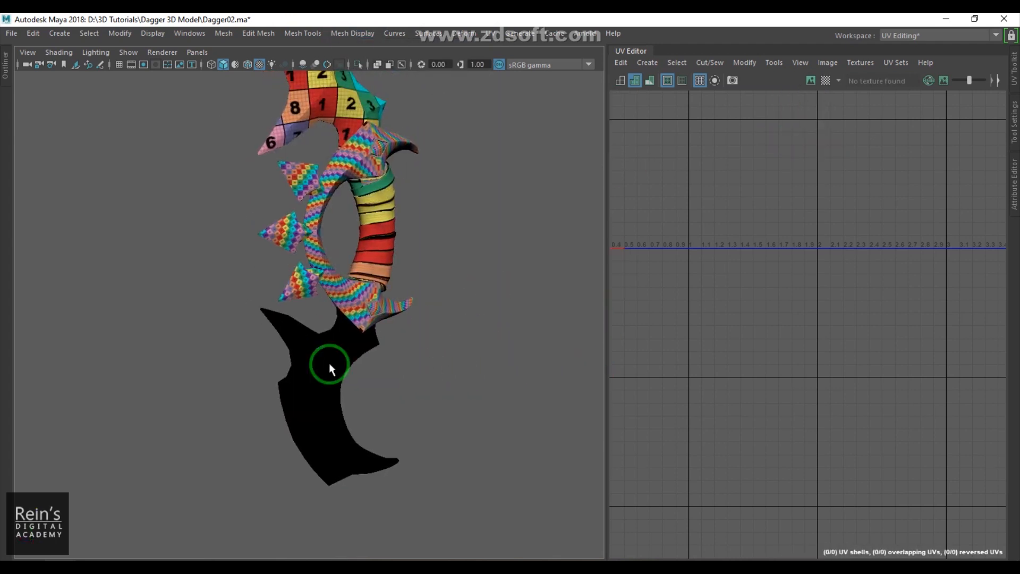
{"action": "left_click_drag", "start_coordinate": [270, 354], "coordinate": [407, 388]}
{"action": "right_click_drag", "start_coordinate": [348, 355], "coordinate": [428, 553]}
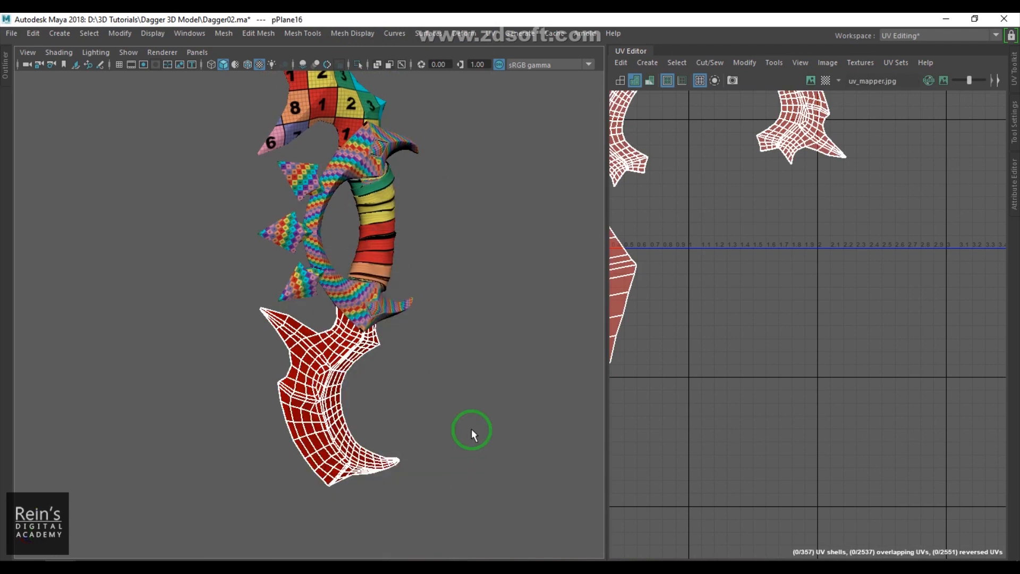
{"action": "left_click", "coordinate": [499, 425]}
{"action": "left_click_drag", "start_coordinate": [499, 426], "coordinate": [431, 421], "text": "alt"}
{"action": "left_click_drag", "start_coordinate": [227, 369], "coordinate": [484, 411]}
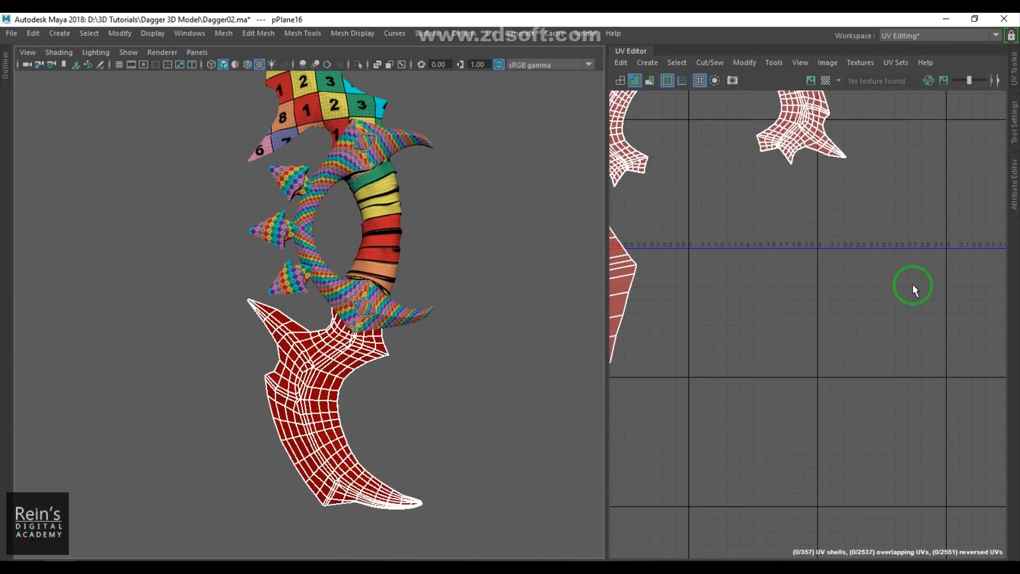
- Select all of the lower blade's UVs in the UV Editor and flip them
{"action": "scroll", "coordinate": [814, 278], "scroll_direction": "down", "scroll_amount": 3}
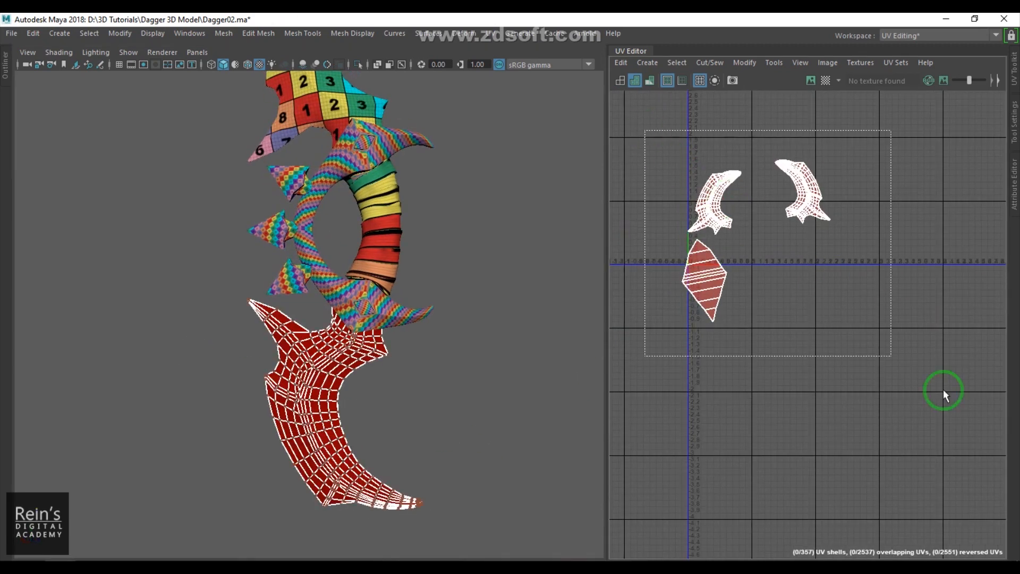
{"action": "left_click_drag", "start_coordinate": [824, 304], "coordinate": [934, 340]}
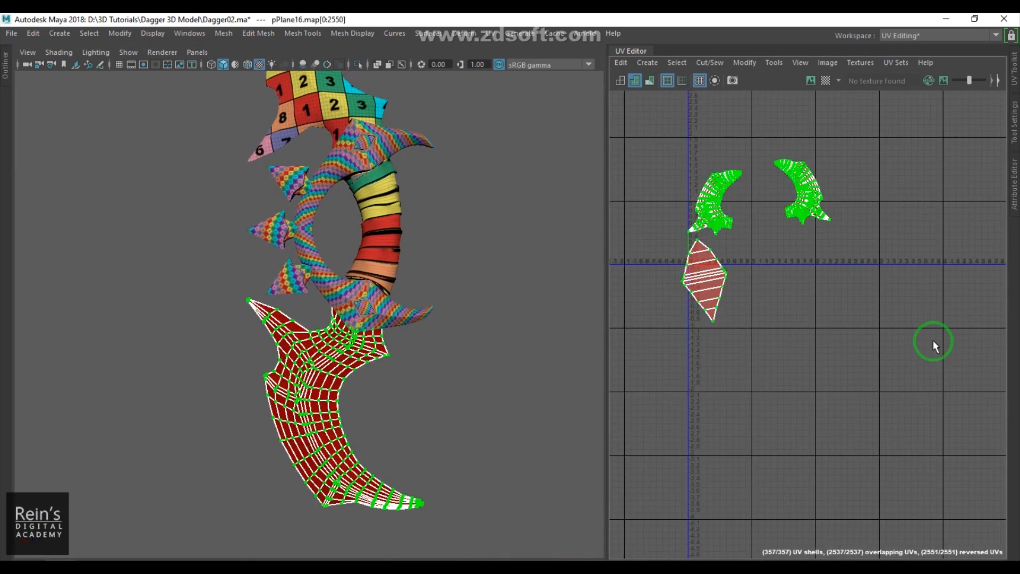
{"action": "left_click", "coordinate": [749, 68]}
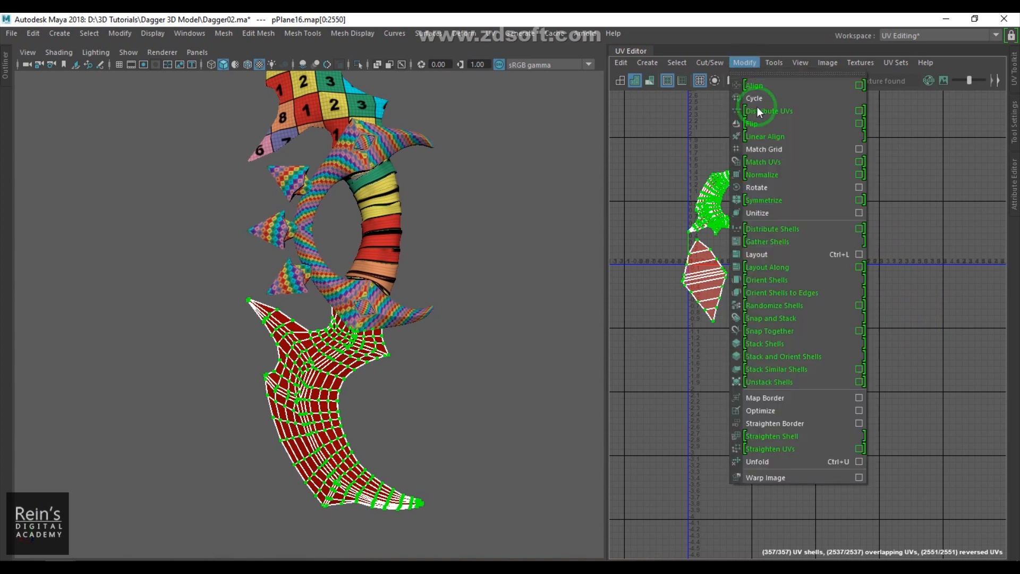
{"action": "left_click", "coordinate": [793, 116]}
{"action": "left_click", "coordinate": [838, 253]}
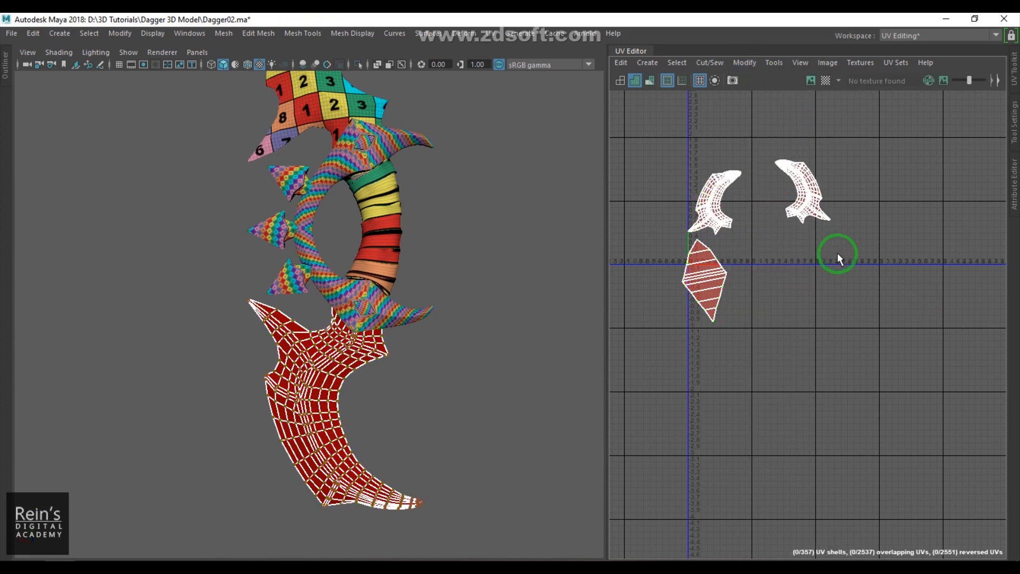
- Select the lower blade and delete it
{"action": "left_click", "coordinate": [514, 362]}
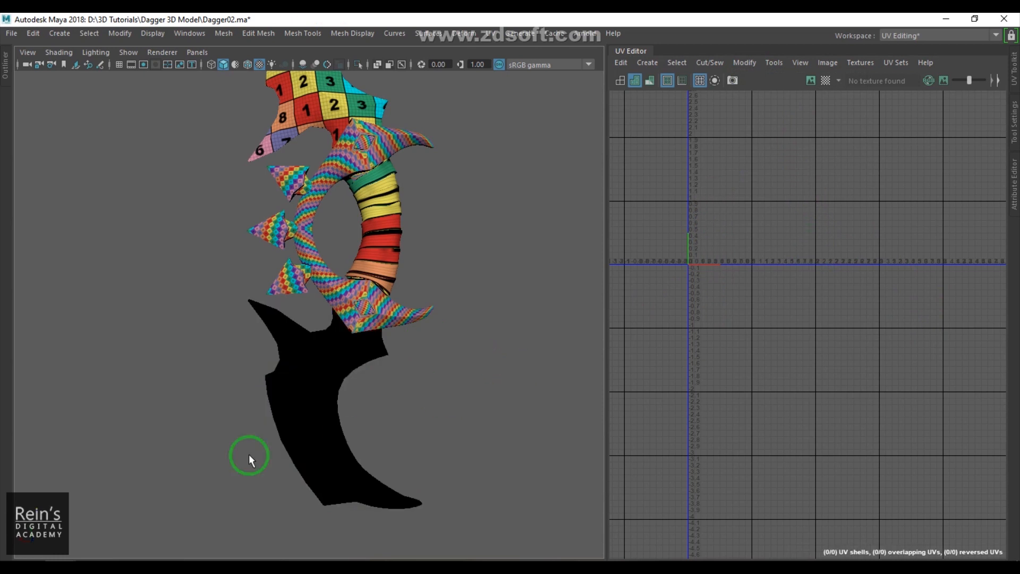
{"action": "scroll", "coordinate": [340, 405], "scroll_direction": "down", "scroll_amount": 3}
{"action": "left_click_drag", "start_coordinate": [226, 382], "coordinate": [397, 409]}
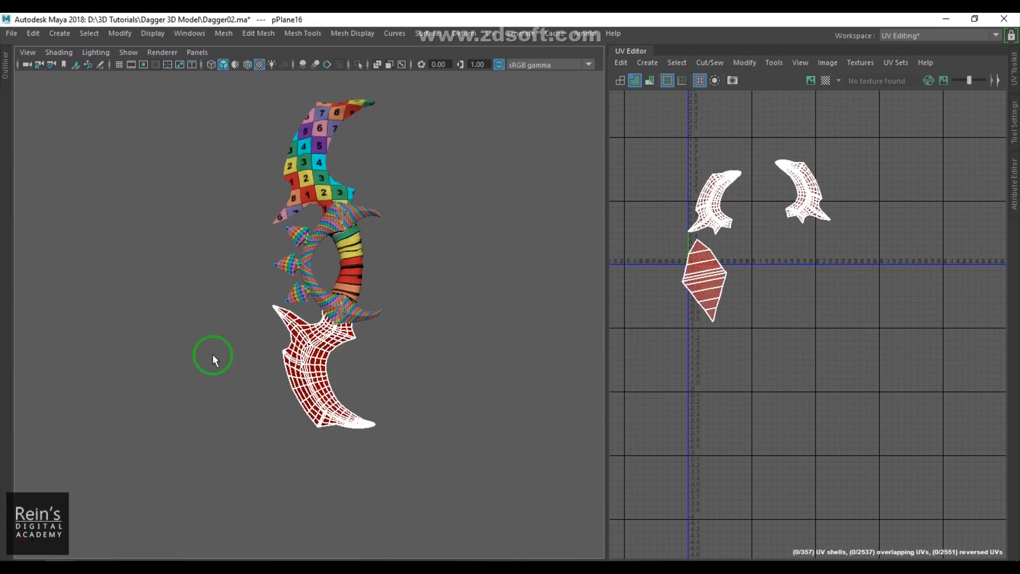
{"action": "left_click_drag", "start_coordinate": [613, 457], "coordinate": [671, 457]}
{"action": "left_click", "coordinate": [192, 405]}
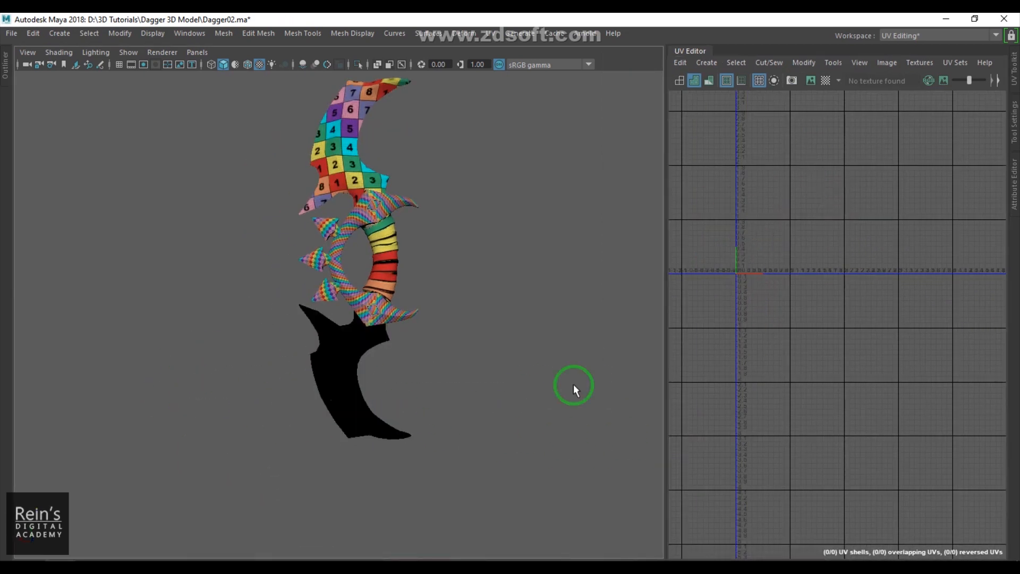
{"action": "left_click_drag", "start_coordinate": [663, 368], "coordinate": [573, 372]}
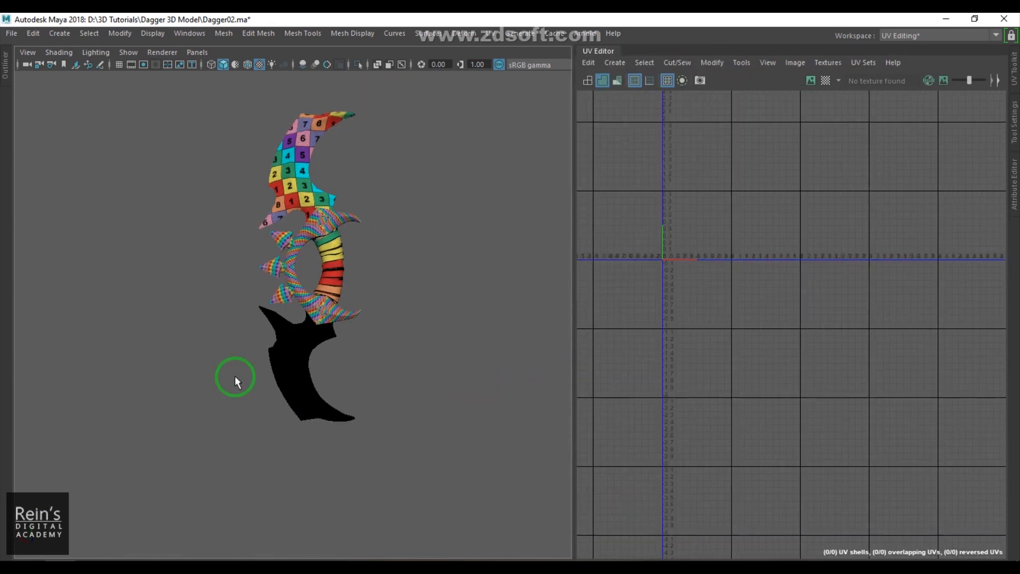
{"action": "left_click_drag", "start_coordinate": [182, 363], "coordinate": [430, 416]}
{"action": "key", "text": "Delete"}
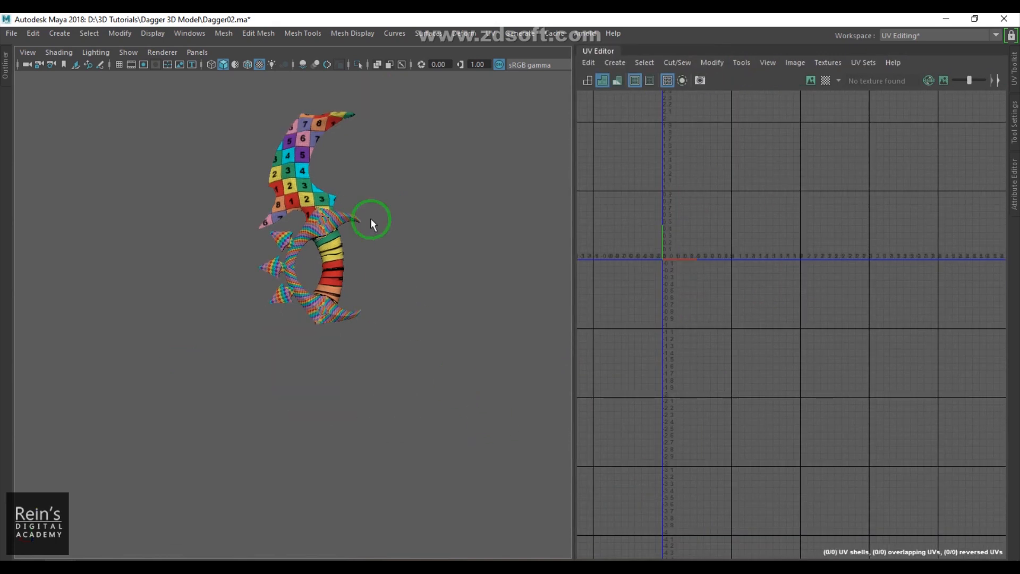
- Select the upper blade and toggle its face normals display
{"action": "left_click", "coordinate": [308, 186]}
{"action": "scroll", "coordinate": [345, 281], "scroll_direction": "up", "scroll_amount": 5}
{"action": "scroll", "coordinate": [380, 292], "scroll_direction": "down", "scroll_amount": 3}
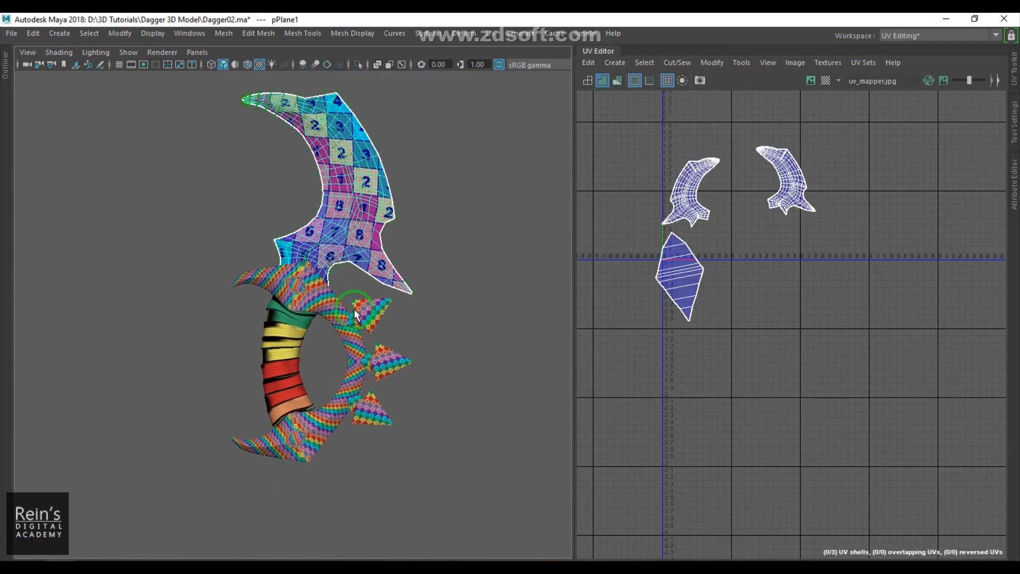
{"action": "left_click", "coordinate": [153, 33]}
{"action": "mouse_move", "coordinate": [237, 200]}
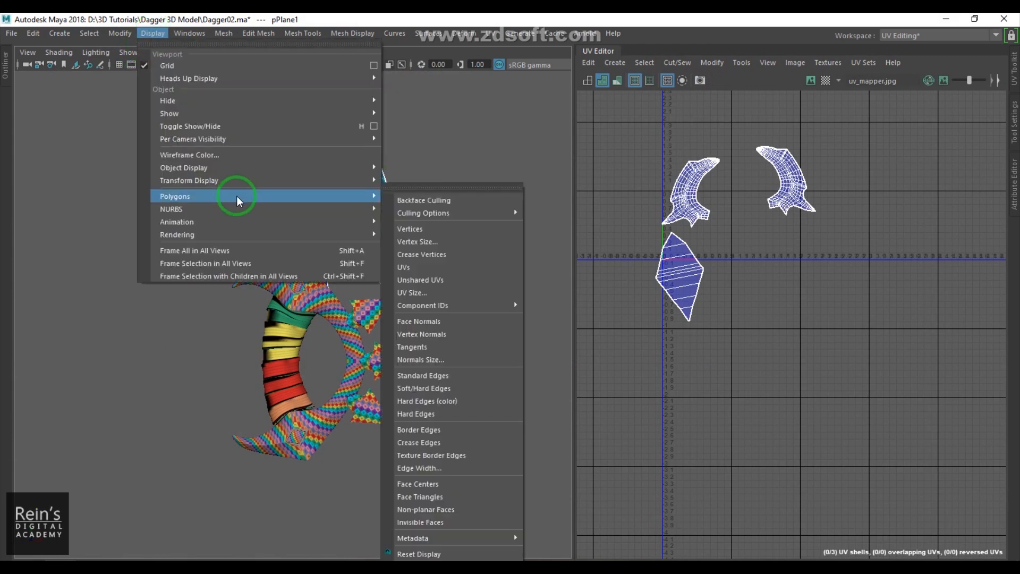
{"action": "left_click", "coordinate": [412, 321]}
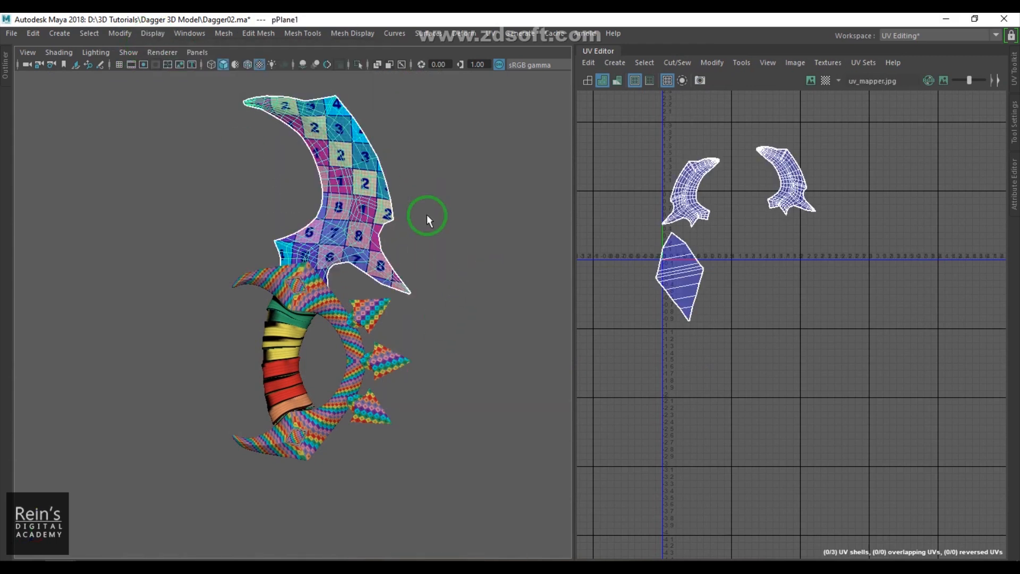
- Mirror a copy of the upper blade below the guard by setting its Scale Y to -1
{"action": "key", "text": "w"}
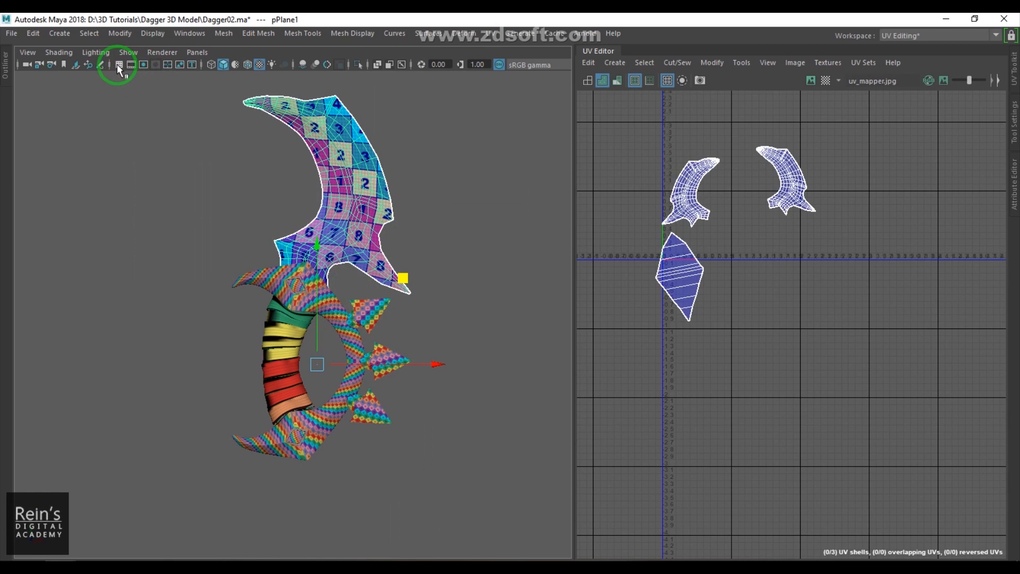
{"action": "left_click", "coordinate": [118, 65]}
{"action": "scroll", "coordinate": [379, 317], "scroll_direction": "down", "scroll_amount": 2}
{"action": "middle_click_drag", "start_coordinate": [381, 294], "coordinate": [384, 244], "text": "alt"}
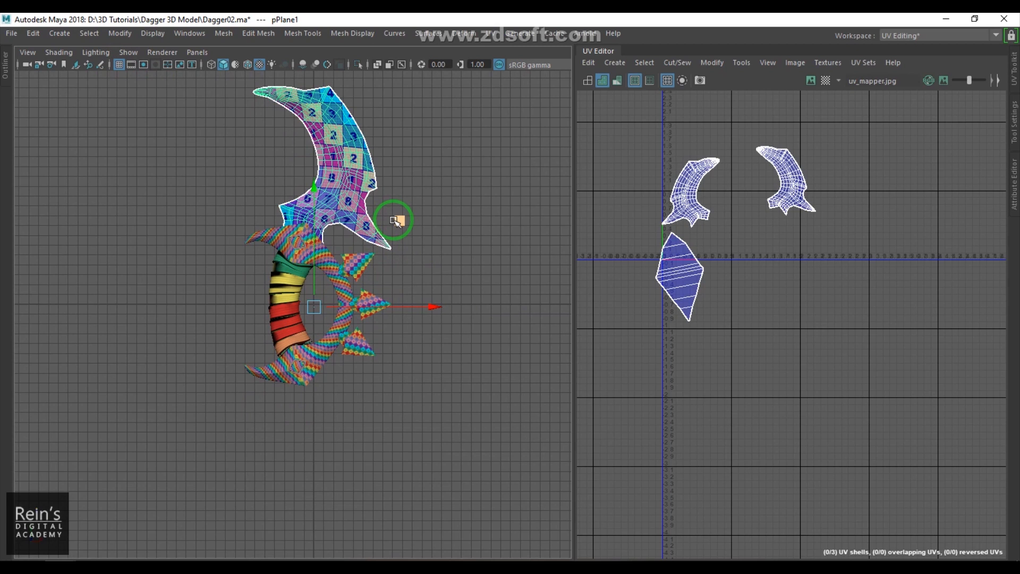
{"action": "left_click", "coordinate": [807, 173]}
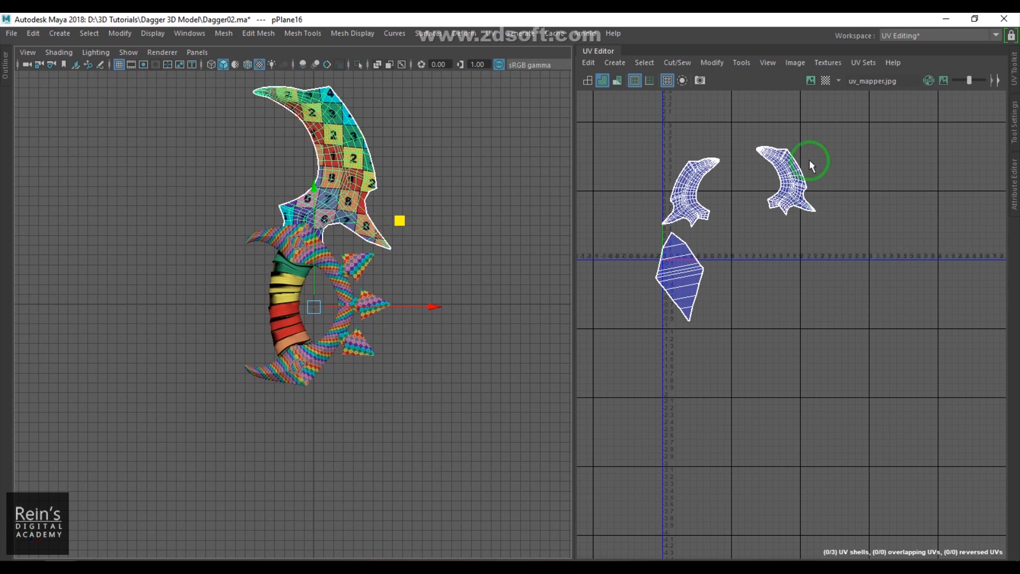
{"action": "key", "text": "space"}
{"action": "left_click_drag", "start_coordinate": [722, 312], "coordinate": [915, 308]}
{"action": "left_click", "coordinate": [946, 342]}
{"action": "key", "text": "Return"}
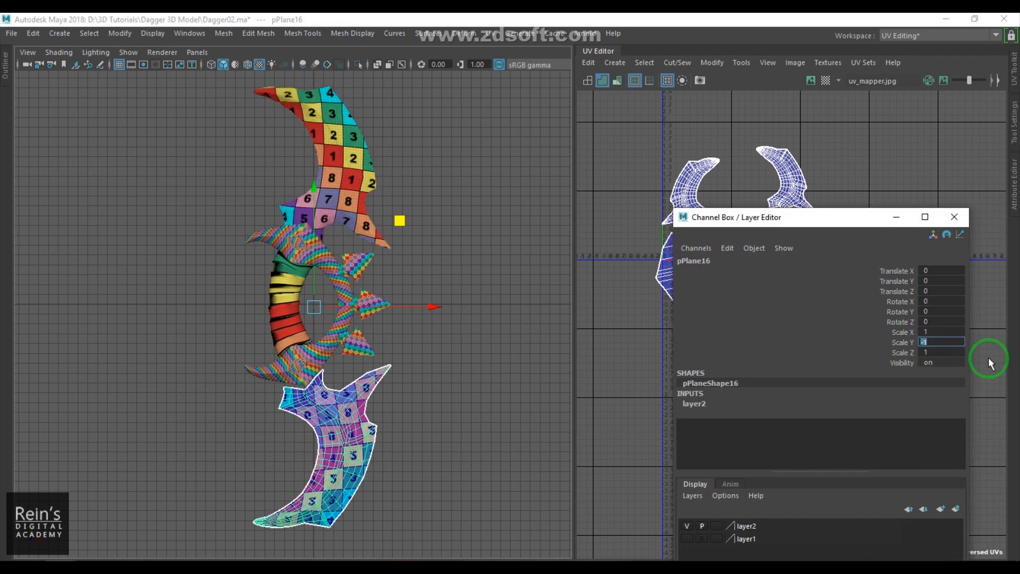
- Close the Channel Box and zoom in to inspect the mirrored blade's checker texture
{"action": "left_click", "coordinate": [955, 222]}
{"action": "scroll", "coordinate": [319, 372], "scroll_direction": "up", "scroll_amount": 5}
{"action": "middle_click_drag", "start_coordinate": [319, 372], "coordinate": [419, 336], "text": "alt"}
{"action": "scroll", "coordinate": [223, 360], "scroll_direction": "up", "scroll_amount": 3}
{"action": "scroll", "coordinate": [419, 336], "scroll_direction": "up", "scroll_amount": 4}
{"action": "middle_click_drag", "start_coordinate": [361, 391], "coordinate": [393, 434]}
{"action": "left_click_drag", "start_coordinate": [392, 435], "coordinate": [393, 436]}
{"action": "left_click", "coordinate": [153, 434]}
{"action": "scroll", "coordinate": [364, 405], "scroll_direction": "down", "scroll_amount": 6}
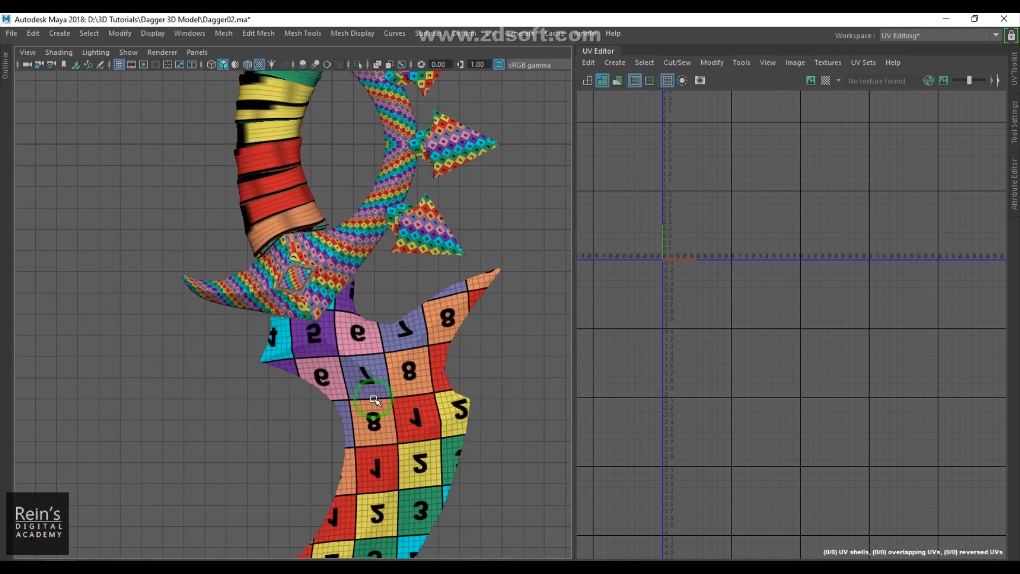
{"action": "left_click", "coordinate": [377, 399]}
{"action": "scroll", "coordinate": [394, 386], "scroll_direction": "down", "scroll_amount": 2}
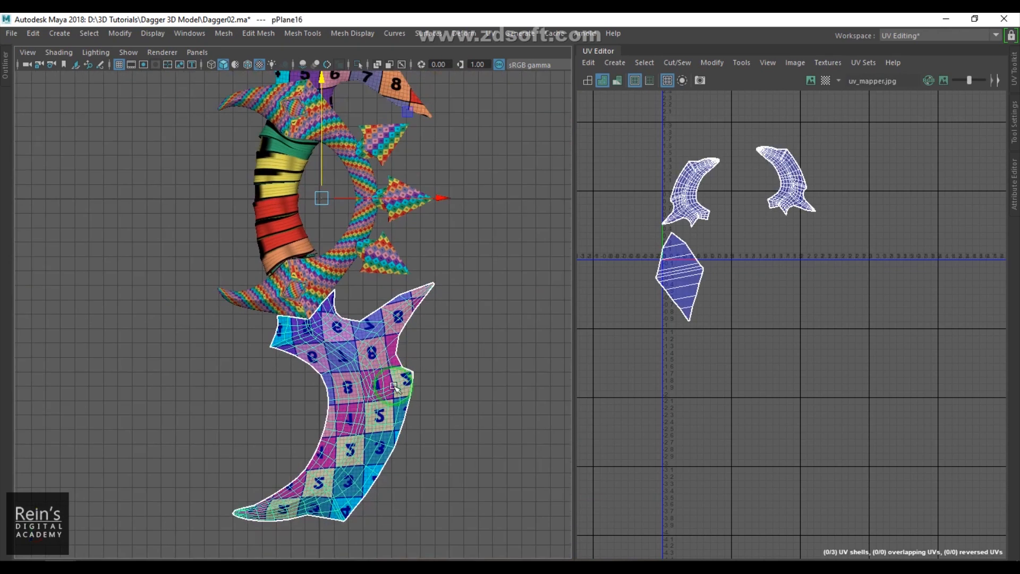
- Freeze transformations on the mirrored blade and move the Channel Box window aside
{"action": "left_click", "coordinate": [120, 35]}
{"action": "left_click", "coordinate": [184, 93]}
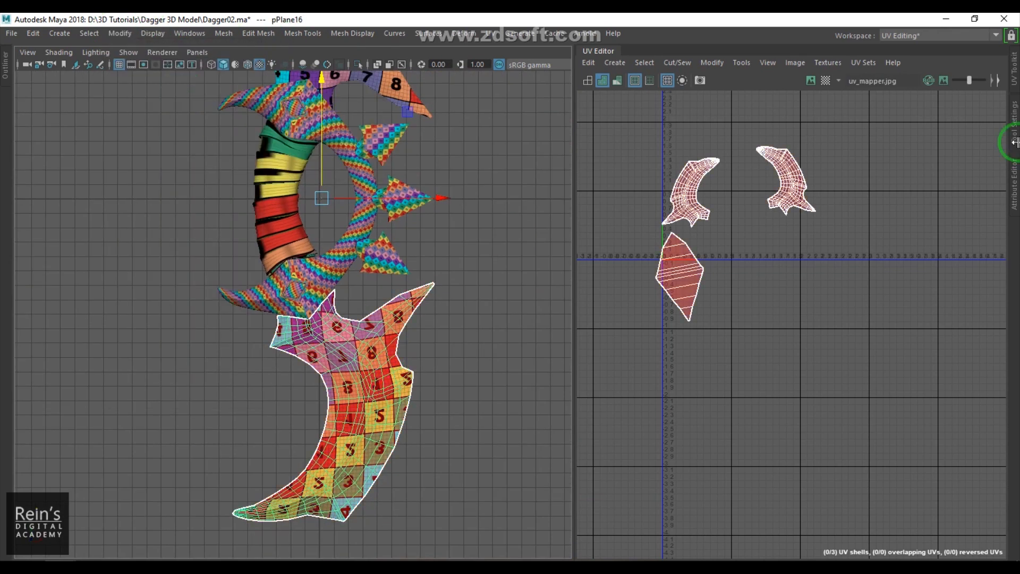
{"action": "key", "text": "space"}
{"action": "left_click_drag", "start_coordinate": [679, 290], "coordinate": [841, 285]}
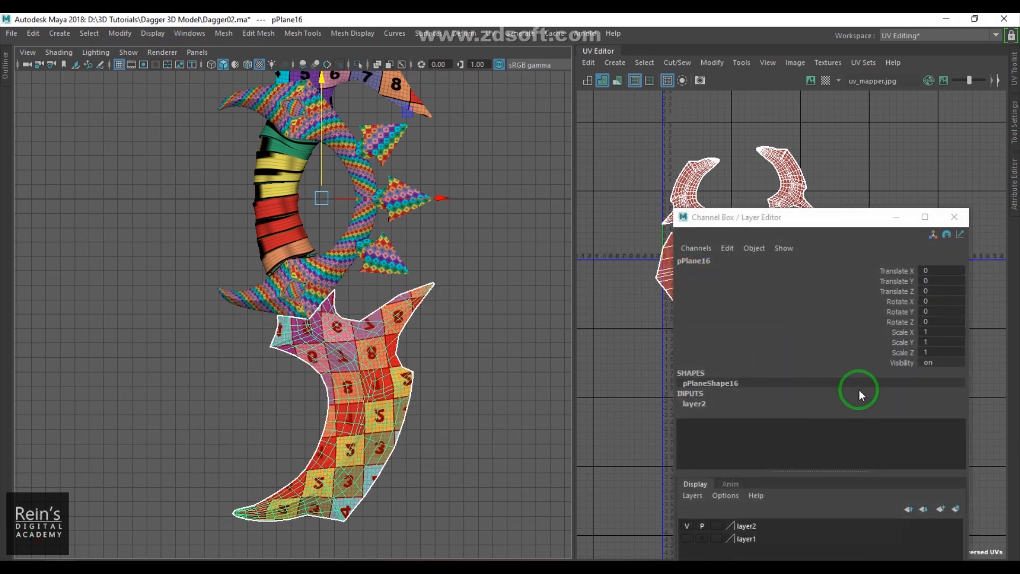
{"action": "scroll", "coordinate": [317, 290], "scroll_direction": "down", "scroll_amount": 3}
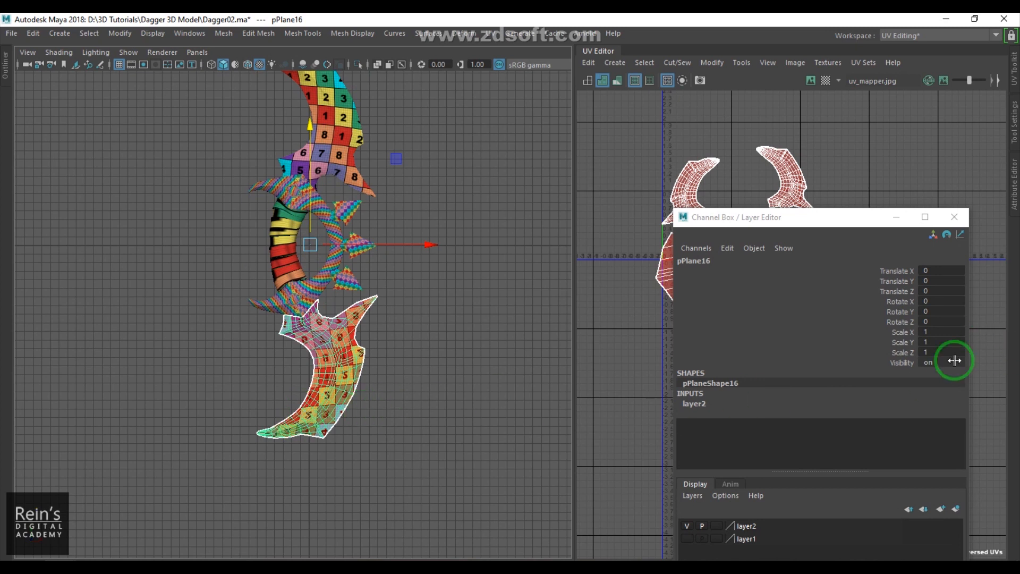
{"action": "left_click_drag", "start_coordinate": [823, 217], "coordinate": [721, 430]}
{"action": "scroll", "coordinate": [721, 276], "scroll_direction": "up", "scroll_amount": 2}
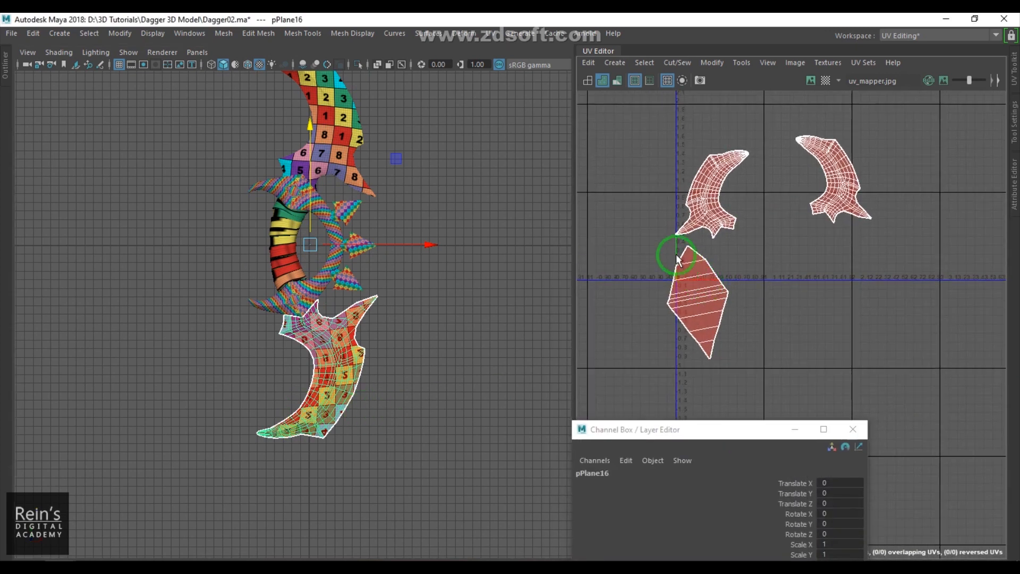
- Select all of the mirrored blade's UVs and flip them
{"action": "right_click_drag", "start_coordinate": [721, 237], "coordinate": [727, 237]}
{"action": "left_click_drag", "start_coordinate": [638, 124], "coordinate": [977, 371]}
{"action": "left_click", "coordinate": [711, 63]}
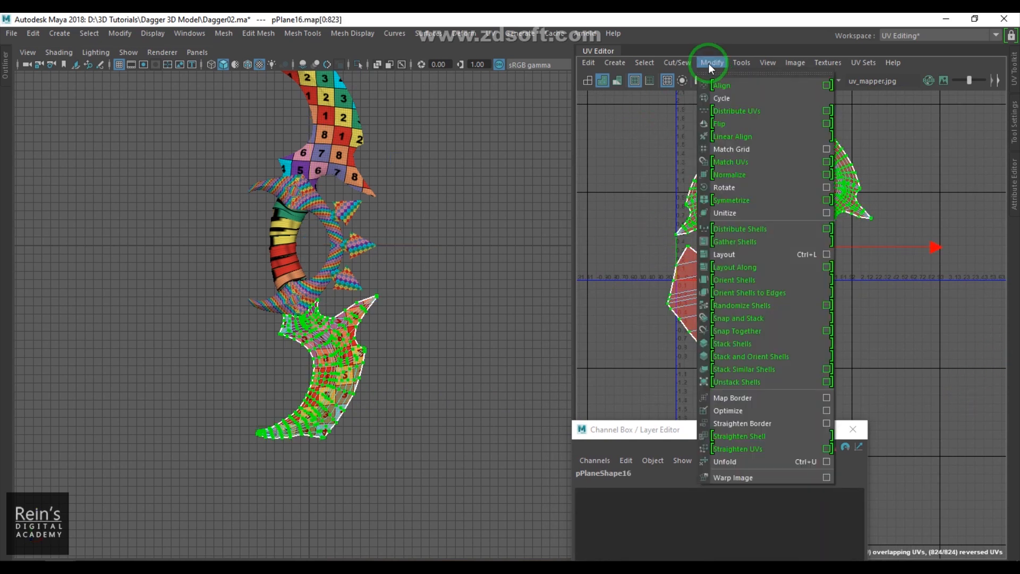
{"action": "left_click", "coordinate": [723, 123]}
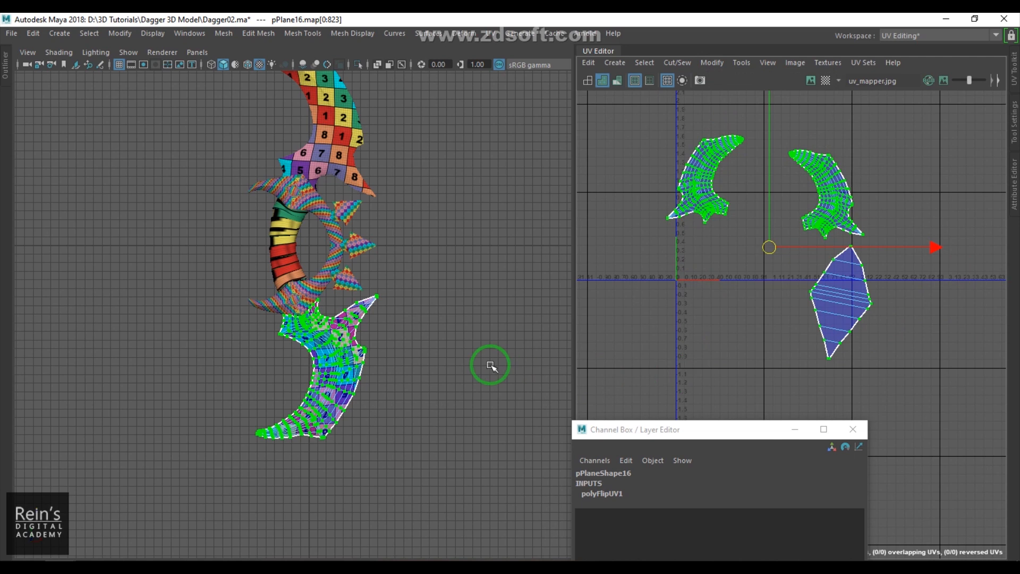
- Select the guard ring mesh and apply a Planar UV projection from the camera using the Project option
{"action": "left_click", "coordinate": [392, 384]}
{"action": "right_click_drag", "start_coordinate": [306, 365], "coordinate": [434, 305]}
{"action": "left_click", "coordinate": [435, 305]}
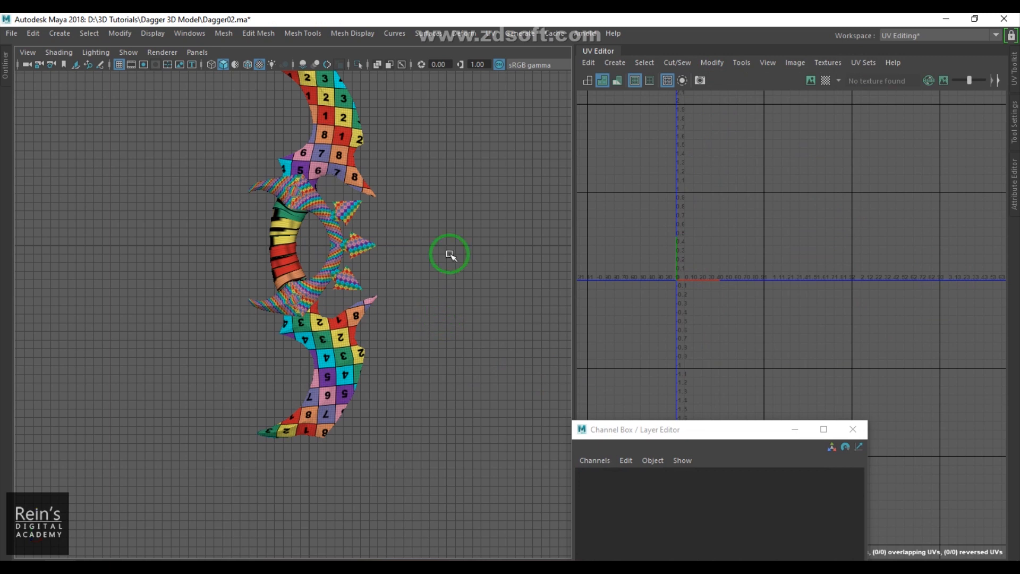
{"action": "scroll", "coordinate": [400, 253], "scroll_direction": "up", "scroll_amount": 5}
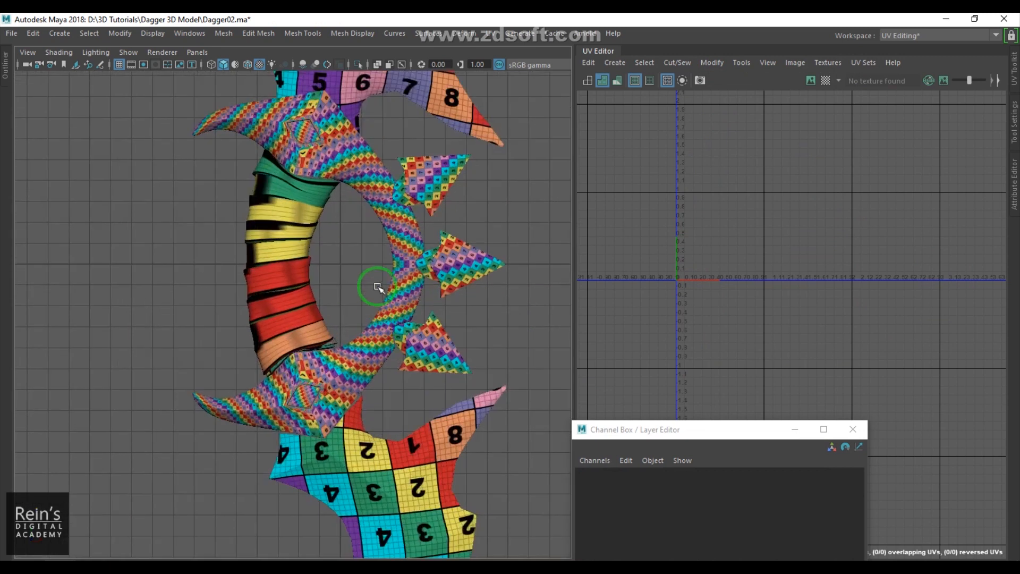
{"action": "left_click", "coordinate": [385, 207]}
{"action": "middle_click_drag", "start_coordinate": [407, 232], "coordinate": [400, 269], "text": "alt"}
{"action": "scroll", "coordinate": [401, 269], "scroll_direction": "up", "scroll_amount": 1}
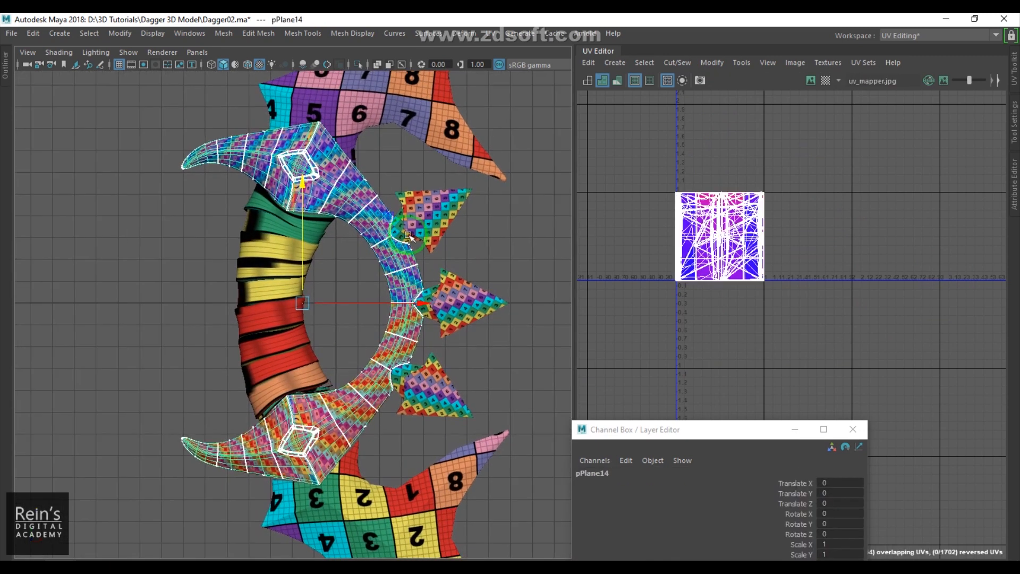
{"action": "left_click", "coordinate": [489, 34]}
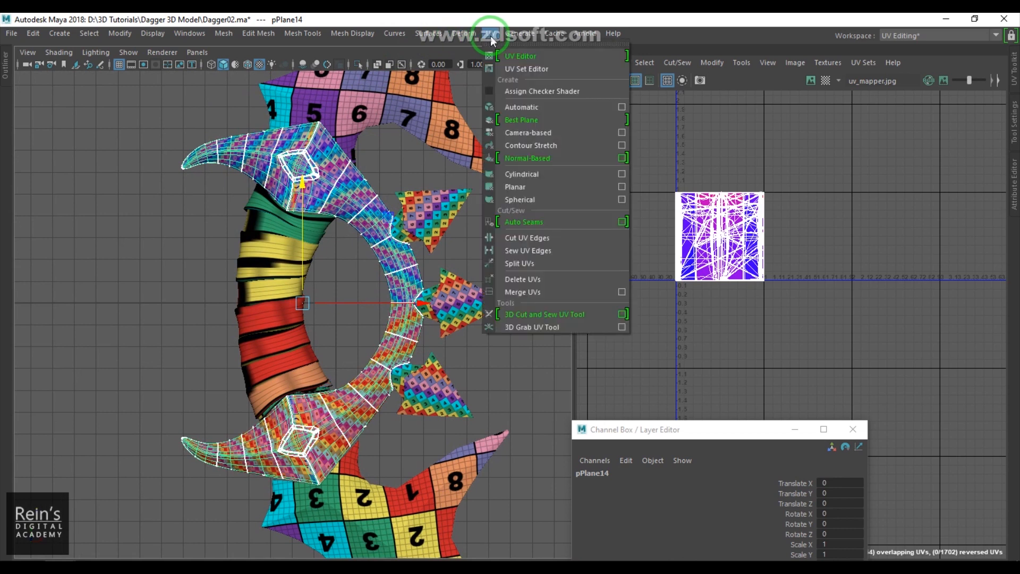
{"action": "left_click", "coordinate": [622, 187]}
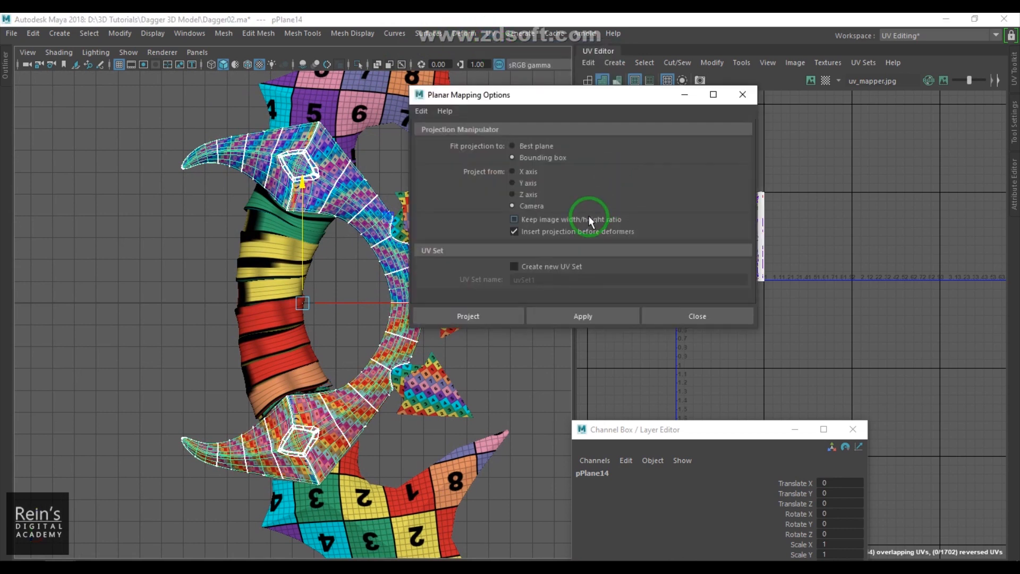
{"action": "left_click", "coordinate": [487, 311]}
{"action": "scroll", "coordinate": [755, 264], "scroll_direction": "up", "scroll_amount": 3}
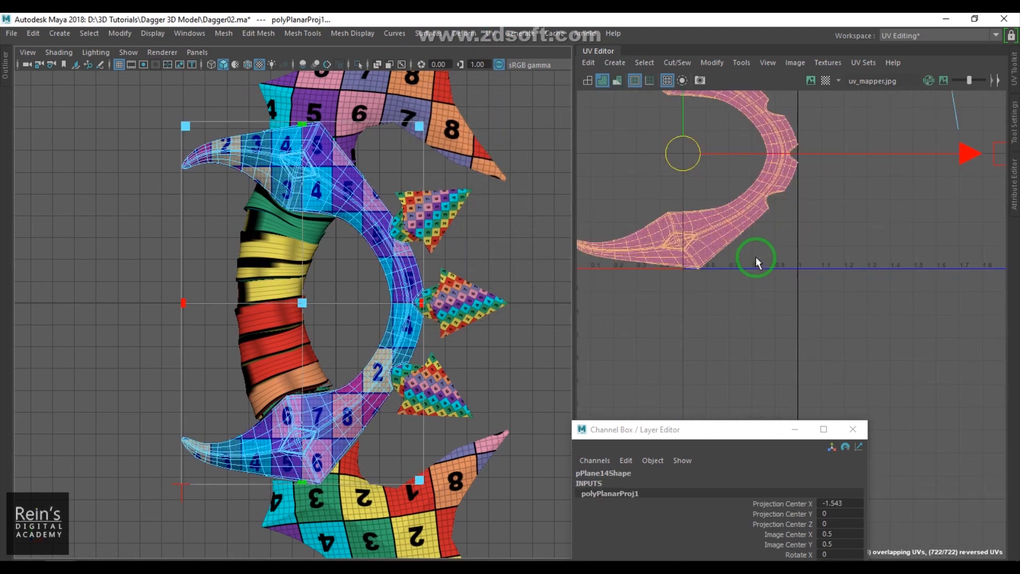
{"action": "left_click", "coordinate": [351, 190]}
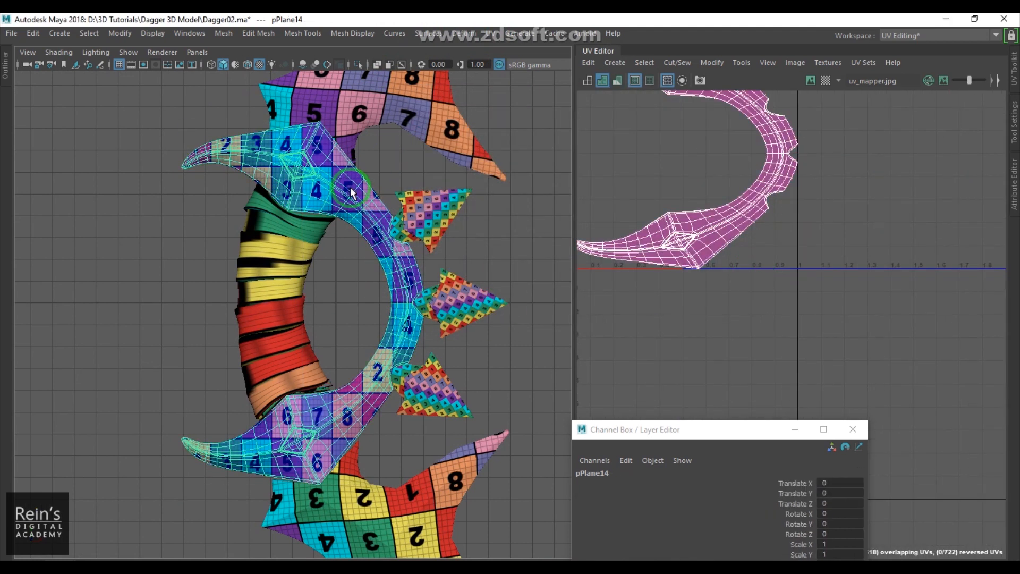
- Isolate the guard in shaded view and cut its UVs along an edge at the rim of the upper gem socket
{"action": "key", "text": "ctrl+1"}
{"action": "key", "text": "space"}
{"action": "key", "text": "space"}
{"action": "left_click_drag", "start_coordinate": [368, 211], "coordinate": [243, 276], "text": "alt"}
{"action": "scroll", "coordinate": [311, 283], "scroll_direction": "up", "scroll_amount": 5}
{"action": "middle_click_drag", "start_coordinate": [244, 275], "coordinate": [371, 394], "text": "alt"}
{"action": "left_click_drag", "start_coordinate": [372, 394], "coordinate": [276, 376], "text": "alt"}
{"action": "middle_click_drag", "start_coordinate": [276, 376], "coordinate": [359, 389], "text": "alt"}
{"action": "mouse_move", "coordinate": [359, 388]}
{"action": "left_mouse_down", "text": "alt"}
{"action": "mouse_move", "coordinate": [305, 367]}
{"action": "mouse_move", "coordinate": [297, 375]}
{"action": "mouse_move", "coordinate": [353, 294]}
{"action": "mouse_move", "coordinate": [392, 293]}
{"action": "mouse_move", "coordinate": [365, 365]}
{"action": "mouse_move", "coordinate": [416, 276]}
{"action": "mouse_move", "coordinate": [454, 262]}
{"action": "mouse_move", "coordinate": [403, 278]}
{"action": "mouse_move", "coordinate": [276, 264]}
{"action": "mouse_move", "coordinate": [413, 260]}
{"action": "mouse_move", "coordinate": [353, 292]}
{"action": "mouse_move", "coordinate": [501, 207]}
{"action": "mouse_move", "coordinate": [354, 309]}
{"action": "left_mouse_up", "text": "alt"}
{"action": "key", "text": "5"}
{"action": "left_click", "coordinate": [413, 260]}
{"action": "scroll", "coordinate": [367, 324], "scroll_direction": "up", "scroll_amount": 5}
{"action": "left_click", "coordinate": [308, 290]}
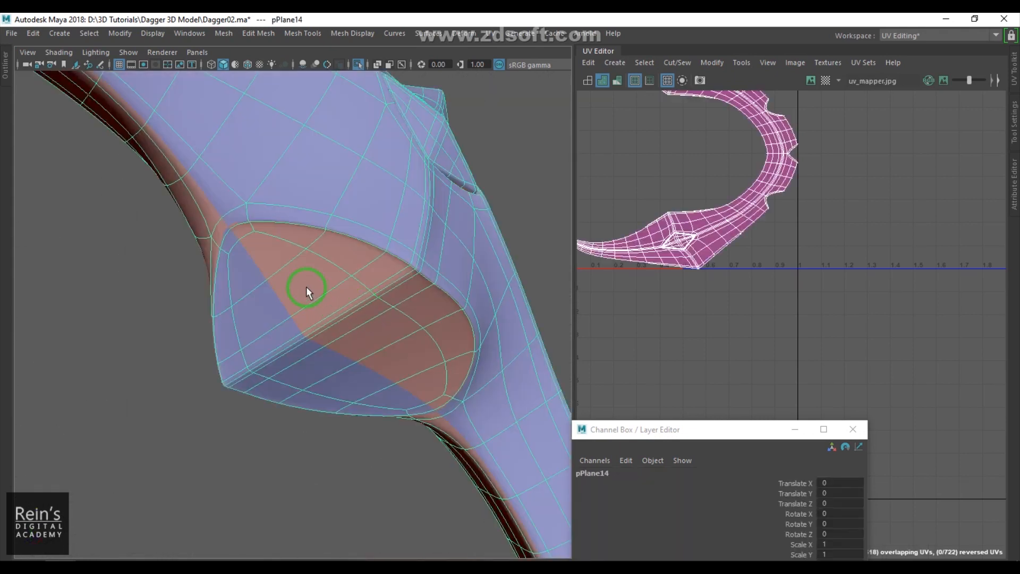
{"action": "scroll", "coordinate": [331, 318], "scroll_direction": "up", "scroll_amount": 3}
{"action": "right_click_drag", "start_coordinate": [269, 278], "coordinate": [240, 202]}
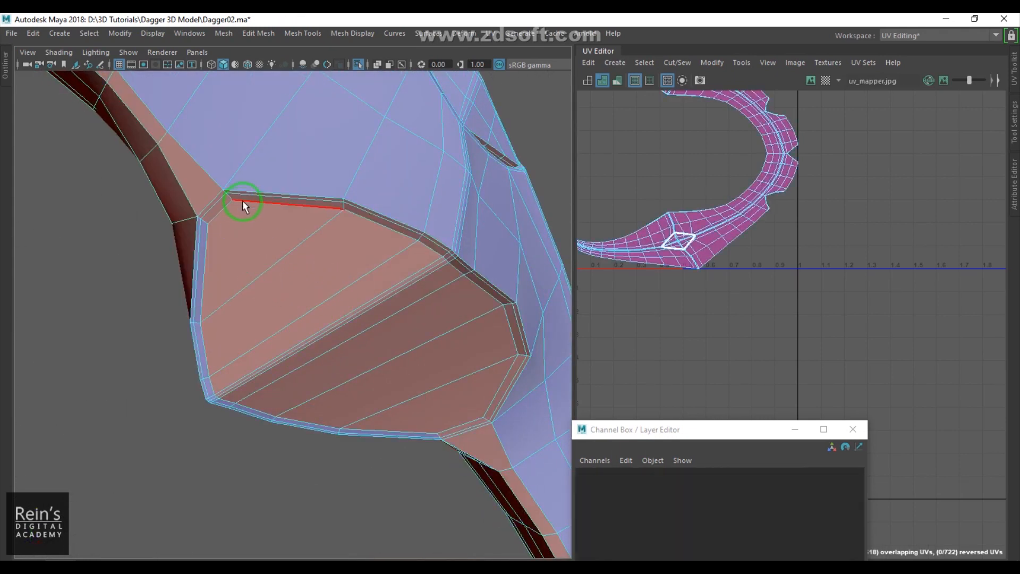
{"action": "left_click", "coordinate": [246, 197]}
{"action": "right_click_drag", "start_coordinate": [735, 185], "coordinate": [674, 209], "text": "shift"}
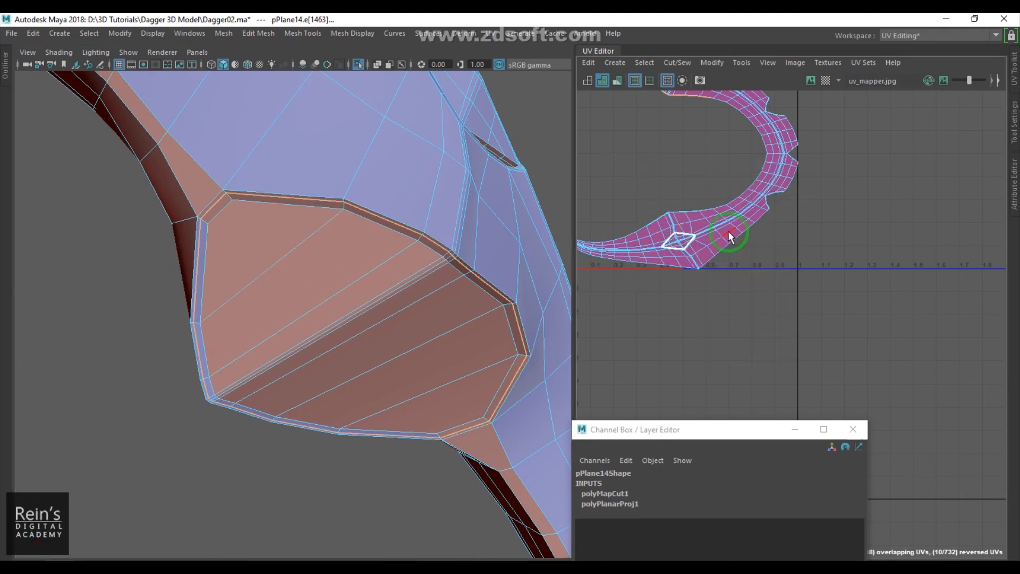
- Move the guard ring's UV shell to the right, away from the separated socket pieces
{"action": "middle_click_drag", "start_coordinate": [728, 231], "coordinate": [764, 348], "text": "alt"}
{"action": "right_click_drag", "start_coordinate": [795, 250], "coordinate": [796, 250]}
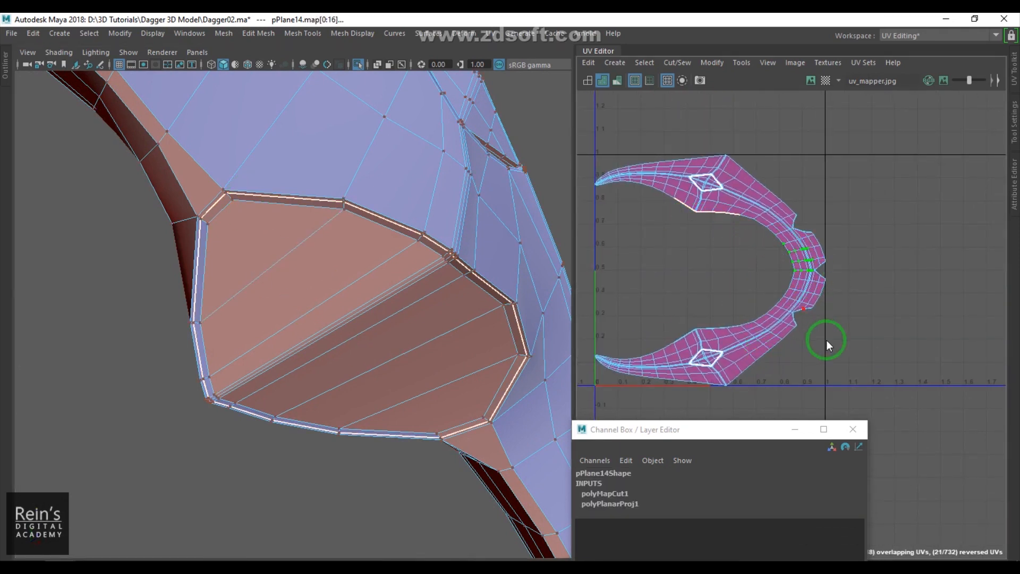
{"action": "left_click_drag", "start_coordinate": [705, 276], "coordinate": [868, 267]}
- Select the edge loop bordering the socket's side strip and cut the UVs along it
{"action": "left_click_drag", "start_coordinate": [319, 278], "coordinate": [346, 361], "text": "alt"}
{"action": "right_click_drag", "start_coordinate": [346, 359], "coordinate": [378, 485], "text": "alt"}
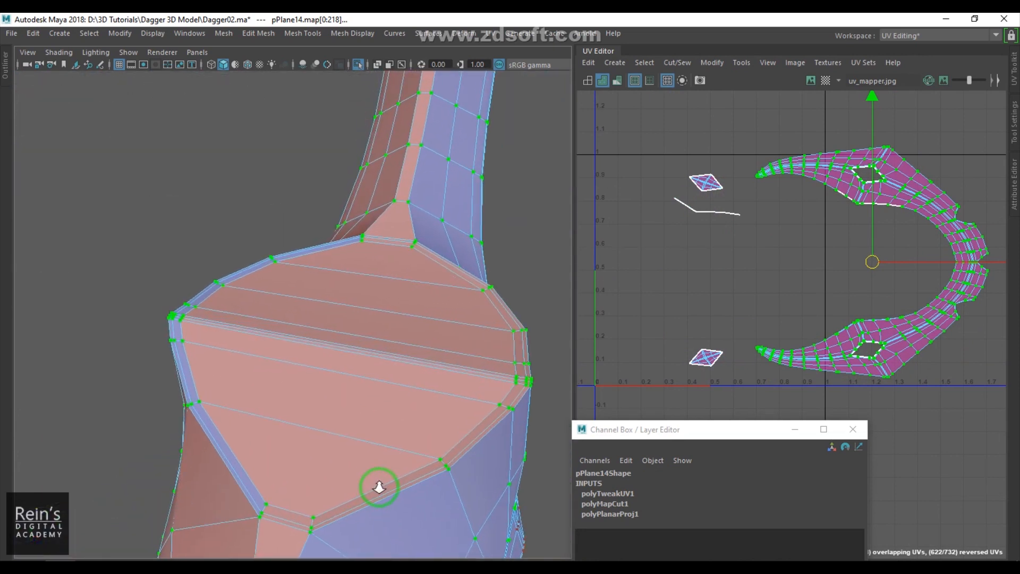
{"action": "left_click_drag", "start_coordinate": [378, 486], "coordinate": [354, 380], "text": "alt"}
{"action": "right_click_drag", "start_coordinate": [354, 381], "coordinate": [278, 440], "text": "alt"}
{"action": "double_click", "coordinate": [253, 404]}
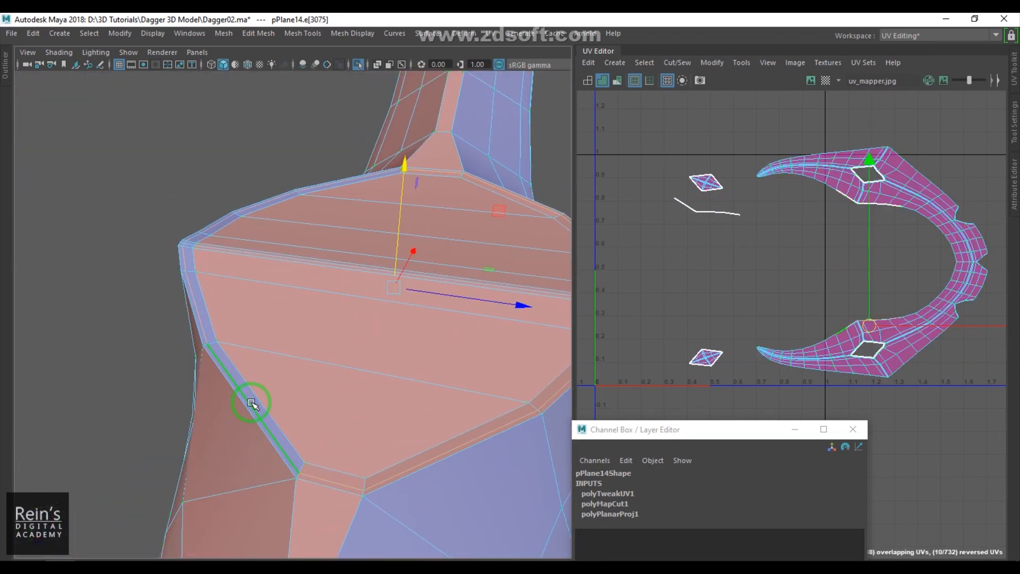
{"action": "right_click", "coordinate": [783, 250], "text": "shift"}
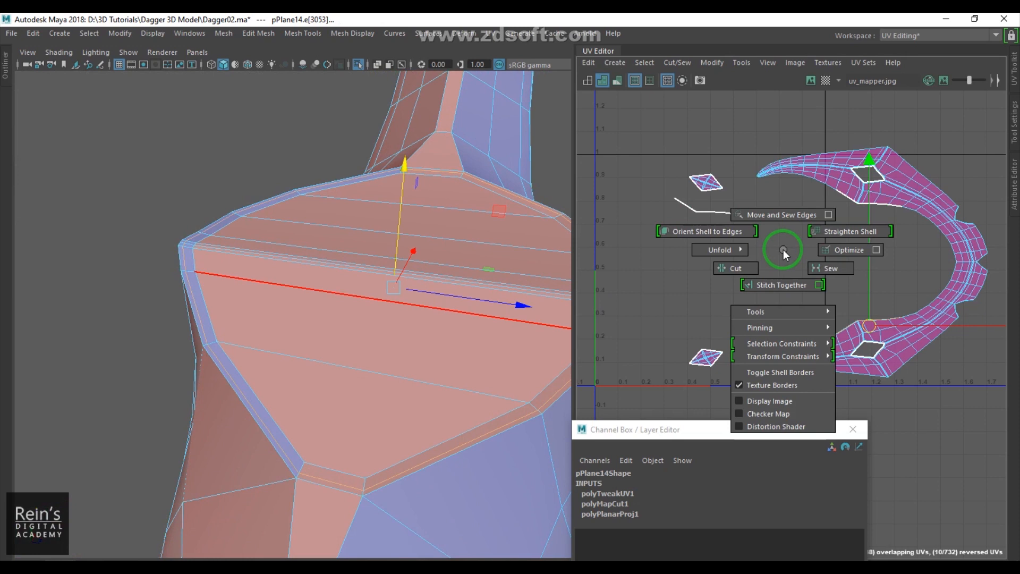
{"action": "left_click", "coordinate": [732, 275]}
- Select the newly cut strip's UVs and move them out beside the other socket pieces
{"action": "left_click", "coordinate": [926, 190]}
{"action": "right_click_drag", "start_coordinate": [908, 259], "coordinate": [886, 302], "text": "ctrl"}
{"action": "scroll", "coordinate": [886, 301], "scroll_direction": "down", "scroll_amount": 2}
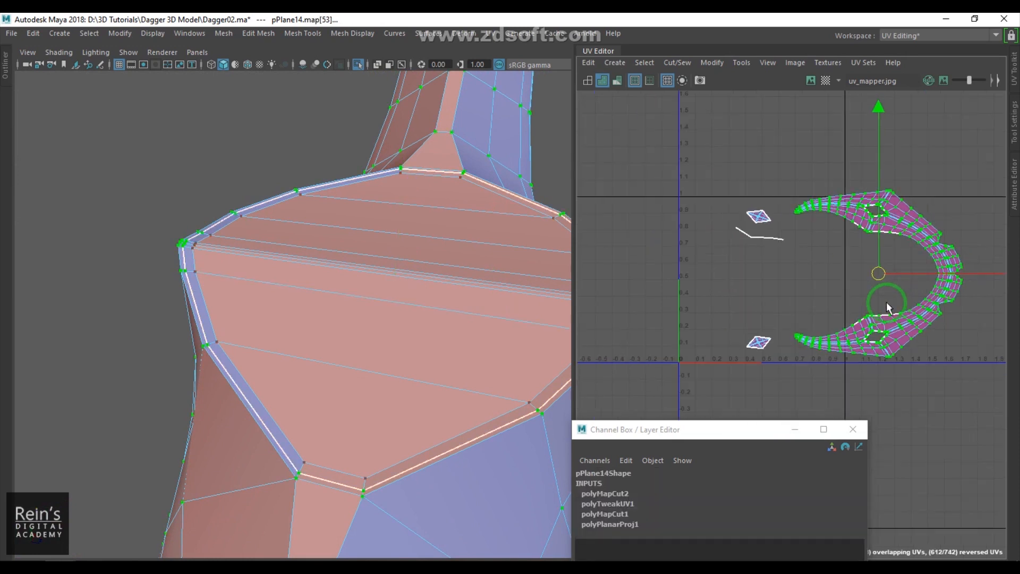
{"action": "middle_click_drag", "start_coordinate": [887, 302], "coordinate": [816, 261], "text": "alt"}
{"action": "left_click_drag", "start_coordinate": [805, 233], "coordinate": [920, 235]}
{"action": "left_click_drag", "start_coordinate": [830, 289], "coordinate": [675, 228]}
{"action": "key", "text": "f"}
- Select an edge along the lower socket's rim and cut the UVs there
{"action": "left_click_drag", "start_coordinate": [366, 269], "coordinate": [330, 308], "text": "alt"}
{"action": "right_click_drag", "start_coordinate": [330, 308], "coordinate": [436, 352], "text": "alt"}
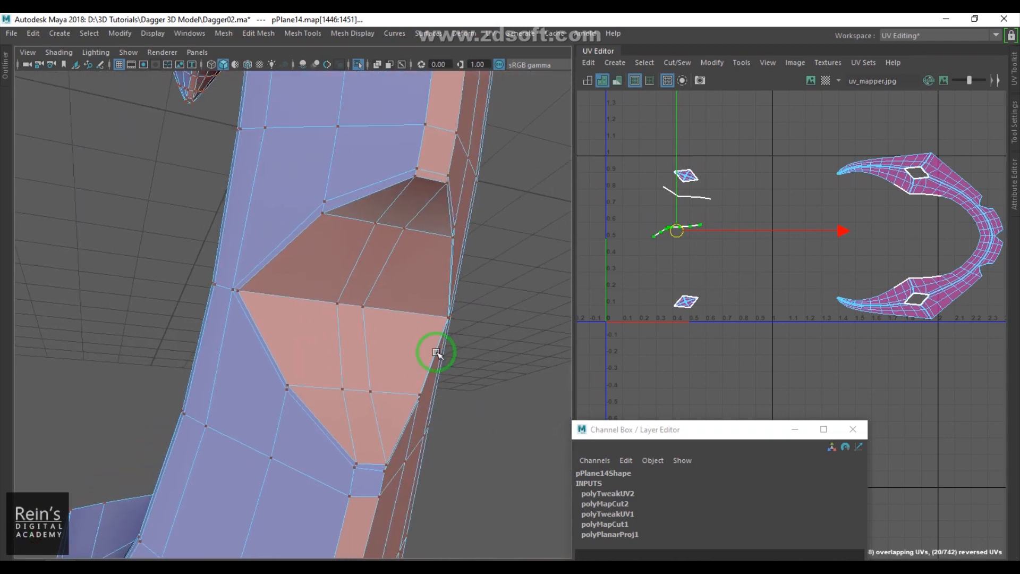
{"action": "left_click_drag", "start_coordinate": [436, 351], "coordinate": [403, 298], "text": "alt"}
{"action": "right_click_drag", "start_coordinate": [403, 298], "coordinate": [391, 166]}
{"action": "left_click", "coordinate": [391, 166]}
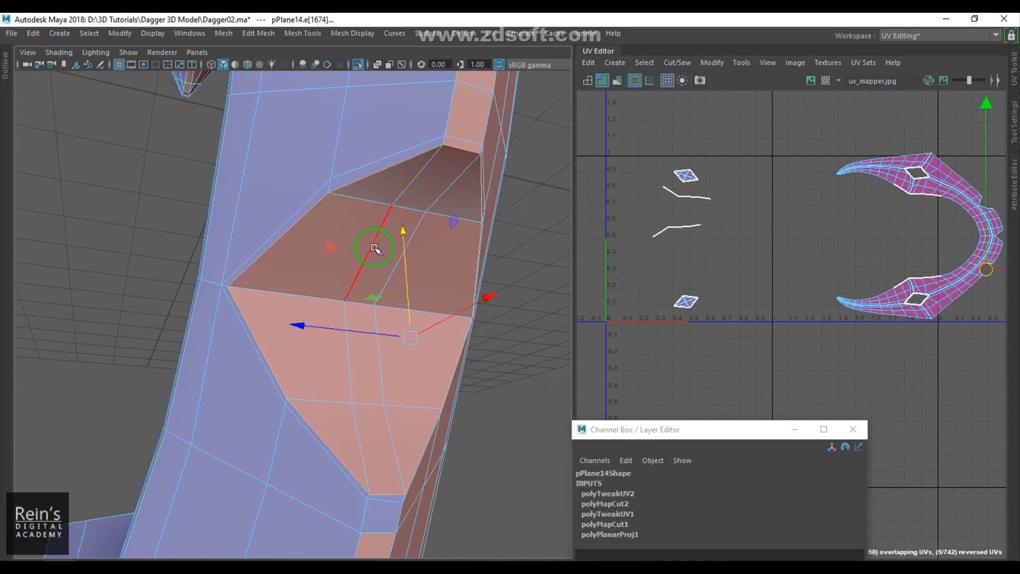
{"action": "left_click_drag", "start_coordinate": [315, 348], "coordinate": [279, 331], "text": "alt"}
{"action": "right_click_drag", "start_coordinate": [845, 210], "coordinate": [796, 231], "text": "shift"}
- Select the edge loop around the lower socket's diamond face and cut the UVs along it
{"action": "scroll", "coordinate": [319, 281], "scroll_direction": "down", "scroll_amount": 4}
{"action": "middle_click_drag", "start_coordinate": [309, 274], "coordinate": [345, 343], "text": "alt"}
{"action": "left_click_drag", "start_coordinate": [303, 257], "coordinate": [274, 278], "text": "alt"}
{"action": "right_click_drag", "start_coordinate": [273, 278], "coordinate": [330, 264], "text": "alt"}
{"action": "middle_click_drag", "start_coordinate": [330, 264], "coordinate": [351, 318], "text": "alt"}
{"action": "double_click", "coordinate": [300, 206]}
{"action": "right_click_drag", "start_coordinate": [847, 183], "coordinate": [819, 212], "text": "shift"}
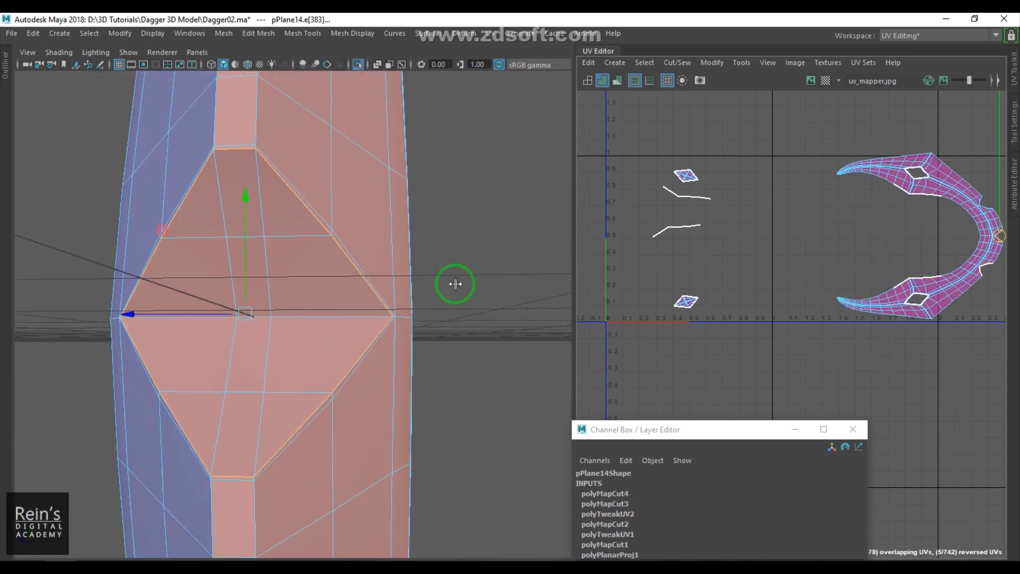
- Select the edge loop across the middle of the lower socket and cut the UVs along it
{"action": "scroll", "coordinate": [244, 237], "scroll_direction": "down", "scroll_amount": 5}
{"action": "middle_click_drag", "start_coordinate": [244, 237], "coordinate": [255, 312], "text": "alt"}
{"action": "left_click_drag", "start_coordinate": [256, 312], "coordinate": [306, 320], "text": "alt"}
{"action": "scroll", "coordinate": [292, 285], "scroll_direction": "up", "scroll_amount": 4}
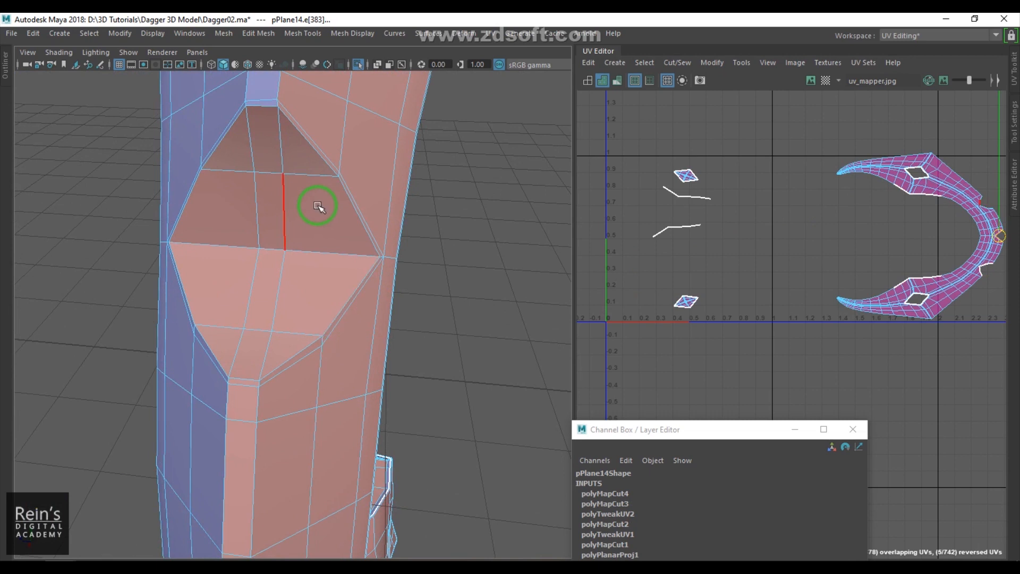
{"action": "double_click", "coordinate": [321, 160]}
{"action": "right_click_drag", "start_coordinate": [852, 275], "coordinate": [773, 319], "text": "shift"}
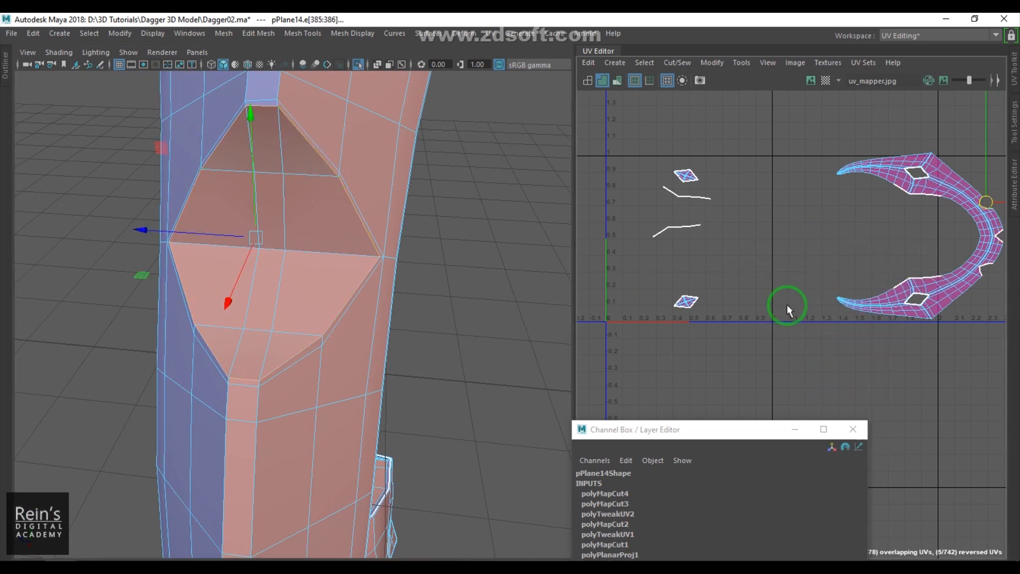
- Select the main guard UV shell and move it to the right, leaving the cut pieces behind
{"action": "right_click_drag", "start_coordinate": [867, 222], "coordinate": [903, 212]}
{"action": "double_click", "coordinate": [929, 184]}
{"action": "scroll", "coordinate": [859, 284], "scroll_direction": "down", "scroll_amount": 3}
{"action": "middle_click_drag", "start_coordinate": [860, 284], "coordinate": [769, 234], "text": "alt"}
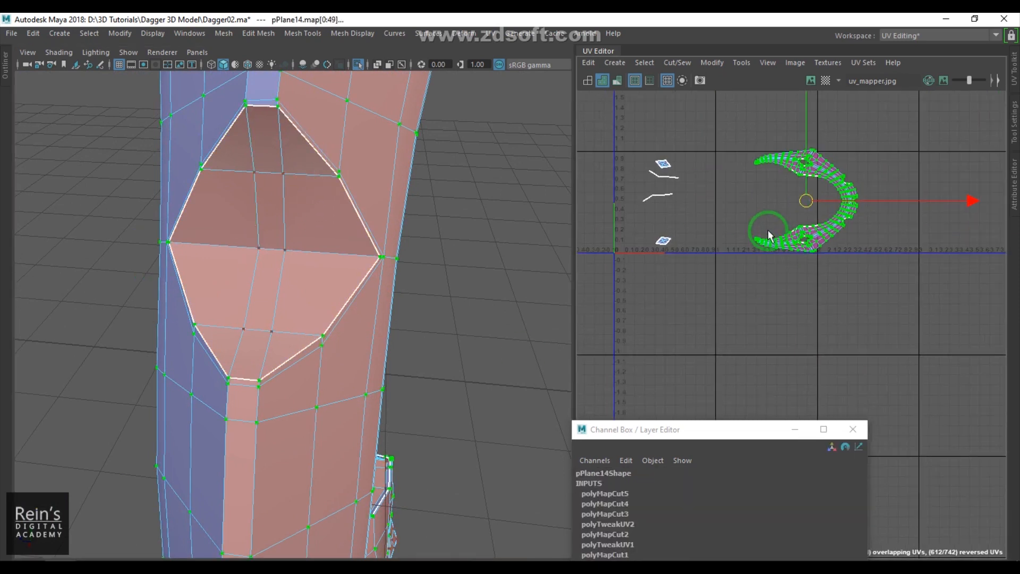
{"action": "left_click_drag", "start_coordinate": [806, 204], "coordinate": [955, 210]}
{"action": "key", "text": "f"}
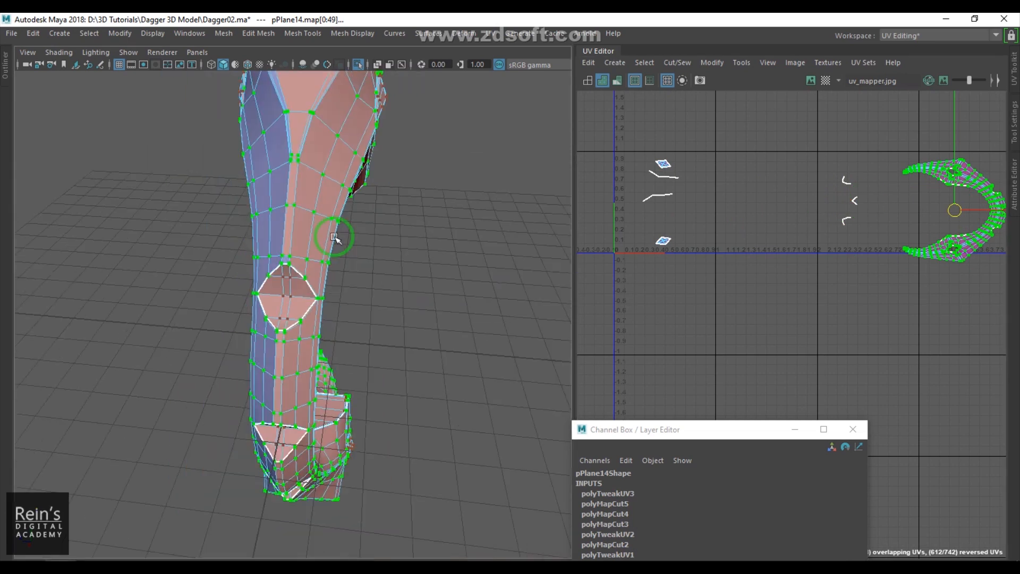
- Select the edge loop along the inner side of the guard near the lower socket and cut the UVs
{"action": "scroll", "coordinate": [335, 216], "scroll_direction": "up", "scroll_amount": 2}
{"action": "middle_click_drag", "start_coordinate": [335, 216], "coordinate": [335, 393], "text": "alt"}
{"action": "scroll", "coordinate": [334, 310], "scroll_direction": "up", "scroll_amount": 5}
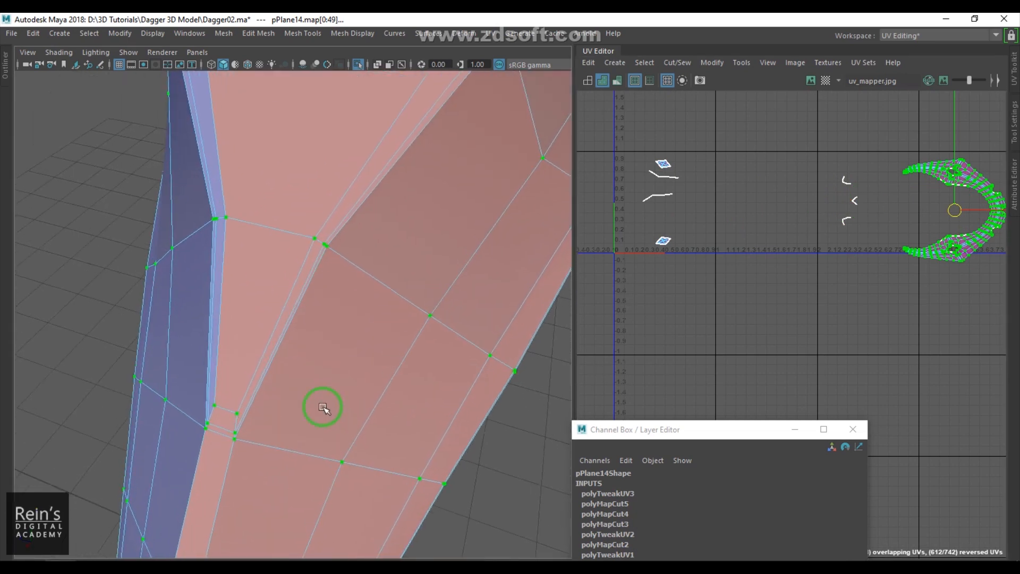
{"action": "double_click", "coordinate": [227, 428]}
{"action": "right_click_drag", "start_coordinate": [905, 222], "coordinate": [843, 251], "text": "shift"}
- Select another edge loop at the guard's lower tip and cut the UVs along it
{"action": "left_click_drag", "start_coordinate": [532, 319], "coordinate": [364, 292], "text": "alt"}
{"action": "middle_click_drag", "start_coordinate": [364, 291], "coordinate": [355, 260], "text": "alt"}
{"action": "scroll", "coordinate": [346, 357], "scroll_direction": "up", "scroll_amount": 5}
{"action": "double_click", "coordinate": [419, 299]}
{"action": "right_click_drag", "start_coordinate": [858, 235], "coordinate": [812, 254], "text": "shift"}
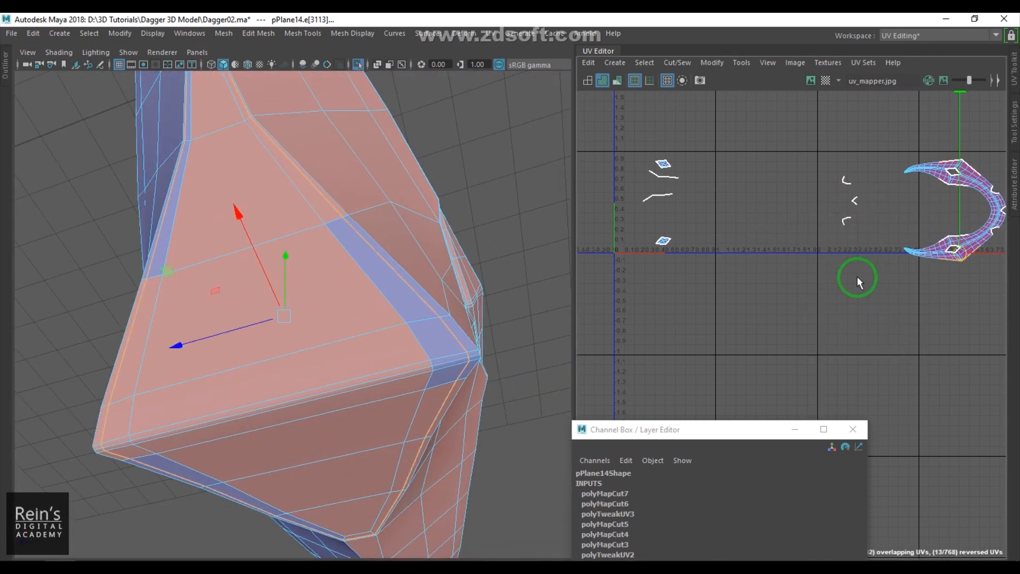
- Move the main guard UV shell down and to the left, clear of the cut pieces
{"action": "left_click", "coordinate": [961, 239]}
{"action": "left_click_drag", "start_coordinate": [957, 214], "coordinate": [742, 326]}
{"action": "scroll", "coordinate": [325, 312], "scroll_direction": "down", "scroll_amount": 8}
{"action": "left_click_drag", "start_coordinate": [325, 311], "coordinate": [262, 422], "text": "alt"}
{"action": "scroll", "coordinate": [292, 289], "scroll_direction": "up", "scroll_amount": 3}
{"action": "scroll", "coordinate": [223, 280], "scroll_direction": "up", "scroll_amount": 3}
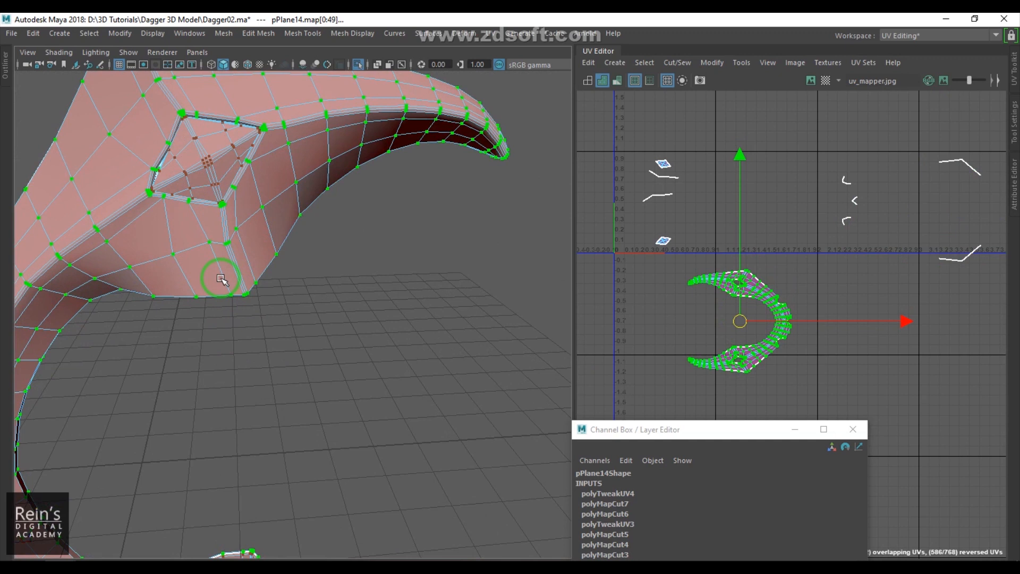
{"action": "left_click", "coordinate": [395, 335]}
{"action": "left_click_drag", "start_coordinate": [298, 319], "coordinate": [472, 258], "text": "alt"}
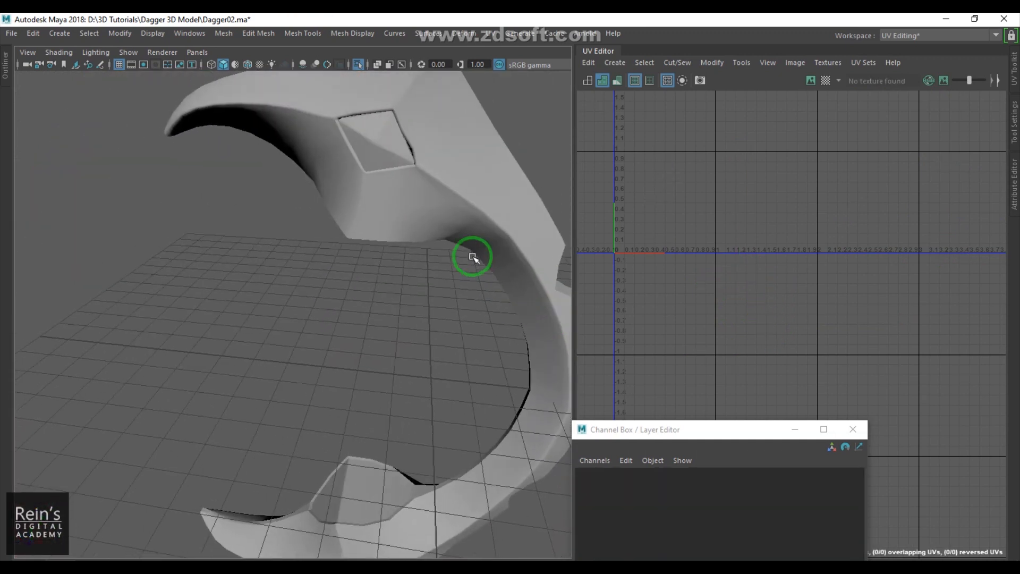
- Reselect the guard and rearrange the small gem-socket UV pieces in the UV editor
{"action": "left_click", "coordinate": [434, 219]}
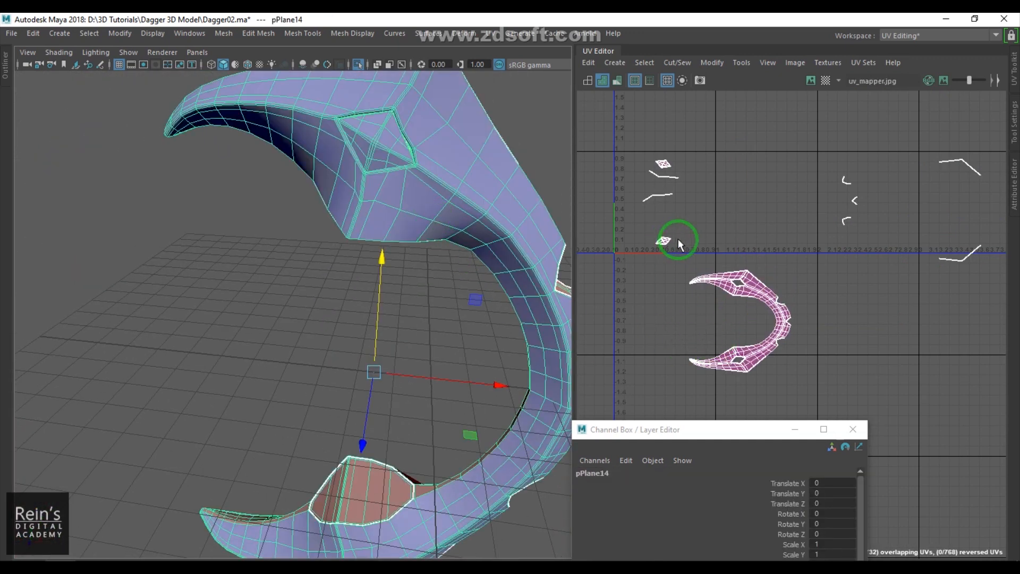
{"action": "key", "text": "F12"}
{"action": "left_click_drag", "start_coordinate": [655, 234], "coordinate": [671, 243]}
{"action": "left_click_drag", "start_coordinate": [712, 200], "coordinate": [728, 187]}
{"action": "left_click", "coordinate": [664, 163]}
{"action": "left_click_drag", "start_coordinate": [653, 157], "coordinate": [709, 142]}
{"action": "left_click", "coordinate": [746, 184]}
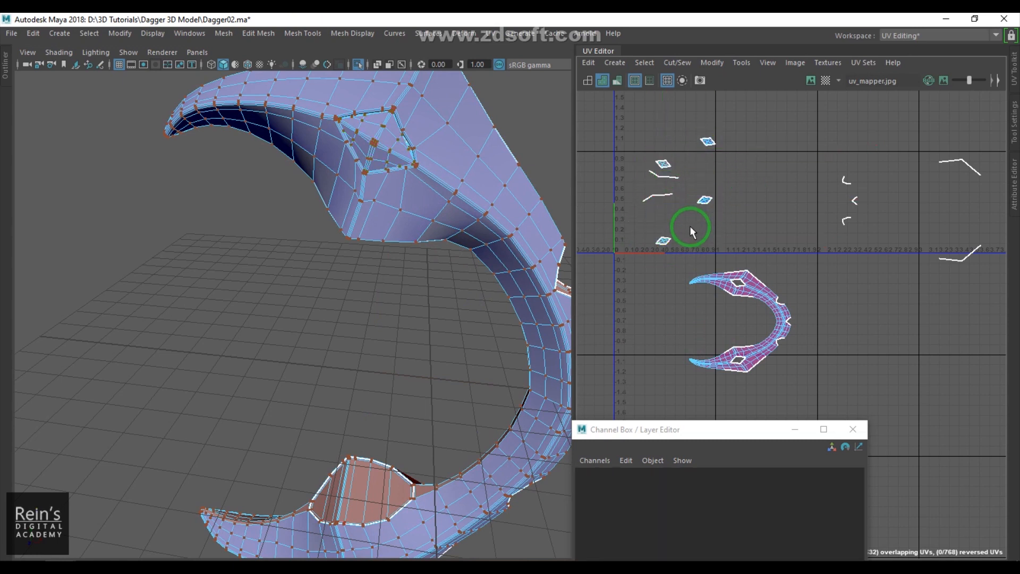
- Turn on textured display and inspect the checker texture on the guard in the viewport and UV editor
{"action": "right_click_drag", "start_coordinate": [334, 245], "coordinate": [388, 200]}
{"action": "left_click", "coordinate": [346, 305]}
{"action": "left_click", "coordinate": [414, 219]}
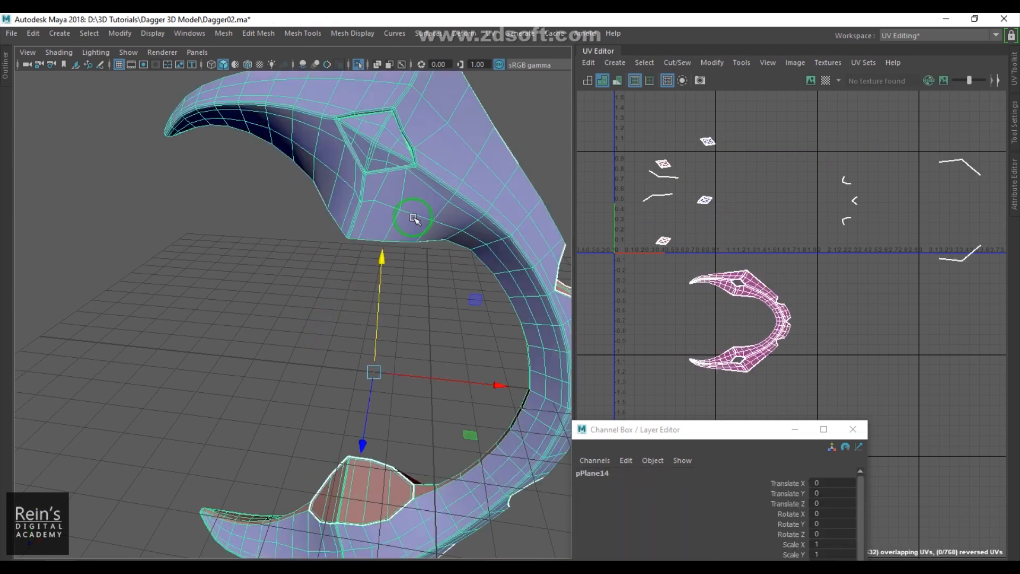
{"action": "key", "text": "6"}
{"action": "mouse_move", "coordinate": [269, 278]}
{"action": "left_mouse_down", "text": "alt"}
{"action": "mouse_move", "coordinate": [337, 266]}
{"action": "mouse_move", "coordinate": [439, 210]}
{"action": "left_mouse_up", "text": "alt"}
{"action": "key", "text": "4"}
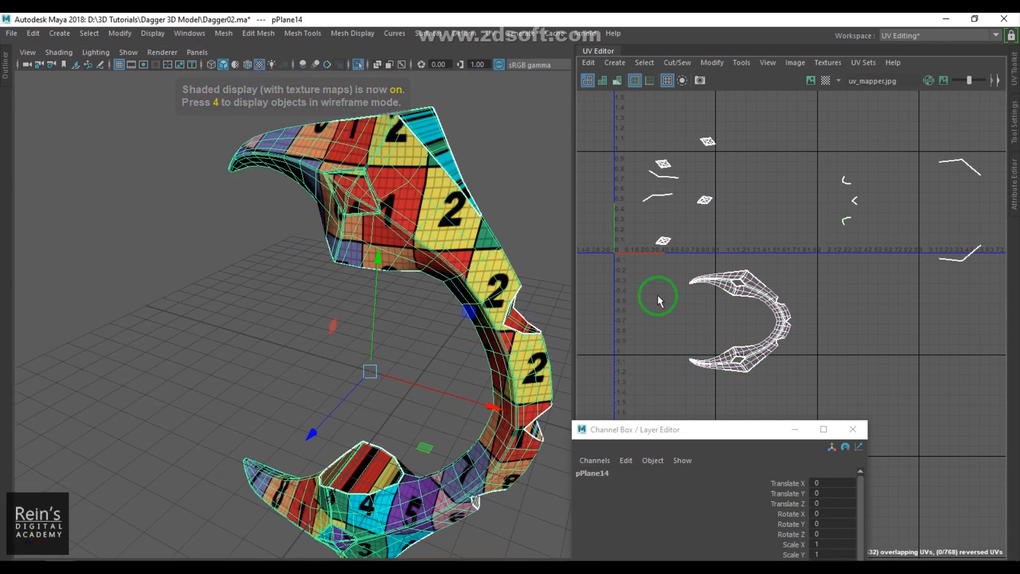
{"action": "mouse_move", "coordinate": [498, 312]}
{"action": "left_mouse_down", "text": "alt"}
{"action": "mouse_move", "coordinate": [536, 308]}
{"action": "mouse_move", "coordinate": [510, 301]}
{"action": "left_mouse_up", "text": "alt"}
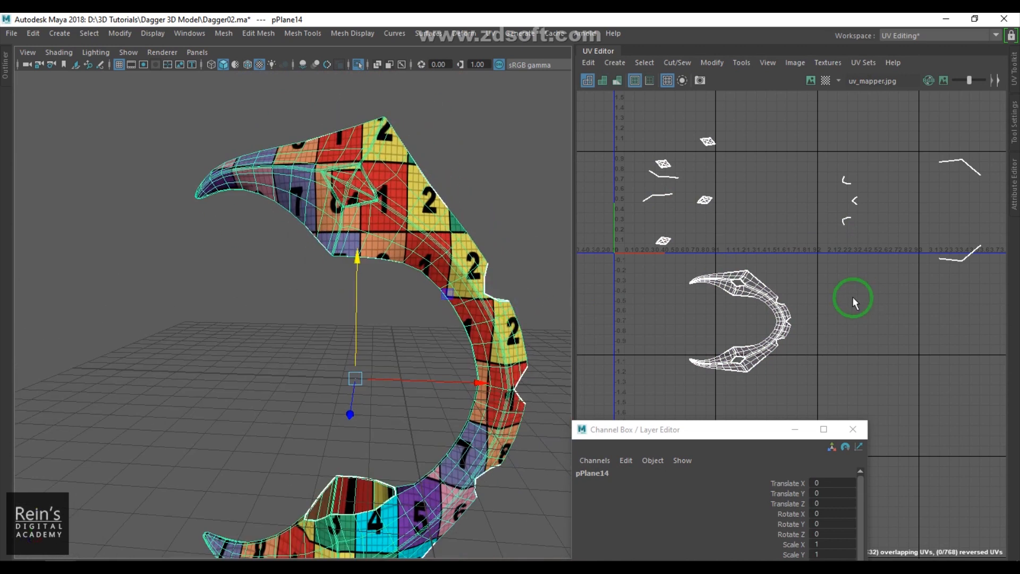
{"action": "middle_click_drag", "start_coordinate": [772, 322], "coordinate": [851, 389], "text": "alt"}
{"action": "scroll", "coordinate": [779, 312], "scroll_direction": "up", "scroll_amount": 9}
{"action": "middle_click_drag", "start_coordinate": [808, 334], "coordinate": [774, 92], "text": "alt"}
{"action": "middle_click_drag", "start_coordinate": [979, 388], "coordinate": [817, 143], "text": "alt"}
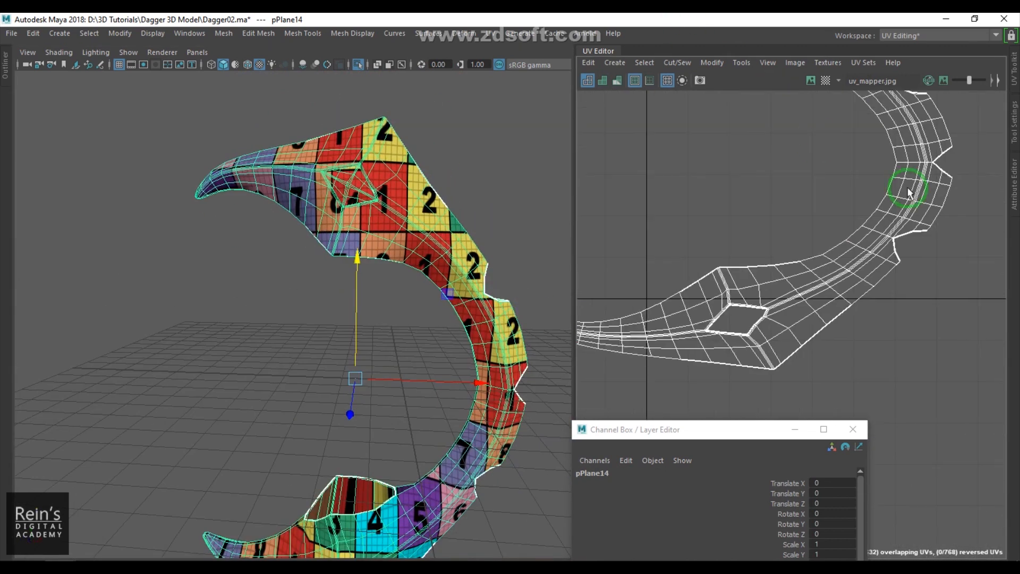
{"action": "scroll", "coordinate": [848, 200], "scroll_direction": "down", "scroll_amount": 2}
{"action": "left_click_drag", "start_coordinate": [476, 258], "coordinate": [388, 253], "text": "alt"}
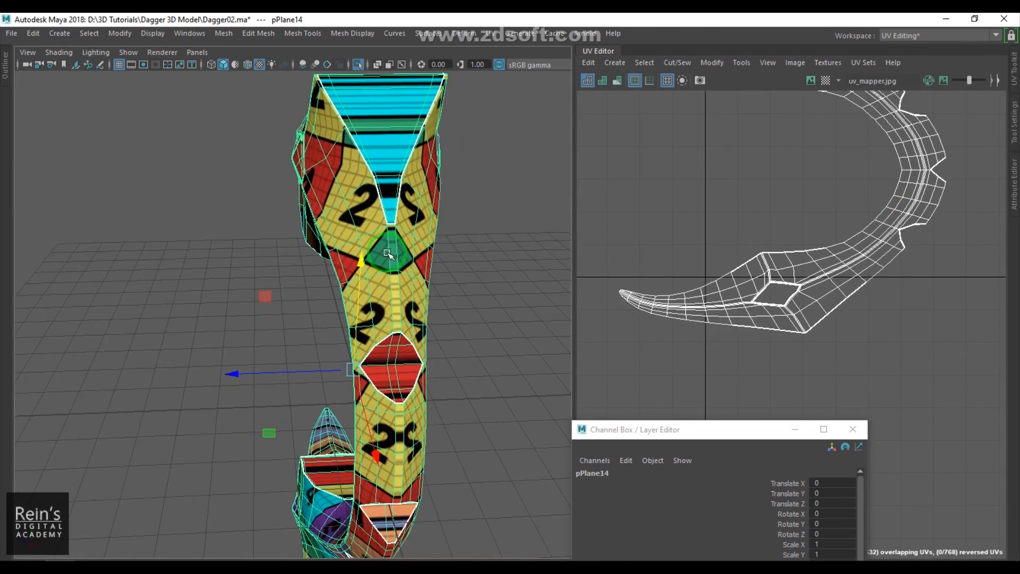
- Switch back to untextured shaded view and examine the guard's cut seams from several angles
{"action": "key", "text": "5"}
{"action": "mouse_move", "coordinate": [438, 288]}
{"action": "left_mouse_down", "text": "alt"}
{"action": "mouse_move", "coordinate": [421, 227]}
{"action": "mouse_move", "coordinate": [419, 267]}
{"action": "mouse_move", "coordinate": [445, 221]}
{"action": "mouse_move", "coordinate": [542, 266]}
{"action": "mouse_move", "coordinate": [686, 289]}
{"action": "mouse_move", "coordinate": [393, 293]}
{"action": "left_mouse_up", "text": "alt"}
{"action": "right_click_drag", "start_coordinate": [393, 293], "coordinate": [368, 438], "text": "alt"}
{"action": "left_click_drag", "start_coordinate": [369, 438], "coordinate": [303, 330], "text": "alt"}
{"action": "right_click_drag", "start_coordinate": [303, 330], "coordinate": [330, 395], "text": "alt"}
{"action": "right_click_drag", "start_coordinate": [380, 150], "coordinate": [289, 152], "text": "shift"}
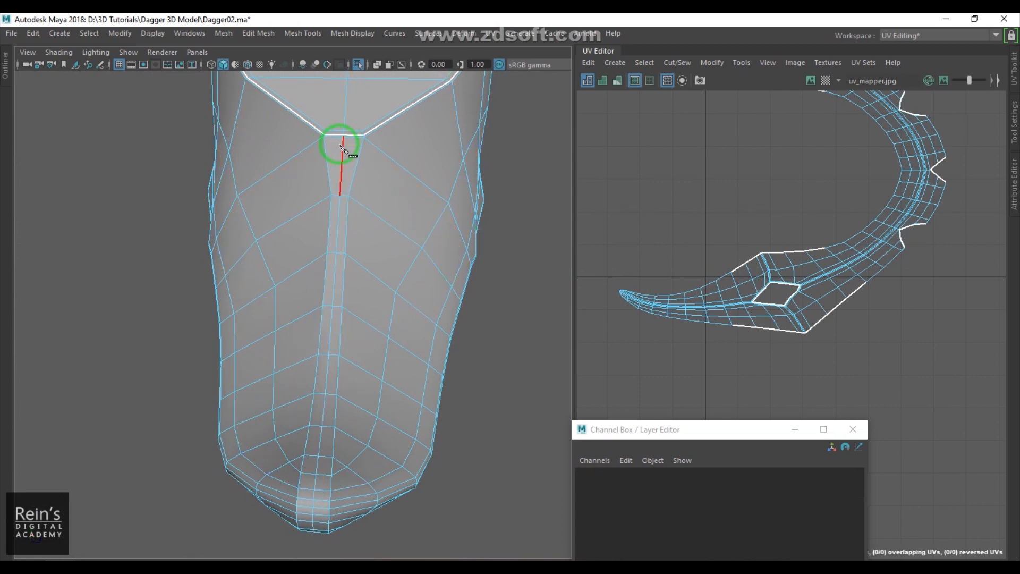
{"action": "scroll", "coordinate": [449, 286], "scroll_direction": "down", "scroll_amount": 6}
{"action": "middle_click_drag", "start_coordinate": [421, 266], "coordinate": [425, 316], "text": "alt"}
{"action": "left_click_drag", "start_coordinate": [425, 316], "coordinate": [233, 224], "text": "alt"}
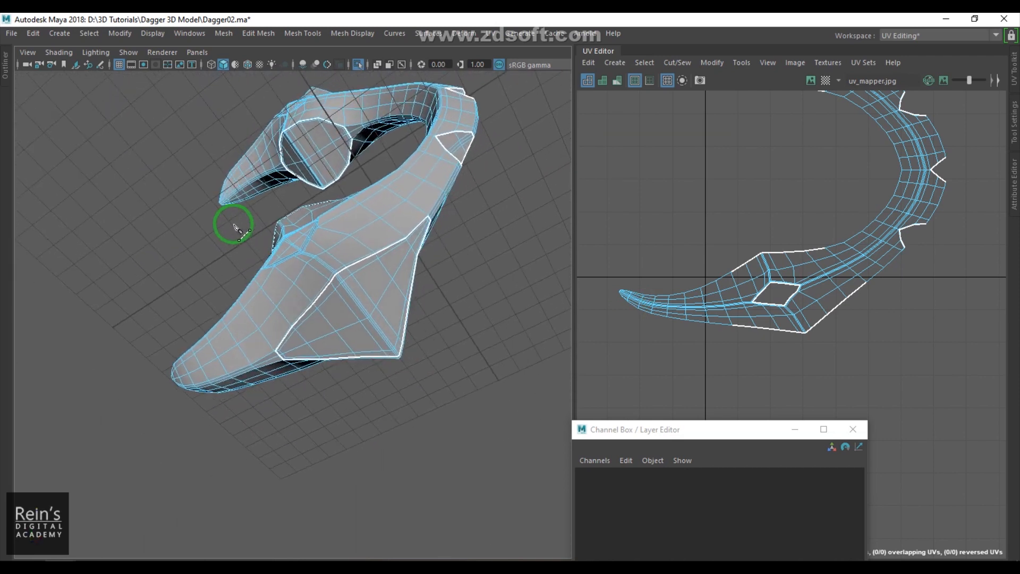
- Select the guard's overlapping UV shell and move one mirrored copy to the right, beside the other
{"action": "left_click", "coordinate": [385, 290], "text": "ctrl"}
{"action": "right_click_drag", "start_coordinate": [824, 193], "coordinate": [764, 209]}
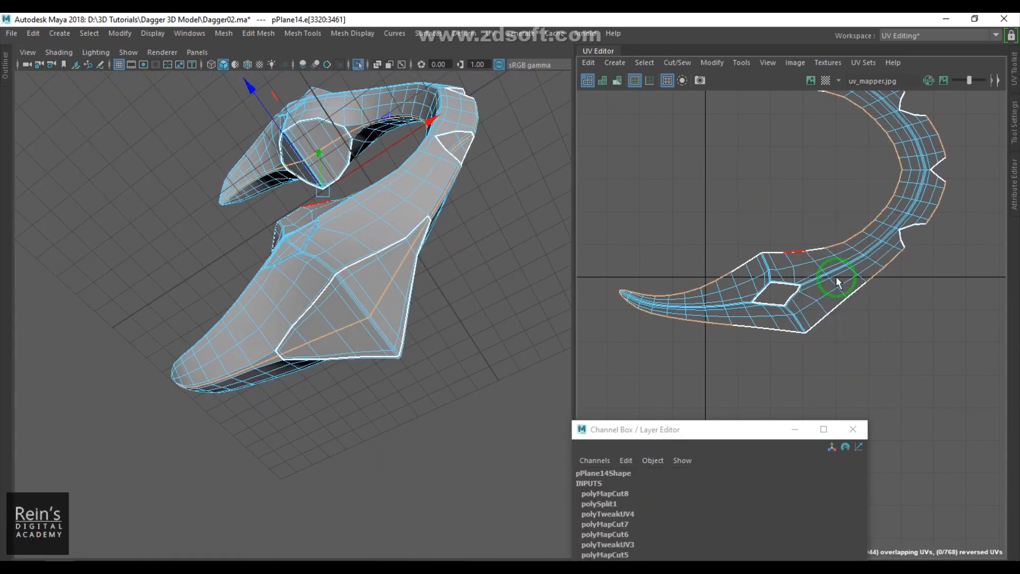
{"action": "double_click", "coordinate": [880, 247]}
{"action": "key", "text": "f"}
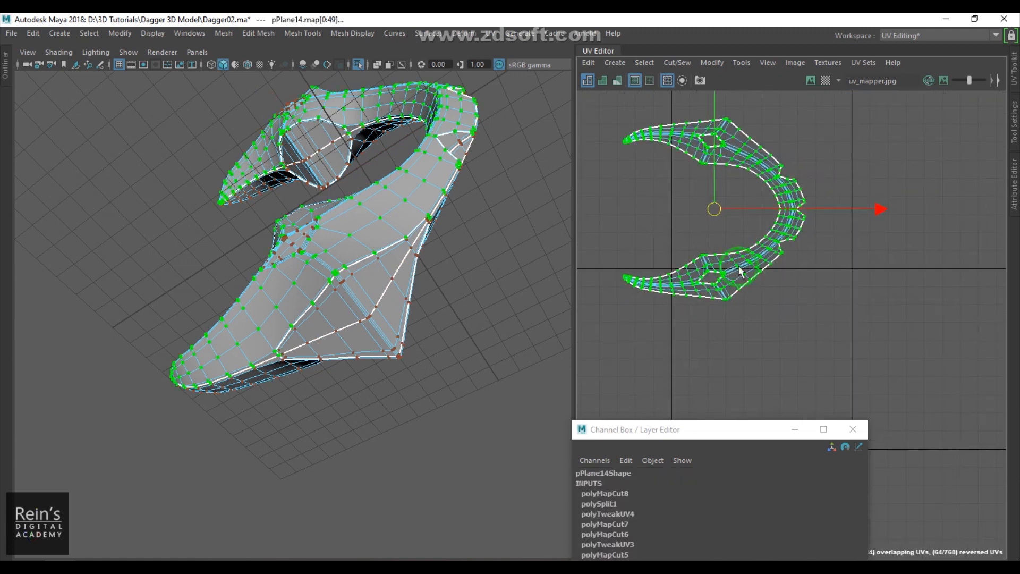
{"action": "left_click_drag", "start_coordinate": [717, 213], "coordinate": [892, 214]}
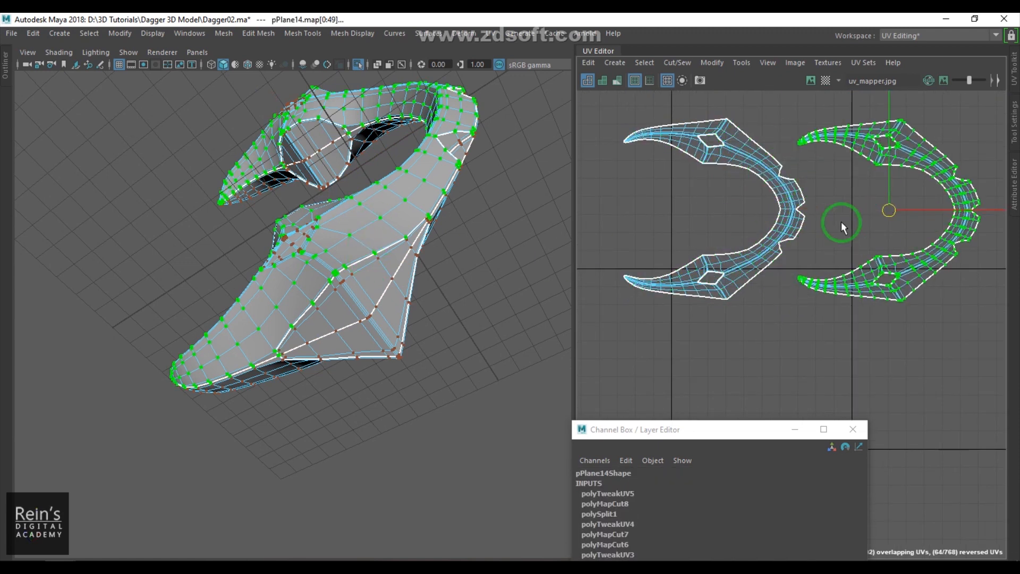
- Select the left guard UV shell and flip it horizontally
{"action": "key", "text": "5"}
{"action": "left_click", "coordinate": [791, 215]}
{"action": "double_click", "coordinate": [774, 254]}
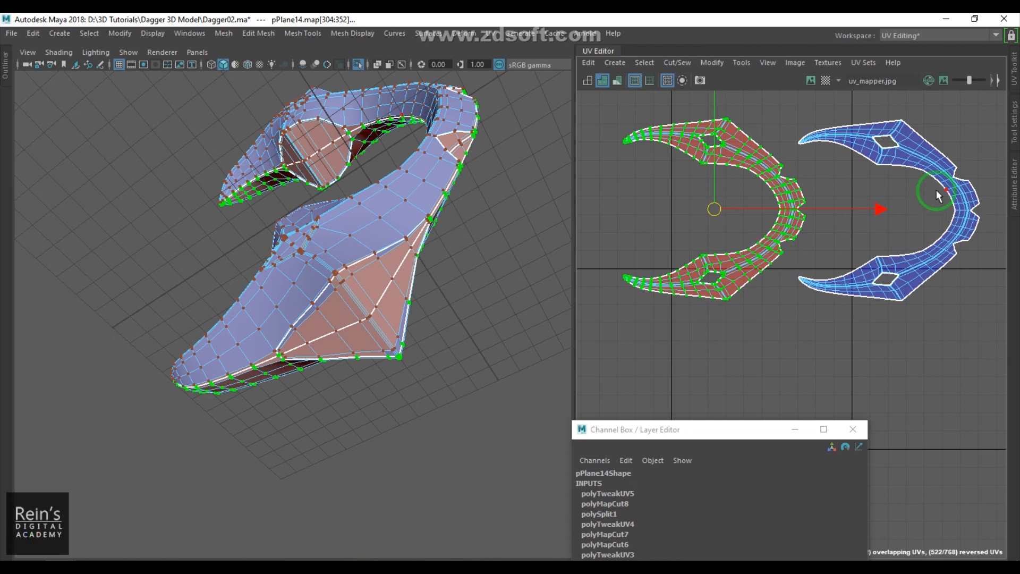
{"action": "left_click", "coordinate": [718, 63]}
{"action": "left_click", "coordinate": [735, 124]}
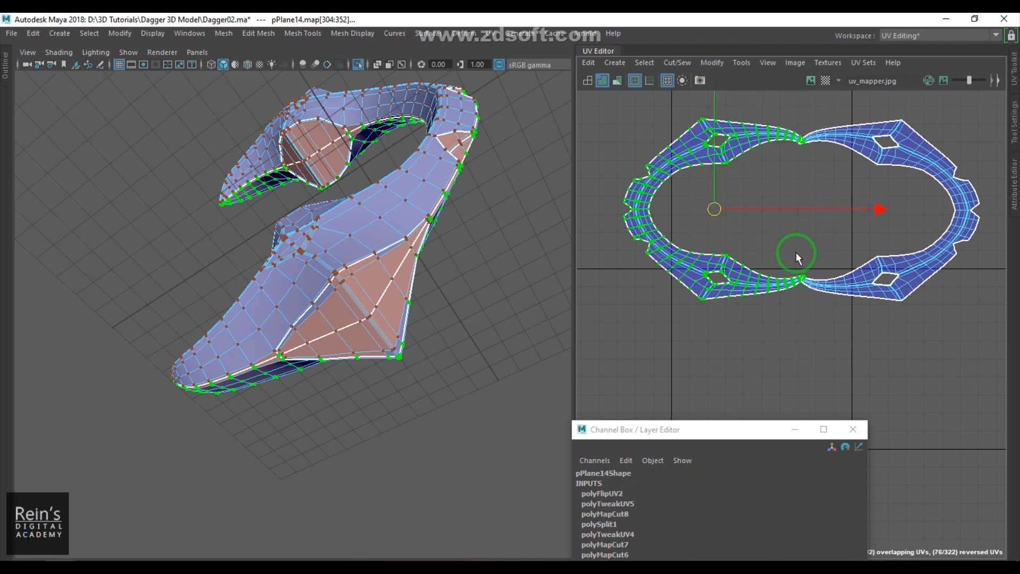
- Rotate both guard UV shells upright and place them side by side
{"action": "left_click_drag", "start_coordinate": [716, 209], "coordinate": [705, 213]}
{"action": "mouse_move", "coordinate": [768, 170]}
{"action": "right_mouse_down", "text": "shift"}
{"action": "mouse_move", "coordinate": [693, 184]}
{"action": "mouse_move", "coordinate": [688, 172]}
{"action": "mouse_move", "coordinate": [696, 187]}
{"action": "mouse_move", "coordinate": [753, 171]}
{"action": "right_mouse_up", "text": "shift"}
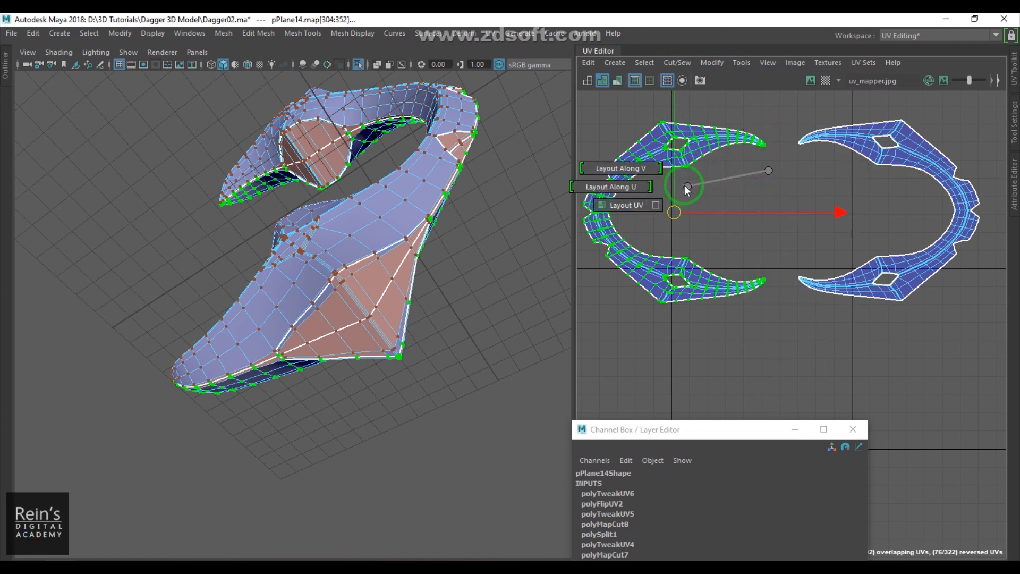
{"action": "right_click_drag", "start_coordinate": [741, 177], "coordinate": [701, 190], "text": "shift"}
{"action": "middle_click_drag", "start_coordinate": [874, 183], "coordinate": [827, 212], "text": "alt"}
{"action": "left_click_drag", "start_coordinate": [727, 130], "coordinate": [953, 355]}
{"action": "right_click_drag", "start_coordinate": [880, 198], "coordinate": [813, 199], "text": "shift"}
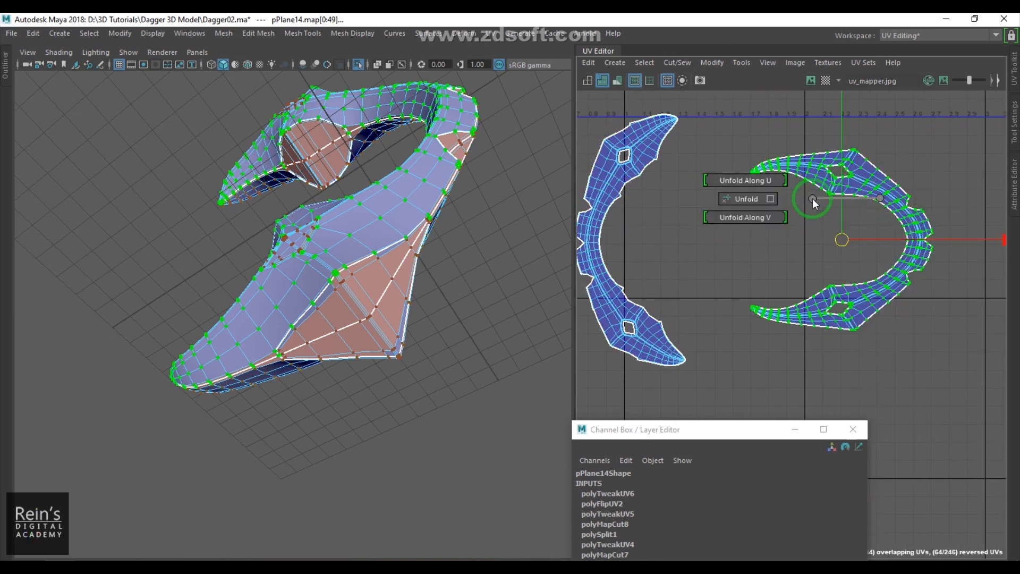
{"action": "right_click_drag", "start_coordinate": [741, 199], "coordinate": [741, 198], "text": "shift"}
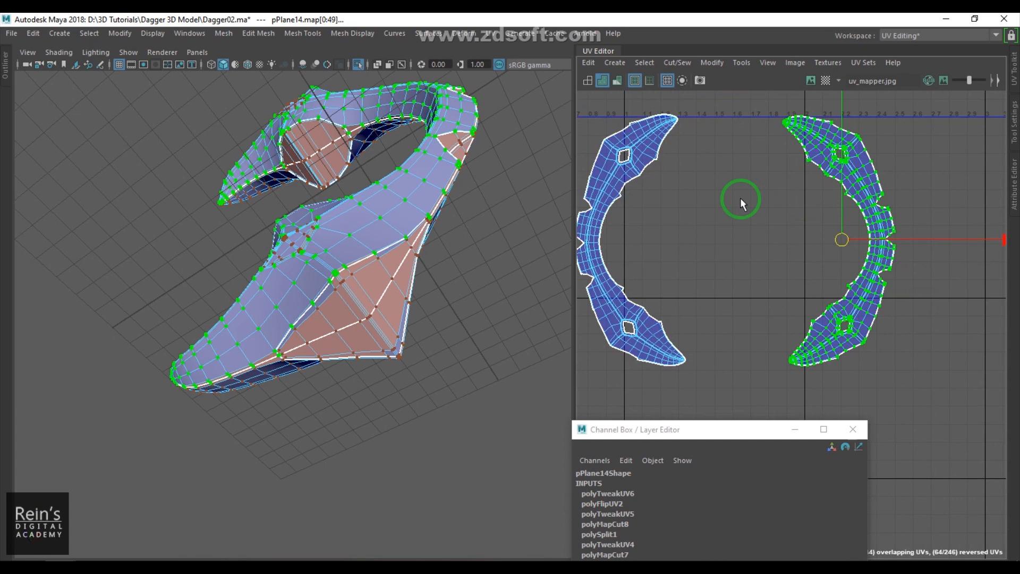
- In textured view, select the curved guard piece and flip one of its small diamond socket UV shells
{"action": "key", "text": "6"}
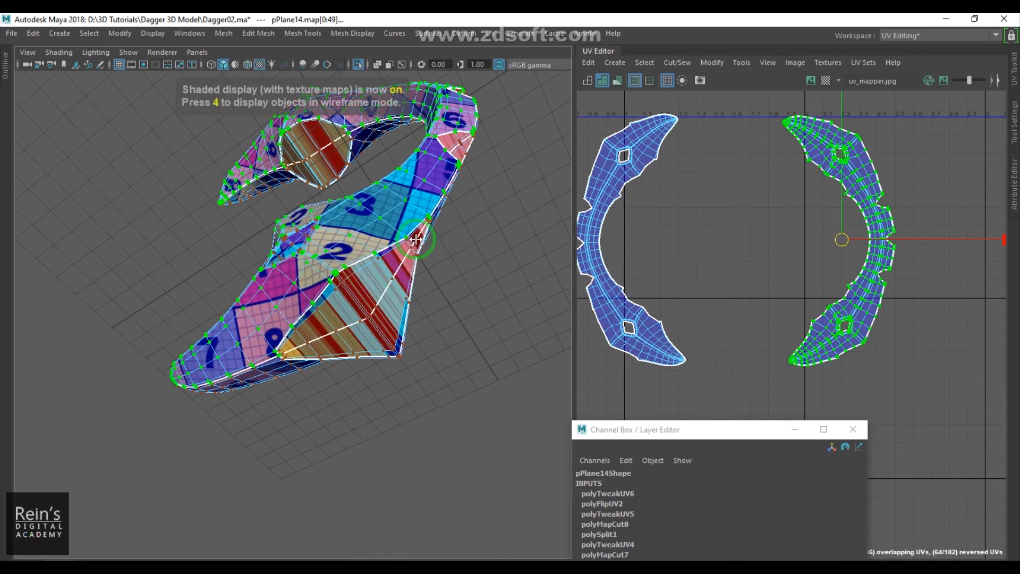
{"action": "left_click_drag", "start_coordinate": [414, 271], "coordinate": [418, 293], "text": "alt"}
{"action": "key", "text": "F8"}
{"action": "left_click", "coordinate": [504, 374]}
{"action": "left_click_drag", "start_coordinate": [503, 373], "coordinate": [395, 313], "text": "alt"}
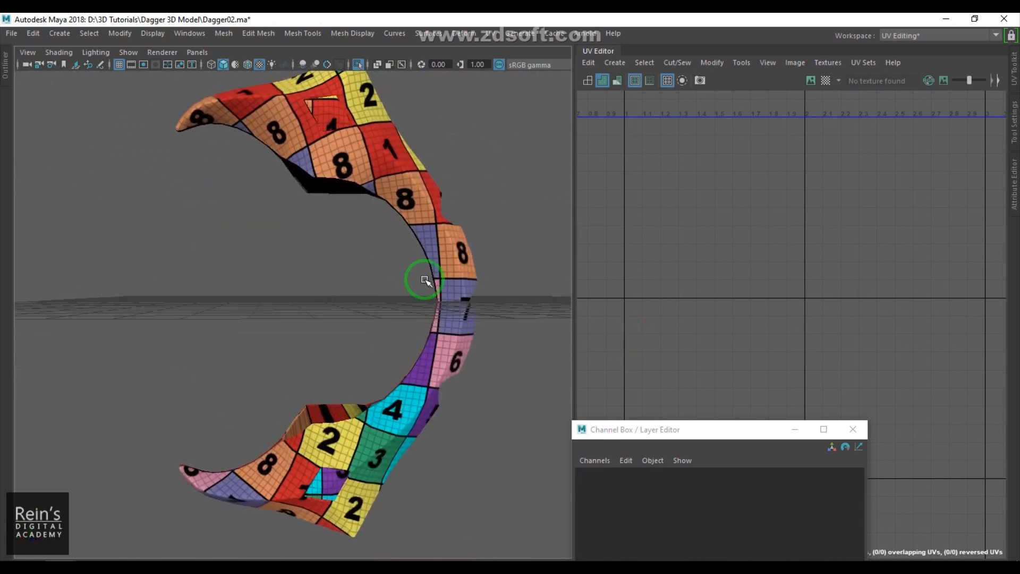
{"action": "left_click", "coordinate": [471, 274]}
{"action": "scroll", "coordinate": [736, 318], "scroll_direction": "down", "scroll_amount": 5}
{"action": "scroll", "coordinate": [767, 302], "scroll_direction": "up", "scroll_amount": 3}
{"action": "middle_click_drag", "start_coordinate": [736, 255], "coordinate": [993, 370], "text": "alt"}
{"action": "scroll", "coordinate": [768, 302], "scroll_direction": "up", "scroll_amount": 3}
{"action": "scroll", "coordinate": [749, 270], "scroll_direction": "up", "scroll_amount": 2}
{"action": "right_click_drag", "start_coordinate": [749, 270], "coordinate": [754, 250]}
{"action": "left_click", "coordinate": [763, 254]}
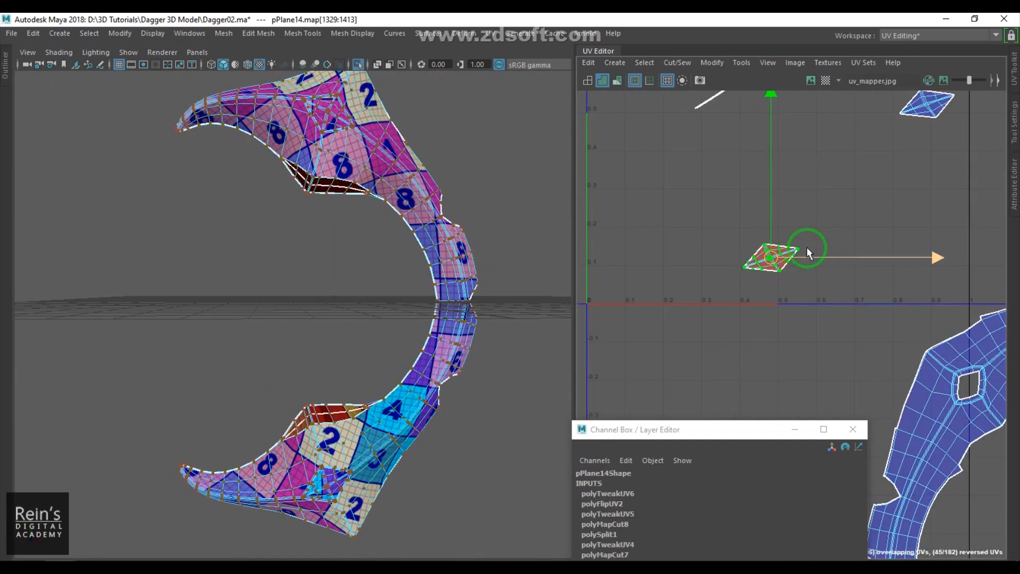
{"action": "left_click", "coordinate": [715, 62]}
{"action": "left_click", "coordinate": [737, 132]}
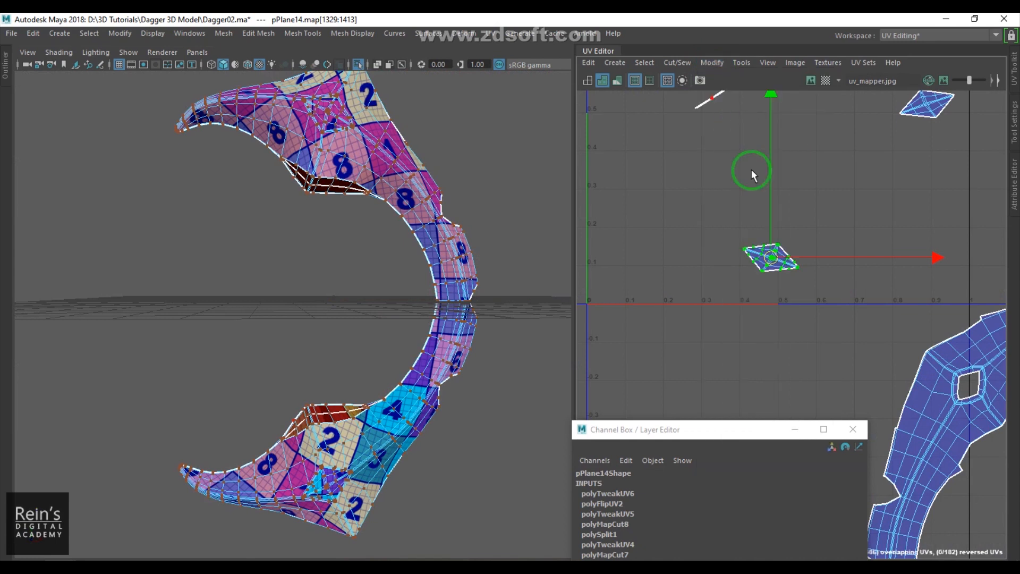
- Select another diamond socket UV shell and flip it as well
{"action": "scroll", "coordinate": [801, 250], "scroll_direction": "down", "scroll_amount": 2}
{"action": "middle_click_drag", "start_coordinate": [780, 222], "coordinate": [699, 327], "text": "alt"}
{"action": "left_click_drag", "start_coordinate": [670, 168], "coordinate": [724, 208]}
{"action": "scroll", "coordinate": [712, 191], "scroll_direction": "up", "scroll_amount": 4}
{"action": "left_click", "coordinate": [720, 62]}
{"action": "left_click", "coordinate": [761, 131]}
{"action": "scroll", "coordinate": [760, 228], "scroll_direction": "down", "scroll_amount": 2}
{"action": "scroll", "coordinate": [744, 202], "scroll_direction": "down", "scroll_amount": 3}
{"action": "scroll", "coordinate": [658, 246], "scroll_direction": "up", "scroll_amount": 4}
{"action": "scroll", "coordinate": [740, 192], "scroll_direction": "up", "scroll_amount": 3}
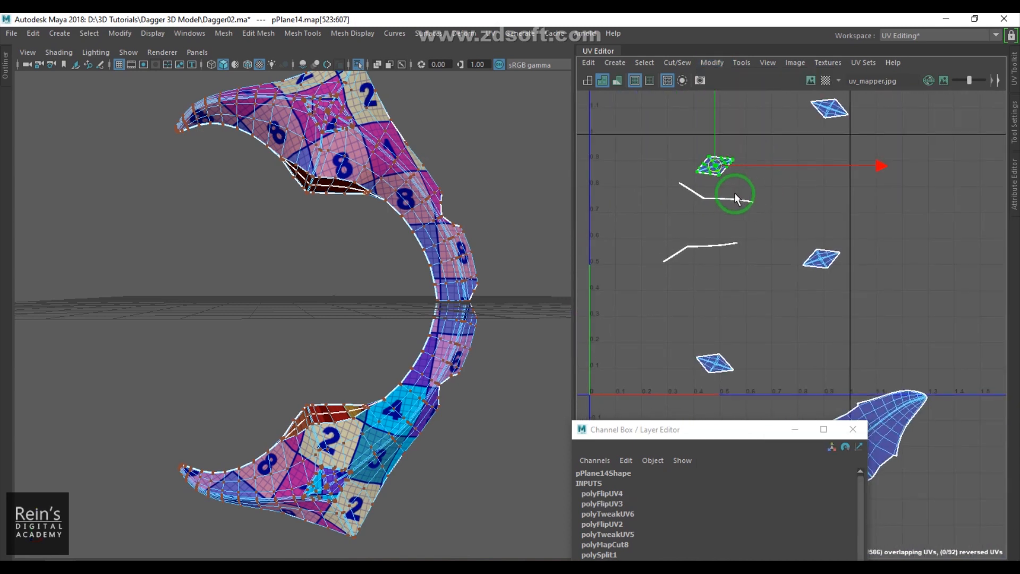
- Reposition a diamond socket shell and unfold two of the diamond socket UV shells
{"action": "middle_click_drag", "start_coordinate": [796, 190], "coordinate": [752, 257], "text": "alt"}
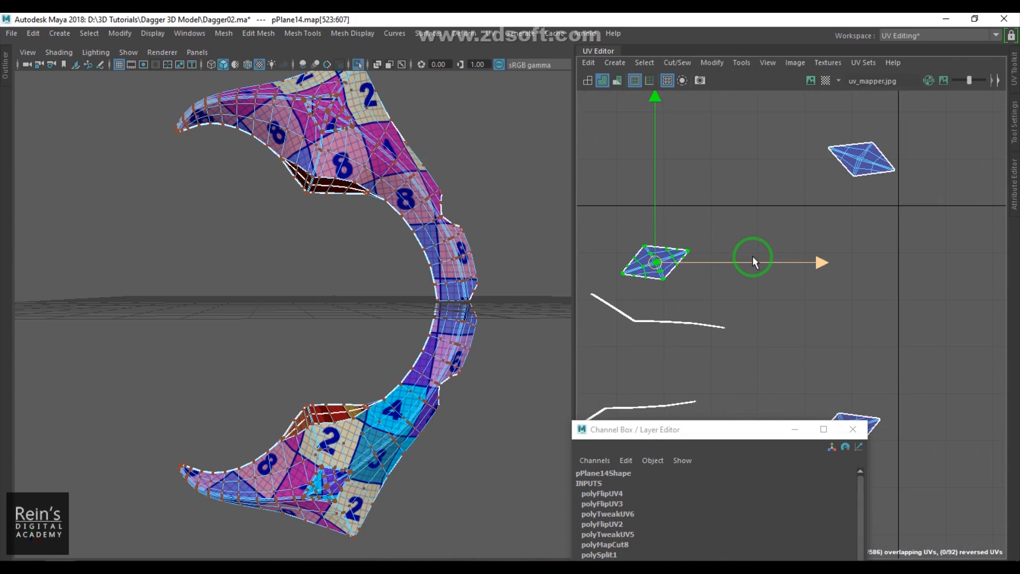
{"action": "left_click_drag", "start_coordinate": [655, 263], "coordinate": [703, 221]}
{"action": "key", "text": "ctrl+u"}
{"action": "left_click_drag", "start_coordinate": [813, 133], "coordinate": [932, 203]}
{"action": "key", "text": "ctrl+u"}
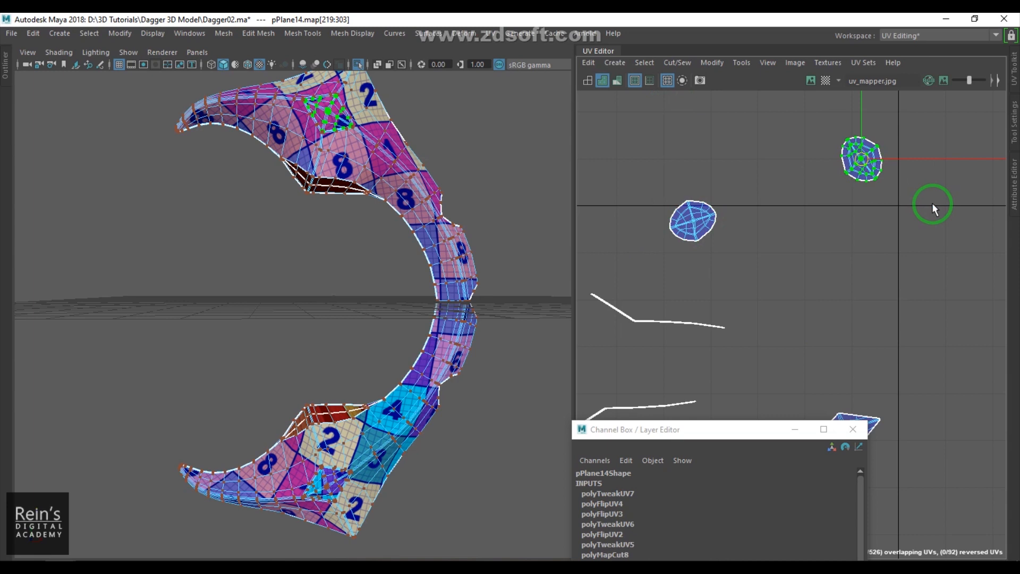
- Select and unfold the remaining two diamond socket UV shells
{"action": "scroll", "coordinate": [812, 301], "scroll_direction": "down", "scroll_amount": 2}
{"action": "scroll", "coordinate": [808, 279], "scroll_direction": "up", "scroll_amount": 6}
{"action": "middle_click_drag", "start_coordinate": [809, 272], "coordinate": [1018, 457], "text": "alt"}
{"action": "middle_click_drag", "start_coordinate": [864, 366], "coordinate": [855, 142], "text": "alt"}
{"action": "scroll", "coordinate": [862, 245], "scroll_direction": "down", "scroll_amount": 8}
{"action": "middle_click_drag", "start_coordinate": [927, 325], "coordinate": [921, 284], "text": "alt"}
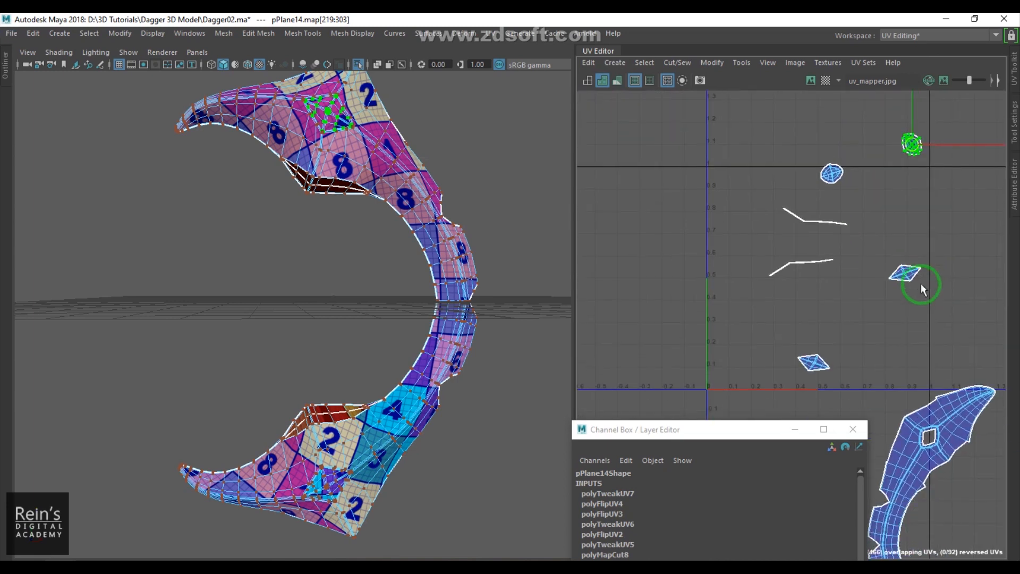
{"action": "left_click_drag", "start_coordinate": [880, 251], "coordinate": [935, 301]}
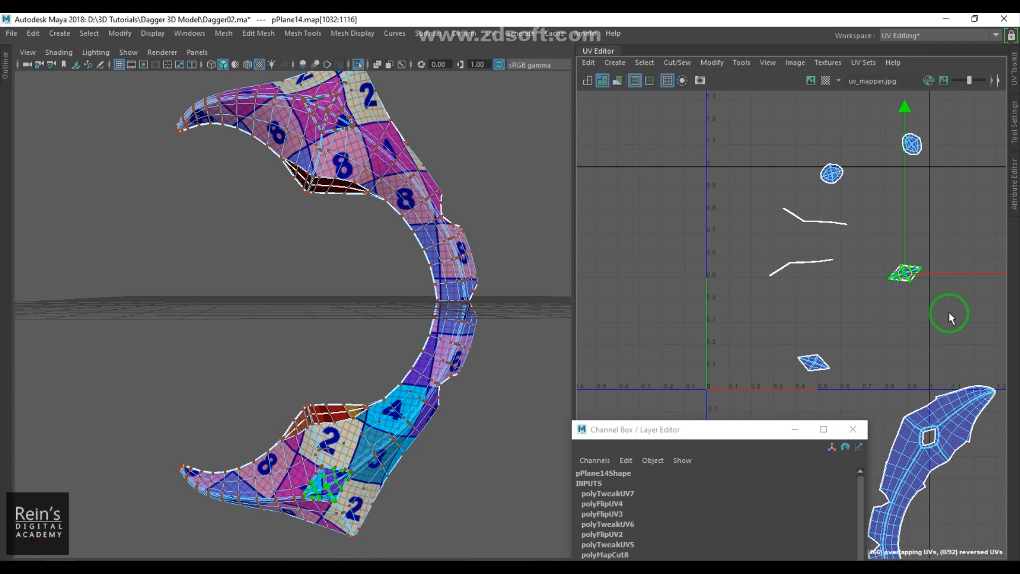
{"action": "left_click_drag", "start_coordinate": [772, 343], "coordinate": [841, 390]}
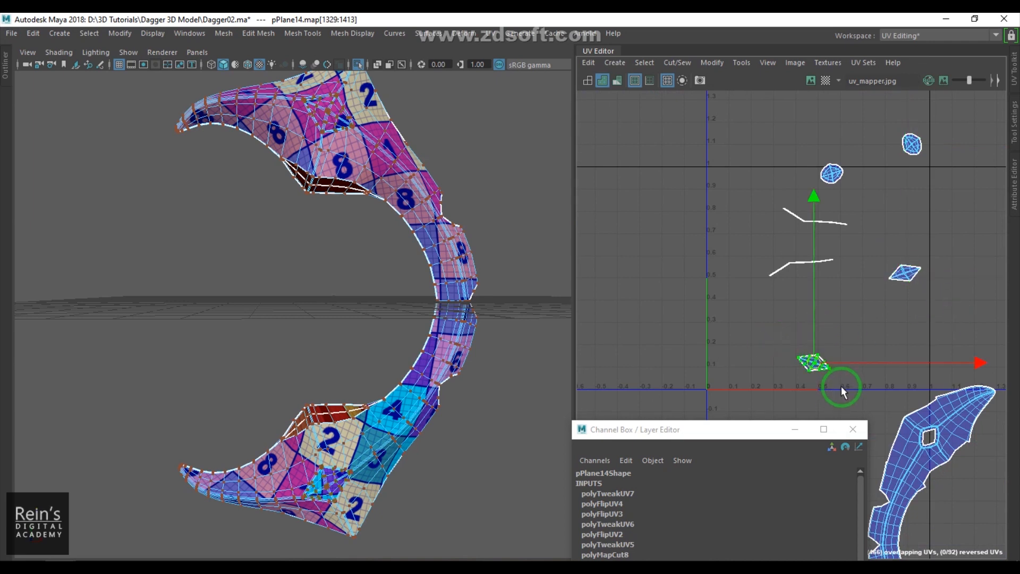
{"action": "key", "text": "ctrl+u"}
{"action": "left_click_drag", "start_coordinate": [870, 243], "coordinate": [971, 336]}
{"action": "key", "text": "ctrl+u"}
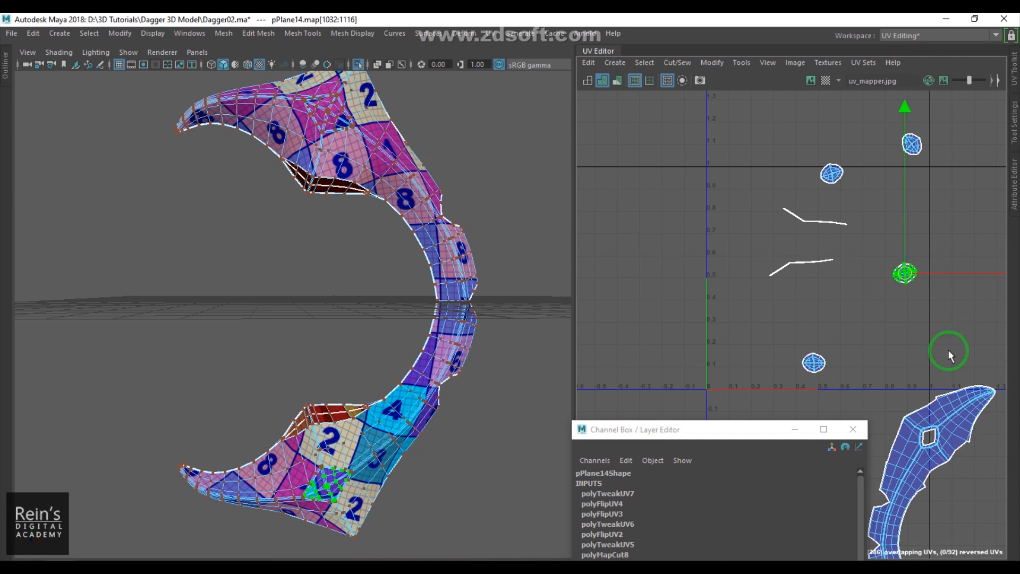
- Try to unfold the thin strip UV shells, then undo the unfold
{"action": "scroll", "coordinate": [919, 262], "scroll_direction": "down", "scroll_amount": 3}
{"action": "middle_click_drag", "start_coordinate": [905, 275], "coordinate": [653, 209], "text": "alt"}
{"action": "middle_click_drag", "start_coordinate": [866, 251], "coordinate": [826, 256], "text": "alt"}
{"action": "left_click_drag", "start_coordinate": [747, 199], "coordinate": [748, 200]}
{"action": "key", "text": "ctrl+u"}
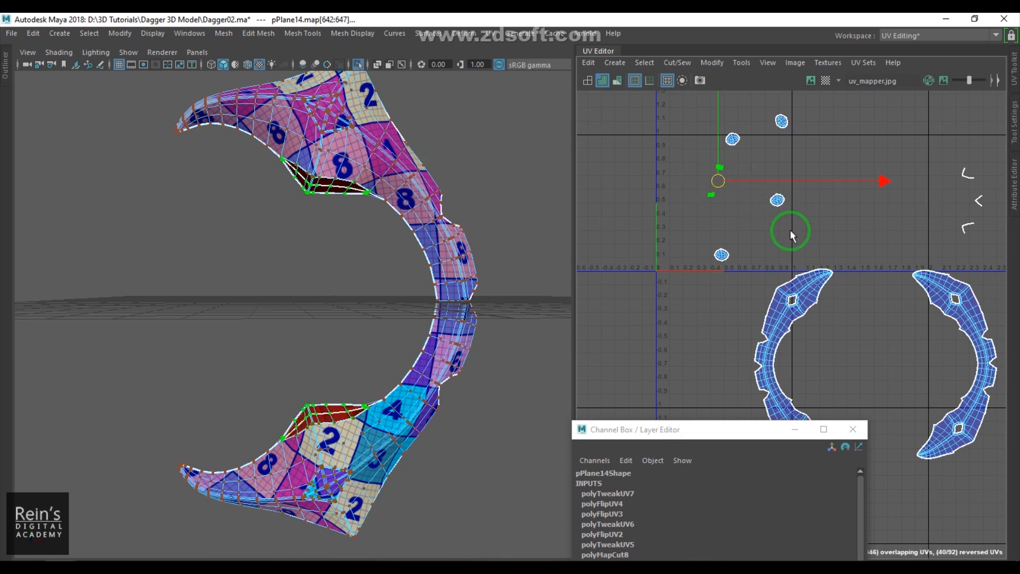
{"action": "scroll", "coordinate": [731, 195], "scroll_direction": "up", "scroll_amount": 5}
{"action": "middle_click_drag", "start_coordinate": [744, 212], "coordinate": [915, 380], "text": "alt"}
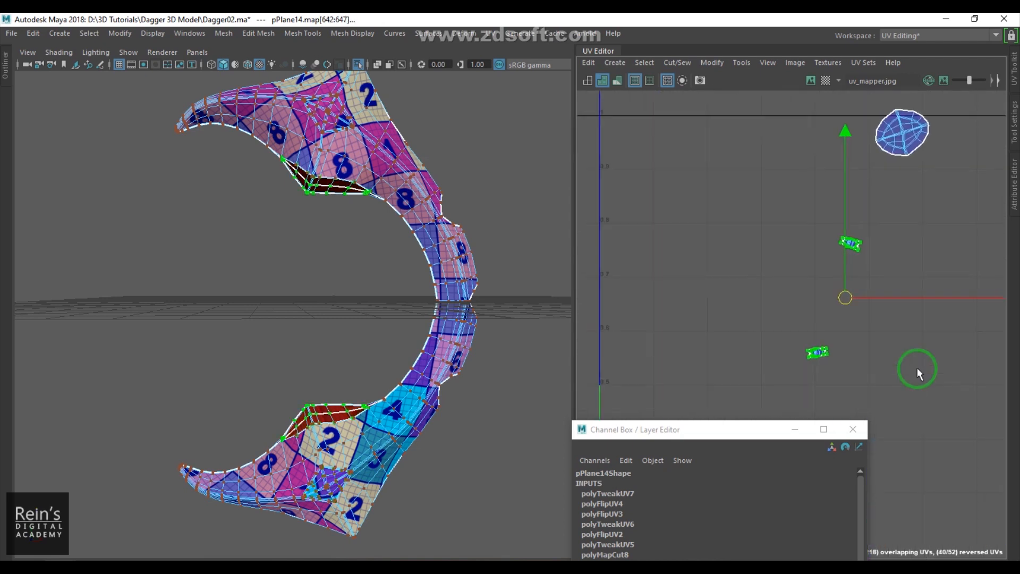
{"action": "scroll", "coordinate": [904, 372], "scroll_direction": "up", "scroll_amount": 3}
{"action": "left_click", "coordinate": [897, 333]}
{"action": "scroll", "coordinate": [850, 301], "scroll_direction": "down", "scroll_amount": 8}
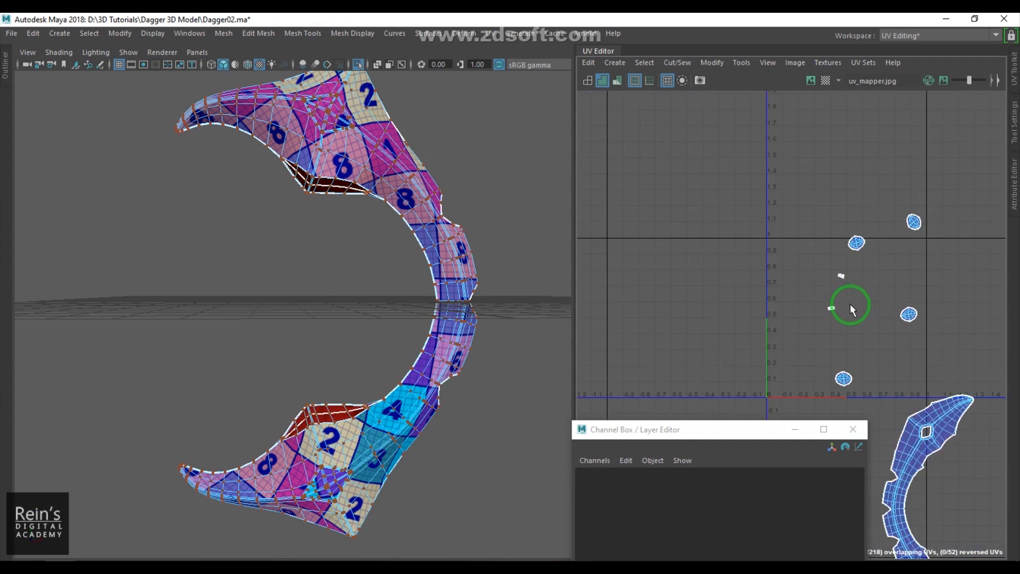
{"action": "key", "text": "ctrl+z"}
{"action": "key", "text": "ctrl+z"}
{"action": "scroll", "coordinate": [852, 312], "scroll_direction": "up", "scroll_amount": 5}
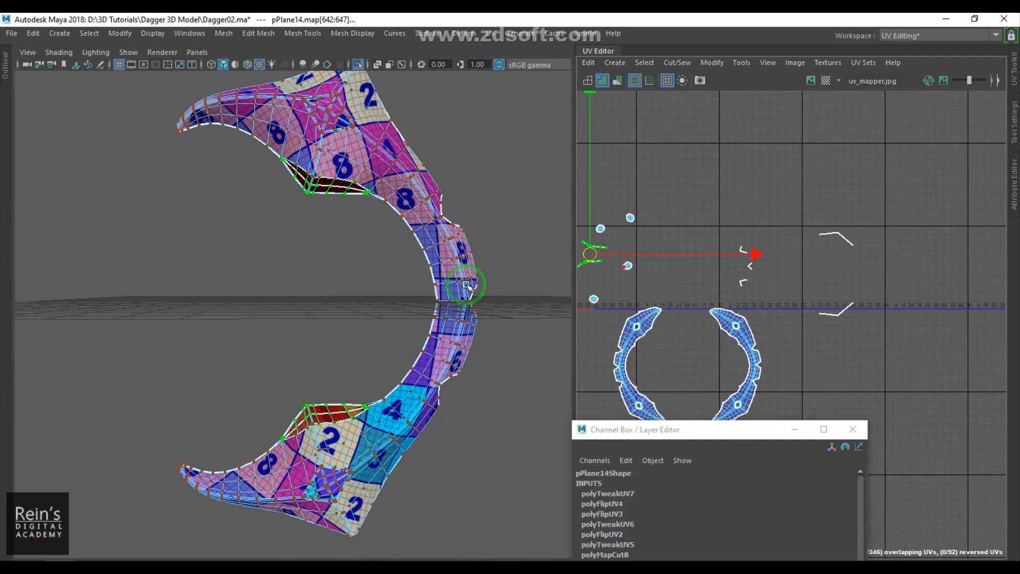
- Select the octagonal socket faces and planar-project them with bounding-box fit from the Z axis, moving the shell up-left
{"action": "middle_click_drag", "start_coordinate": [625, 294], "coordinate": [857, 304], "text": "alt"}
{"action": "left_click_drag", "start_coordinate": [811, 265], "coordinate": [719, 270]}
{"action": "left_click", "coordinate": [704, 295]}
{"action": "right_click_drag", "start_coordinate": [713, 268], "coordinate": [683, 229]}
{"action": "left_click_drag", "start_coordinate": [681, 221], "coordinate": [725, 296]}
{"action": "left_click", "coordinate": [661, 240]}
{"action": "left_click_drag", "start_coordinate": [676, 237], "coordinate": [736, 266]}
{"action": "key", "text": "f"}
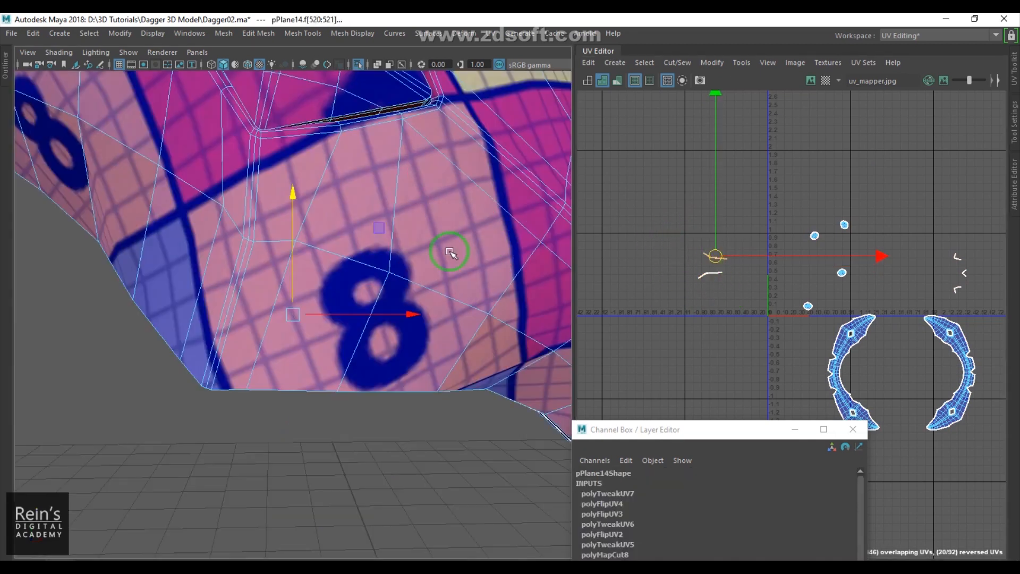
{"action": "scroll", "coordinate": [424, 234], "scroll_direction": "down", "scroll_amount": 5}
{"action": "left_click_drag", "start_coordinate": [425, 234], "coordinate": [513, 204], "text": "alt"}
{"action": "scroll", "coordinate": [412, 341], "scroll_direction": "up", "scroll_amount": 6}
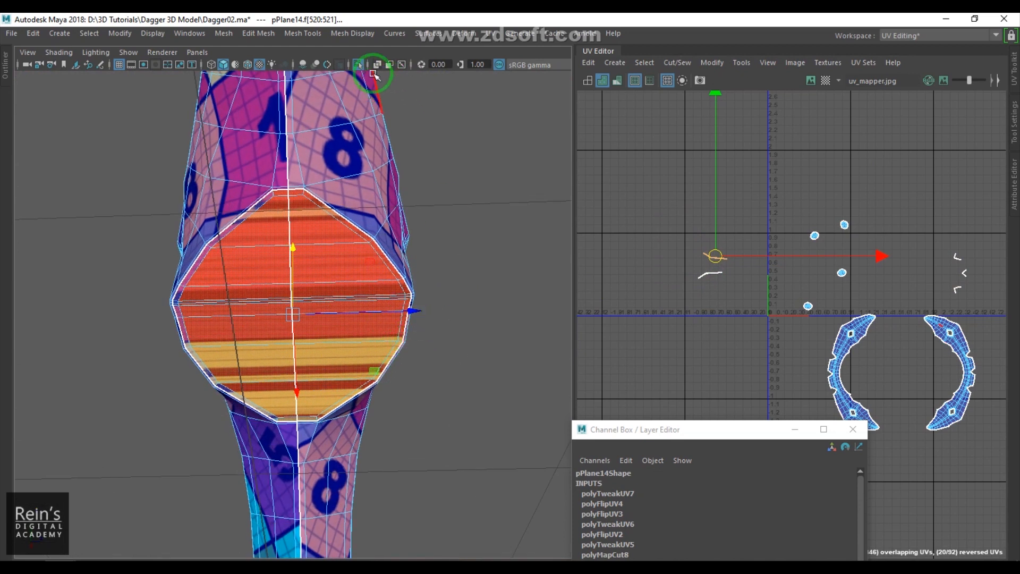
{"action": "left_click", "coordinate": [490, 33]}
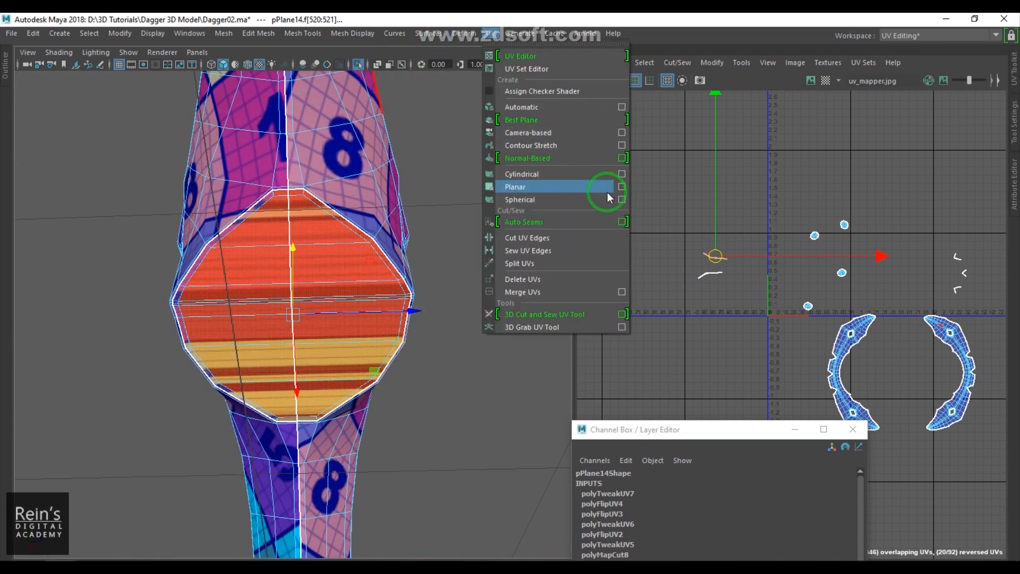
{"action": "left_click", "coordinate": [622, 186]}
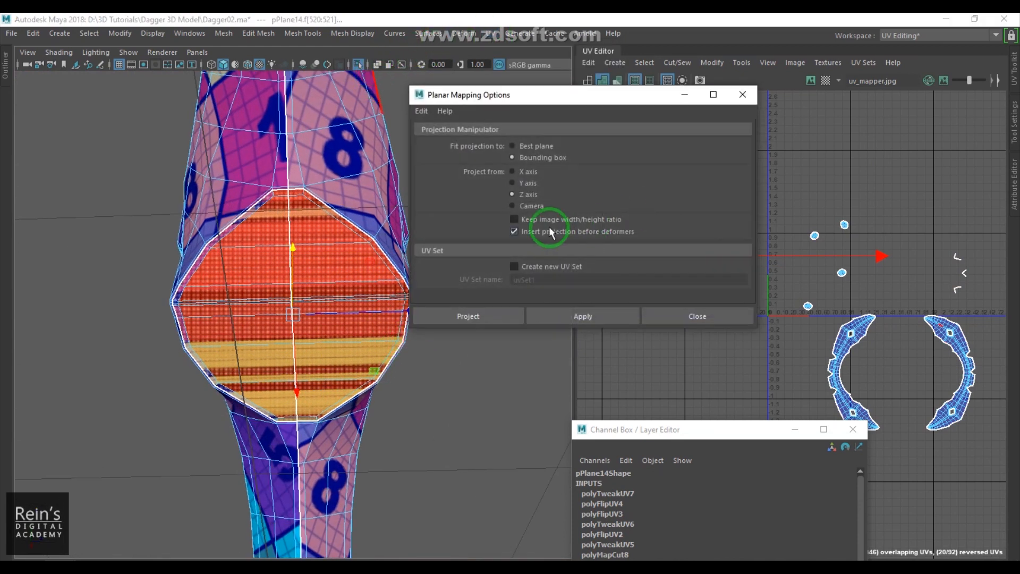
{"action": "left_click", "coordinate": [499, 310]}
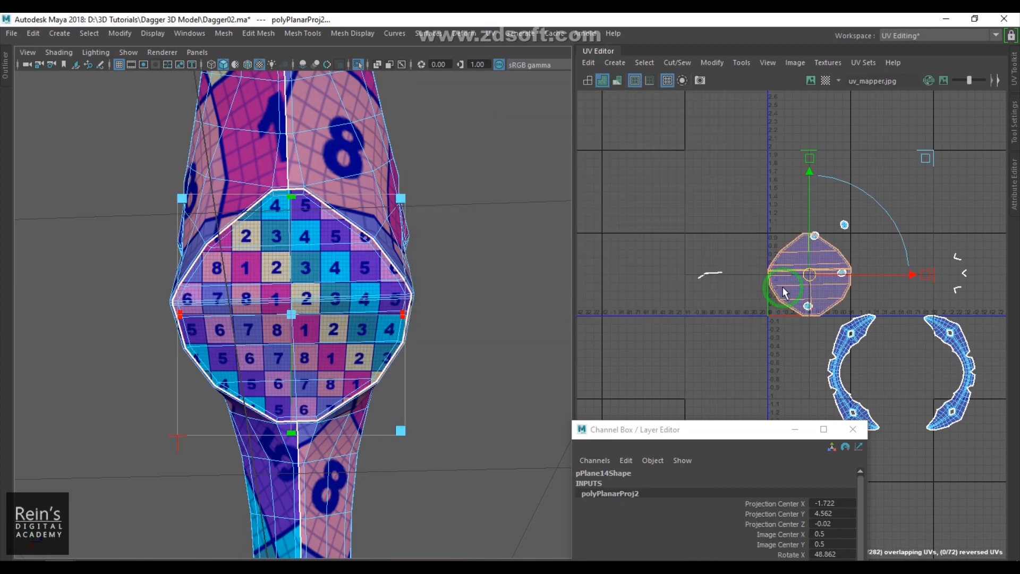
{"action": "left_click_drag", "start_coordinate": [808, 277], "coordinate": [685, 178]}
{"action": "left_click", "coordinate": [682, 308]}
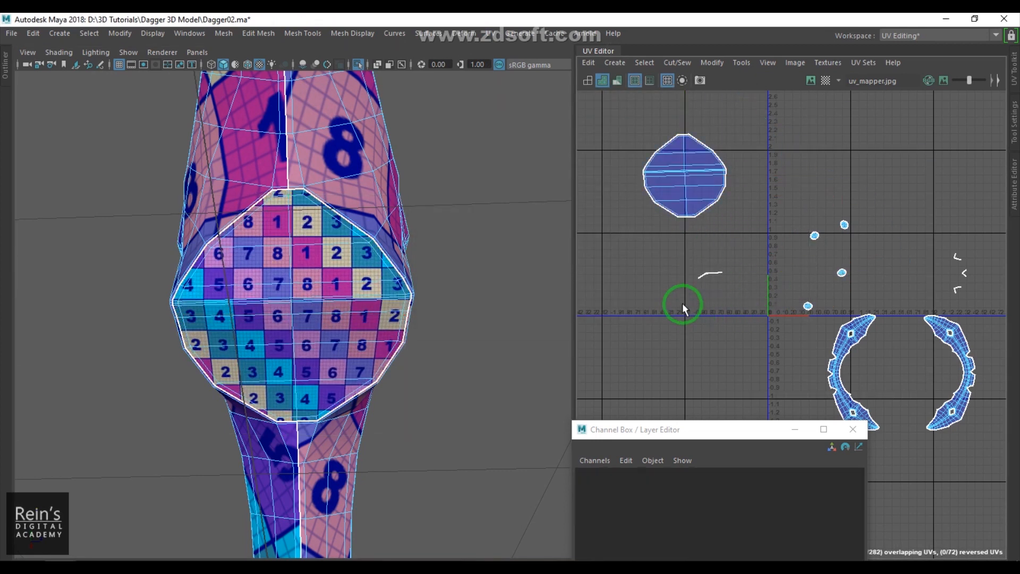
- Select the octagonal socket faces on the opposite side, planar-project them, and move the new shell upward
{"action": "left_click_drag", "start_coordinate": [684, 245], "coordinate": [733, 298]}
{"action": "scroll", "coordinate": [616, 359], "scroll_direction": "down", "scroll_amount": 3}
{"action": "left_click_drag", "start_coordinate": [323, 373], "coordinate": [342, 439], "text": "alt"}
{"action": "middle_click_drag", "start_coordinate": [342, 439], "coordinate": [413, 239], "text": "alt"}
{"action": "left_click_drag", "start_coordinate": [413, 240], "coordinate": [343, 300], "text": "alt"}
{"action": "scroll", "coordinate": [374, 249], "scroll_direction": "up", "scroll_amount": 2}
{"action": "left_click_drag", "start_coordinate": [388, 245], "coordinate": [361, 330], "text": "alt"}
{"action": "right_click_drag", "start_coordinate": [361, 330], "coordinate": [361, 302], "text": "alt"}
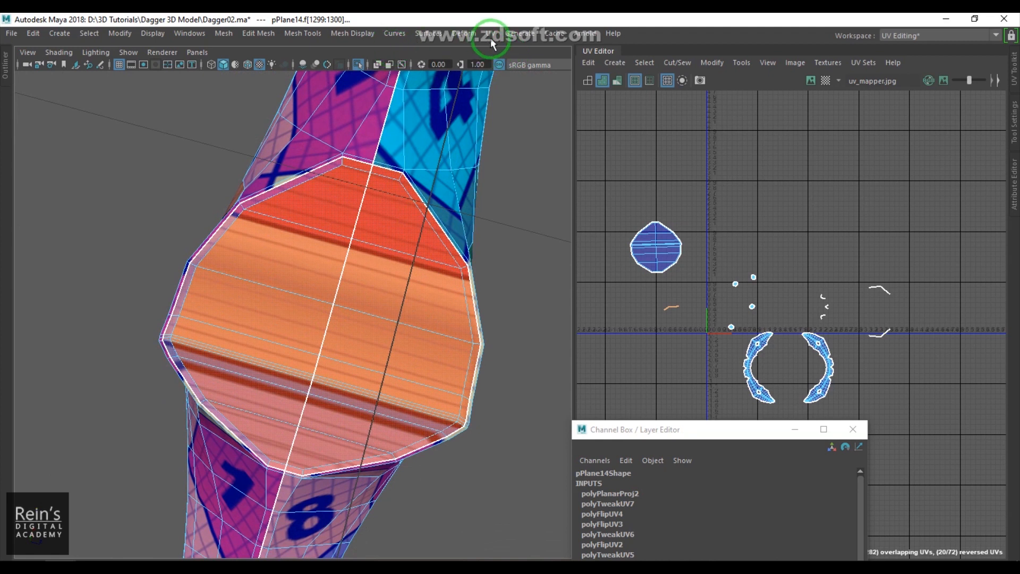
{"action": "left_click", "coordinate": [488, 37]}
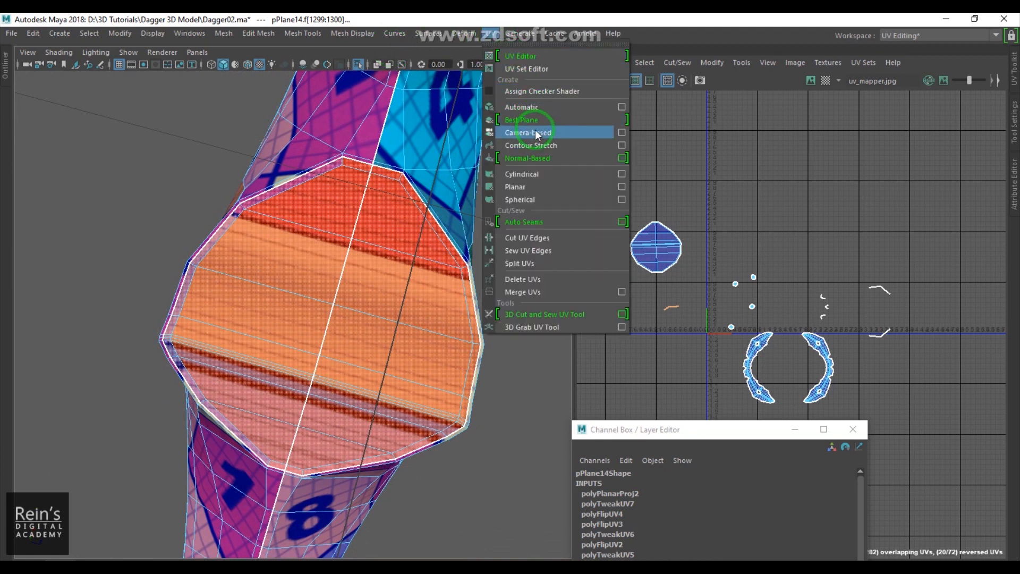
{"action": "left_click", "coordinate": [537, 183]}
{"action": "scroll", "coordinate": [738, 298], "scroll_direction": "down", "scroll_amount": 3}
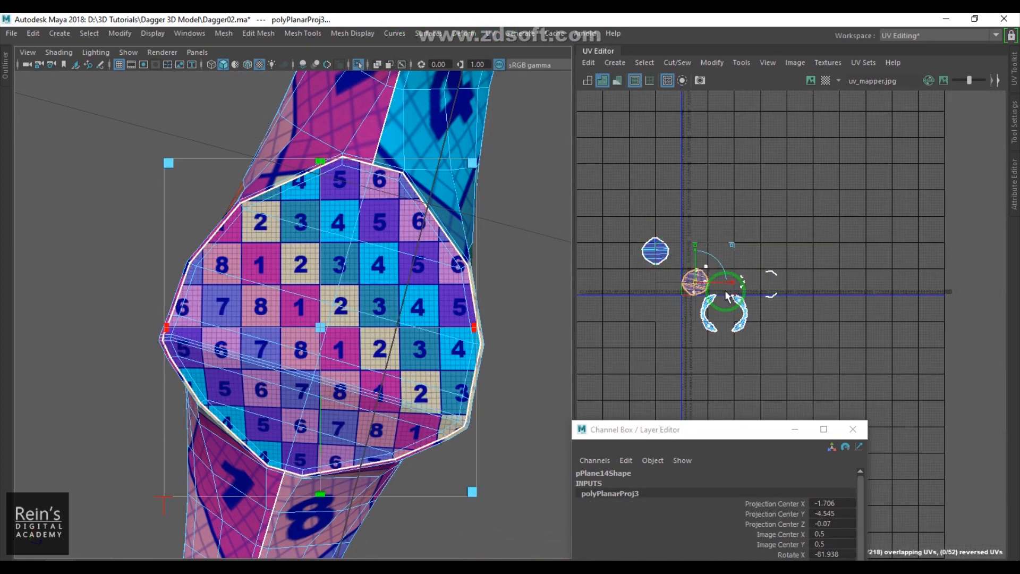
{"action": "left_click_drag", "start_coordinate": [696, 282], "coordinate": [681, 184]}
{"action": "scroll", "coordinate": [781, 273], "scroll_direction": "up", "scroll_amount": 5}
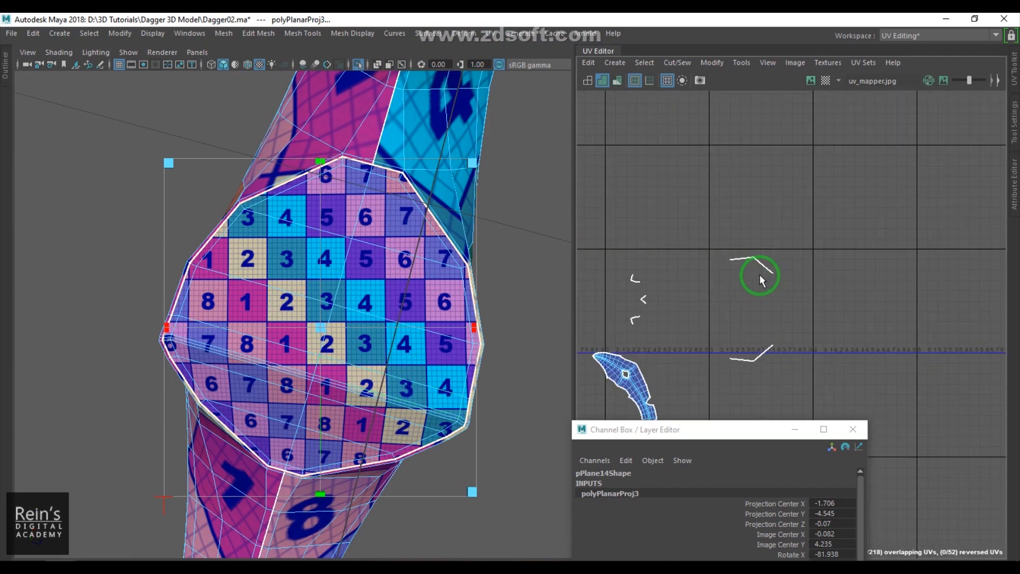
- Select a thin strip UV shell and locate it on the model in the viewport
{"action": "middle_click_drag", "start_coordinate": [762, 281], "coordinate": [788, 223], "text": "alt"}
{"action": "left_click", "coordinate": [786, 216]}
{"action": "key", "text": "f"}
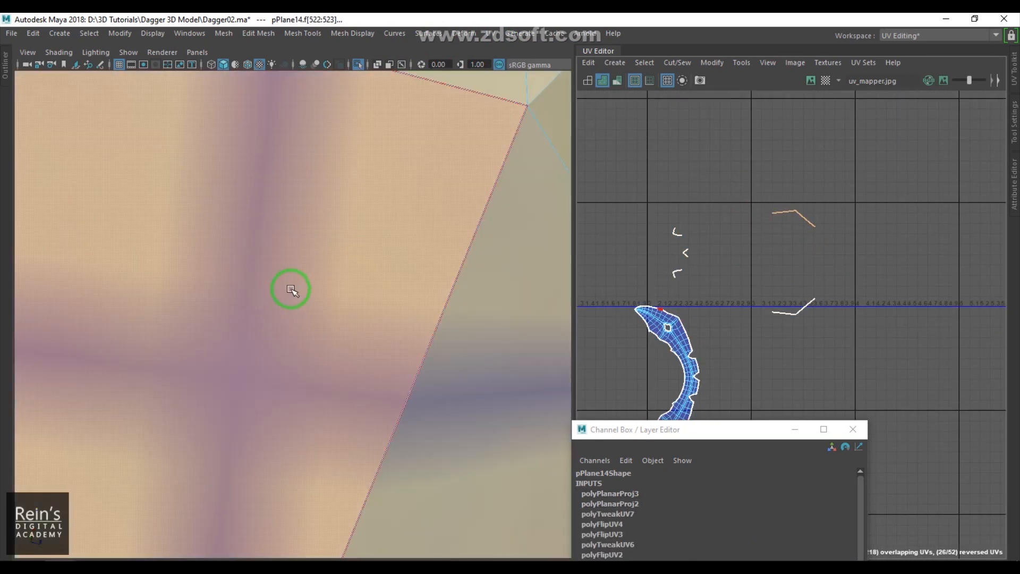
{"action": "scroll", "coordinate": [296, 280], "scroll_direction": "down", "scroll_amount": 5}
{"action": "mouse_move", "coordinate": [296, 278]}
{"action": "left_mouse_down", "text": "alt"}
{"action": "mouse_move", "coordinate": [338, 319]}
{"action": "mouse_move", "coordinate": [319, 262]}
{"action": "mouse_move", "coordinate": [323, 280]}
{"action": "mouse_move", "coordinate": [296, 310]}
{"action": "mouse_move", "coordinate": [340, 298]}
{"action": "left_mouse_up", "text": "alt"}
{"action": "key", "text": "5"}
{"action": "mouse_move", "coordinate": [331, 382]}
{"action": "left_mouse_down", "text": "alt"}
{"action": "mouse_move", "coordinate": [474, 246]}
{"action": "mouse_move", "coordinate": [346, 314]}
{"action": "mouse_move", "coordinate": [351, 325]}
{"action": "left_mouse_up", "text": "alt"}
{"action": "right_click_drag", "start_coordinate": [351, 325], "coordinate": [426, 353], "text": "alt"}
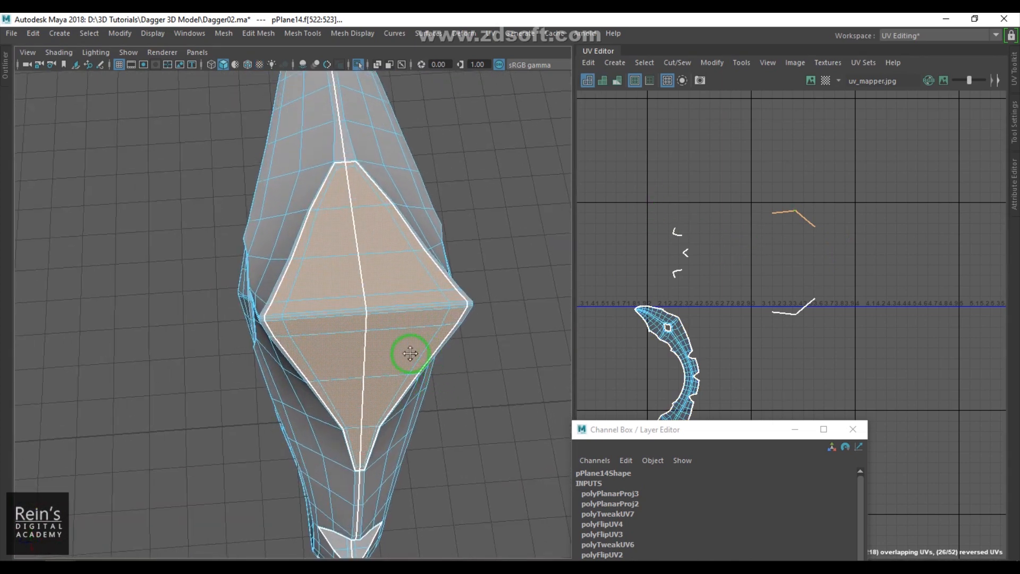
- Planar-project the selected diamond socket faces and move the new shell to a free area in the UV Editor
{"action": "middle_click_drag", "start_coordinate": [425, 352], "coordinate": [386, 355], "text": "alt"}
{"action": "left_click", "coordinate": [492, 34]}
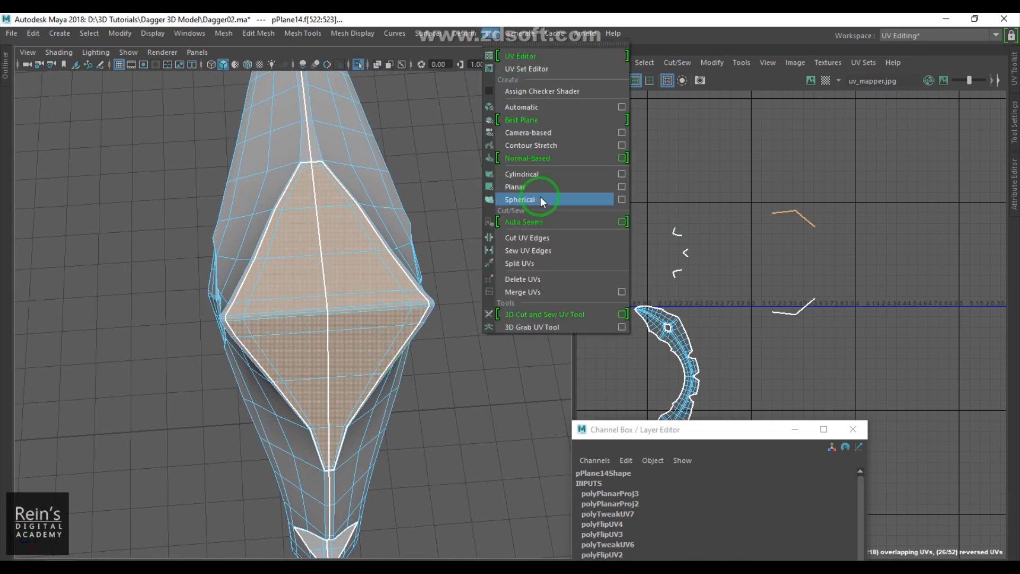
{"action": "left_click", "coordinate": [523, 198]}
{"action": "scroll", "coordinate": [390, 290], "scroll_direction": "down", "scroll_amount": 5}
{"action": "middle_click_drag", "start_coordinate": [792, 280], "coordinate": [875, 244], "text": "alt"}
{"action": "left_click_drag", "start_coordinate": [691, 192], "coordinate": [599, 252]}
{"action": "scroll", "coordinate": [654, 256], "scroll_direction": "down", "scroll_amount": 3}
{"action": "middle_click_drag", "start_coordinate": [767, 244], "coordinate": [698, 262], "text": "alt"}
{"action": "scroll", "coordinate": [712, 253], "scroll_direction": "up", "scroll_amount": 3}
{"action": "middle_click_drag", "start_coordinate": [945, 254], "coordinate": [870, 249], "text": "alt"}
{"action": "right_click_drag", "start_coordinate": [870, 249], "coordinate": [876, 305]}
{"action": "left_click_drag", "start_coordinate": [853, 213], "coordinate": [945, 294]}
- Select the diamond socket faces on the opposite side, planar-project them, and move the new shell aside
{"action": "key", "text": "f"}
{"action": "scroll", "coordinate": [397, 287], "scroll_direction": "down", "scroll_amount": 5}
{"action": "left_click_drag", "start_coordinate": [370, 325], "coordinate": [394, 213], "text": "alt"}
{"action": "right_click_drag", "start_coordinate": [394, 212], "coordinate": [486, 386], "text": "alt"}
{"action": "left_click_drag", "start_coordinate": [486, 386], "coordinate": [358, 330], "text": "alt"}
{"action": "right_click_drag", "start_coordinate": [358, 330], "coordinate": [379, 351], "text": "alt"}
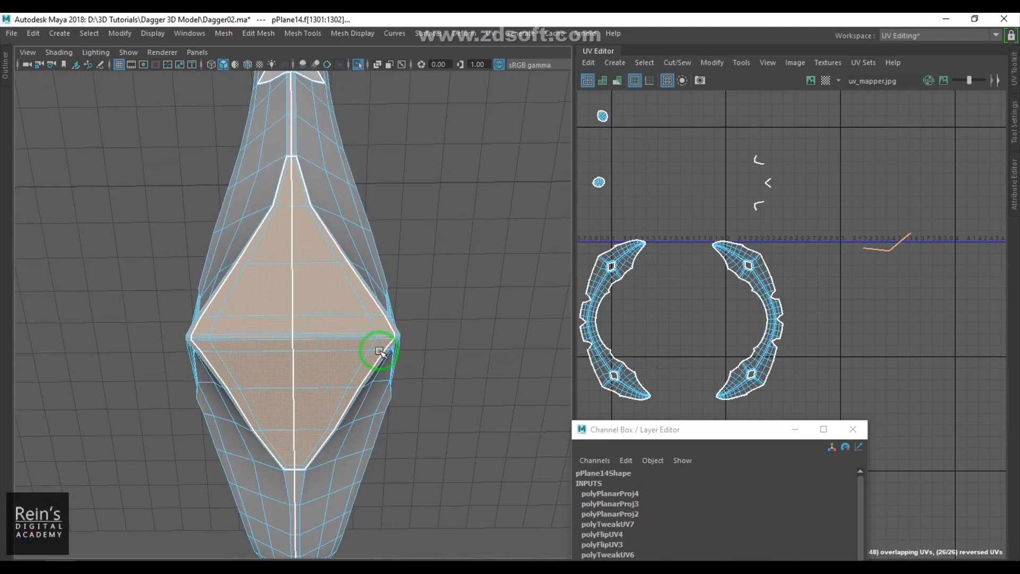
{"action": "left_click", "coordinate": [490, 33]}
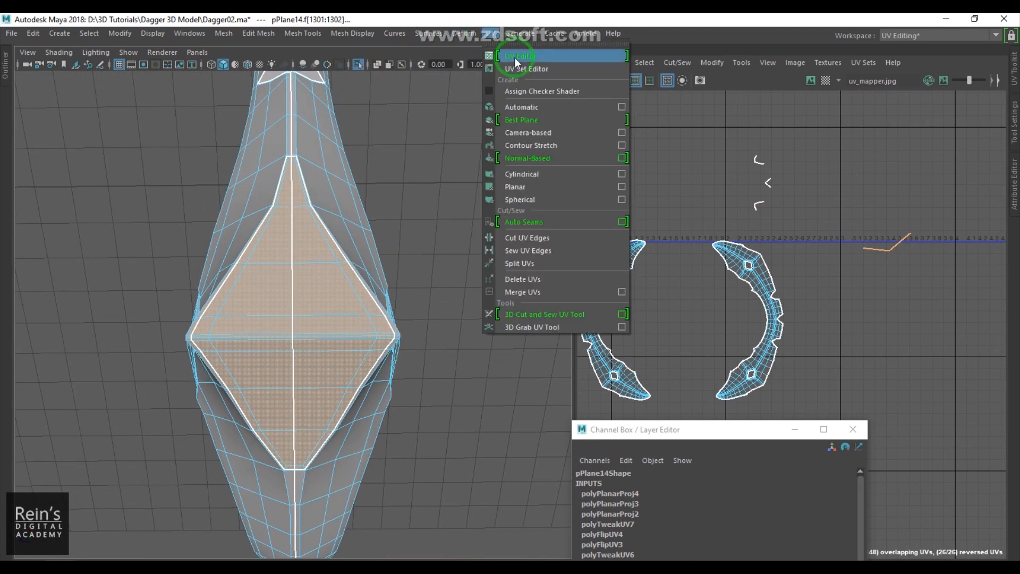
{"action": "left_click", "coordinate": [528, 187]}
{"action": "scroll", "coordinate": [691, 247], "scroll_direction": "down", "scroll_amount": 3}
{"action": "middle_click_drag", "start_coordinate": [652, 267], "coordinate": [898, 279], "text": "alt"}
{"action": "left_click_drag", "start_coordinate": [852, 222], "coordinate": [680, 216]}
{"action": "middle_click_drag", "start_coordinate": [919, 269], "coordinate": [754, 296], "text": "alt"}
{"action": "scroll", "coordinate": [771, 279], "scroll_direction": "up", "scroll_amount": 3}
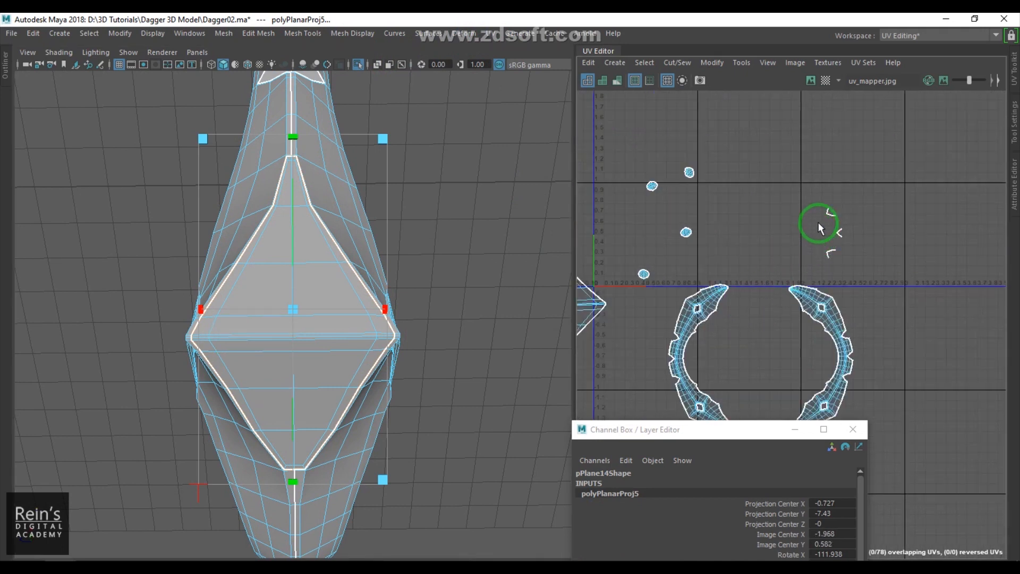
{"action": "left_click_drag", "start_coordinate": [813, 192], "coordinate": [843, 220]}
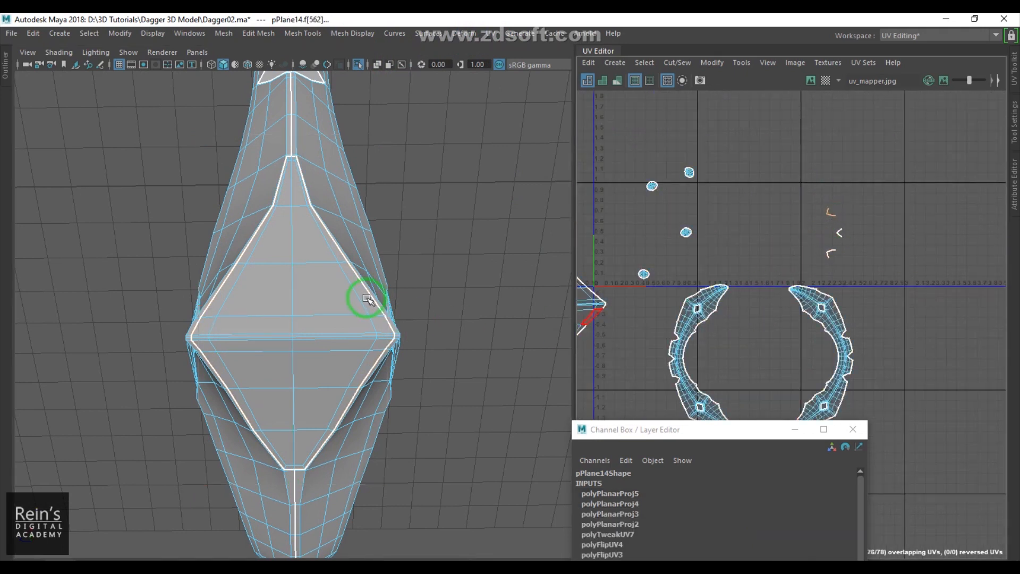
- Select the octagonal socket faces on the guard and planar-project them
{"action": "key", "text": "f"}
{"action": "scroll", "coordinate": [383, 292], "scroll_direction": "down", "scroll_amount": 8}
{"action": "left_click_drag", "start_coordinate": [383, 296], "coordinate": [386, 430], "text": "alt"}
{"action": "scroll", "coordinate": [394, 392], "scroll_direction": "up", "scroll_amount": 10}
{"action": "scroll", "coordinate": [383, 346], "scroll_direction": "up", "scroll_amount": 2}
{"action": "left_click", "coordinate": [490, 33]}
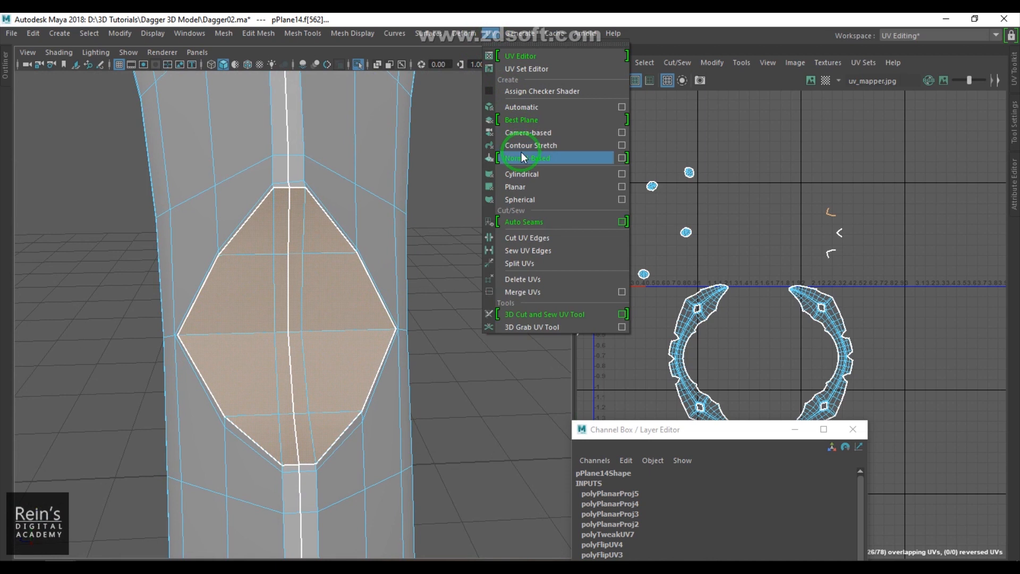
{"action": "left_click", "coordinate": [519, 187]}
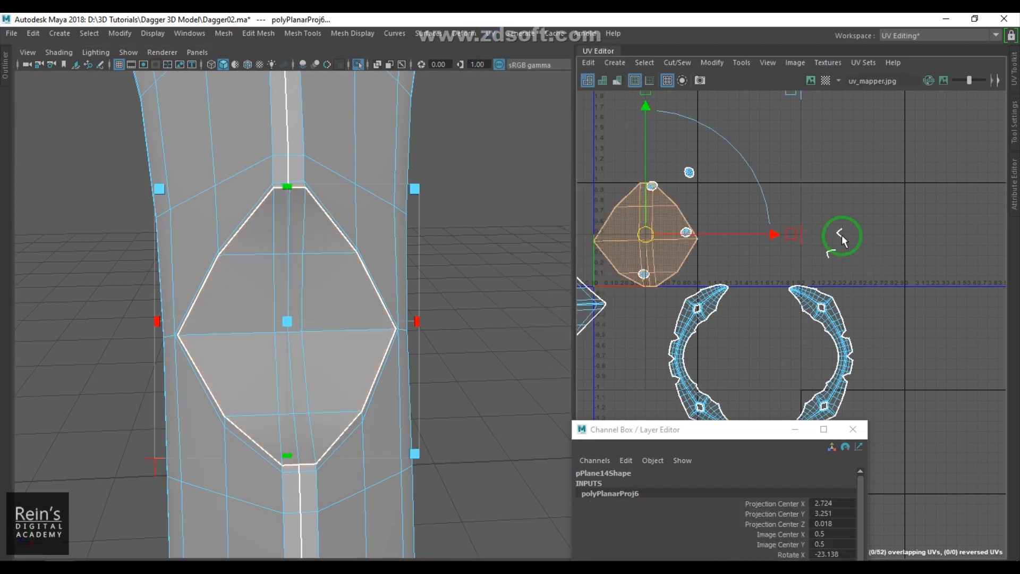
{"action": "left_click", "coordinate": [853, 243]}
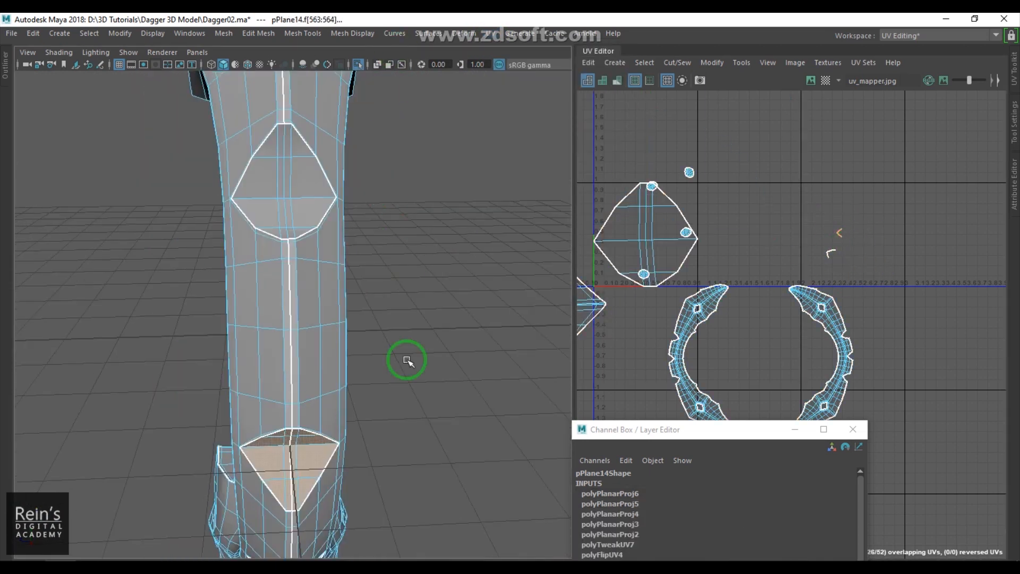
- Select the next diamond socket's faces and planar-project them
{"action": "left_click_drag", "start_coordinate": [408, 360], "coordinate": [369, 323], "text": "alt"}
{"action": "middle_click_drag", "start_coordinate": [340, 340], "coordinate": [339, 207], "text": "alt"}
{"action": "scroll", "coordinate": [343, 223], "scroll_direction": "up", "scroll_amount": 4}
{"action": "left_click_drag", "start_coordinate": [366, 340], "coordinate": [371, 319], "text": "alt"}
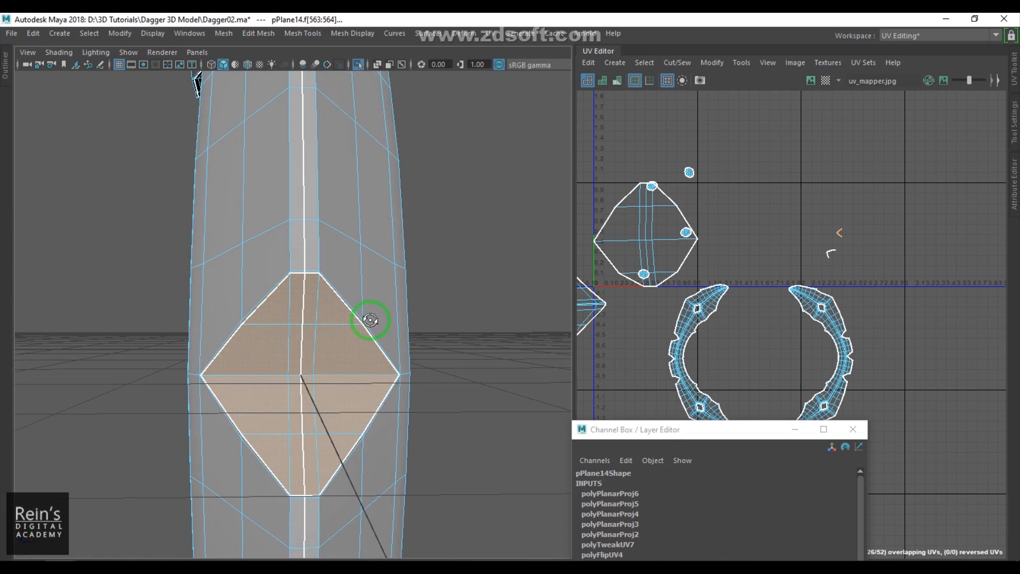
{"action": "left_click", "coordinate": [490, 33]}
{"action": "left_click", "coordinate": [521, 185]}
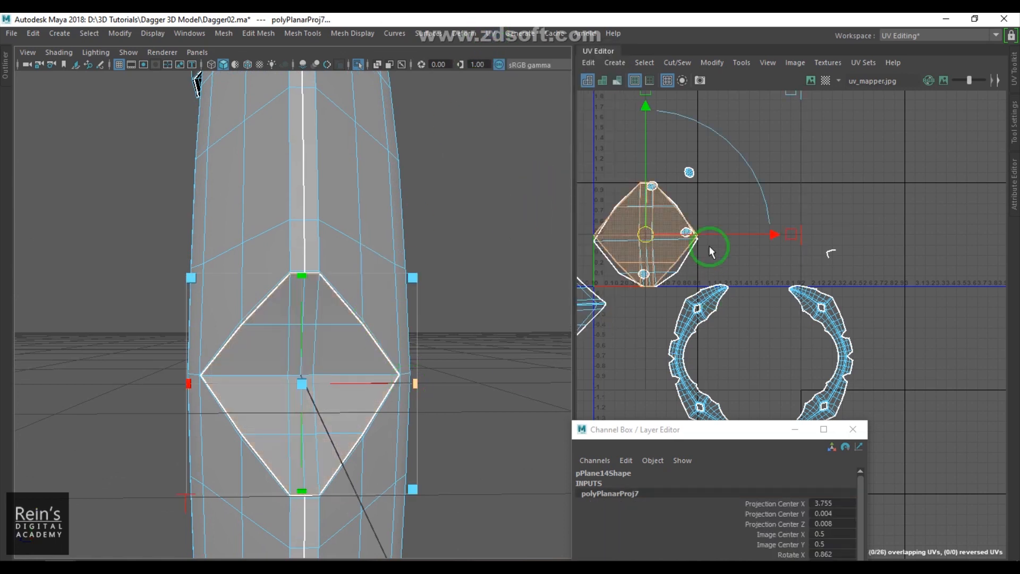
{"action": "left_click", "coordinate": [853, 265]}
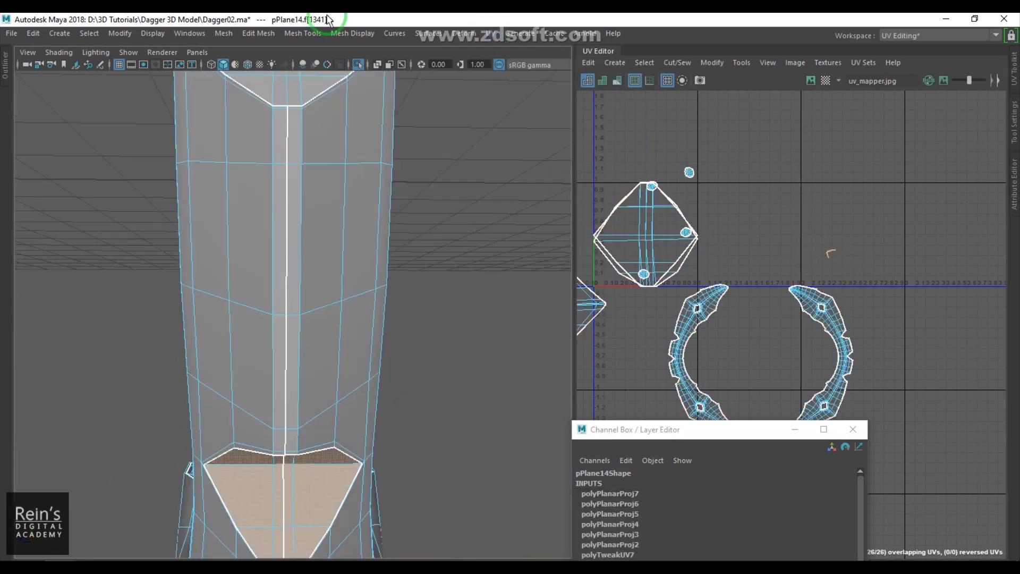
- Select the remaining octagonal socket faces and planar-project them
{"action": "left_click_drag", "start_coordinate": [330, 279], "coordinate": [313, 238], "text": "alt"}
{"action": "middle_click_drag", "start_coordinate": [323, 318], "coordinate": [328, 281], "text": "alt"}
{"action": "right_click_drag", "start_coordinate": [328, 280], "coordinate": [382, 332], "text": "alt"}
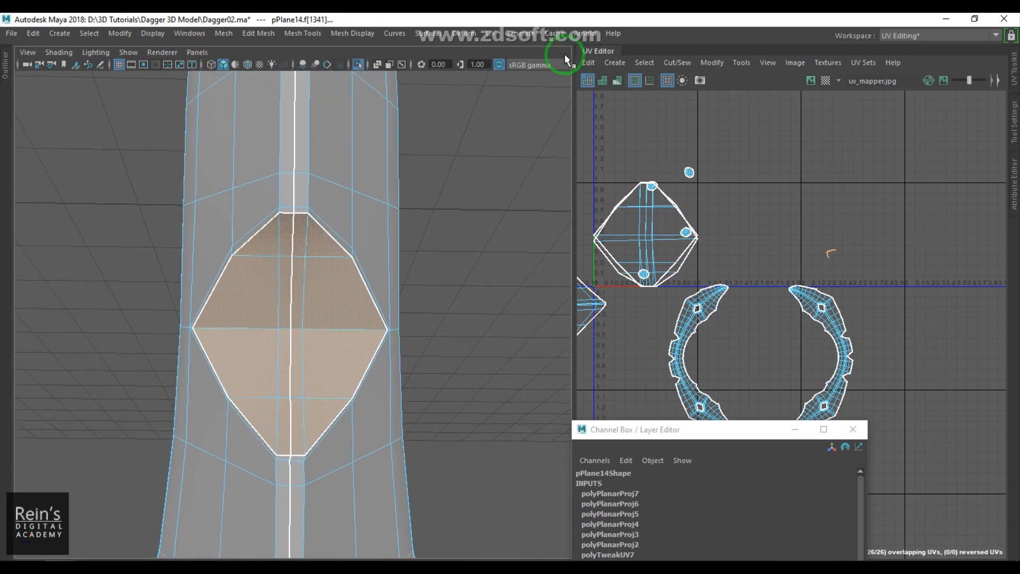
{"action": "left_click", "coordinate": [490, 33]}
{"action": "left_click", "coordinate": [523, 185]}
{"action": "middle_click_drag", "start_coordinate": [796, 235], "coordinate": [799, 300], "text": "alt"}
{"action": "left_click_drag", "start_coordinate": [762, 235], "coordinate": [939, 151]}
- Switch to UV shell selection and move an overlapping socket shell upward
{"action": "key", "text": "F12"}
{"action": "left_click", "coordinate": [763, 239]}
{"action": "right_click_drag", "start_coordinate": [764, 240], "coordinate": [789, 262], "text": "ctrl"}
{"action": "key", "text": "w"}
{"action": "middle_click_drag", "start_coordinate": [767, 249], "coordinate": [848, 113]}
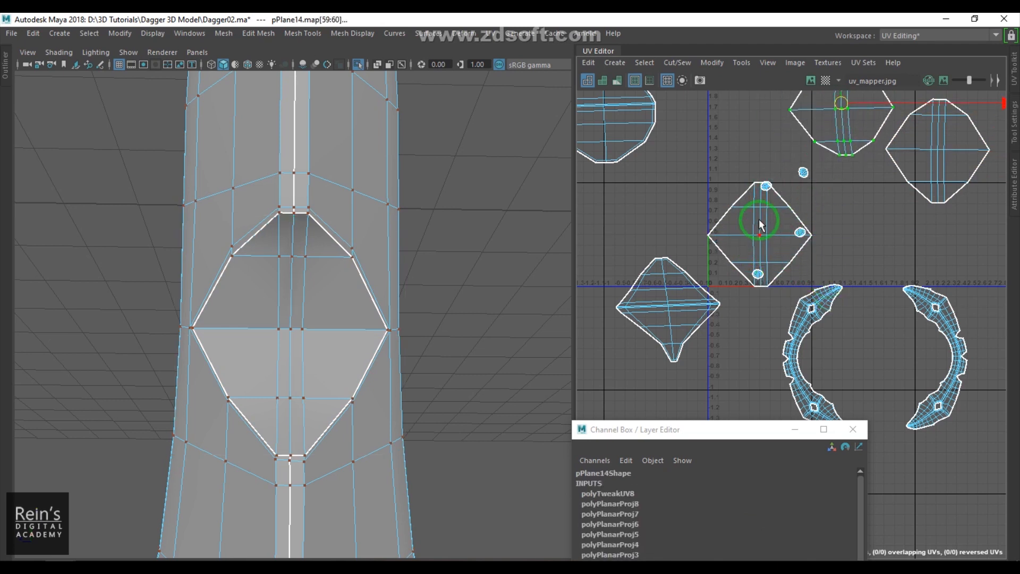
- Spread the socket shells apart in the UV Editor so none overlap
{"action": "scroll", "coordinate": [802, 260], "scroll_direction": "down", "scroll_amount": 2}
{"action": "middle_click_drag", "start_coordinate": [781, 246], "coordinate": [717, 225], "text": "alt"}
{"action": "left_click_drag", "start_coordinate": [709, 220], "coordinate": [955, 216]}
{"action": "key", "text": "5"}
{"action": "scroll", "coordinate": [812, 288], "scroll_direction": "down", "scroll_amount": 5}
{"action": "middle_click_drag", "start_coordinate": [790, 288], "coordinate": [853, 325], "text": "alt"}
{"action": "scroll", "coordinate": [846, 319], "scroll_direction": "up", "scroll_amount": 3}
{"action": "middle_click_drag", "start_coordinate": [826, 246], "coordinate": [840, 388], "text": "alt"}
{"action": "right_click_drag", "start_coordinate": [734, 202], "coordinate": [817, 217]}
{"action": "left_click_drag", "start_coordinate": [730, 160], "coordinate": [847, 260]}
{"action": "right_click_drag", "start_coordinate": [838, 180], "coordinate": [713, 182], "text": "shift"}
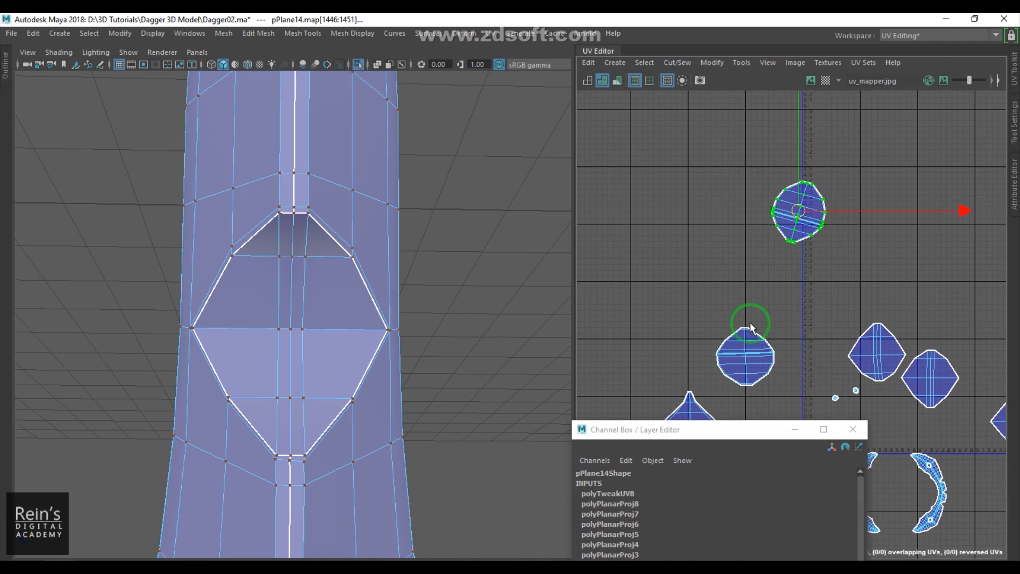
- Arrange the socket shells in a compact group above the two guard shells
{"action": "middle_click_drag", "start_coordinate": [730, 335], "coordinate": [744, 195], "text": "alt"}
{"action": "left_click_drag", "start_coordinate": [781, 248], "coordinate": [781, 248]}
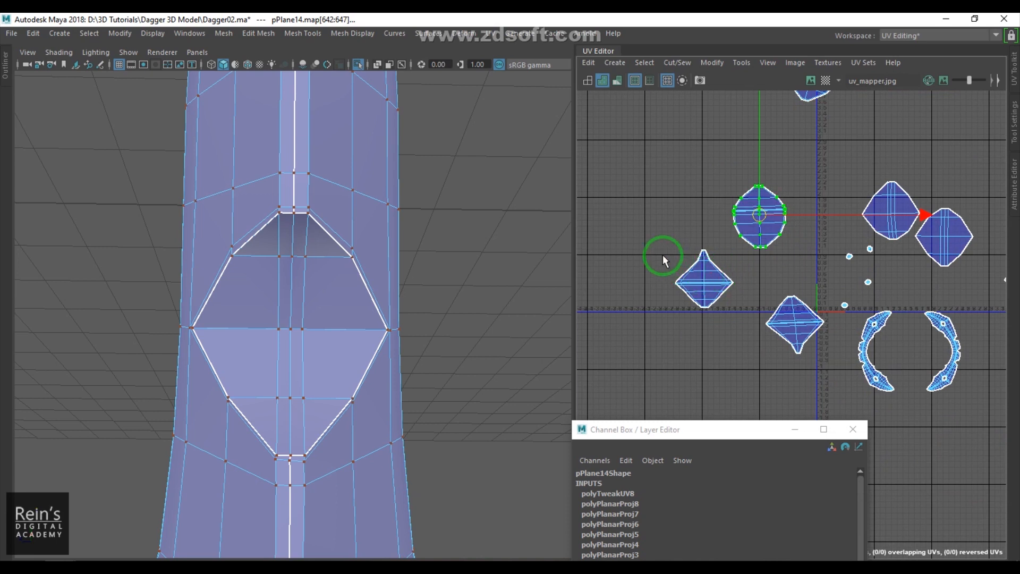
{"action": "left_click_drag", "start_coordinate": [734, 319], "coordinate": [734, 320]}
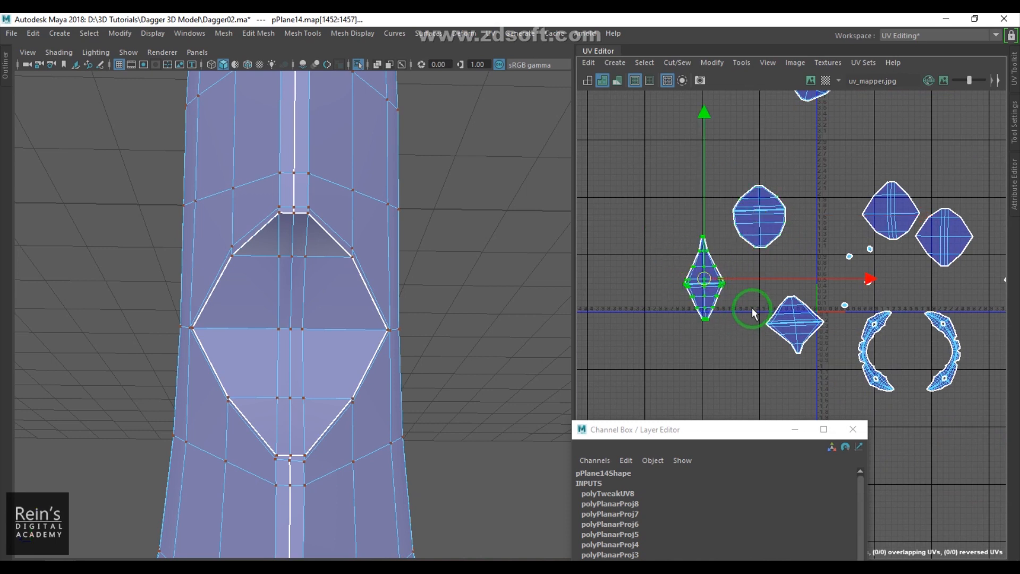
{"action": "left_click_drag", "start_coordinate": [812, 348], "coordinate": [826, 353]}
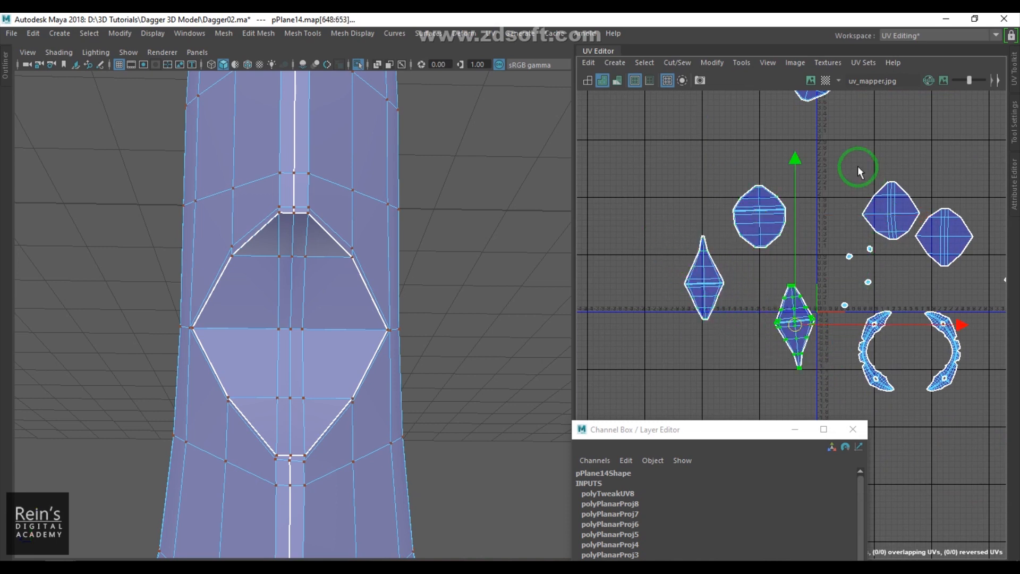
{"action": "left_click_drag", "start_coordinate": [966, 229], "coordinate": [982, 268]}
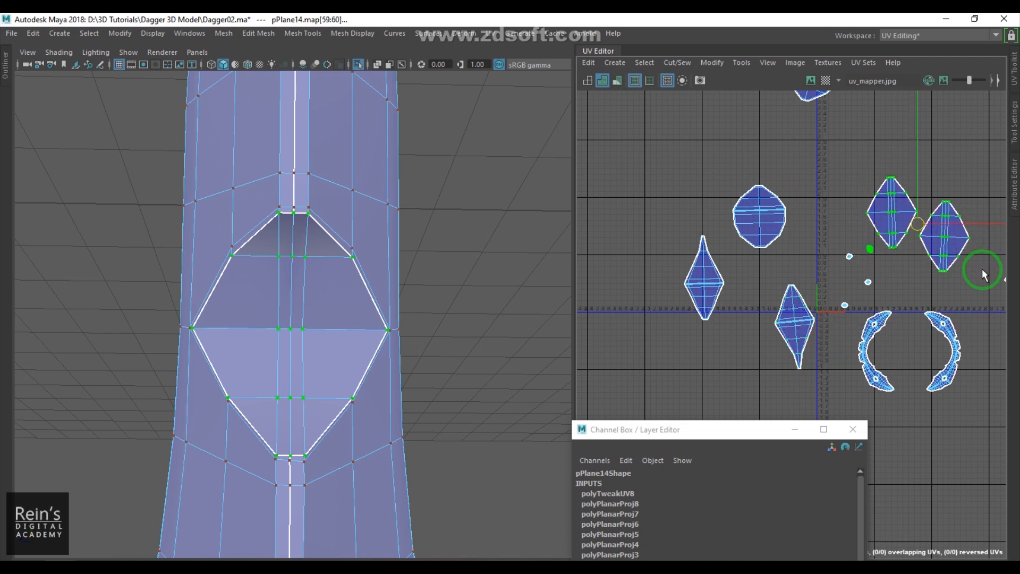
{"action": "middle_click_drag", "start_coordinate": [938, 297], "coordinate": [821, 274], "text": "alt"}
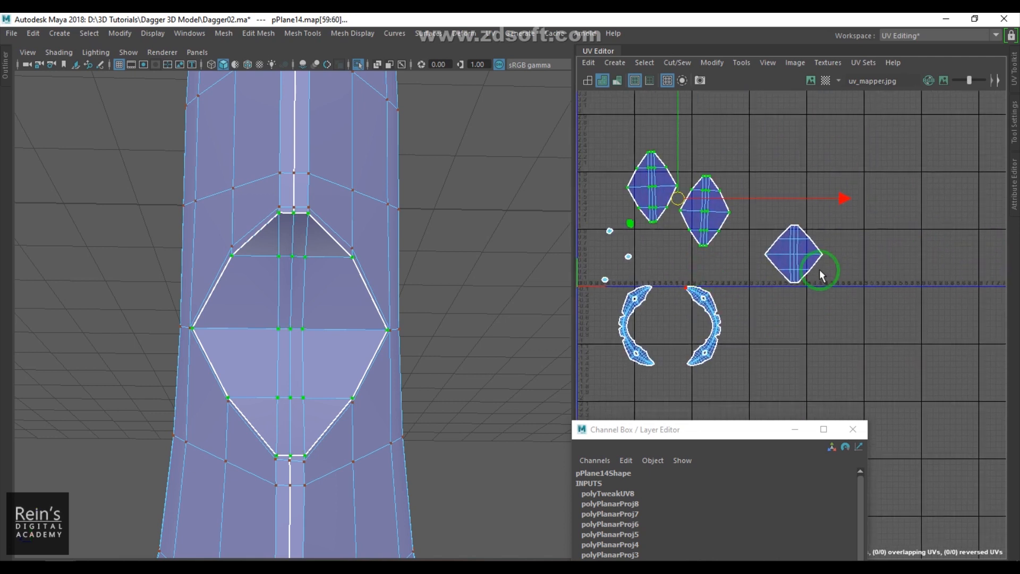
{"action": "left_click_drag", "start_coordinate": [759, 225], "coordinate": [770, 232]}
- Select the guard object and toggle between wireframe and shaded display to inspect the shells
{"action": "right_click_drag", "start_coordinate": [284, 293], "coordinate": [381, 245]}
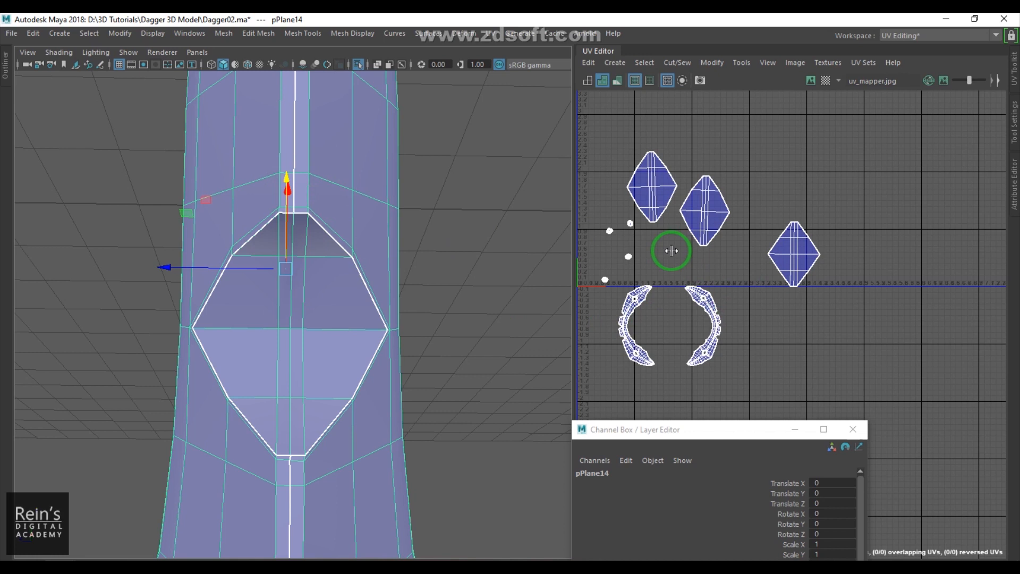
{"action": "key", "text": "4"}
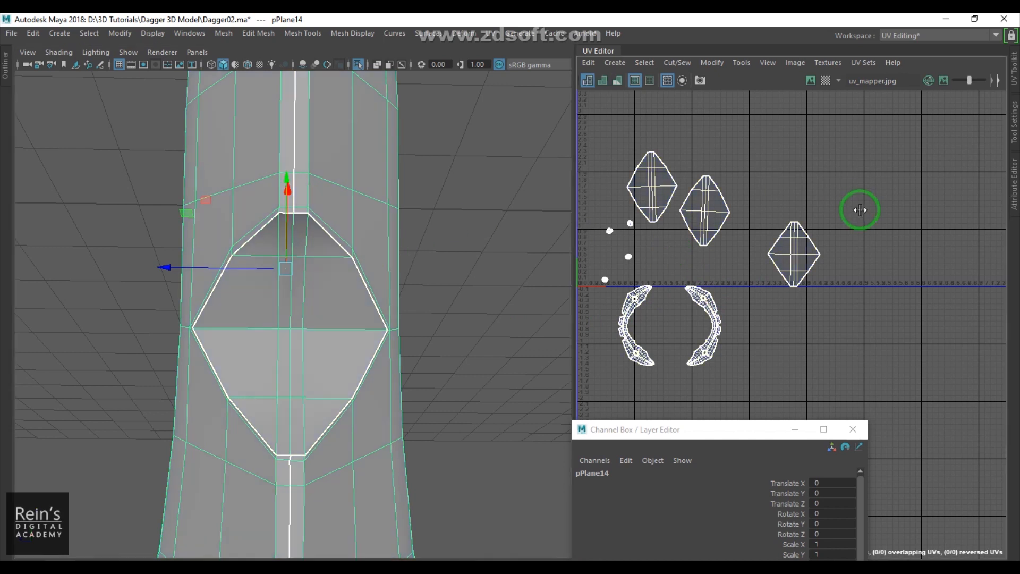
{"action": "key", "text": "5"}
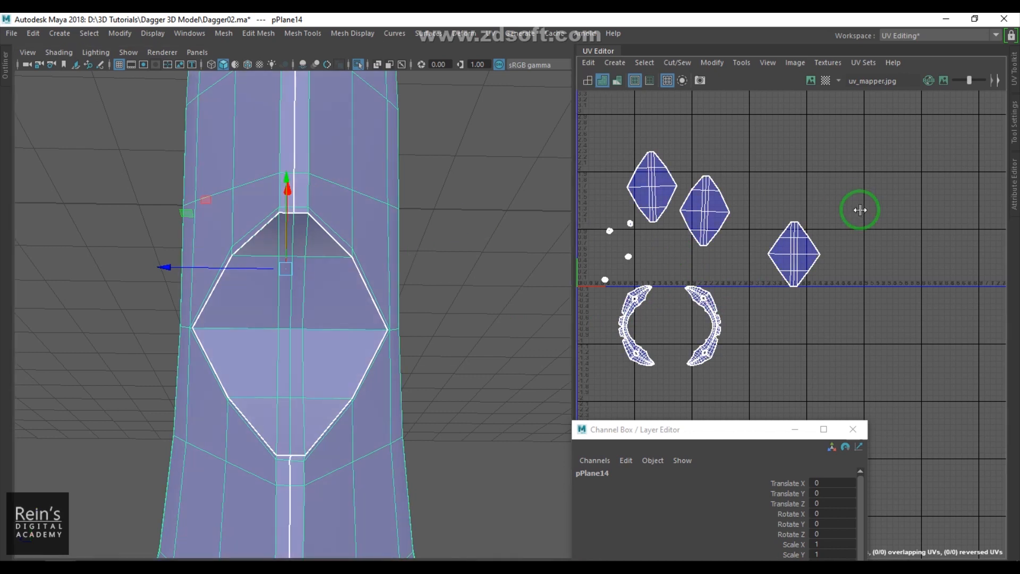
{"action": "key", "text": "4"}
{"action": "key", "text": "5"}
{"action": "key", "text": "4"}
{"action": "key", "text": "5"}
{"action": "key", "text": "4"}
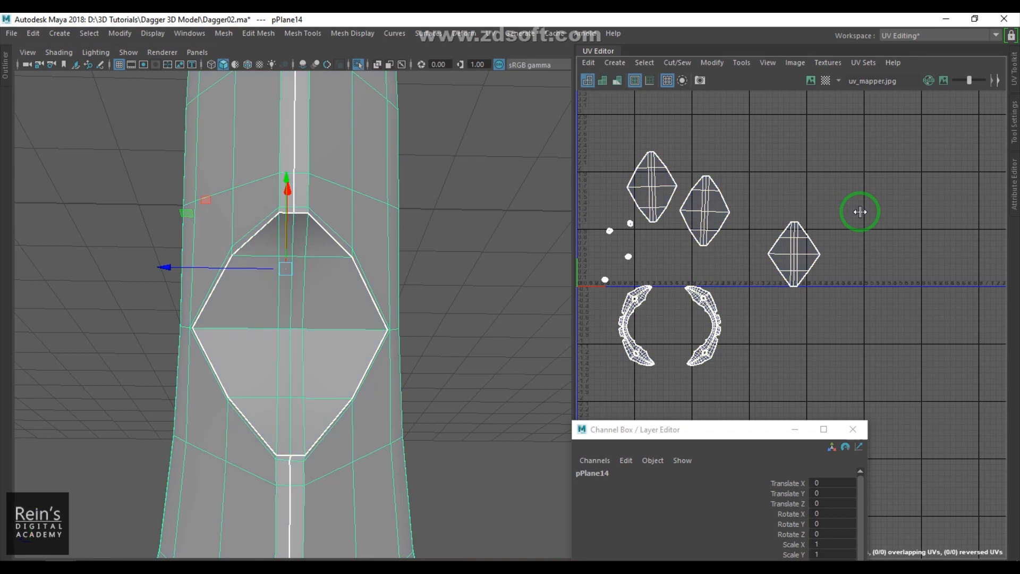
- Display the uv_mapper texture on the model and orbit around the guard to check the mapping
{"action": "scroll", "coordinate": [418, 303], "scroll_direction": "down", "scroll_amount": 5}
{"action": "mouse_move", "coordinate": [413, 292]}
{"action": "left_mouse_down", "text": "alt"}
{"action": "mouse_move", "coordinate": [291, 312]}
{"action": "mouse_move", "coordinate": [382, 325]}
{"action": "left_mouse_up", "text": "alt"}
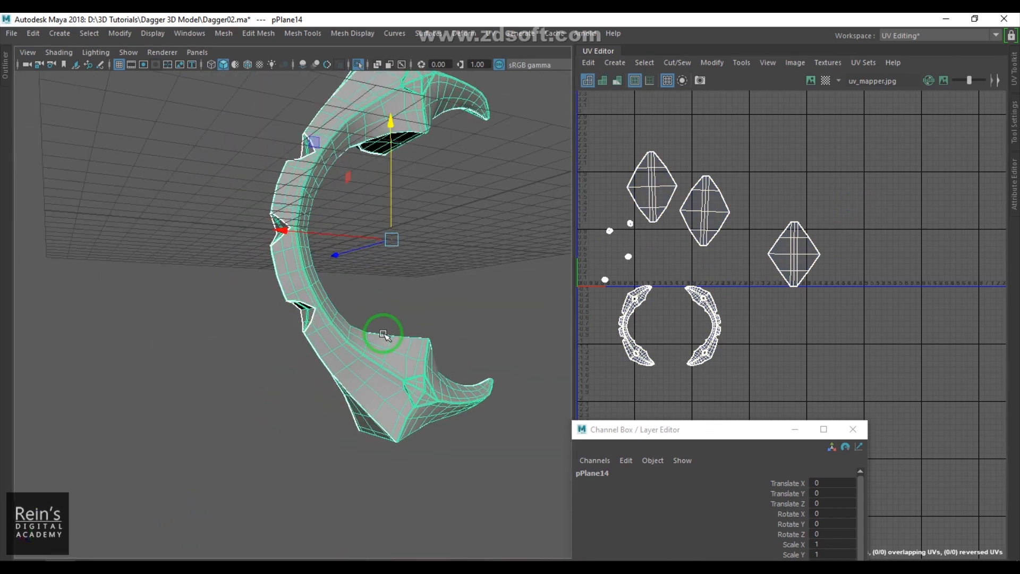
{"action": "key", "text": "6"}
{"action": "left_click_drag", "start_coordinate": [400, 267], "coordinate": [414, 357], "text": "alt"}
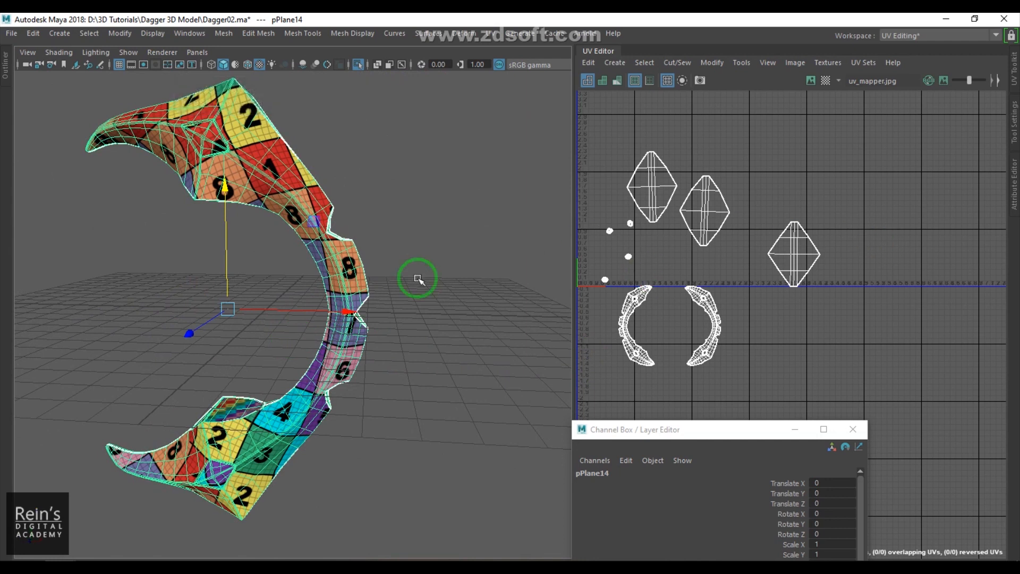
{"action": "left_click", "coordinate": [853, 429]}
{"action": "left_click_drag", "start_coordinate": [526, 346], "coordinate": [447, 333], "text": "alt"}
{"action": "key", "text": "ctrl+1"}
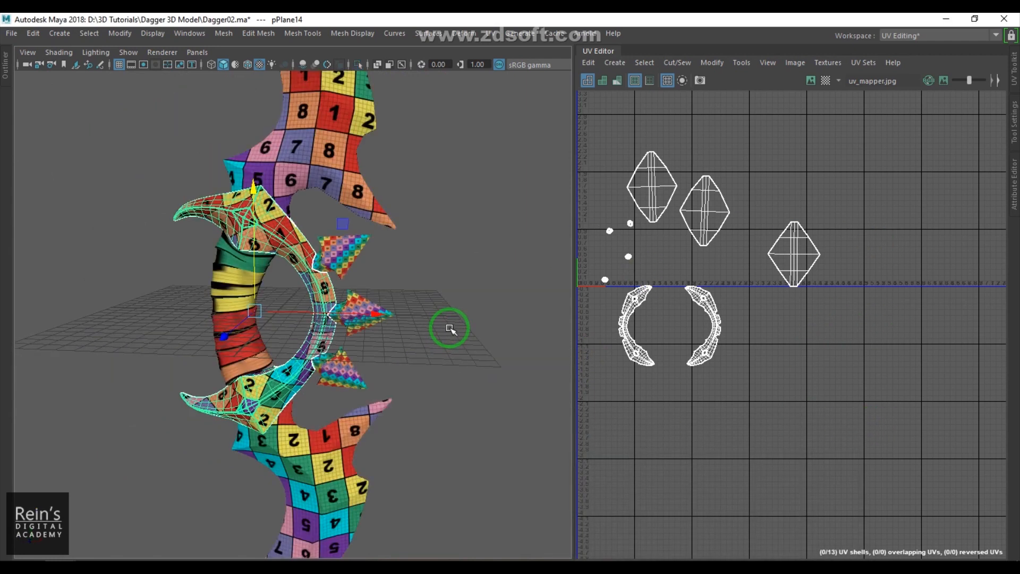
{"action": "middle_click_drag", "start_coordinate": [398, 341], "coordinate": [397, 401], "text": "alt"}
{"action": "scroll", "coordinate": [408, 396], "scroll_direction": "down", "scroll_amount": 4}
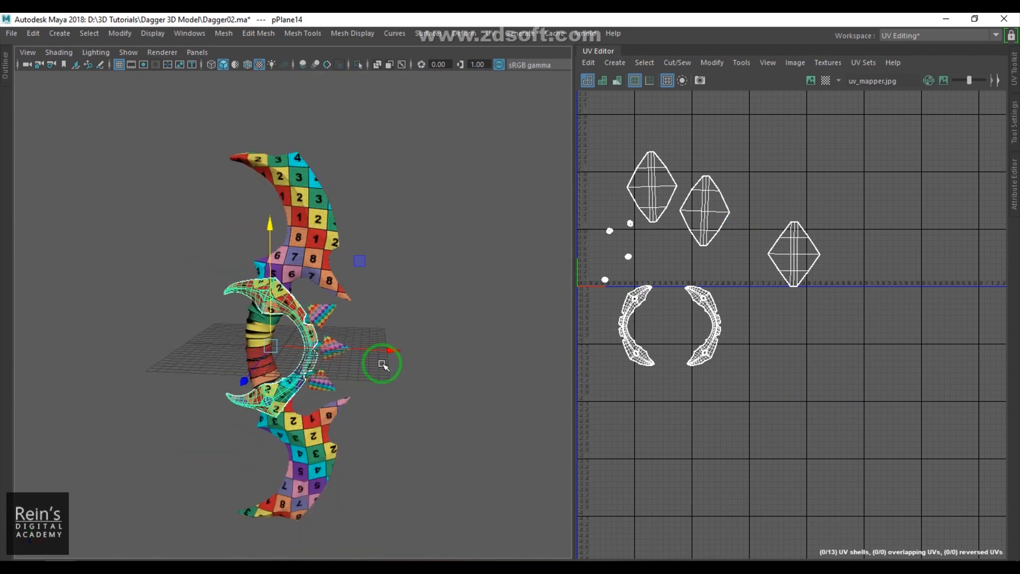
{"action": "middle_click_drag", "start_coordinate": [383, 354], "coordinate": [404, 276], "text": "alt"}
{"action": "scroll", "coordinate": [380, 350], "scroll_direction": "up", "scroll_amount": 4}
{"action": "middle_click_drag", "start_coordinate": [343, 316], "coordinate": [355, 386], "text": "alt"}
- Hide the helix wrap on the grip, then select the grip cylinder and isolate it
{"action": "left_click", "coordinate": [266, 342]}
{"action": "left_click_drag", "start_coordinate": [266, 342], "coordinate": [311, 333], "text": "alt"}
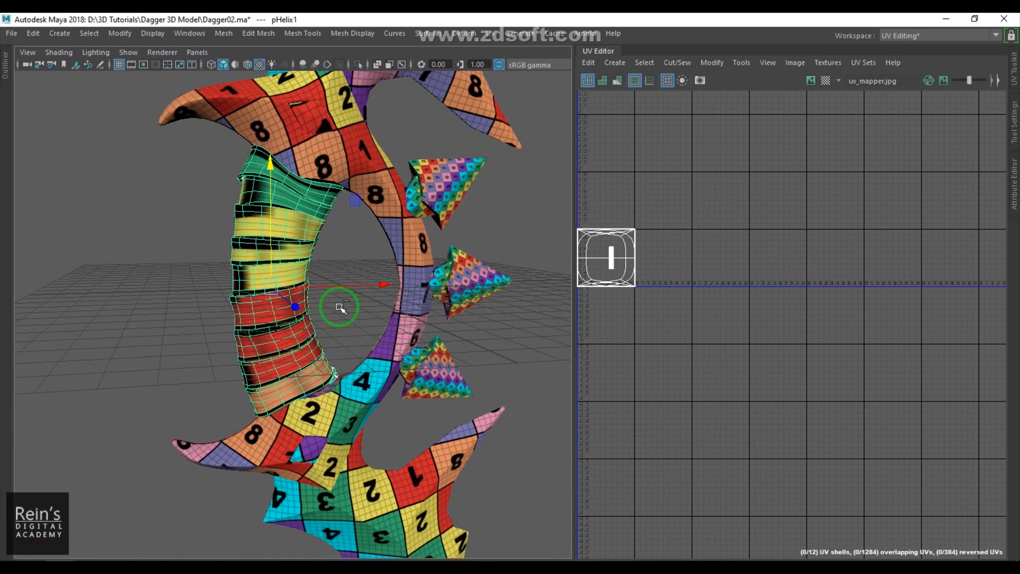
{"action": "key", "text": "ctrl+h"}
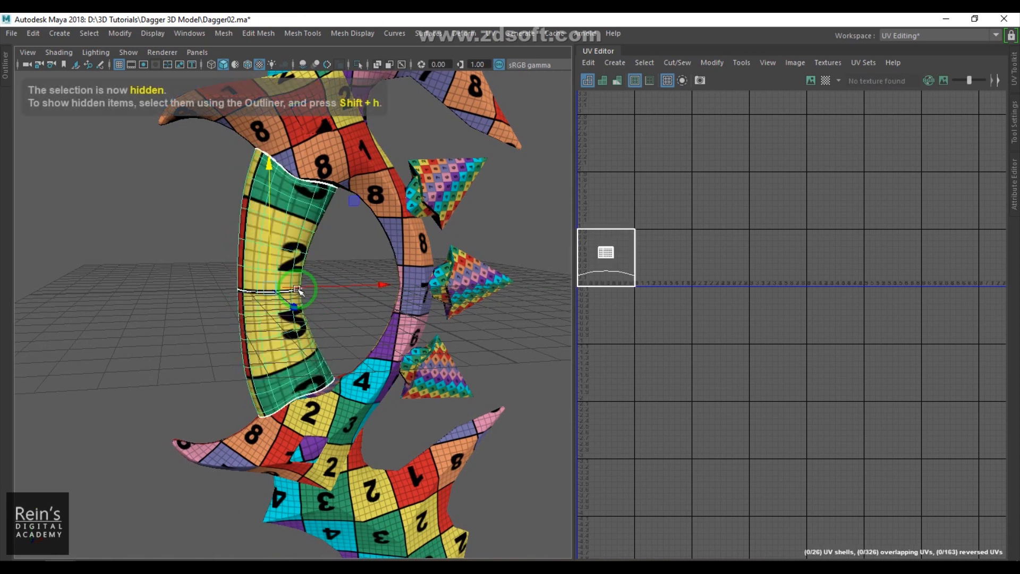
{"action": "left_click", "coordinate": [289, 297]}
{"action": "key", "text": "ctrl+1"}
{"action": "left_click_drag", "start_coordinate": [365, 265], "coordinate": [420, 228], "text": "alt"}
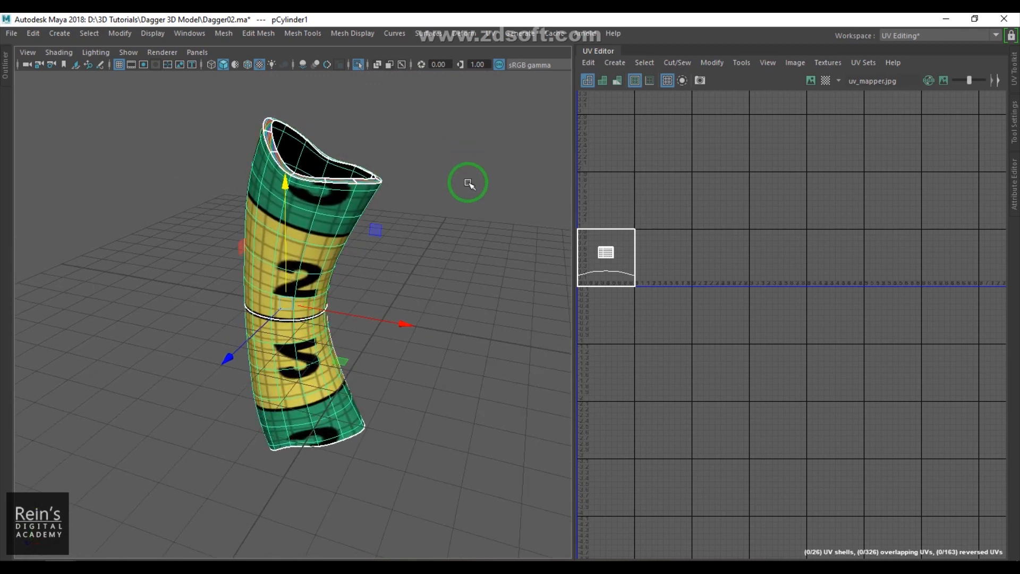
- Apply a planar projection to the grip cylinder from the Planar option settings
{"action": "left_click", "coordinate": [489, 33]}
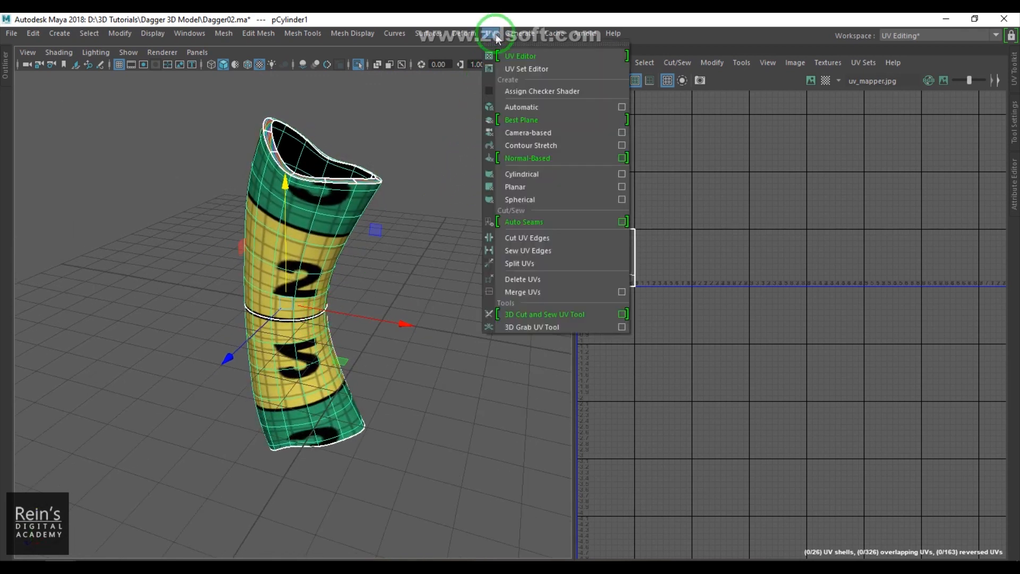
{"action": "left_click", "coordinate": [622, 186]}
{"action": "left_click", "coordinate": [475, 318]}
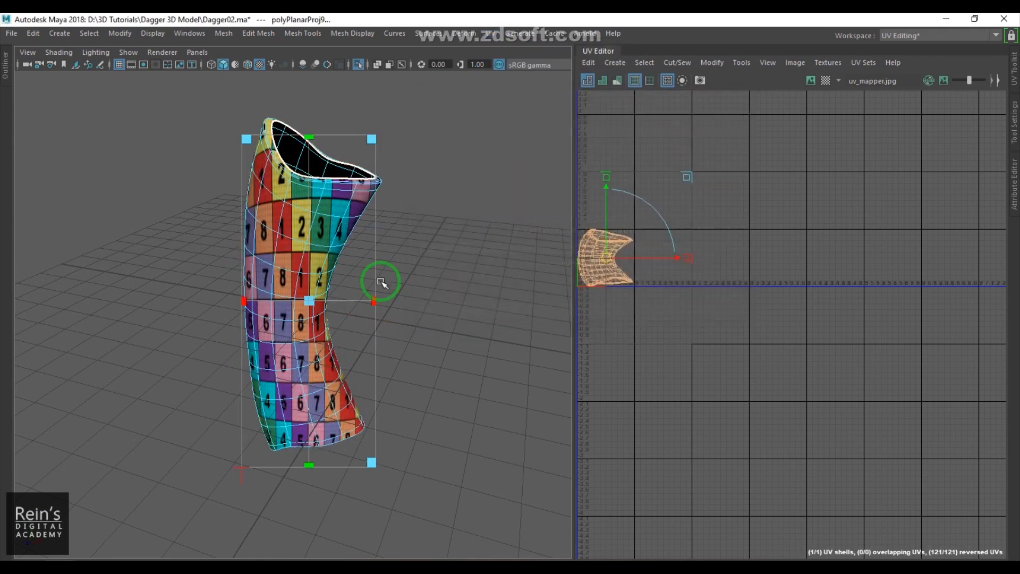
{"action": "left_click", "coordinate": [458, 216]}
{"action": "left_click", "coordinate": [335, 262]}
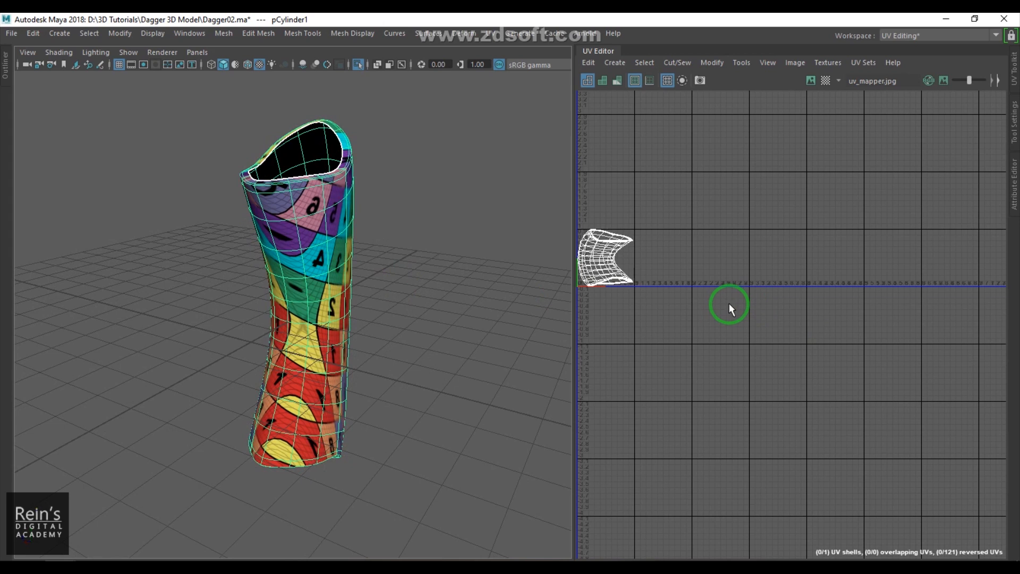
- Unfold the grip cylinder's UVs in the UV Editor
{"action": "scroll", "coordinate": [726, 303], "scroll_direction": "up", "scroll_amount": 3}
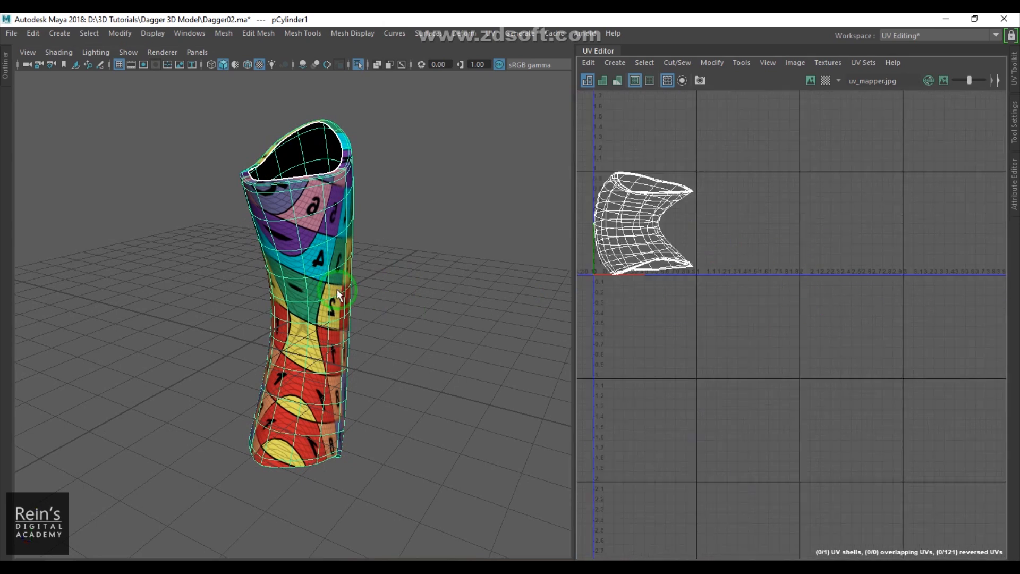
{"action": "left_click_drag", "start_coordinate": [338, 291], "coordinate": [302, 281], "text": "alt"}
{"action": "key", "text": "F10"}
{"action": "left_click", "coordinate": [310, 299]}
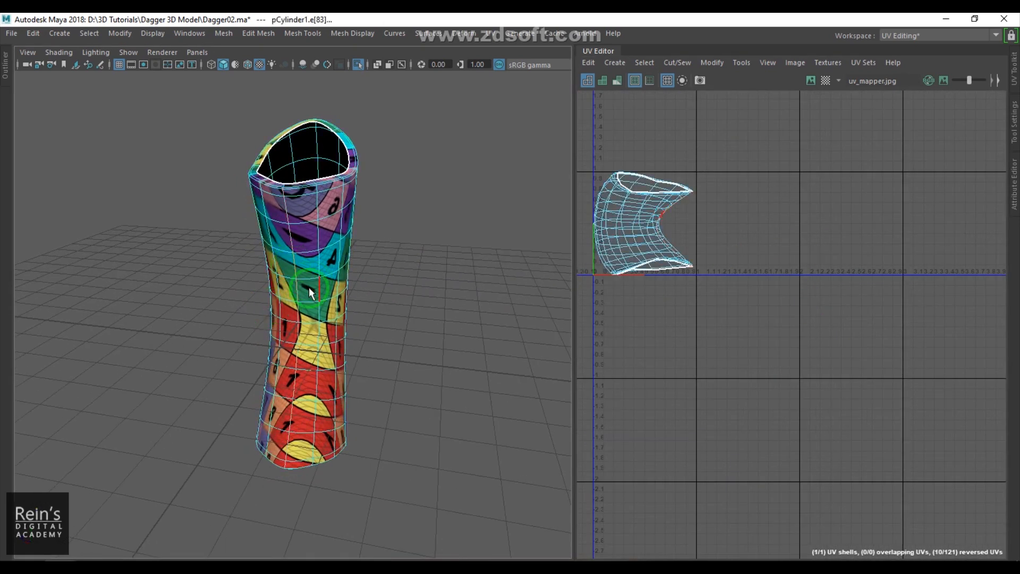
{"action": "right_click_drag", "start_coordinate": [714, 253], "coordinate": [661, 240], "text": "shift"}
{"action": "middle_click_drag", "start_coordinate": [650, 241], "coordinate": [673, 232], "text": "alt"}
{"action": "left_click_drag", "start_coordinate": [656, 130], "coordinate": [849, 333]}
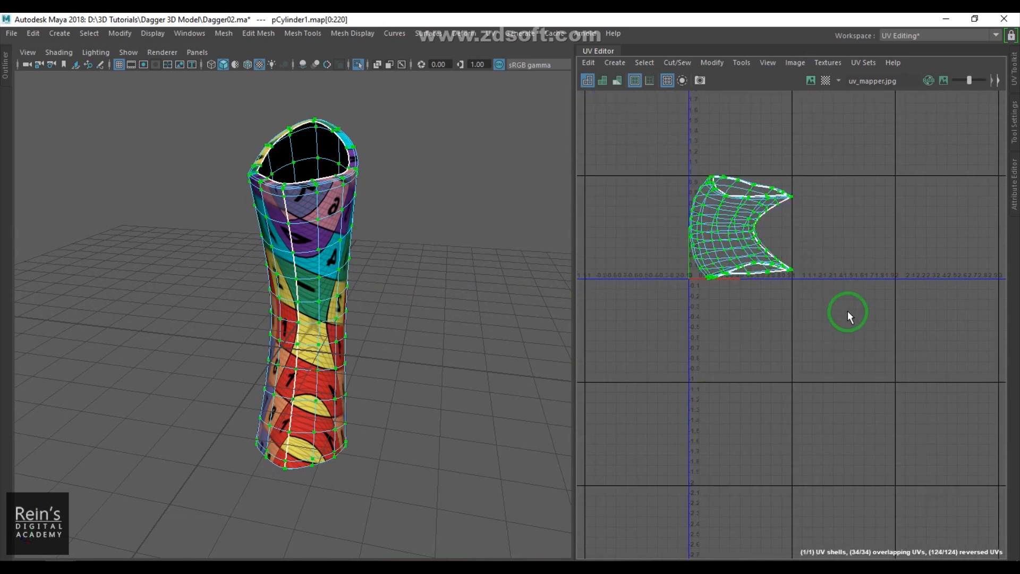
{"action": "middle_click_drag", "start_coordinate": [861, 298], "coordinate": [893, 327], "text": "alt"}
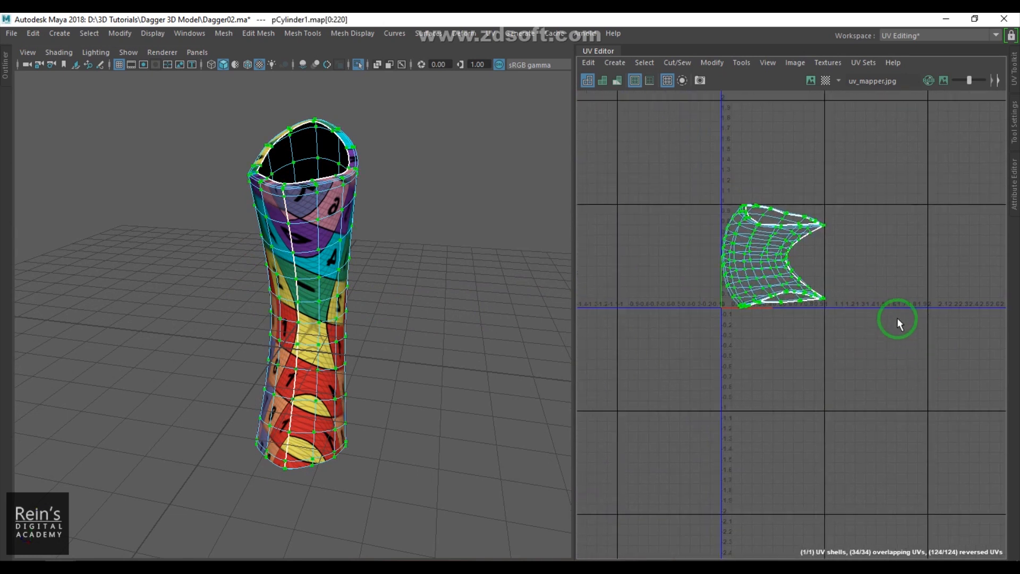
{"action": "key", "text": "ctrl+u"}
{"action": "left_click_drag", "start_coordinate": [331, 336], "coordinate": [422, 301], "text": "alt"}
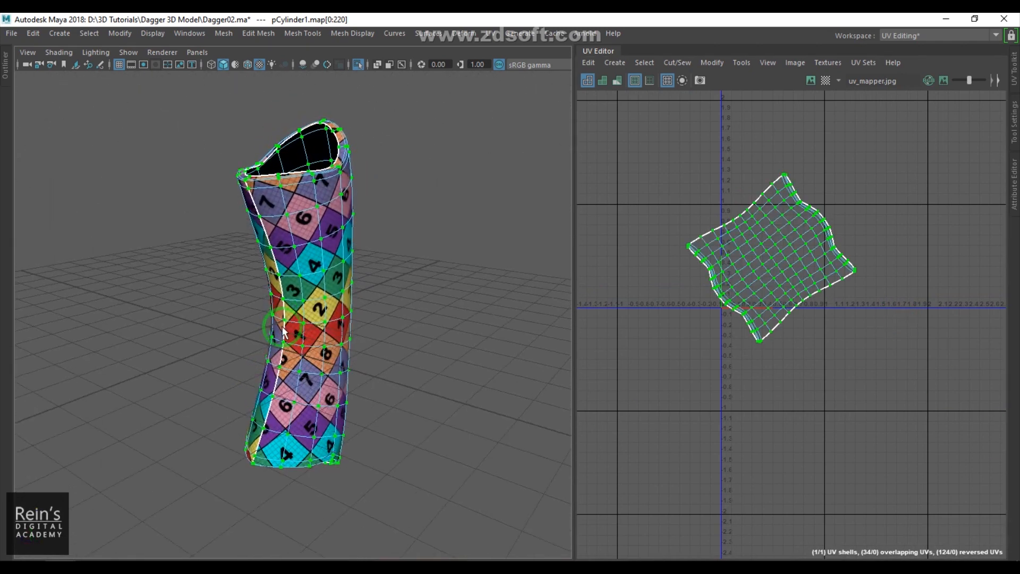
- Deselect the grip and exit isolation to show the whole dagger
{"action": "left_click", "coordinate": [421, 300]}
{"action": "left_click", "coordinate": [320, 306]}
{"action": "left_click_drag", "start_coordinate": [319, 305], "coordinate": [224, 325], "text": "alt"}
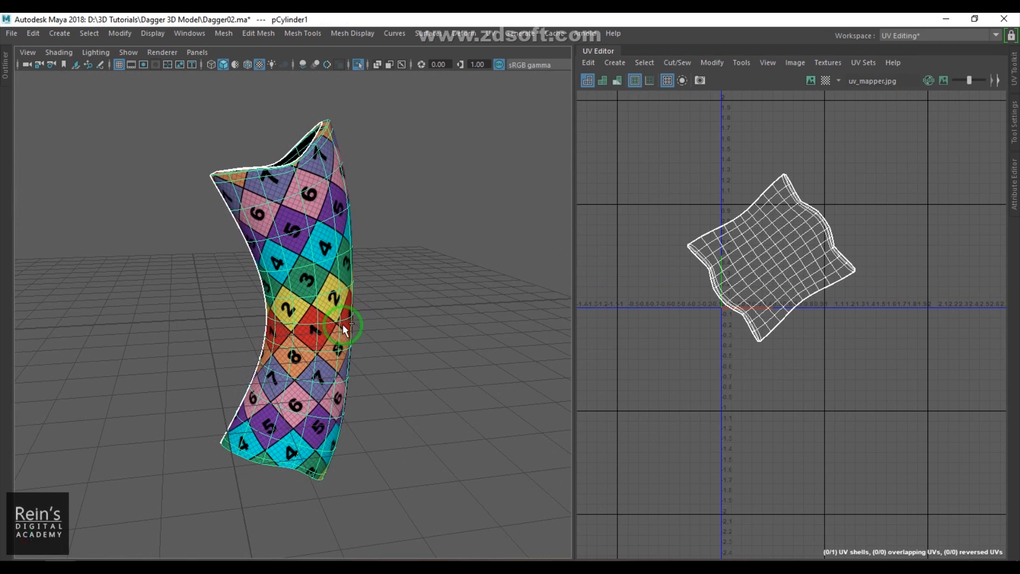
{"action": "key", "text": "ctrl+1"}
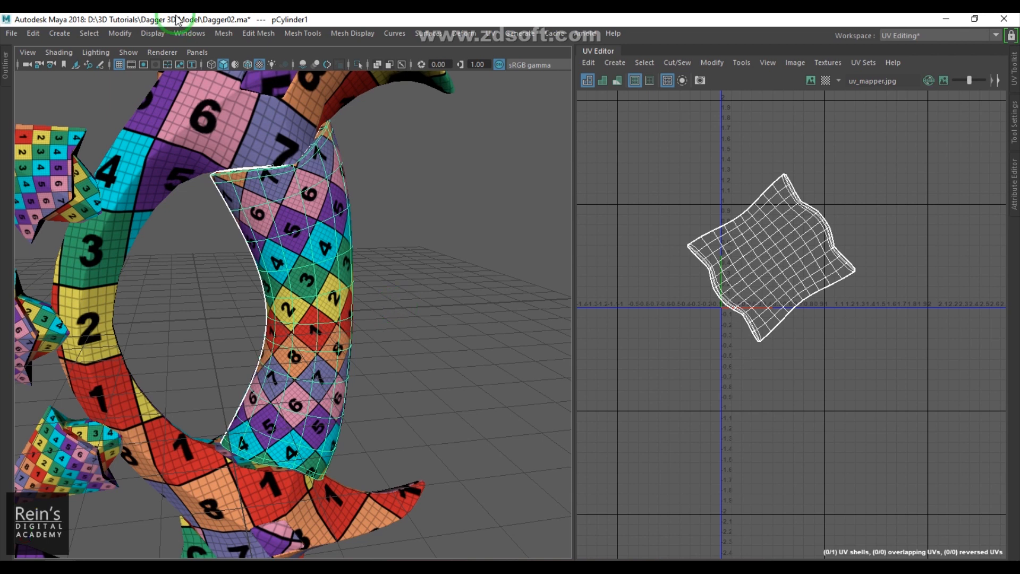
- Open the Outliner, select the pHelix1 wrap around the grip and isolate it in the viewport
{"action": "left_click", "coordinate": [190, 33]}
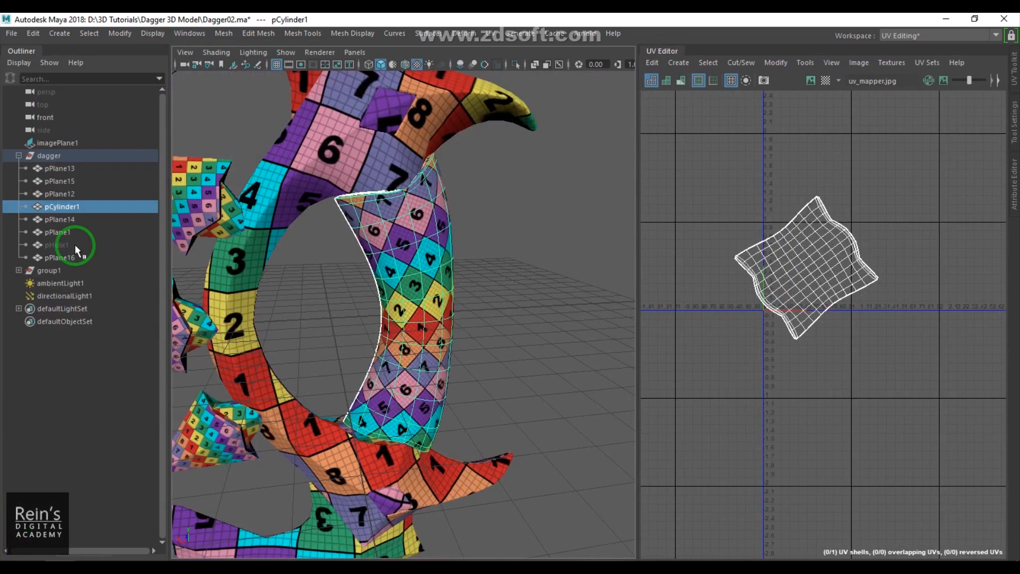
{"action": "left_click", "coordinate": [79, 245]}
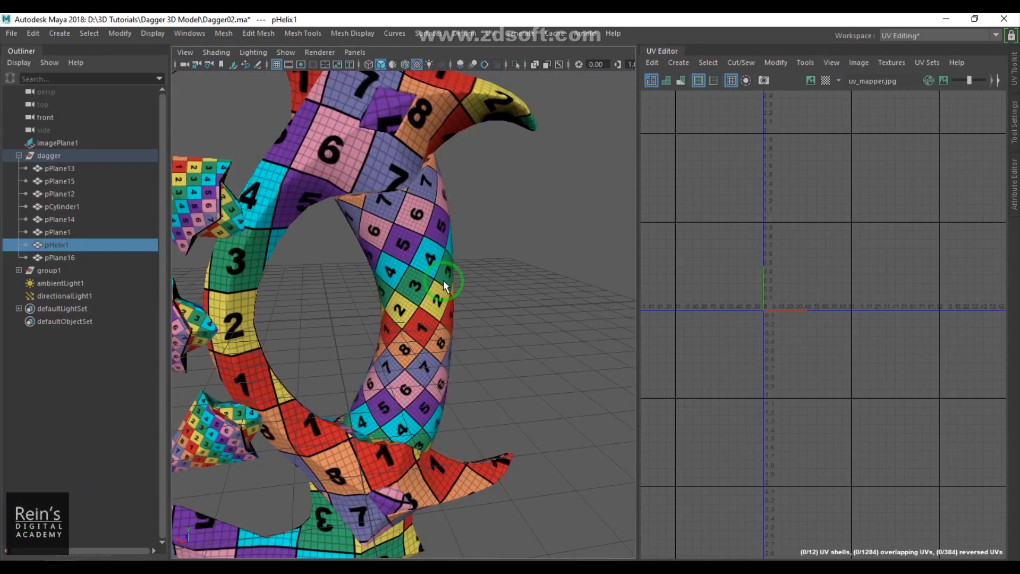
{"action": "left_click", "coordinate": [444, 279]}
{"action": "left_click", "coordinate": [507, 275]}
{"action": "left_click", "coordinate": [409, 259]}
{"action": "key", "text": "ctrl+1"}
{"action": "left_click_drag", "start_coordinate": [499, 272], "coordinate": [476, 301], "text": "alt"}
{"action": "scroll", "coordinate": [476, 301], "scroll_direction": "up", "scroll_amount": 3}
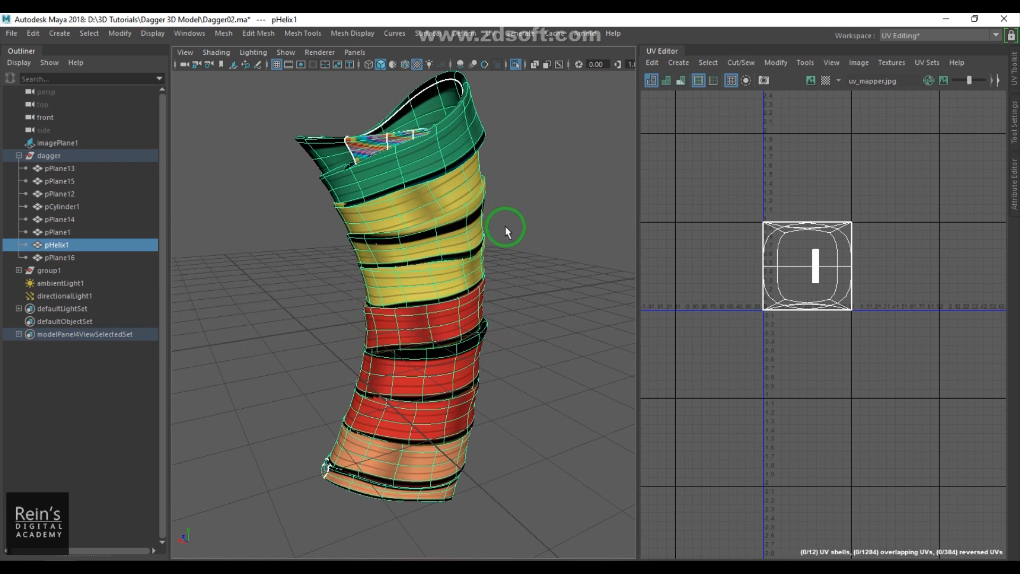
- Apply a planar projection to the helix wrap
{"action": "left_click", "coordinate": [488, 34]}
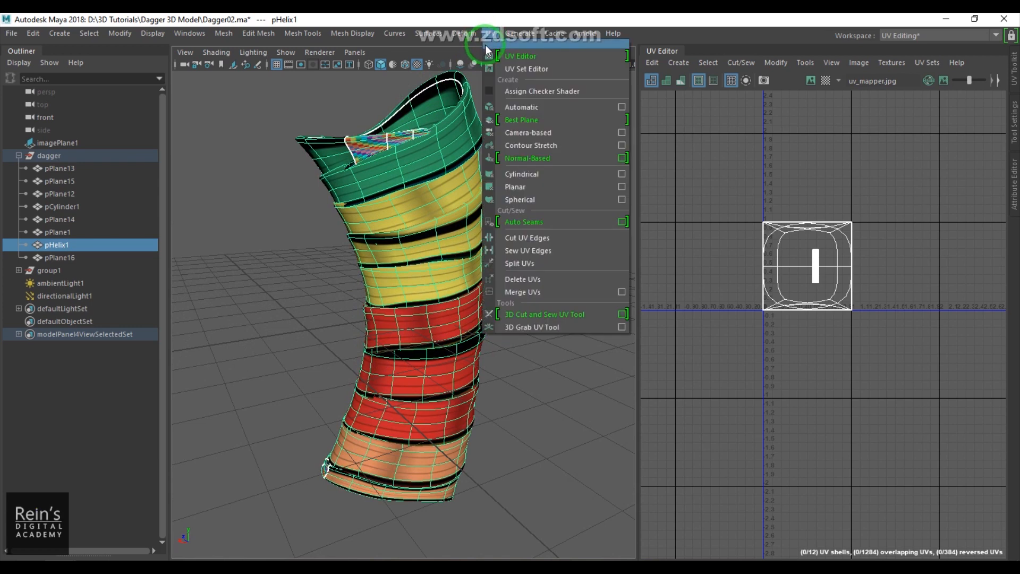
{"action": "left_click", "coordinate": [573, 185]}
{"action": "left_click", "coordinate": [581, 176]}
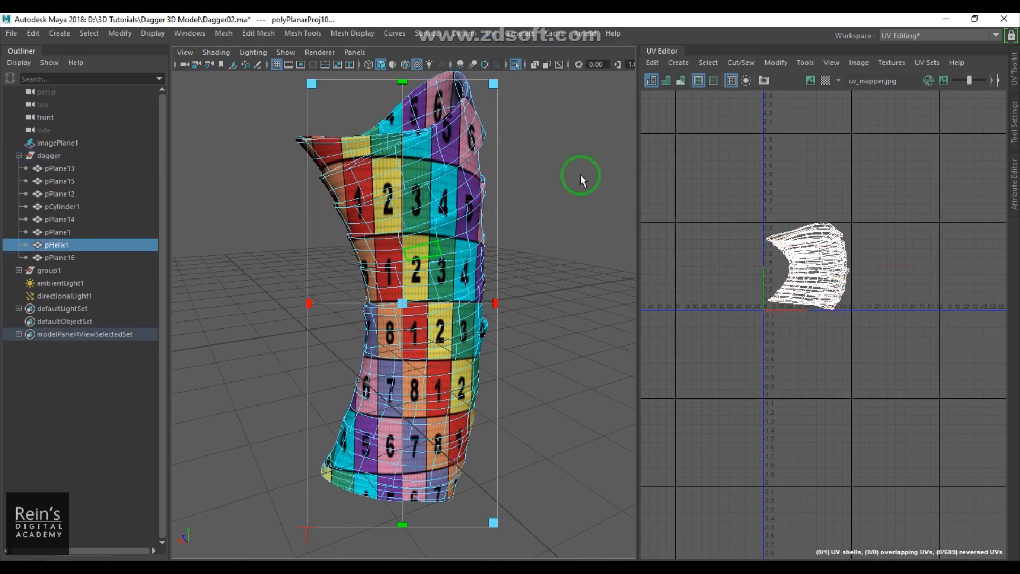
{"action": "left_click", "coordinate": [490, 241]}
{"action": "scroll", "coordinate": [783, 262], "scroll_direction": "up", "scroll_amount": 4}
{"action": "scroll", "coordinate": [855, 261], "scroll_direction": "up", "scroll_amount": 3}
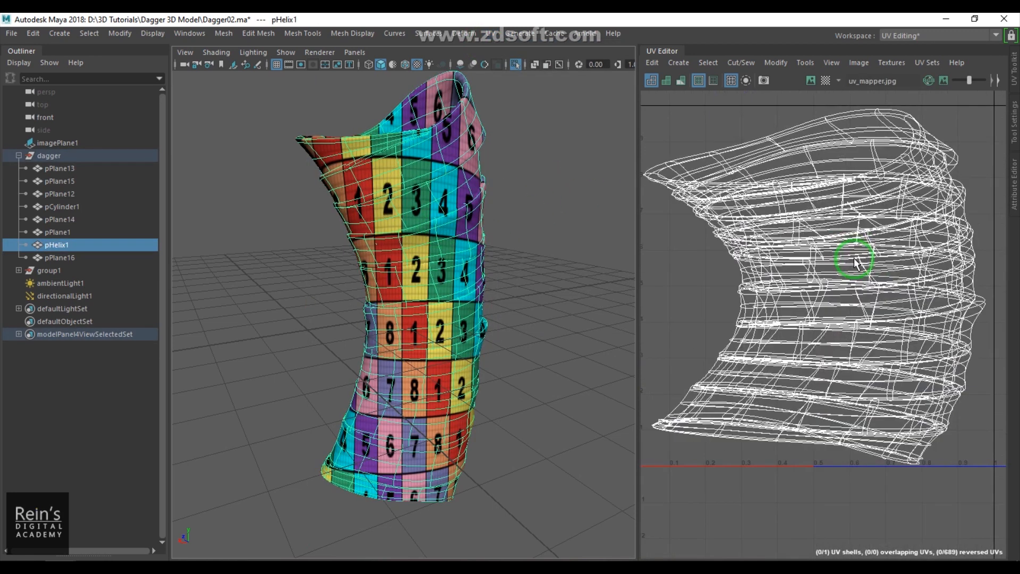
- Cut UV edges along the selected helix edge loop
{"action": "left_click", "coordinate": [489, 33]}
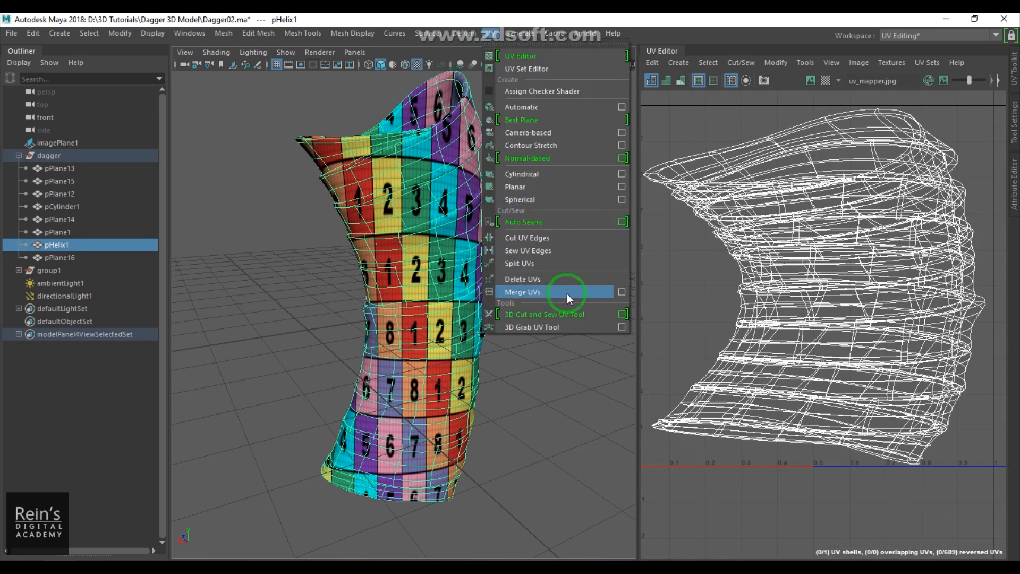
{"action": "left_click", "coordinate": [566, 237]}
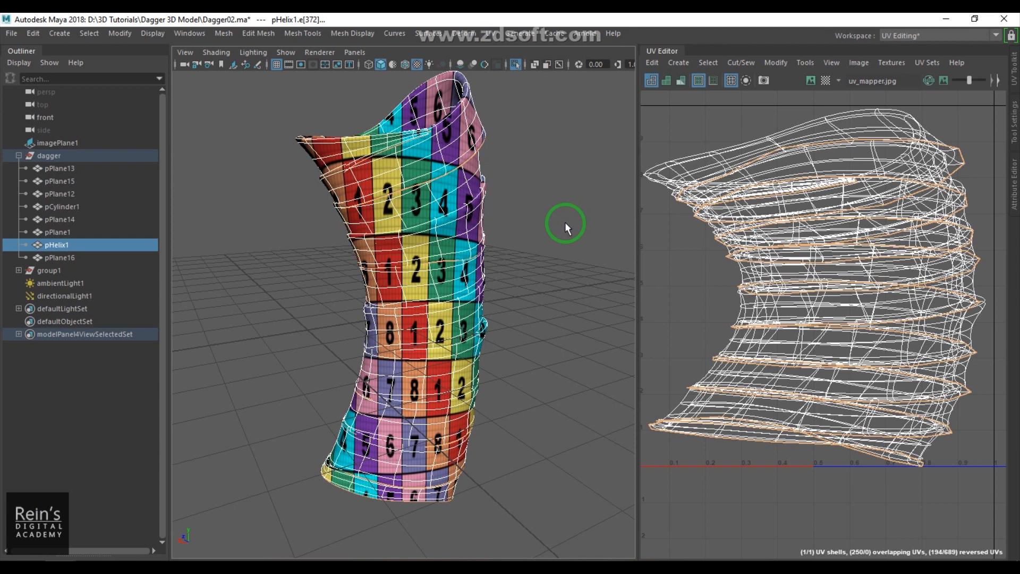
- Select all the helix UVs and unfold them into a single strip
{"action": "left_click_drag", "start_coordinate": [553, 223], "coordinate": [775, 267], "text": "alt"}
{"action": "scroll", "coordinate": [774, 267], "scroll_direction": "down", "scroll_amount": 3}
{"action": "left_click", "coordinate": [670, 165]}
{"action": "left_click_drag", "start_coordinate": [669, 164], "coordinate": [943, 423]}
{"action": "right_click", "coordinate": [899, 220], "text": "shift"}
{"action": "right_click_drag", "start_coordinate": [898, 223], "coordinate": [758, 218], "text": "shift"}
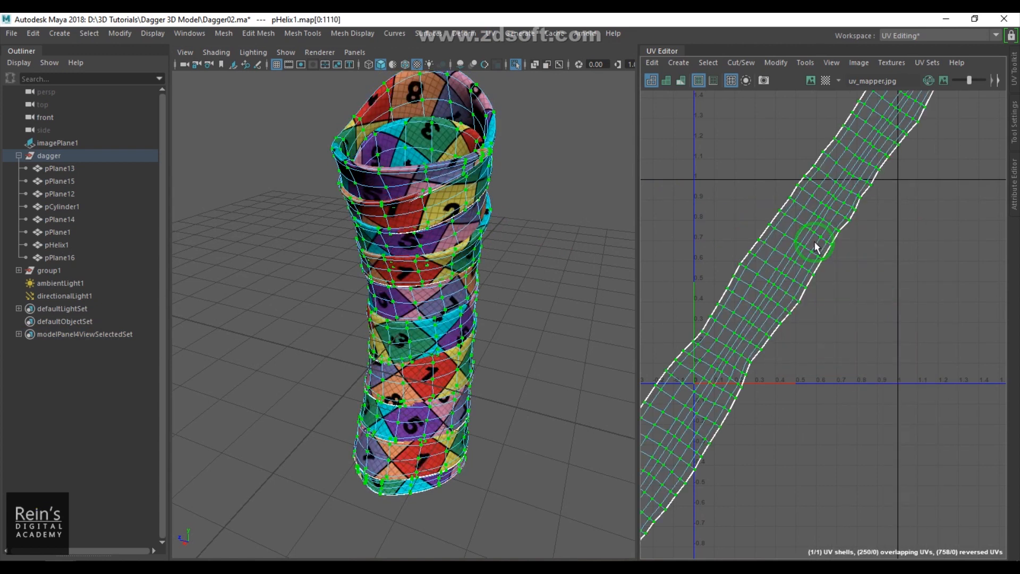
{"action": "scroll", "coordinate": [866, 271], "scroll_direction": "down", "scroll_amount": 3}
{"action": "scroll", "coordinate": [865, 271], "scroll_direction": "down", "scroll_amount": 1}
{"action": "scroll", "coordinate": [865, 272], "scroll_direction": "up", "scroll_amount": 5}
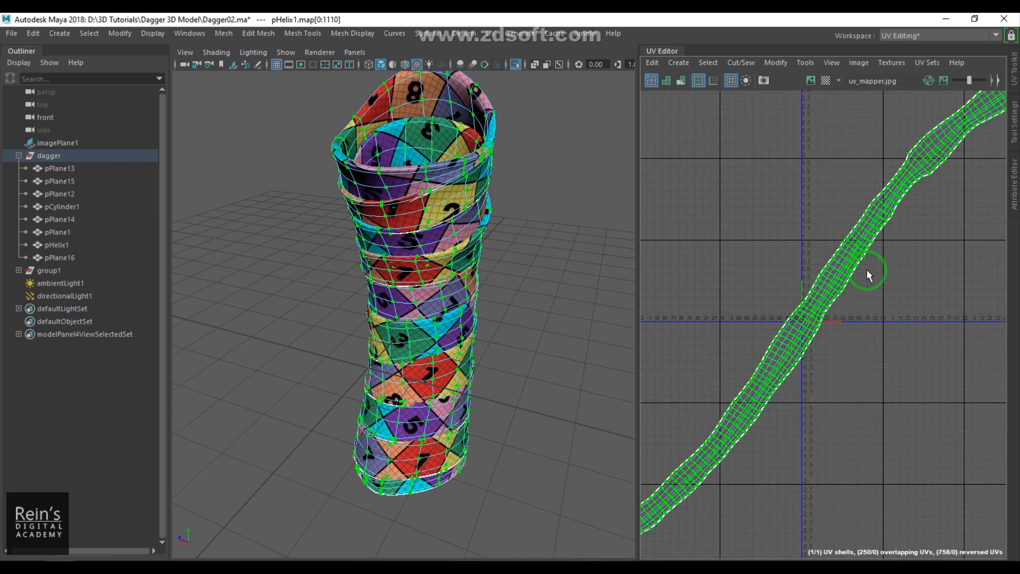
- Inspect the texture on the unfolded helix wrap from different angles
{"action": "left_click", "coordinate": [547, 276]}
{"action": "left_click_drag", "start_coordinate": [524, 324], "coordinate": [407, 323], "text": "alt"}
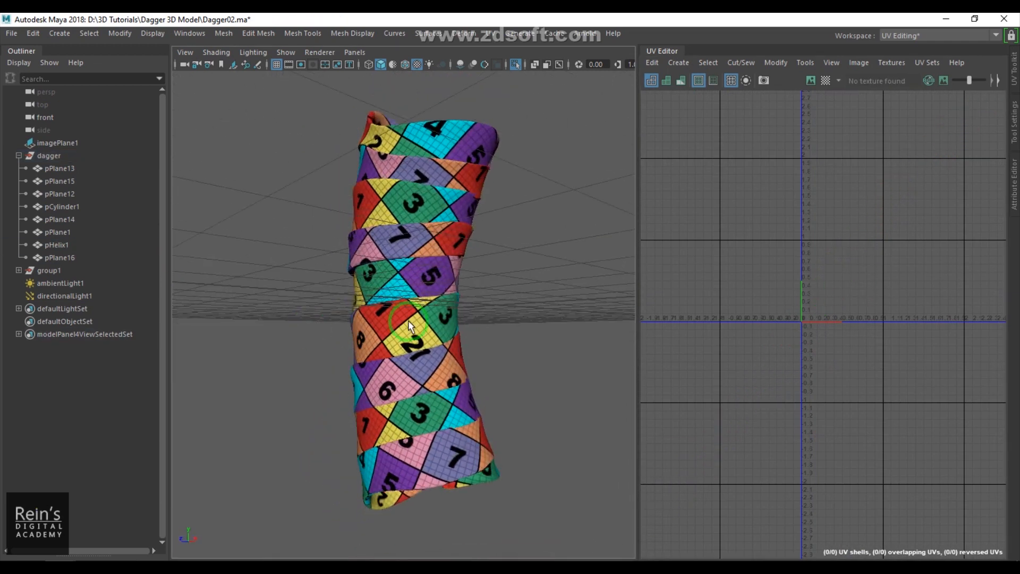
{"action": "left_click", "coordinate": [407, 322]}
{"action": "scroll", "coordinate": [869, 317], "scroll_direction": "up", "scroll_amount": 1}
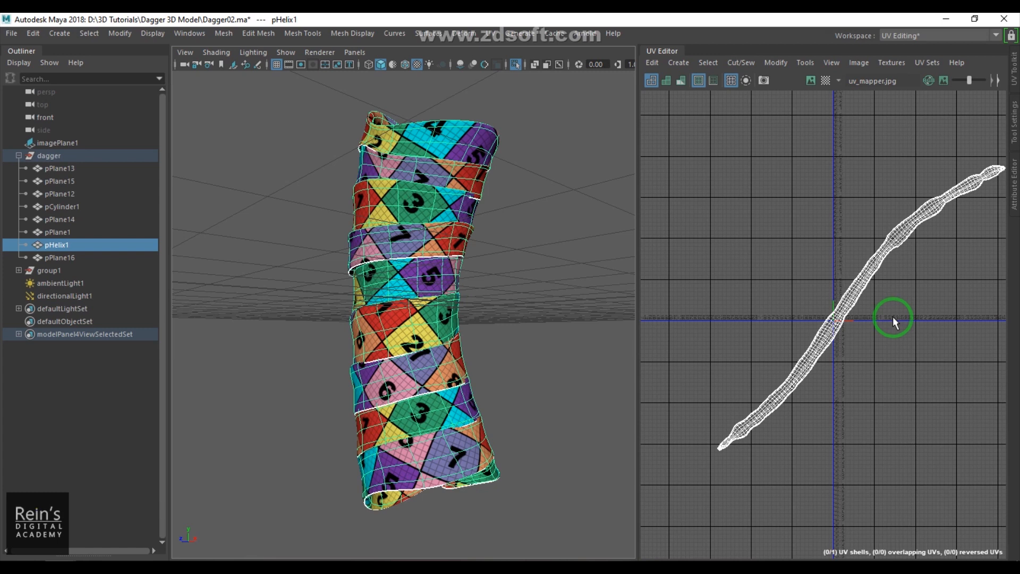
{"action": "left_click", "coordinate": [501, 278]}
{"action": "left_click", "coordinate": [457, 305]}
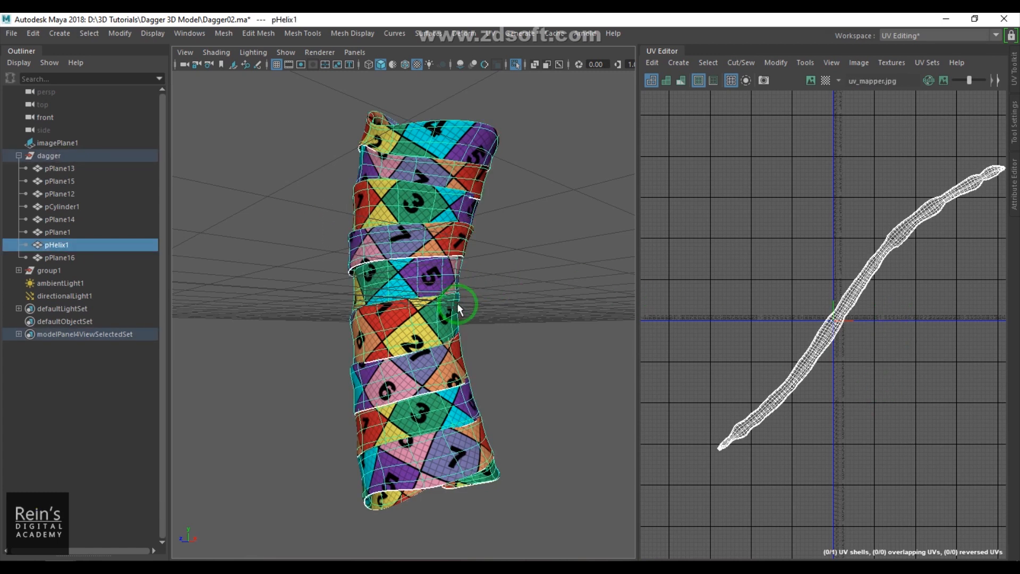
{"action": "left_click", "coordinate": [522, 358]}
{"action": "left_click_drag", "start_coordinate": [521, 365], "coordinate": [354, 323], "text": "alt"}
- Exit isolation and select all the dagger guard and grip pieces
{"action": "left_click_drag", "start_coordinate": [398, 209], "coordinate": [612, 272], "text": "alt"}
{"action": "key", "text": "ctrl+1"}
{"action": "left_click_drag", "start_coordinate": [318, 157], "coordinate": [526, 393]}
{"action": "scroll", "coordinate": [527, 394], "scroll_direction": "down", "scroll_amount": 5}
{"action": "scroll", "coordinate": [327, 300], "scroll_direction": "up", "scroll_amount": 10}
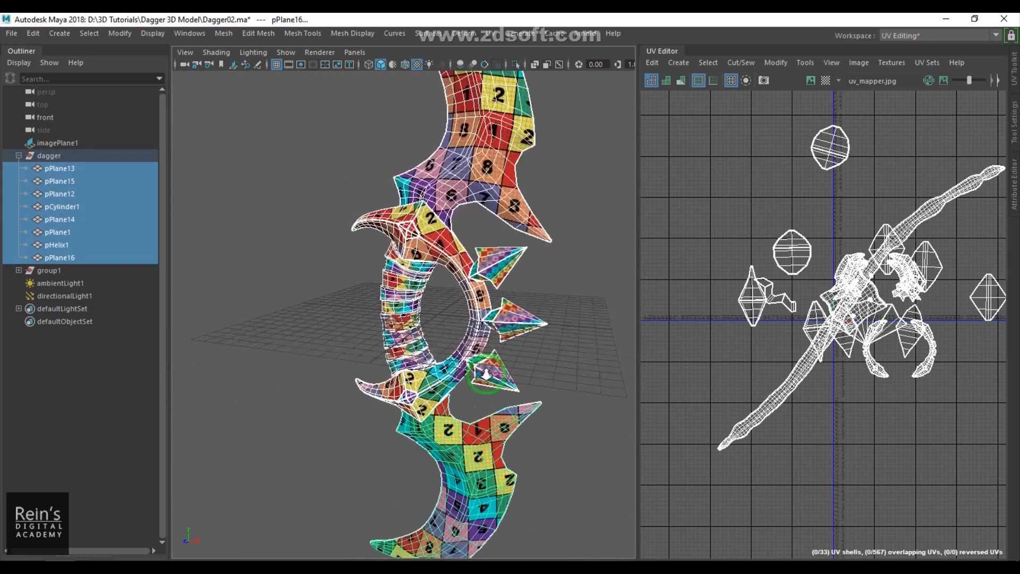
- Open the Channel Box and delete the construction history of the selected pieces
{"action": "key", "text": "space"}
{"action": "left_click_drag", "start_coordinate": [785, 264], "coordinate": [869, 267]}
{"action": "left_click_drag", "start_coordinate": [719, 434], "coordinate": [802, 129]}
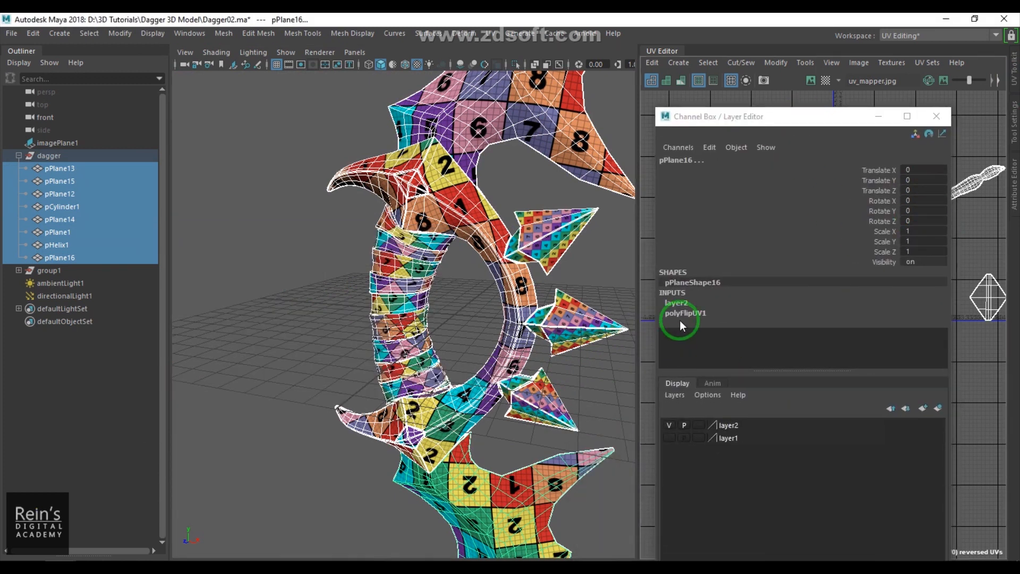
{"action": "key", "text": "alt+shift+d"}
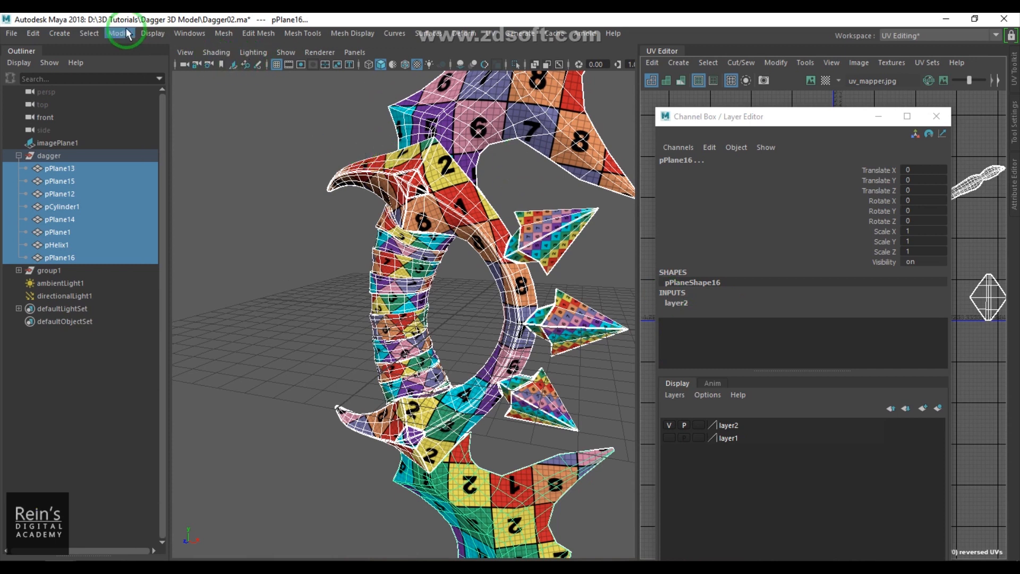
{"action": "left_click_drag", "start_coordinate": [923, 234], "coordinate": [929, 249]}
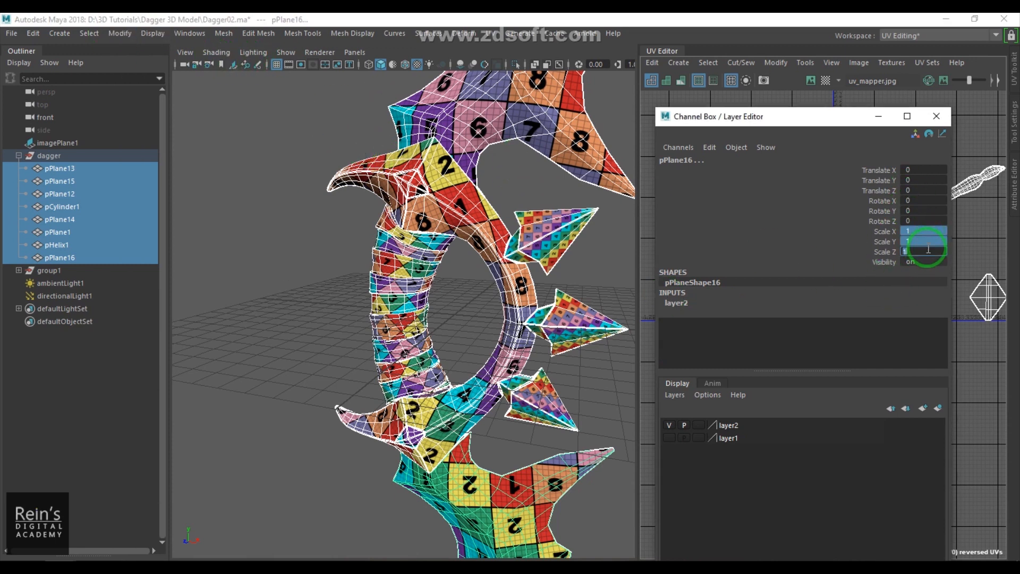
{"action": "left_click", "coordinate": [936, 116]}
- Lay out the UVs of all dagger pieces in one tile with Preserve 3D Ratios pre-scaling
{"action": "left_click", "coordinate": [318, 306]}
{"action": "scroll", "coordinate": [319, 297], "scroll_direction": "down", "scroll_amount": 6}
{"action": "left_click_drag", "start_coordinate": [306, 194], "coordinate": [555, 497]}
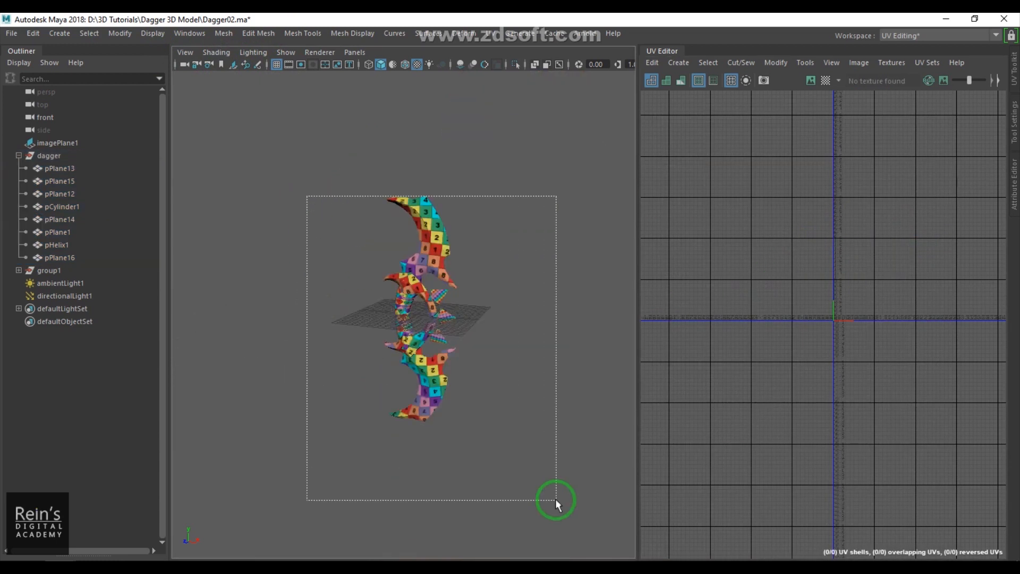
{"action": "key", "text": "f"}
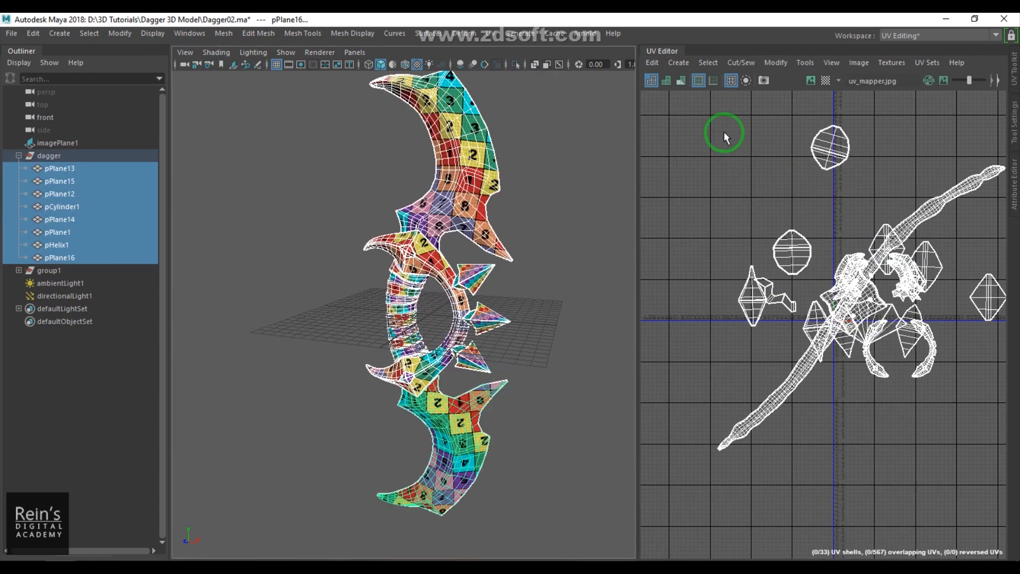
{"action": "left_click", "coordinate": [776, 63]}
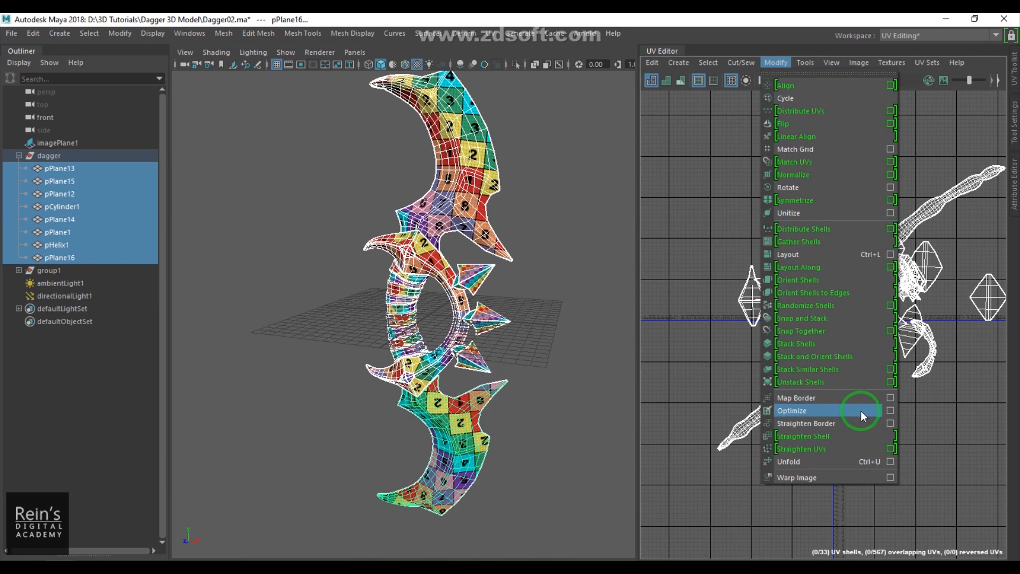
{"action": "left_click", "coordinate": [890, 254]}
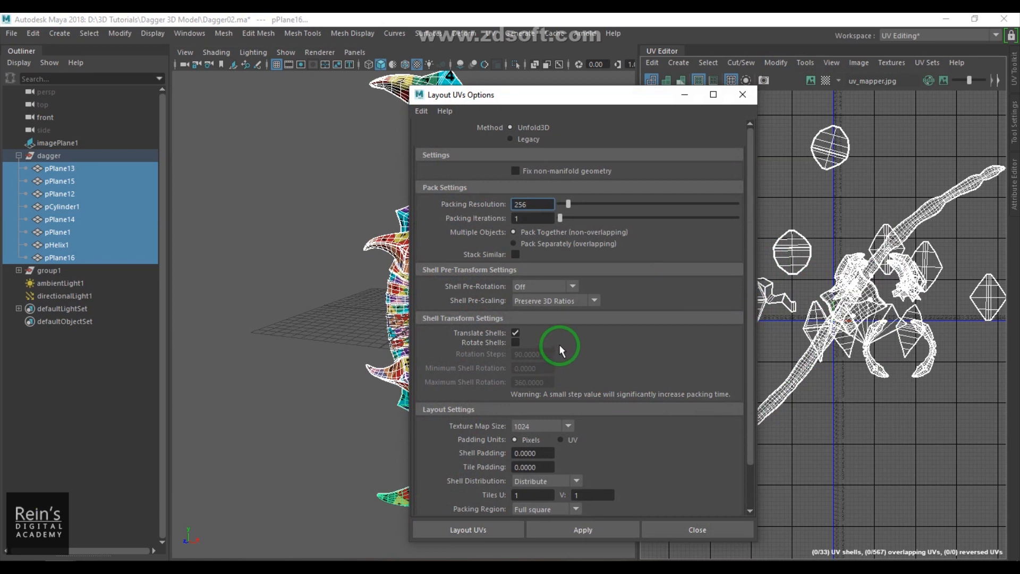
{"action": "left_click", "coordinate": [543, 301]}
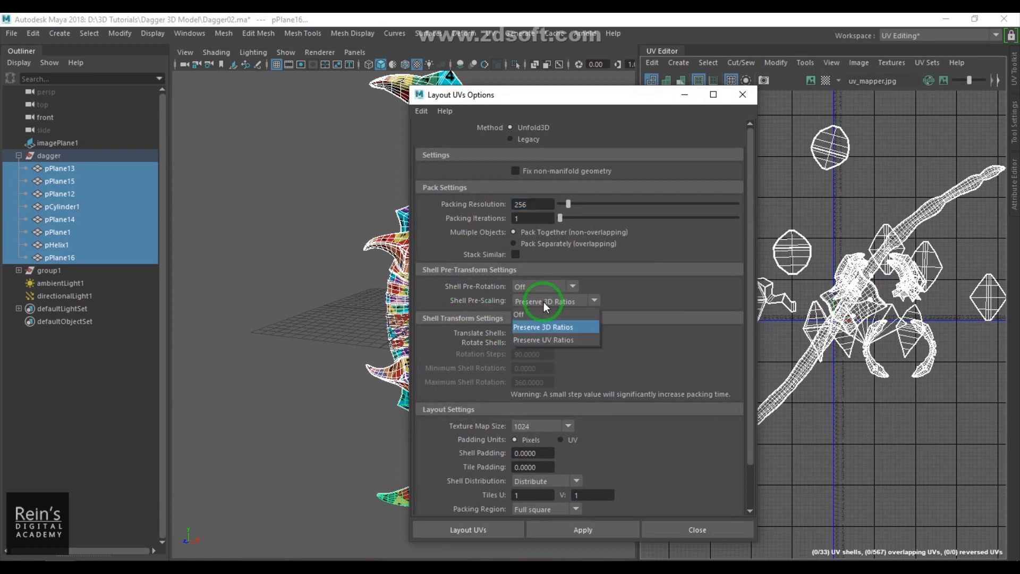
{"action": "left_click", "coordinate": [546, 328]}
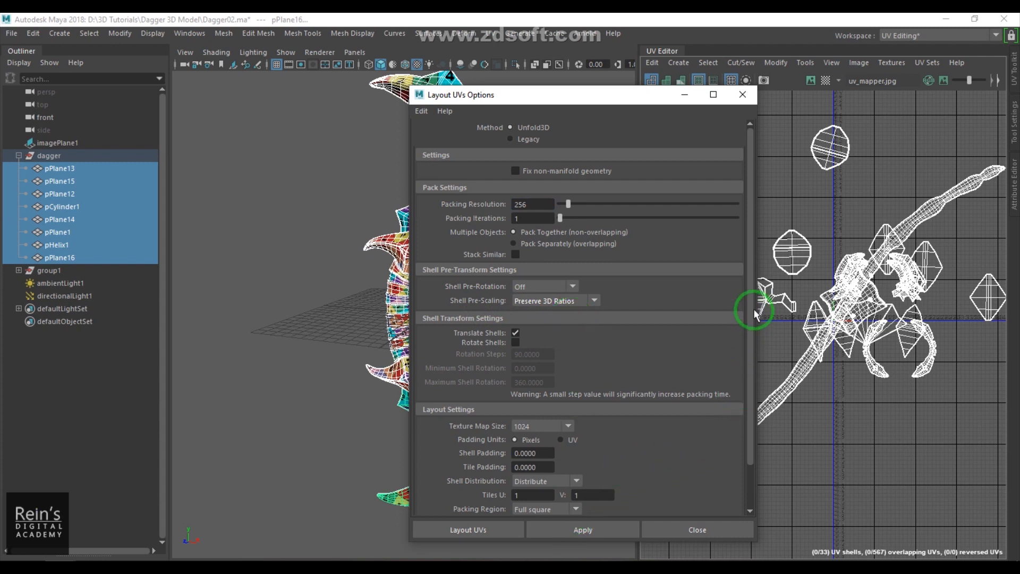
{"action": "left_click", "coordinate": [526, 495]}
{"action": "left_click", "coordinate": [591, 493]}
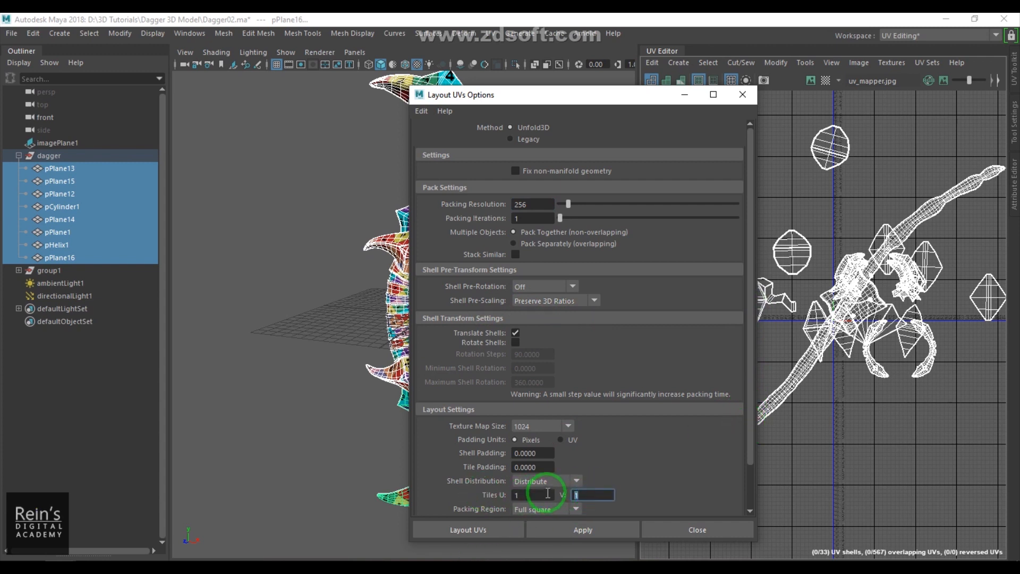
{"action": "left_click", "coordinate": [468, 530]}
{"action": "scroll", "coordinate": [862, 329], "scroll_direction": "up", "scroll_amount": 5}
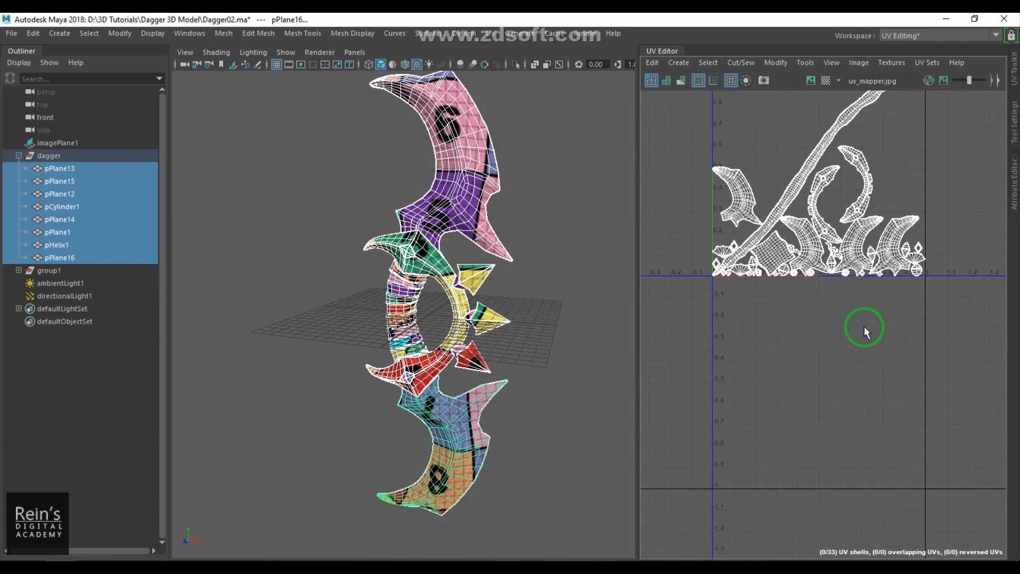
- Reselect all pieces and zoom in to examine the packed UV layout
{"action": "left_click", "coordinate": [534, 286]}
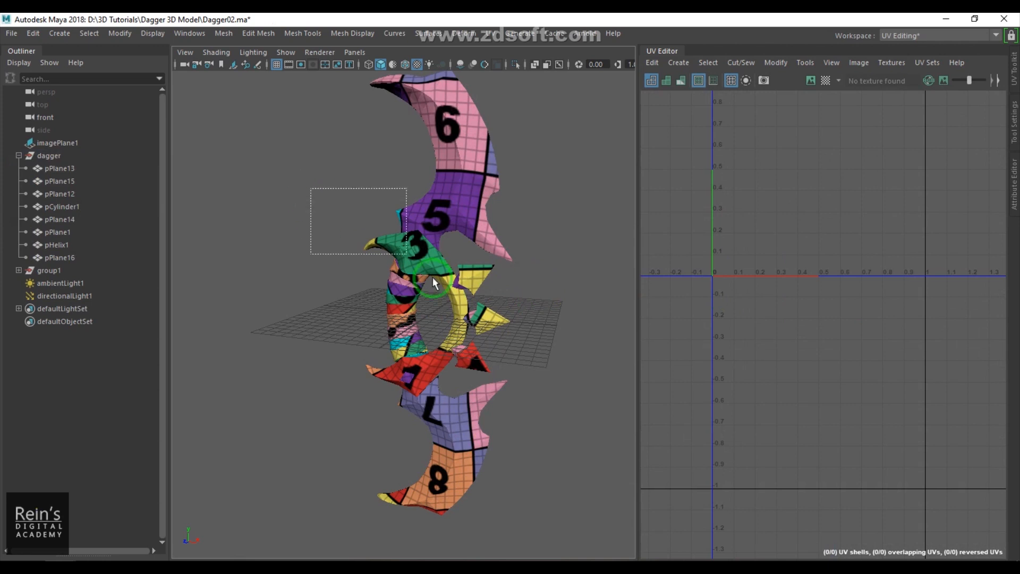
{"action": "left_click_drag", "start_coordinate": [314, 188], "coordinate": [552, 399]}
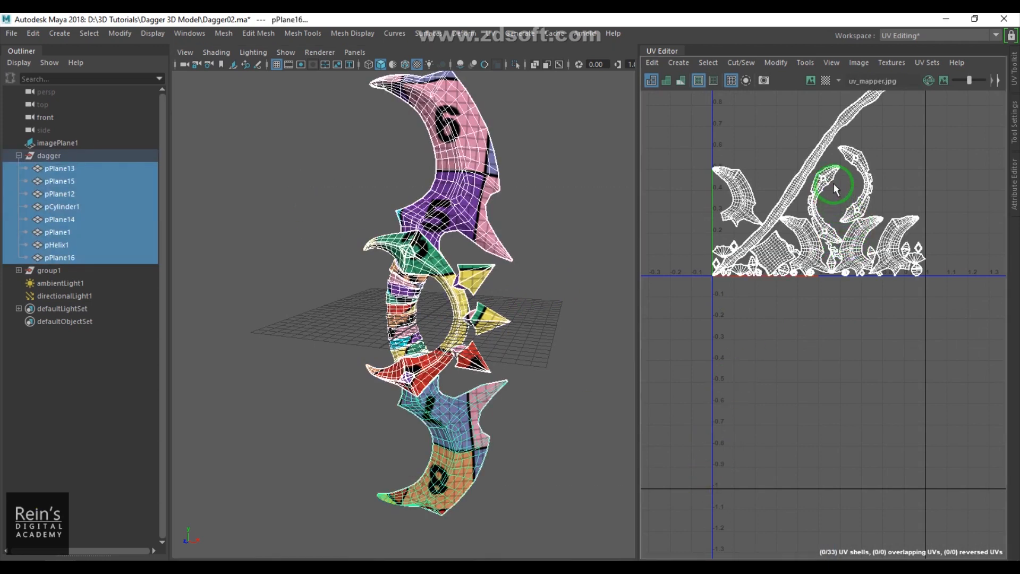
{"action": "scroll", "coordinate": [853, 268], "scroll_direction": "up", "scroll_amount": 5}
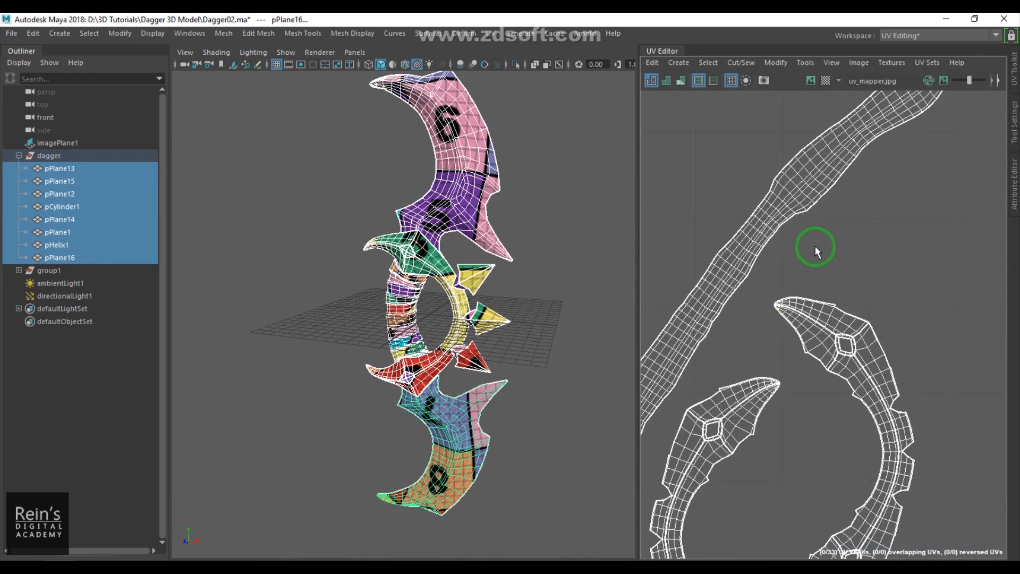
- Select the helix's UV shell and move it out of the packed tile to the left
{"action": "scroll", "coordinate": [815, 246], "scroll_direction": "down", "scroll_amount": 7}
{"action": "left_click_drag", "start_coordinate": [804, 235], "coordinate": [855, 196]}
{"action": "right_click_drag", "start_coordinate": [862, 229], "coordinate": [879, 280], "text": "ctrl"}
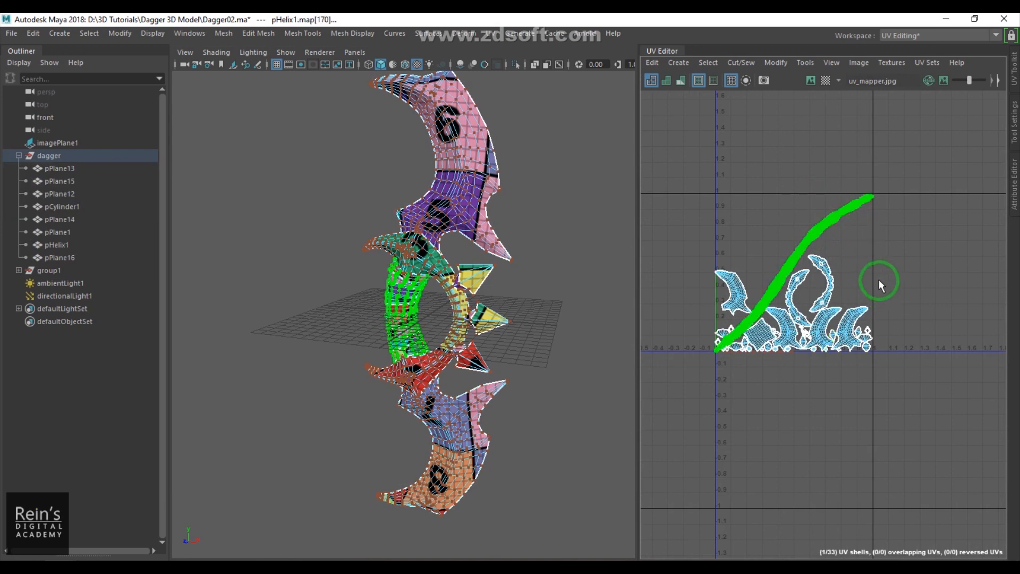
{"action": "key", "text": "w"}
{"action": "left_click_drag", "start_coordinate": [784, 279], "coordinate": [669, 276]}
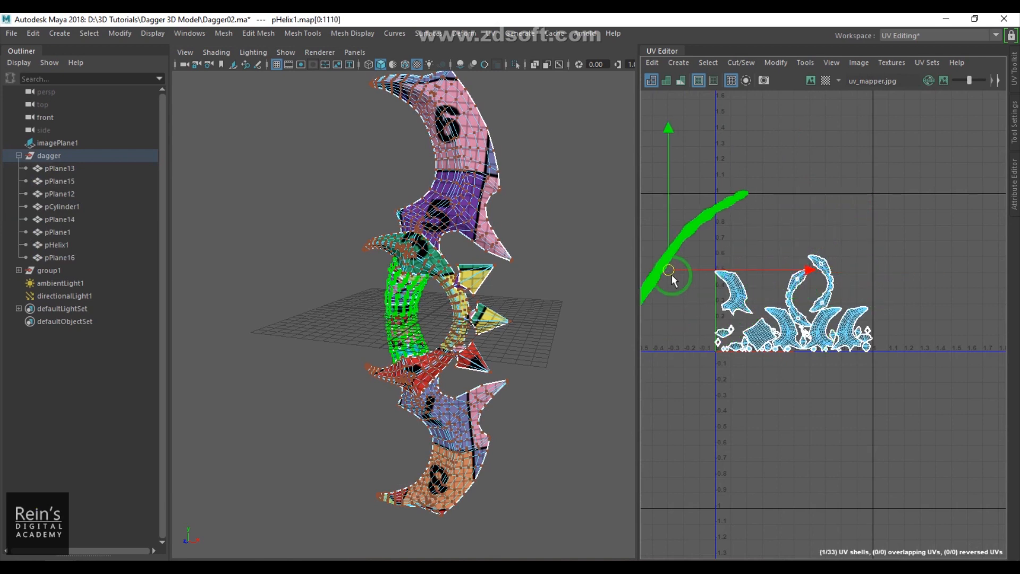
{"action": "middle_click_drag", "start_coordinate": [669, 277], "coordinate": [781, 304], "text": "alt"}
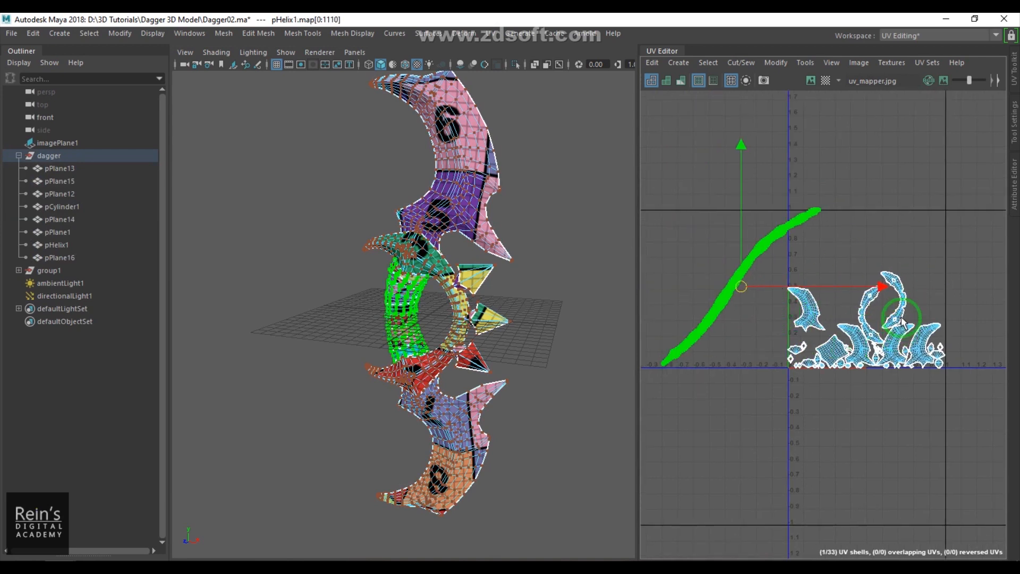
- Reselect all dagger pieces, pick the helix's UV shell again and shift it right and back left of the tile
{"action": "key", "text": "r"}
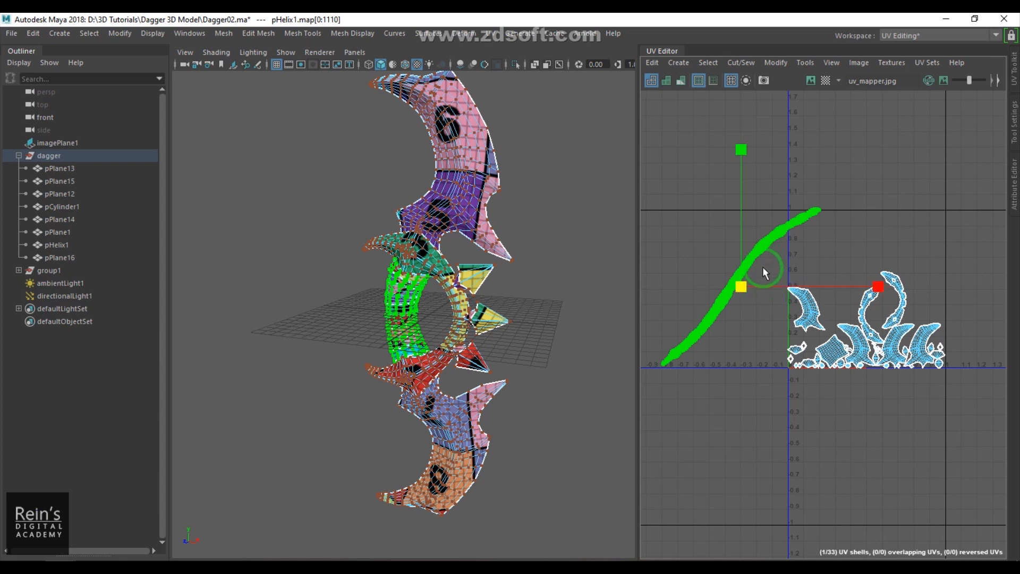
{"action": "right_click_drag", "start_coordinate": [378, 308], "coordinate": [477, 224]}
{"action": "left_click_drag", "start_coordinate": [278, 198], "coordinate": [627, 500]}
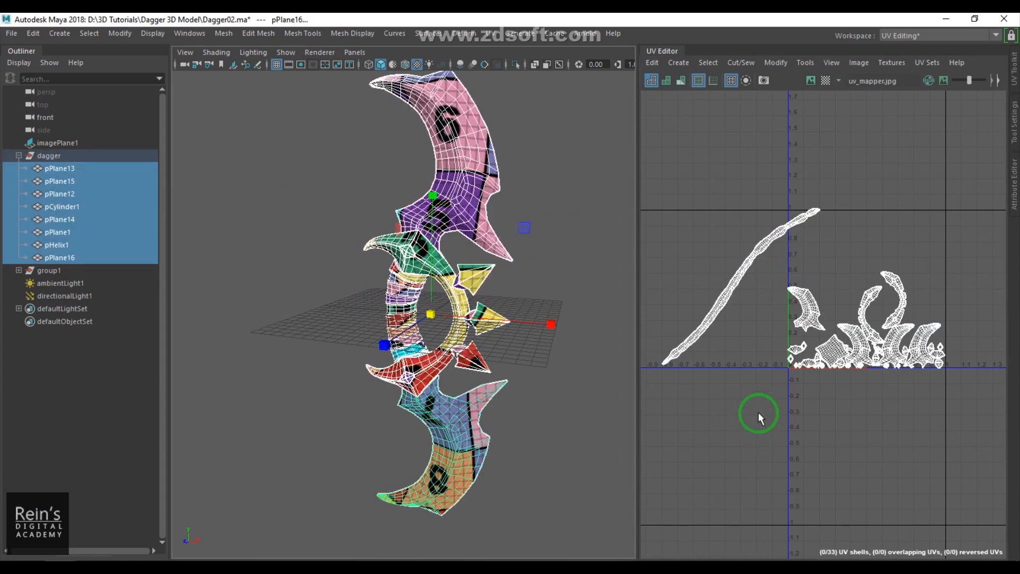
{"action": "right_click_drag", "start_coordinate": [699, 338], "coordinate": [809, 337]}
{"action": "left_click_drag", "start_coordinate": [652, 183], "coordinate": [991, 435]}
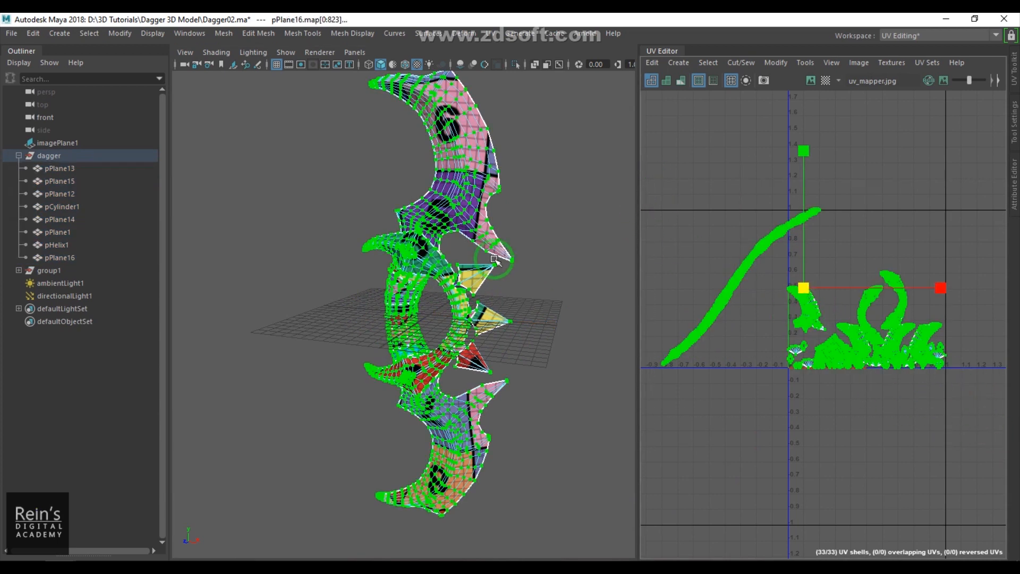
{"action": "left_click", "coordinate": [542, 182]}
{"action": "left_click", "coordinate": [428, 407]}
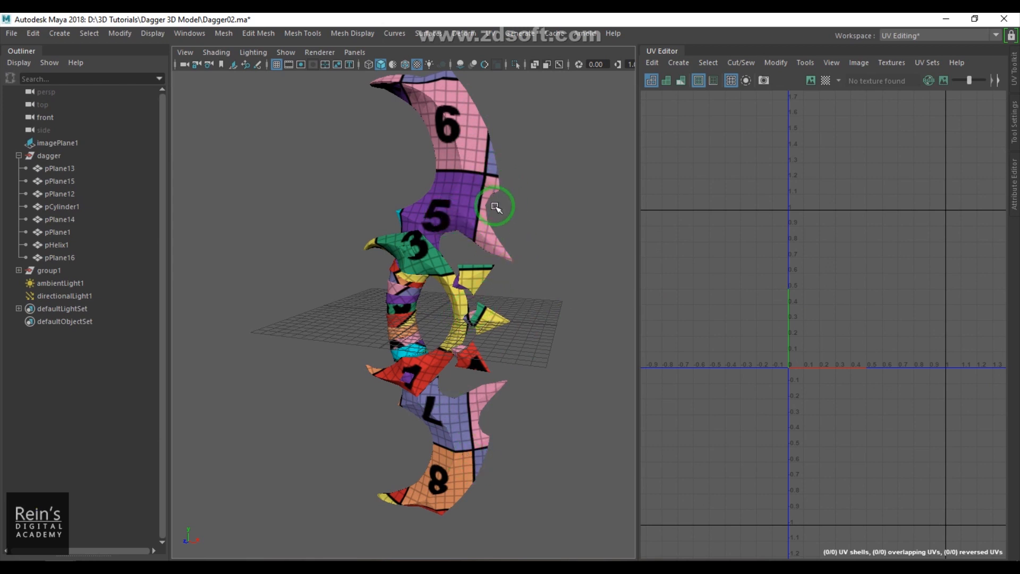
{"action": "left_click_drag", "start_coordinate": [341, 154], "coordinate": [574, 436]}
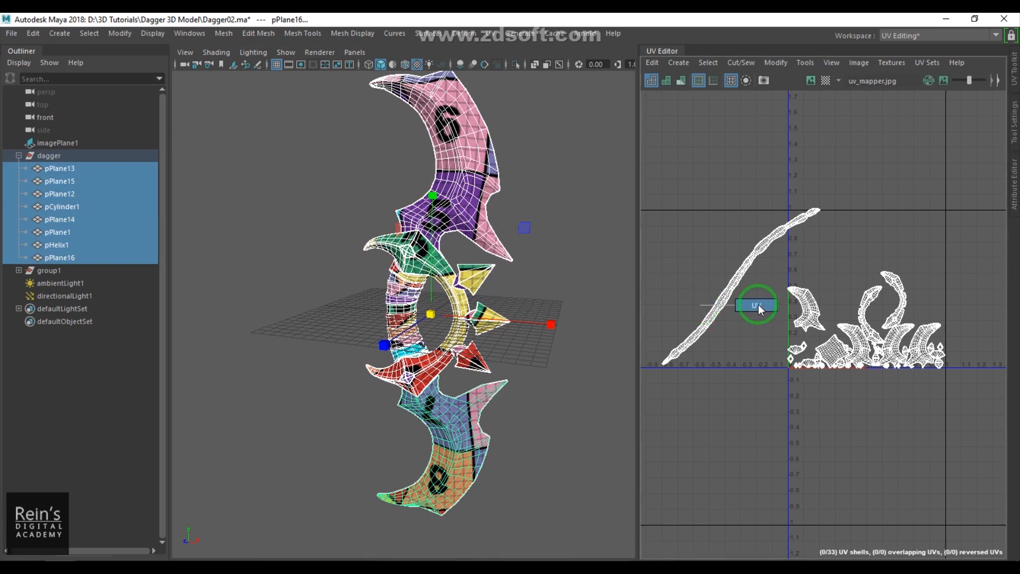
{"action": "right_click_drag", "start_coordinate": [758, 305], "coordinate": [789, 305]}
{"action": "left_click_drag", "start_coordinate": [699, 266], "coordinate": [743, 325]}
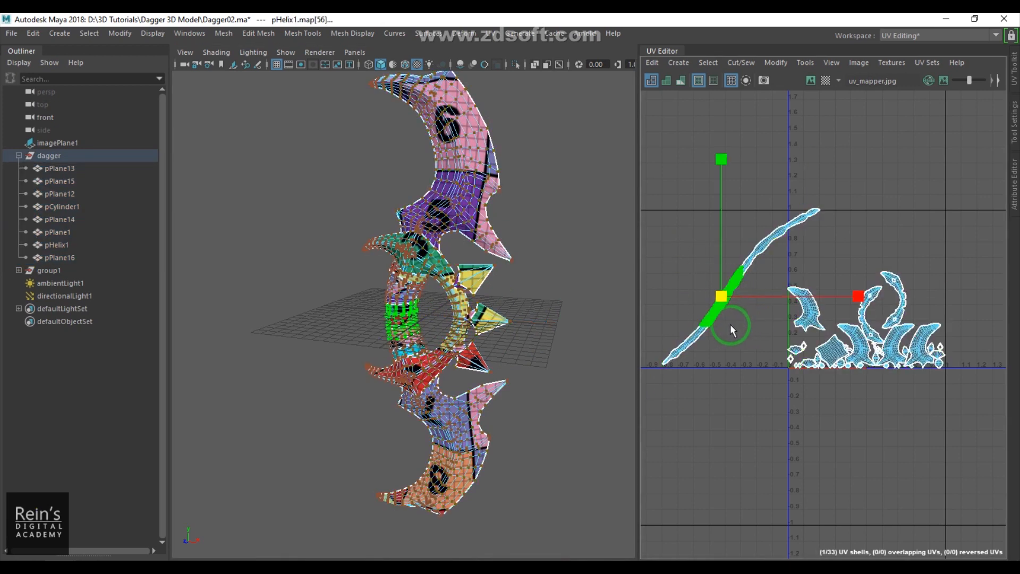
{"action": "right_click_drag", "start_coordinate": [732, 325], "coordinate": [758, 356], "text": "ctrl"}
{"action": "key", "text": "w"}
{"action": "left_click_drag", "start_coordinate": [742, 288], "coordinate": [863, 290]}
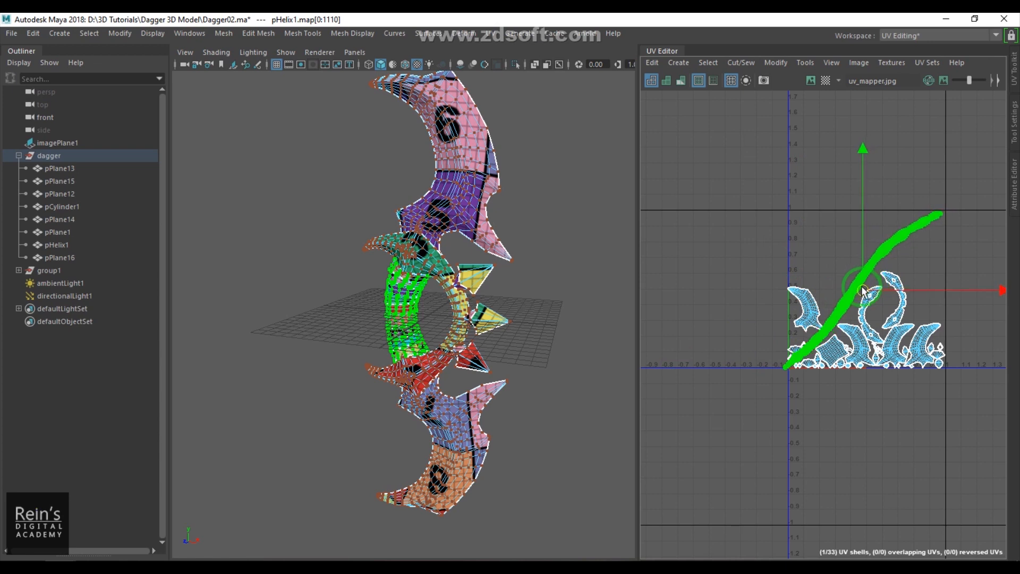
{"action": "left_click_drag", "start_coordinate": [863, 293], "coordinate": [890, 274]}
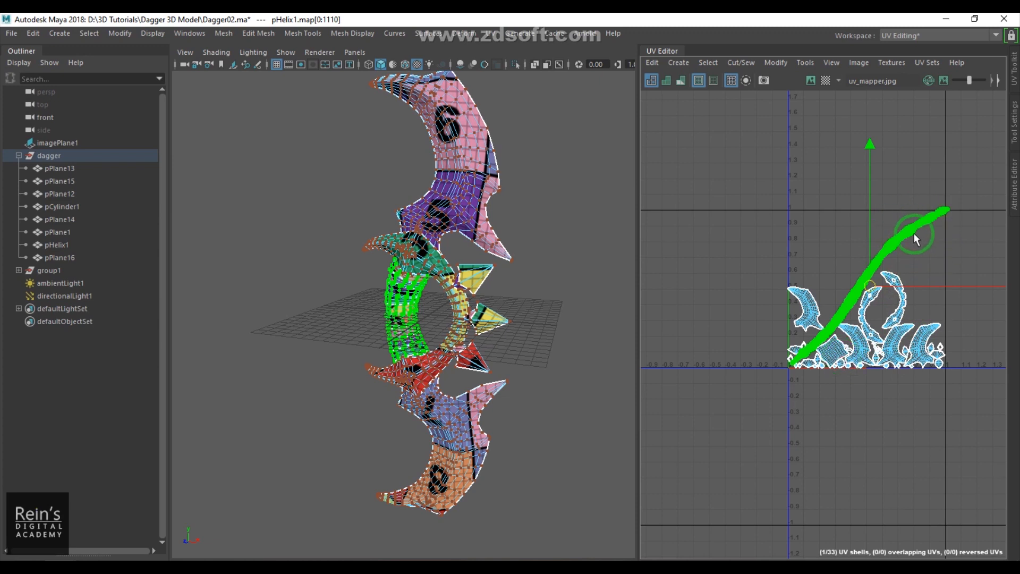
{"action": "left_click_drag", "start_coordinate": [870, 285], "coordinate": [728, 272]}
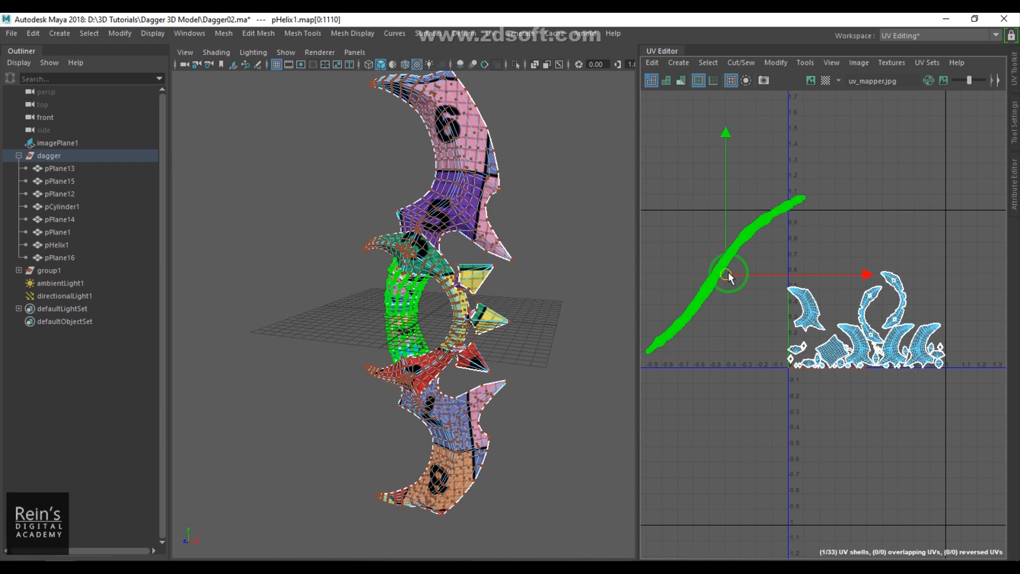
- Select an edge loop across the helix's UV strip and cut the UVs along it
{"action": "scroll", "coordinate": [712, 355], "scroll_direction": "up", "scroll_amount": 4}
{"action": "middle_click_drag", "start_coordinate": [765, 326], "coordinate": [930, 350], "text": "alt"}
{"action": "scroll", "coordinate": [930, 349], "scroll_direction": "up", "scroll_amount": 3}
{"action": "middle_click_drag", "start_coordinate": [770, 287], "coordinate": [913, 350], "text": "alt"}
{"action": "key", "text": "F8"}
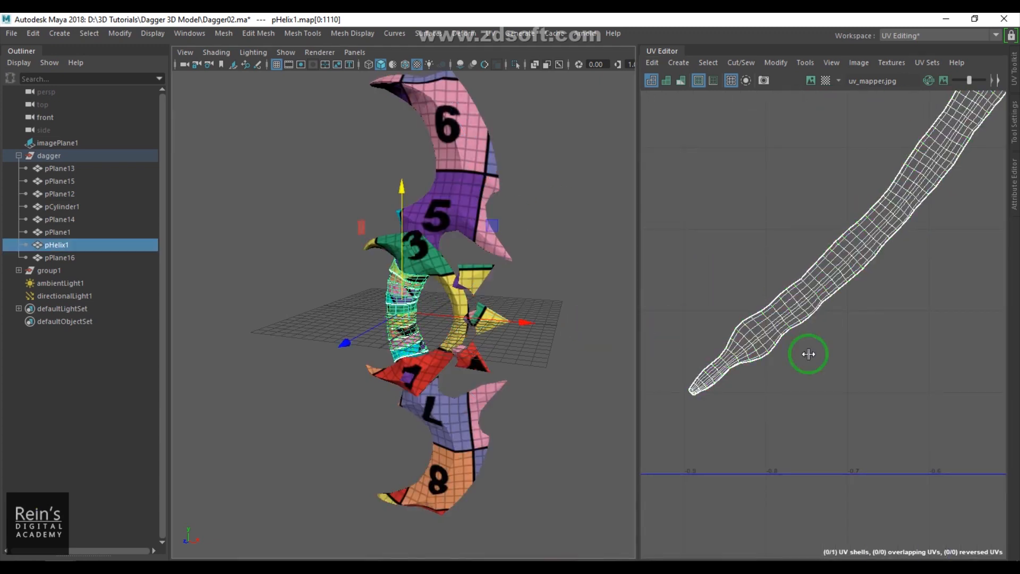
{"action": "scroll", "coordinate": [837, 309], "scroll_direction": "up", "scroll_amount": 3}
{"action": "middle_click_drag", "start_coordinate": [837, 310], "coordinate": [809, 358], "text": "alt"}
{"action": "right_click_drag", "start_coordinate": [808, 358], "coordinate": [855, 360], "text": "alt"}
{"action": "right_click_drag", "start_coordinate": [853, 355], "coordinate": [851, 286]}
{"action": "left_click", "coordinate": [815, 259]}
{"action": "key", "text": "F11"}
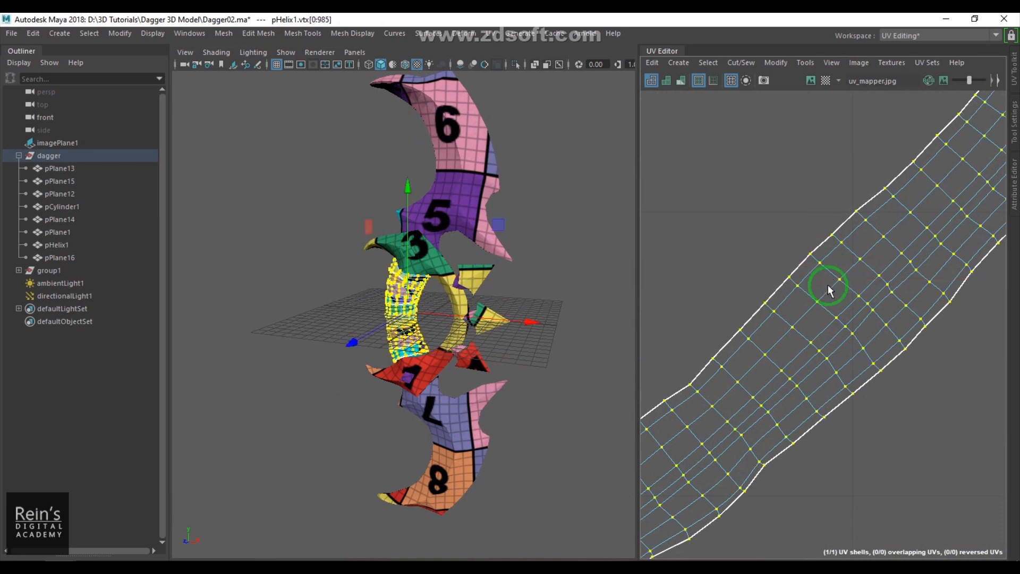
{"action": "key", "text": "F10"}
{"action": "double_click", "coordinate": [833, 271]}
{"action": "right_click_drag", "start_coordinate": [872, 274], "coordinate": [841, 321], "text": "shift"}
- Cut the helix's UV strip along several more edge loops spaced along its length
{"action": "scroll", "coordinate": [849, 327], "scroll_direction": "down", "scroll_amount": 4}
{"action": "scroll", "coordinate": [849, 326], "scroll_direction": "down", "scroll_amount": 2}
{"action": "middle_click_drag", "start_coordinate": [926, 296], "coordinate": [815, 372], "text": "alt"}
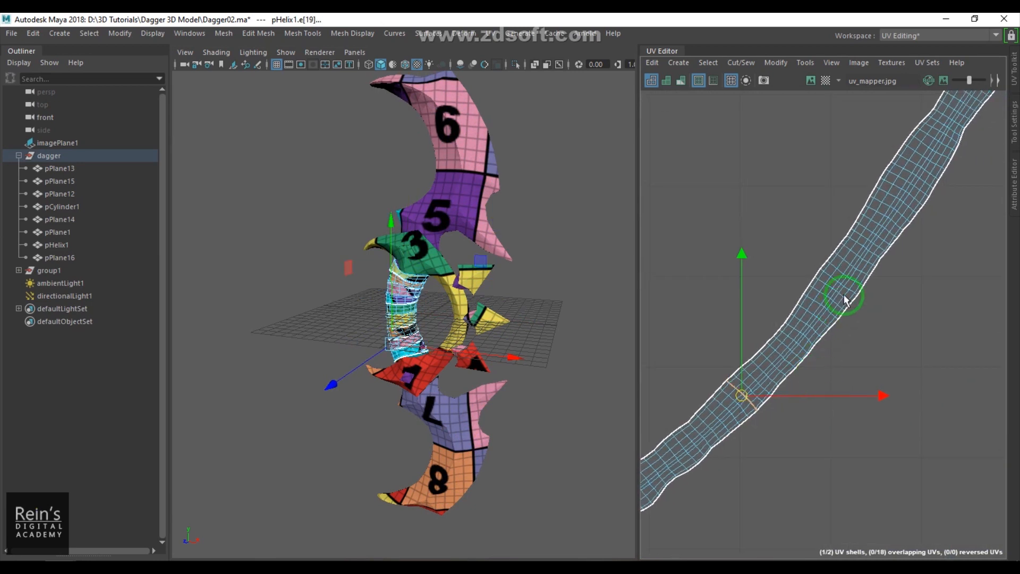
{"action": "double_click", "coordinate": [847, 261]}
{"action": "right_click_drag", "start_coordinate": [902, 293], "coordinate": [849, 317], "text": "shift"}
{"action": "scroll", "coordinate": [849, 318], "scroll_direction": "down", "scroll_amount": 2}
{"action": "scroll", "coordinate": [850, 317], "scroll_direction": "down", "scroll_amount": 2}
{"action": "middle_click_drag", "start_coordinate": [906, 259], "coordinate": [844, 338], "text": "alt"}
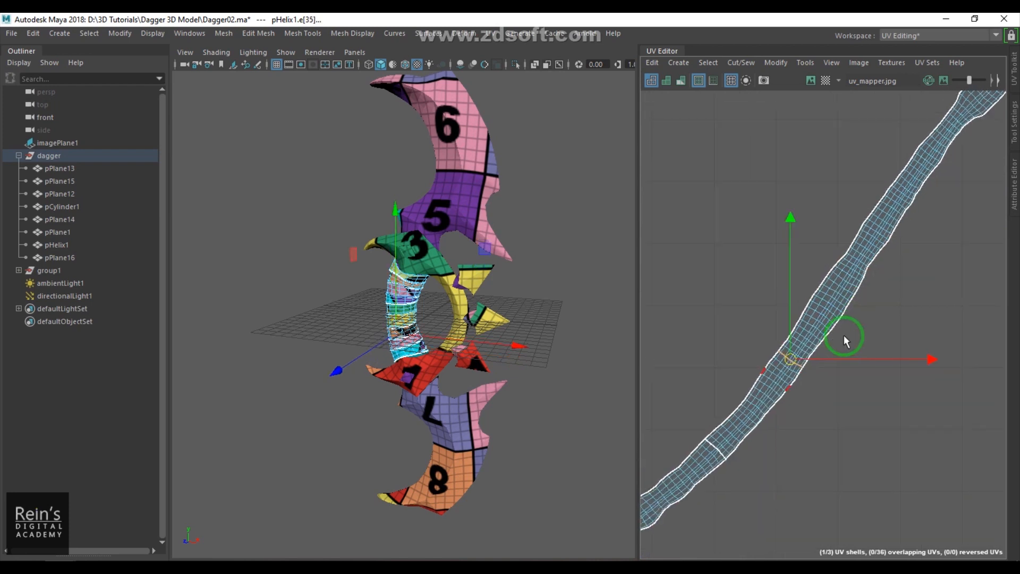
{"action": "double_click", "coordinate": [846, 271]}
{"action": "right_click_drag", "start_coordinate": [868, 330], "coordinate": [884, 314], "text": "shift"}
{"action": "middle_click_drag", "start_coordinate": [909, 294], "coordinate": [853, 373], "text": "alt"}
{"action": "left_click", "coordinate": [842, 270]}
{"action": "right_click_drag", "start_coordinate": [864, 325], "coordinate": [917, 292], "text": "shift"}
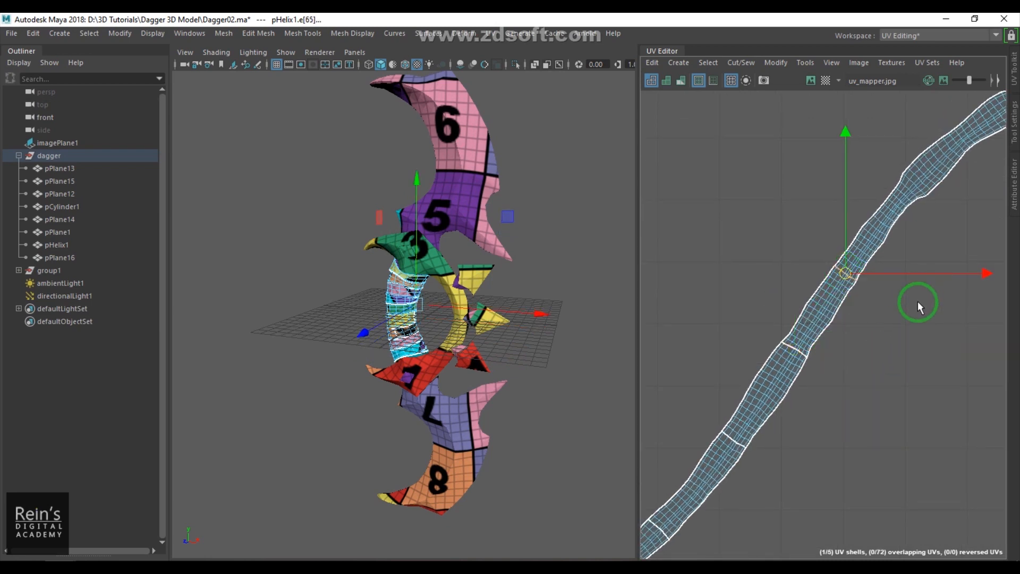
{"action": "middle_click_drag", "start_coordinate": [917, 292], "coordinate": [861, 365], "text": "alt"}
{"action": "left_click", "coordinate": [846, 268]}
{"action": "right_click_drag", "start_coordinate": [897, 295], "coordinate": [857, 320], "text": "shift"}
{"action": "middle_click_drag", "start_coordinate": [847, 340], "coordinate": [811, 332], "text": "alt"}
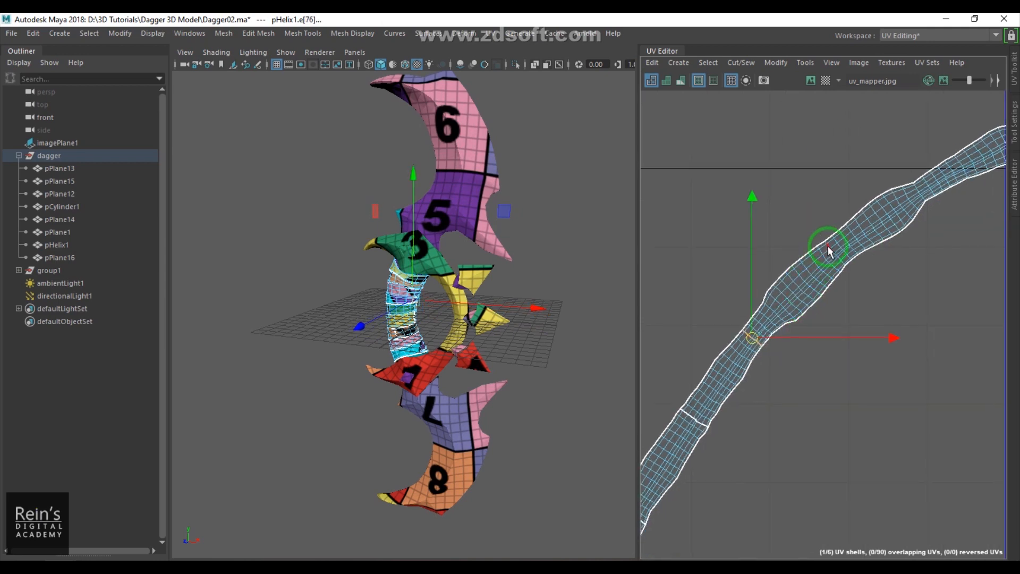
{"action": "left_click", "coordinate": [831, 251]}
{"action": "right_click_drag", "start_coordinate": [879, 298], "coordinate": [861, 335], "text": "shift"}
{"action": "middle_click_drag", "start_coordinate": [861, 335], "coordinate": [780, 387], "text": "alt"}
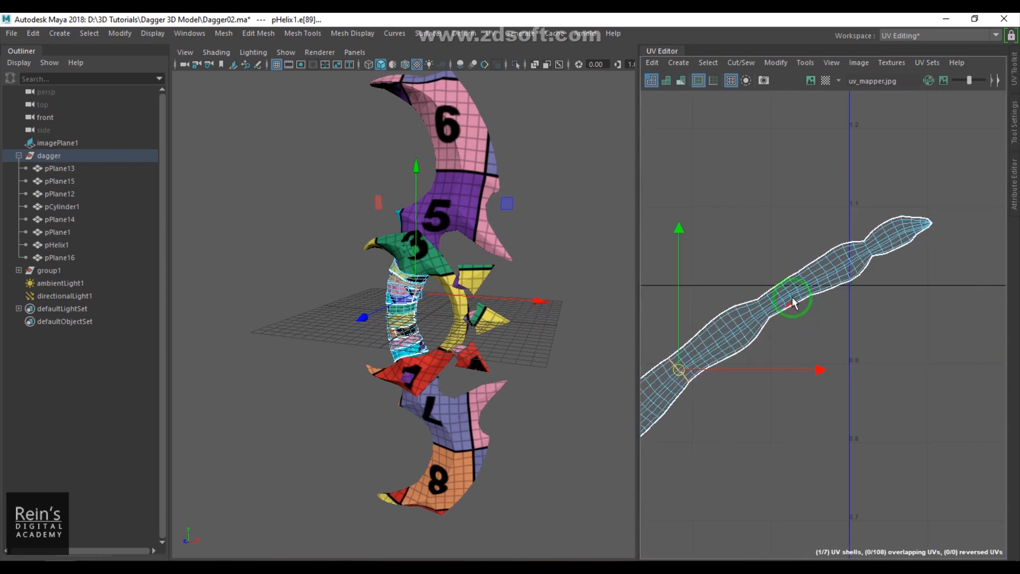
{"action": "left_click", "coordinate": [814, 279]}
{"action": "right_click_drag", "start_coordinate": [838, 349], "coordinate": [781, 367], "text": "shift"}
{"action": "scroll", "coordinate": [843, 375], "scroll_direction": "down", "scroll_amount": 5}
{"action": "middle_click_drag", "start_coordinate": [842, 404], "coordinate": [860, 368], "text": "alt"}
{"action": "mouse_move", "coordinate": [879, 369]}
{"action": "right_mouse_down", "text": "alt"}
{"action": "mouse_move", "coordinate": [995, 401]}
{"action": "mouse_move", "coordinate": [882, 387]}
{"action": "right_mouse_up", "text": "alt"}
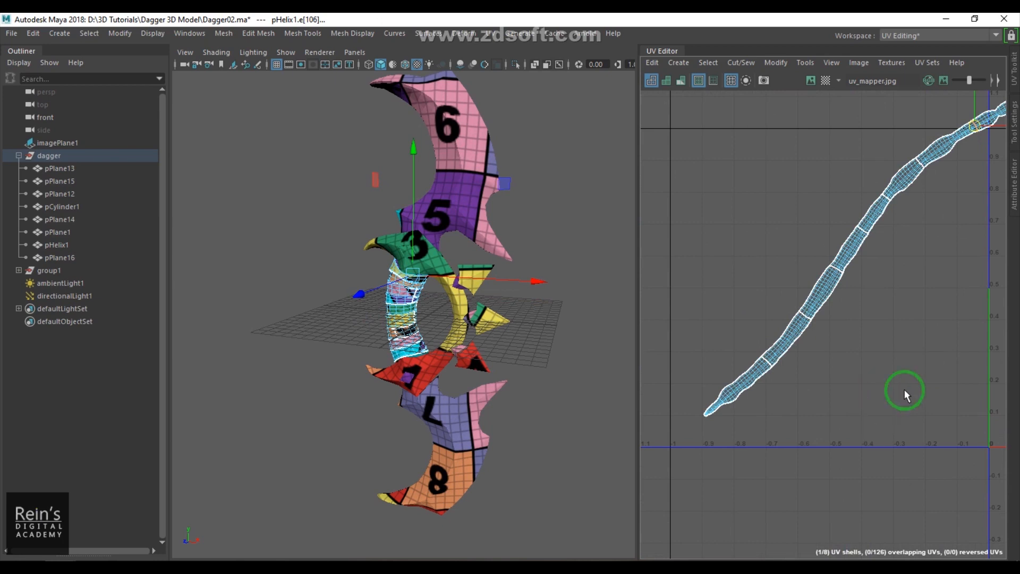
{"action": "middle_click_drag", "start_coordinate": [903, 389], "coordinate": [813, 392], "text": "alt"}
- Undo the edge-loop cuts made on the helix's UVs
{"action": "key", "text": "ctrl+z"}
{"action": "key", "text": "ctrl+z"}
{"action": "key", "text": "ctrl+z"}
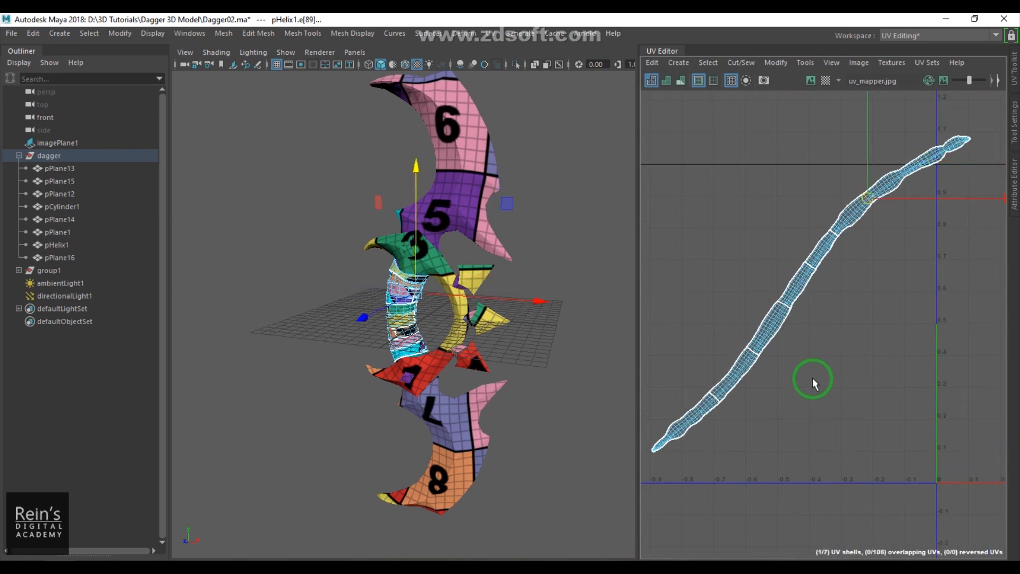
{"action": "key", "text": "ctrl+z"}
{"action": "key", "text": "ctrl+z"}
{"action": "key", "text": "ctrl+z"}
{"action": "key", "text": "ctrl+z"}
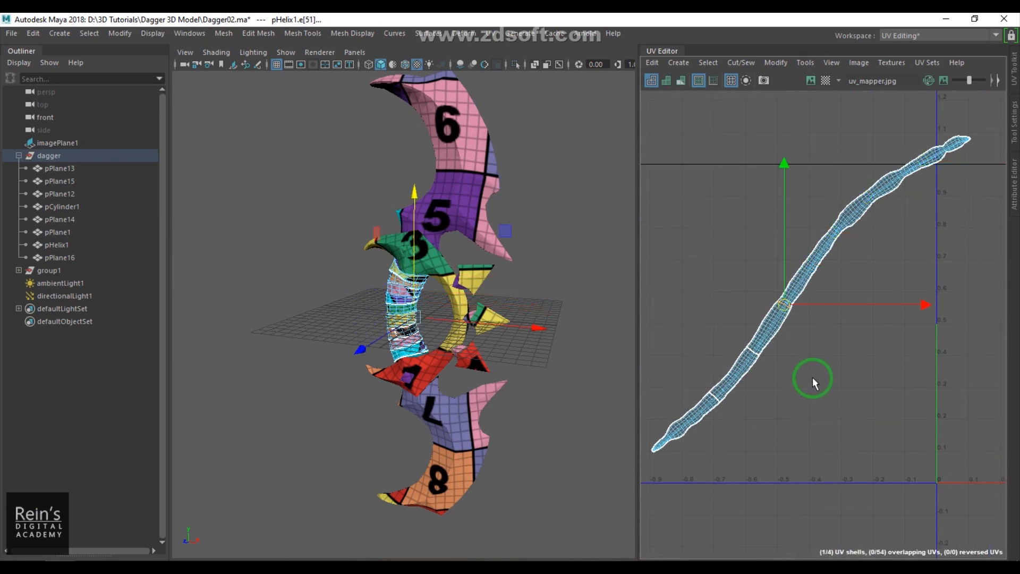
{"action": "key", "text": "ctrl+z"}
{"action": "key", "text": "ctrl+z"}
{"action": "key", "text": "ctrl+z"}
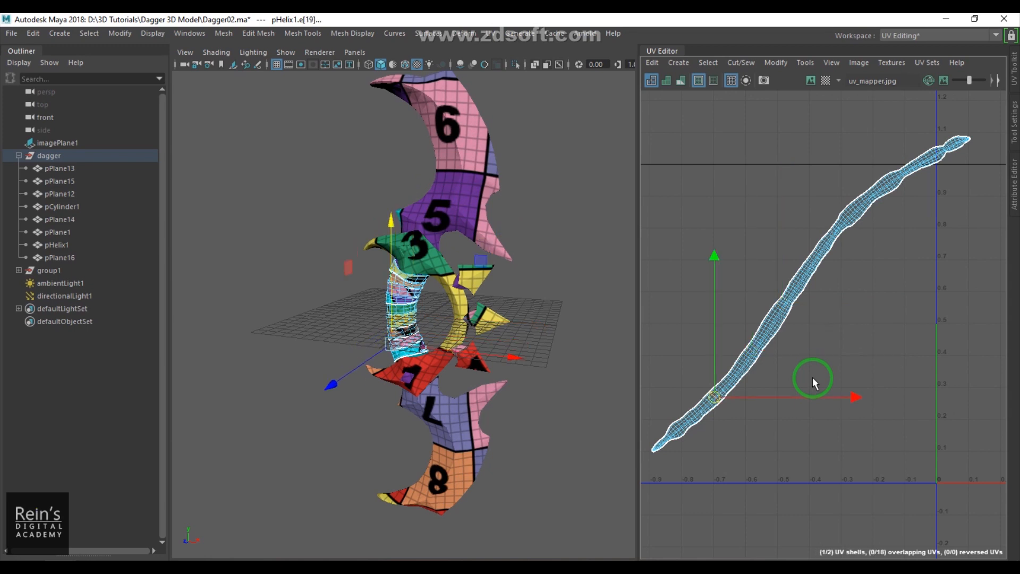
- Cut the helix's UV shell along one edge loop across the strip
{"action": "middle_click_drag", "start_coordinate": [761, 402], "coordinate": [843, 395], "text": "alt"}
{"action": "scroll", "coordinate": [844, 394], "scroll_direction": "up", "scroll_amount": 3}
{"action": "scroll", "coordinate": [841, 319], "scroll_direction": "up", "scroll_amount": 2}
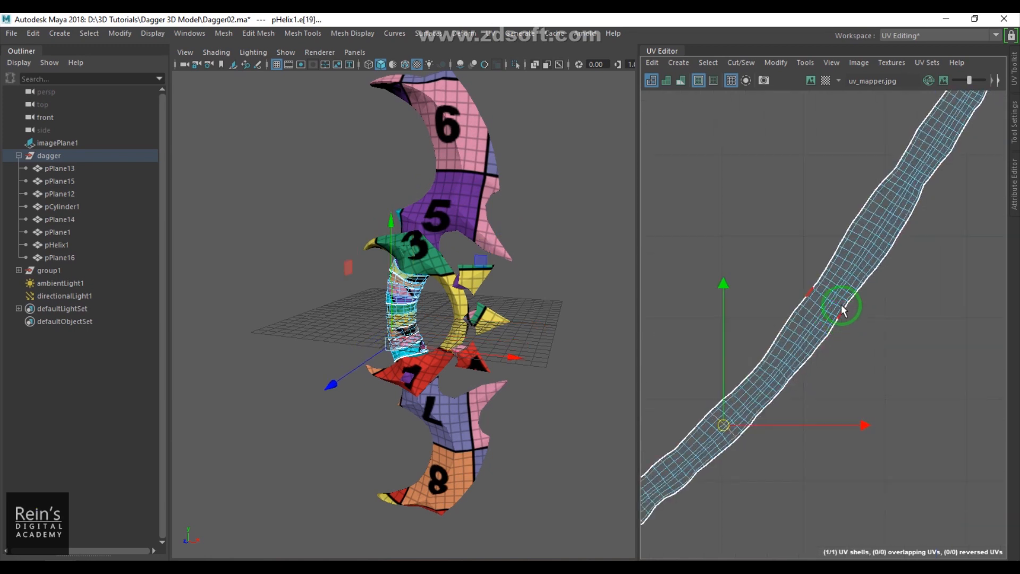
{"action": "double_click", "coordinate": [849, 264]}
{"action": "right_click_drag", "start_coordinate": [905, 312], "coordinate": [834, 344], "text": "shift"}
- Cut the helix's UVs along a second edge loop further along the strip
{"action": "scroll", "coordinate": [836, 346], "scroll_direction": "down", "scroll_amount": 4}
{"action": "middle_click_drag", "start_coordinate": [981, 246], "coordinate": [872, 317], "text": "alt"}
{"action": "scroll", "coordinate": [830, 274], "scroll_direction": "up", "scroll_amount": 4}
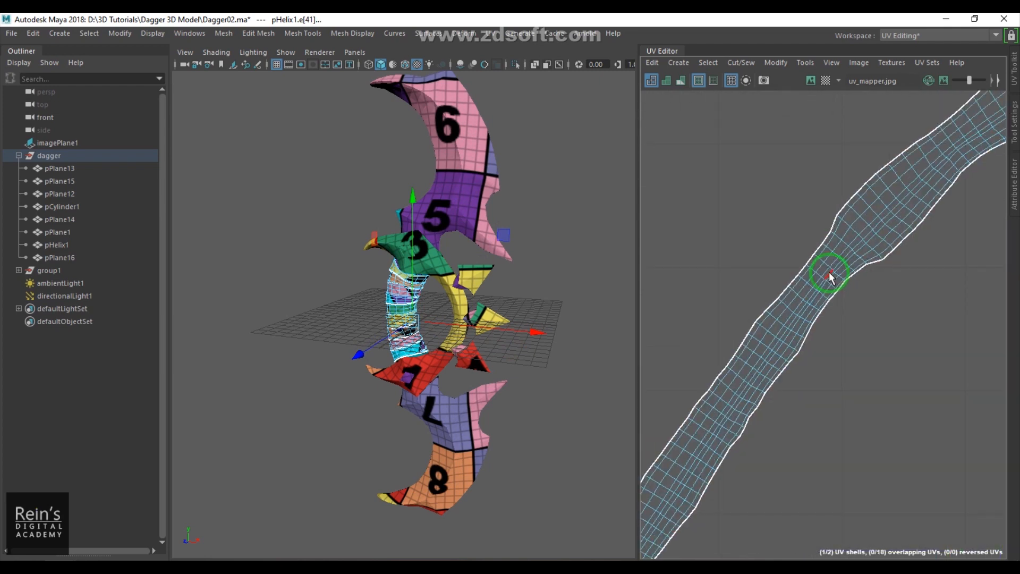
{"action": "double_click", "coordinate": [822, 260]}
{"action": "right_click_drag", "start_coordinate": [881, 304], "coordinate": [823, 340], "text": "shift"}
- Select all dagger pieces and run Layout on their UVs again
{"action": "scroll", "coordinate": [841, 337], "scroll_direction": "down", "scroll_amount": 3}
{"action": "scroll", "coordinate": [843, 340], "scroll_direction": "down", "scroll_amount": 6}
{"action": "right_click_drag", "start_coordinate": [401, 324], "coordinate": [452, 298]}
{"action": "left_click", "coordinate": [575, 342]}
{"action": "left_click_drag", "start_coordinate": [366, 218], "coordinate": [611, 455]}
{"action": "scroll", "coordinate": [938, 409], "scroll_direction": "down", "scroll_amount": 4}
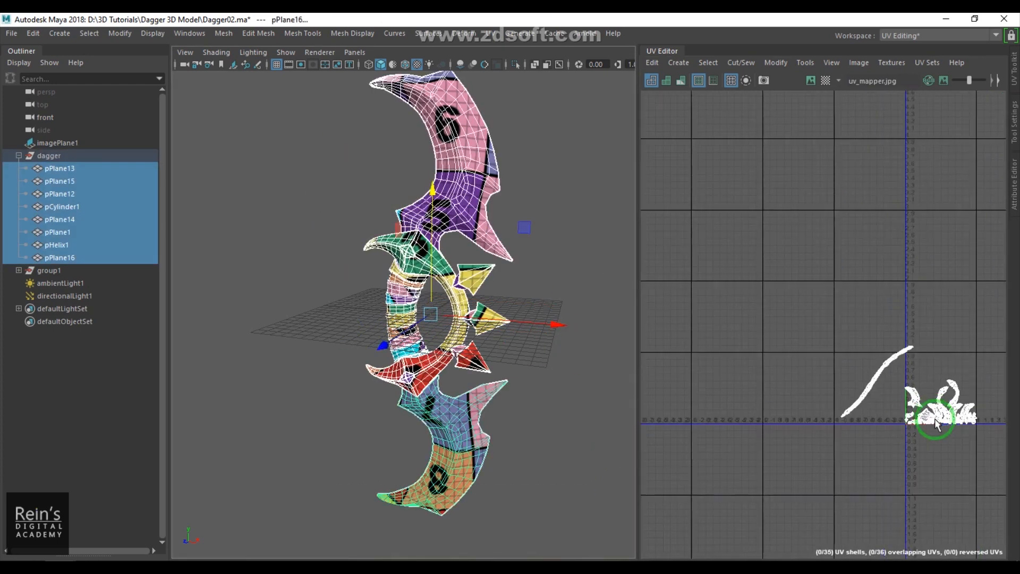
{"action": "middle_click_drag", "start_coordinate": [923, 414], "coordinate": [879, 405], "text": "alt"}
{"action": "scroll", "coordinate": [875, 402], "scroll_direction": "up", "scroll_amount": 4}
{"action": "left_click", "coordinate": [785, 63]}
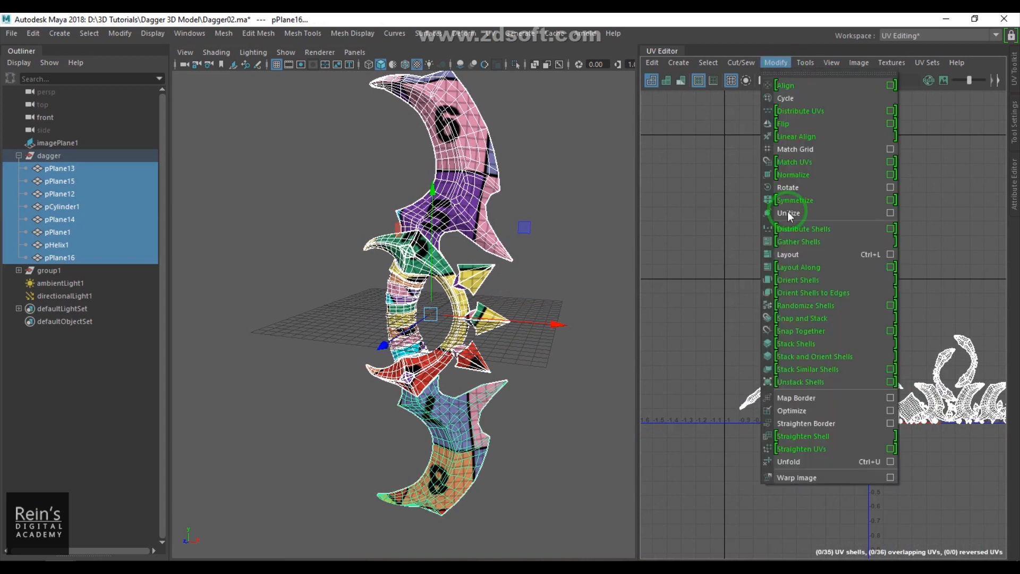
{"action": "left_click", "coordinate": [790, 254]}
- Separate the helix's UV pieces from the other shells, moving them out of the tile
{"action": "middle_click_drag", "start_coordinate": [879, 365], "coordinate": [808, 342], "text": "alt"}
{"action": "scroll", "coordinate": [809, 346], "scroll_direction": "up", "scroll_amount": 3}
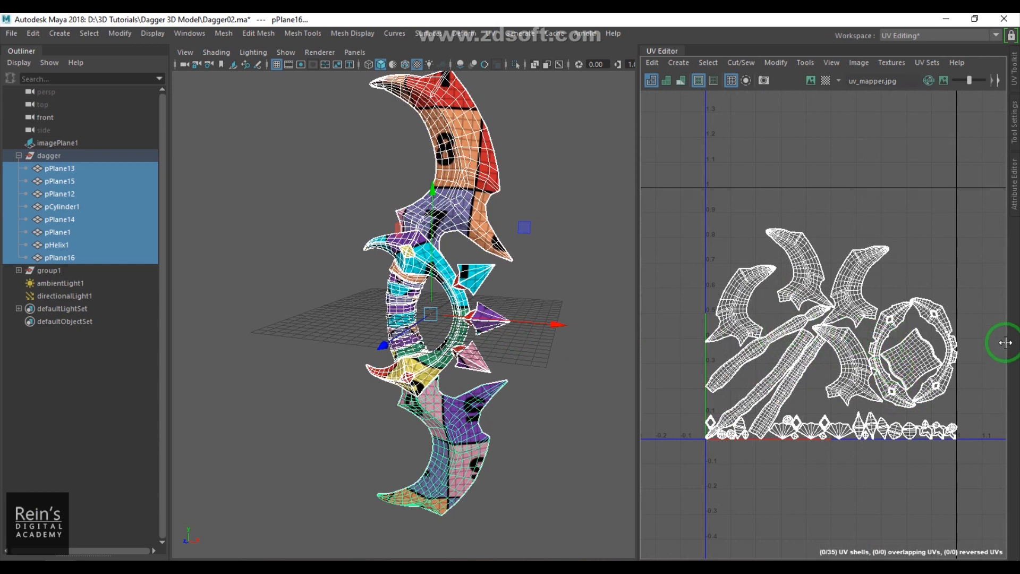
{"action": "middle_click_drag", "start_coordinate": [837, 347], "coordinate": [871, 247], "text": "alt"}
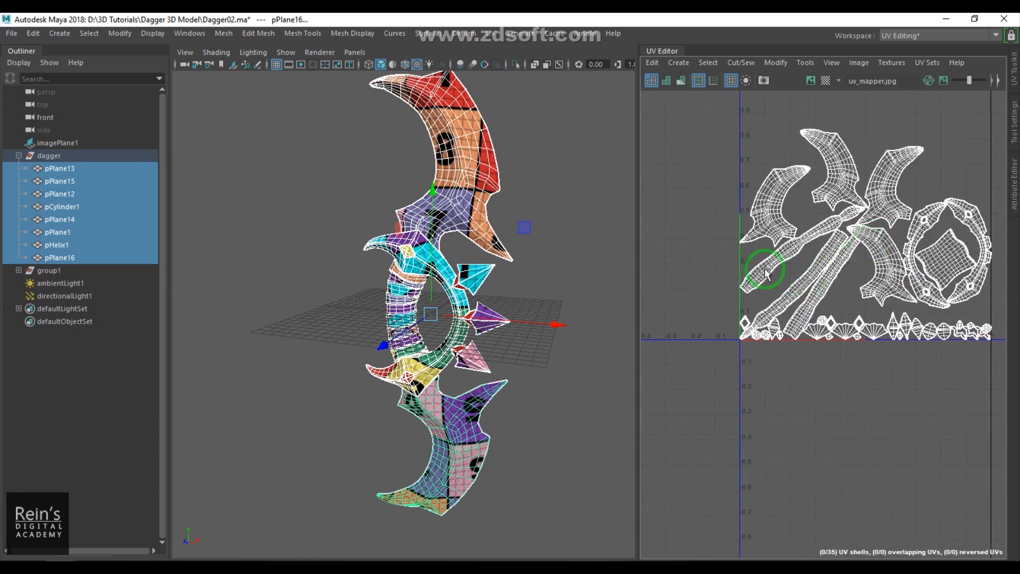
{"action": "left_click_drag", "start_coordinate": [835, 289], "coordinate": [665, 358]}
{"action": "key", "text": "ctrl+z"}
{"action": "middle_click_drag", "start_coordinate": [758, 379], "coordinate": [785, 362], "text": "alt"}
{"action": "middle_click_drag", "start_coordinate": [999, 321], "coordinate": [904, 342], "text": "alt"}
{"action": "scroll", "coordinate": [904, 342], "scroll_direction": "down", "scroll_amount": 4}
{"action": "left_click_drag", "start_coordinate": [769, 220], "coordinate": [912, 385]}
{"action": "left_click_drag", "start_coordinate": [826, 291], "coordinate": [989, 233]}
{"action": "left_click", "coordinate": [756, 335]}
{"action": "right_click_drag", "start_coordinate": [788, 388], "coordinate": [815, 402], "text": "ctrl"}
{"action": "left_click_drag", "start_coordinate": [760, 343], "coordinate": [950, 335]}
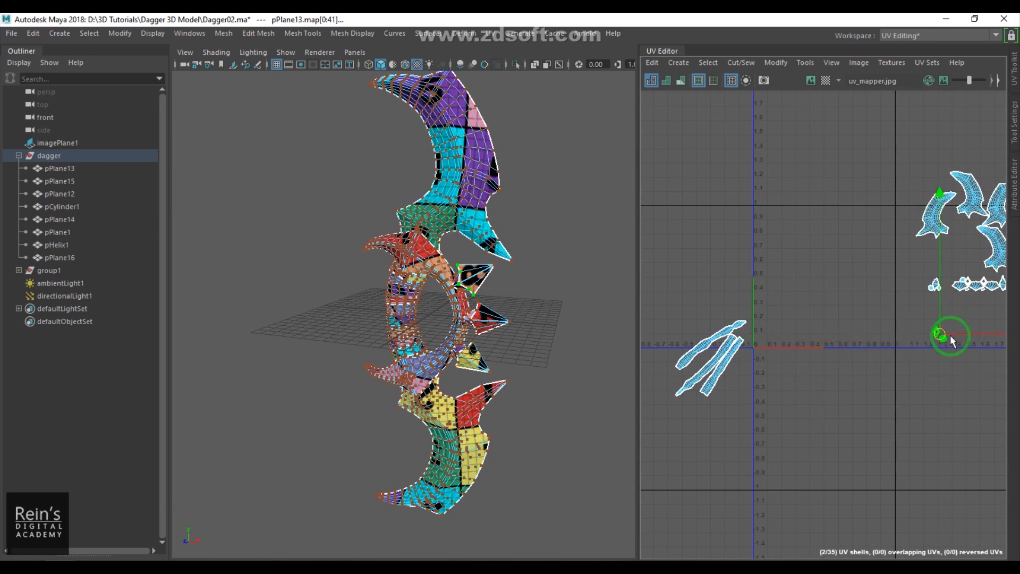
- Select one helix UV piece and rotate it to stand vertical
{"action": "left_click", "coordinate": [718, 397]}
{"action": "left_click_drag", "start_coordinate": [731, 367], "coordinate": [781, 310]}
{"action": "key", "text": "e"}
{"action": "scroll", "coordinate": [849, 195], "scroll_direction": "up", "scroll_amount": 2}
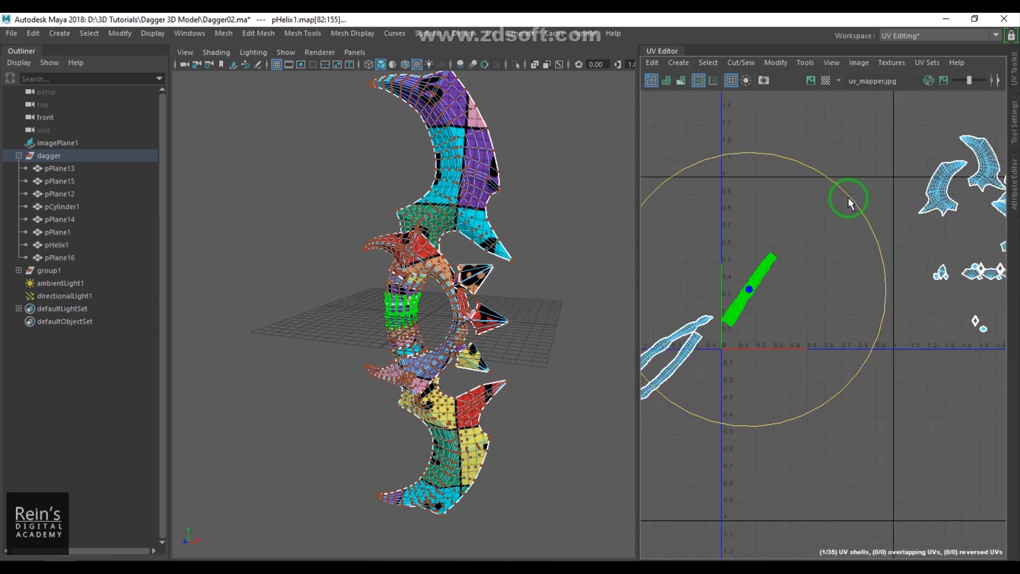
{"action": "key", "text": "minus"}
{"action": "left_click_drag", "start_coordinate": [764, 229], "coordinate": [745, 228]}
{"action": "scroll", "coordinate": [847, 271], "scroll_direction": "up", "scroll_amount": 3}
{"action": "scroll", "coordinate": [847, 270], "scroll_direction": "up", "scroll_amount": 2}
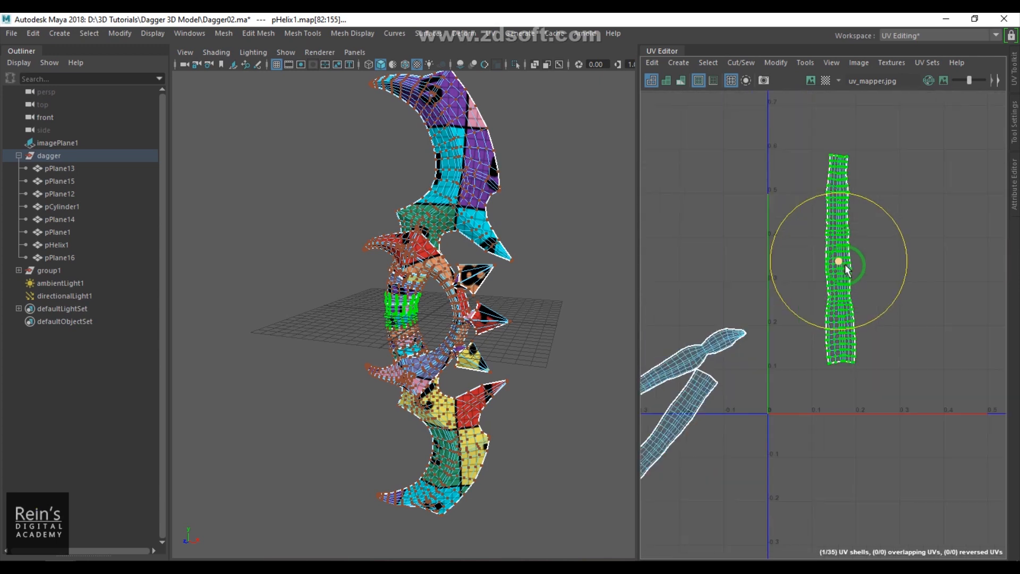
- Rotate the remaining helix UV pieces upright and arrange all three side by side
{"action": "key", "text": "w"}
{"action": "left_click_drag", "start_coordinate": [838, 265], "coordinate": [789, 314]}
{"action": "middle_click_drag", "start_coordinate": [765, 362], "coordinate": [921, 247], "text": "alt"}
{"action": "left_click_drag", "start_coordinate": [841, 350], "coordinate": [801, 293]}
{"action": "left_click_drag", "start_coordinate": [778, 351], "coordinate": [927, 271]}
{"action": "middle_click_drag", "start_coordinate": [913, 284], "coordinate": [789, 366], "text": "alt"}
{"action": "key", "text": "e"}
{"action": "left_click_drag", "start_coordinate": [821, 297], "coordinate": [835, 427]}
{"action": "key", "text": "w"}
{"action": "left_click_drag", "start_coordinate": [804, 354], "coordinate": [851, 251]}
{"action": "middle_click_drag", "start_coordinate": [753, 336], "coordinate": [770, 314], "text": "alt"}
{"action": "left_click_drag", "start_coordinate": [750, 250], "coordinate": [793, 374]}
{"action": "right_click_drag", "start_coordinate": [826, 384], "coordinate": [776, 375], "text": "alt"}
{"action": "left_click_drag", "start_coordinate": [760, 360], "coordinate": [938, 288]}
{"action": "key", "text": "e"}
{"action": "left_click_drag", "start_coordinate": [916, 226], "coordinate": [882, 295]}
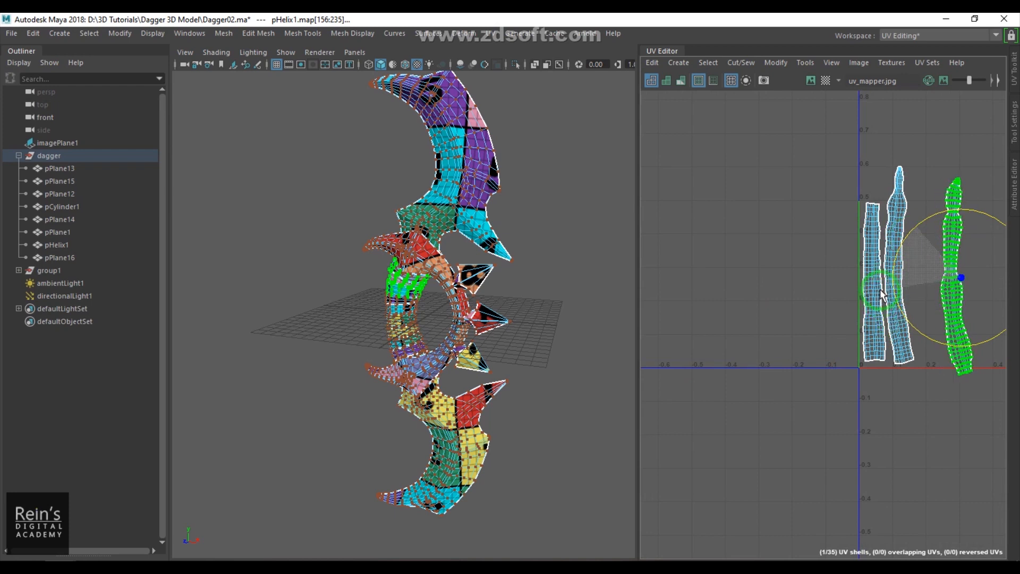
{"action": "key", "text": "w"}
{"action": "left_click_drag", "start_coordinate": [957, 277], "coordinate": [925, 275]}
{"action": "scroll", "coordinate": [925, 287], "scroll_direction": "down", "scroll_amount": 5}
{"action": "middle_click_drag", "start_coordinate": [999, 314], "coordinate": [851, 332], "text": "alt"}
{"action": "scroll", "coordinate": [851, 333], "scroll_direction": "down", "scroll_amount": 2}
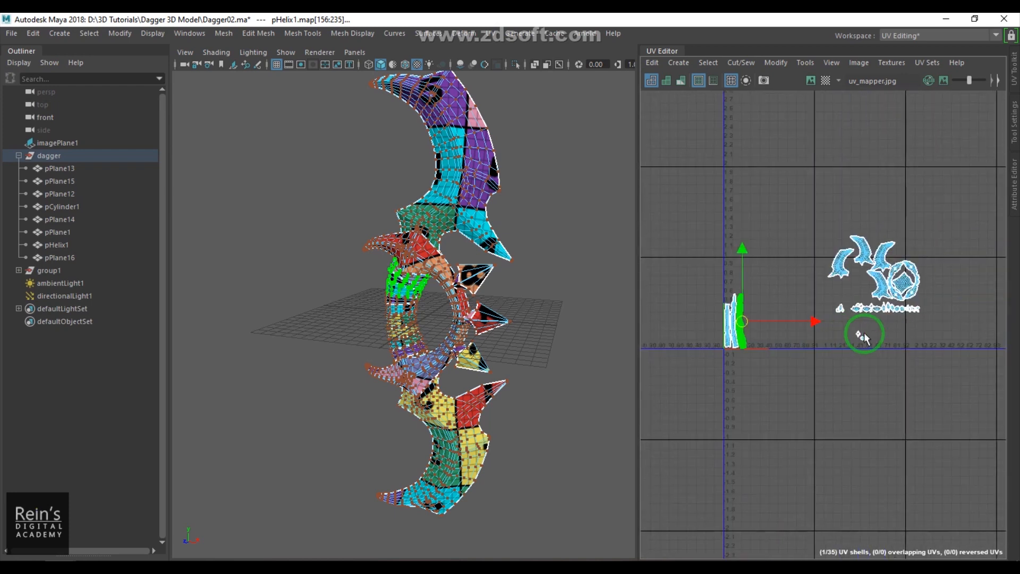
- Select the large guard UV shells, grow the selection, and move them above the helix strips
{"action": "scroll", "coordinate": [851, 332], "scroll_direction": "up", "scroll_amount": 3}
{"action": "left_click_drag", "start_coordinate": [794, 173], "coordinate": [987, 310]}
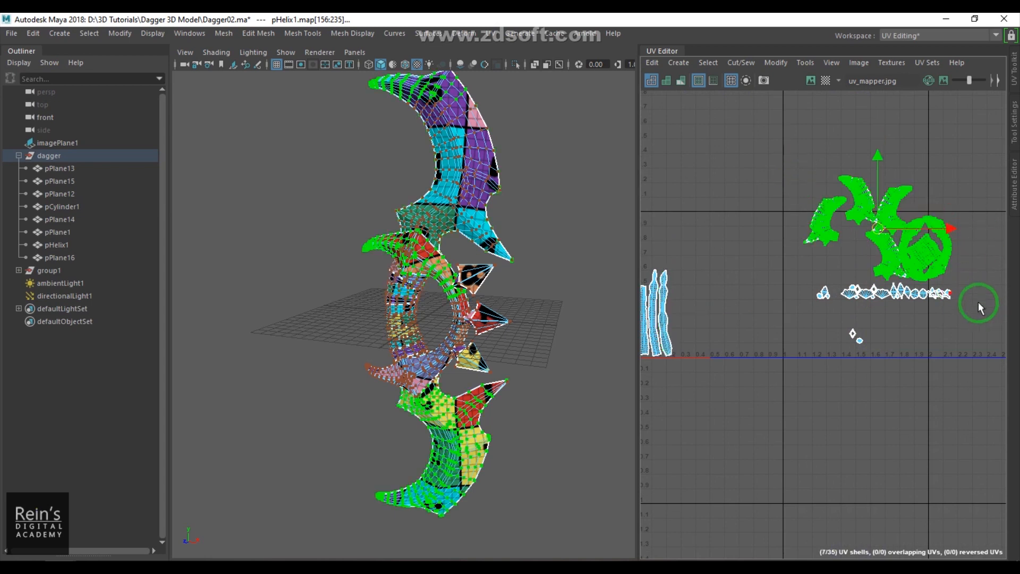
{"action": "left_click_drag", "start_coordinate": [826, 255], "coordinate": [691, 309]}
{"action": "middle_click_drag", "start_coordinate": [736, 329], "coordinate": [834, 343], "text": "alt"}
{"action": "left_click_drag", "start_coordinate": [736, 264], "coordinate": [757, 269]}
{"action": "right_click_drag", "start_coordinate": [765, 282], "coordinate": [797, 305], "text": "ctrl"}
{"action": "left_click_drag", "start_coordinate": [762, 287], "coordinate": [823, 281]}
{"action": "left_click_drag", "start_coordinate": [715, 282], "coordinate": [862, 283]}
{"action": "key", "text": "shift+period"}
{"action": "key", "text": "shift+period"}
{"action": "key", "text": "shift+period"}
{"action": "key", "text": "shift+period"}
{"action": "key", "text": "shift+period"}
{"action": "key", "text": "shift+period"}
{"action": "key", "text": "shift+period"}
{"action": "key", "text": "shift+period"}
{"action": "key", "text": "shift+period"}
{"action": "key", "text": "shift+period"}
- Move the pPlane16 guard shell away from the other shells in the UV layout
{"action": "scroll", "coordinate": [866, 292], "scroll_direction": "up", "scroll_amount": 2}
{"action": "scroll", "coordinate": [872, 301], "scroll_direction": "down", "scroll_amount": 5}
{"action": "middle_click_drag", "start_coordinate": [835, 322], "coordinate": [925, 336], "text": "alt"}
{"action": "scroll", "coordinate": [926, 336], "scroll_direction": "up", "scroll_amount": 5}
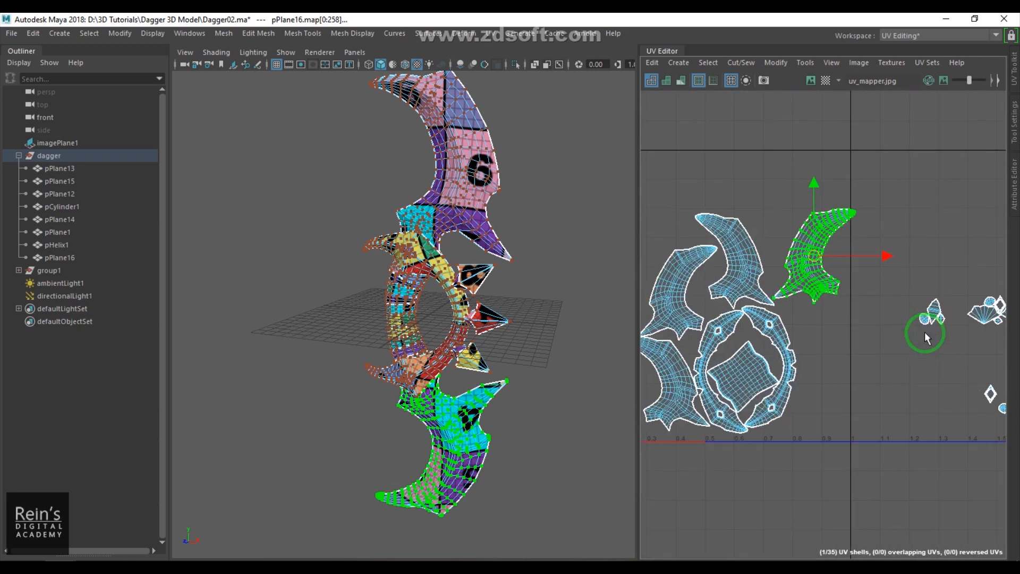
{"action": "middle_click_drag", "start_coordinate": [832, 296], "coordinate": [908, 269], "text": "alt"}
{"action": "scroll", "coordinate": [908, 269], "scroll_direction": "down", "scroll_amount": 2}
{"action": "left_click_drag", "start_coordinate": [893, 238], "coordinate": [968, 226]}
{"action": "scroll", "coordinate": [968, 229], "scroll_direction": "down", "scroll_amount": 5}
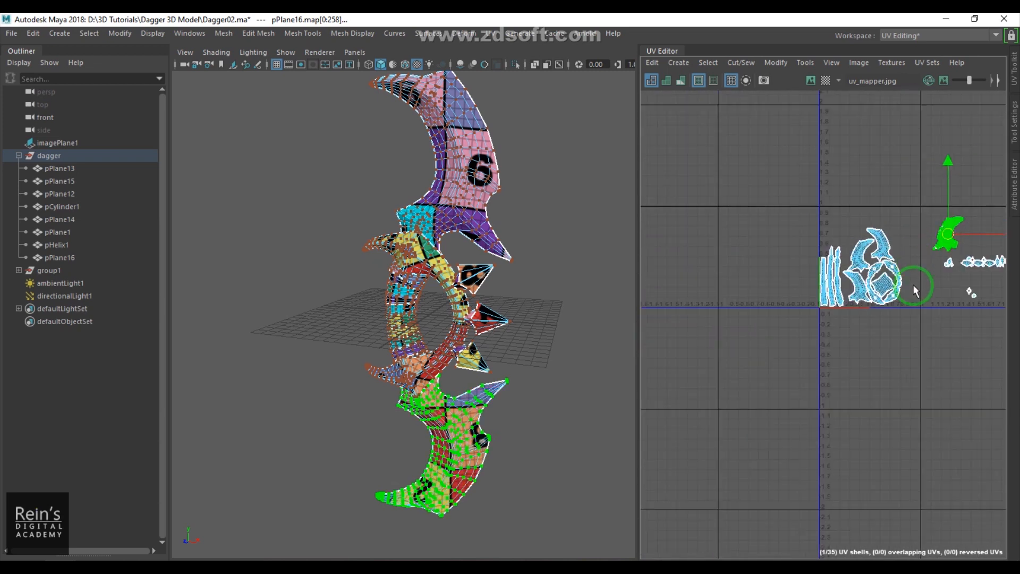
- Select all UV shells and scale them down slightly with the Scale tool
{"action": "left_click_drag", "start_coordinate": [770, 229], "coordinate": [979, 352]}
{"action": "scroll", "coordinate": [846, 326], "scroll_direction": "up", "scroll_amount": 3}
{"action": "middle_click_drag", "start_coordinate": [847, 322], "coordinate": [821, 358], "text": "alt"}
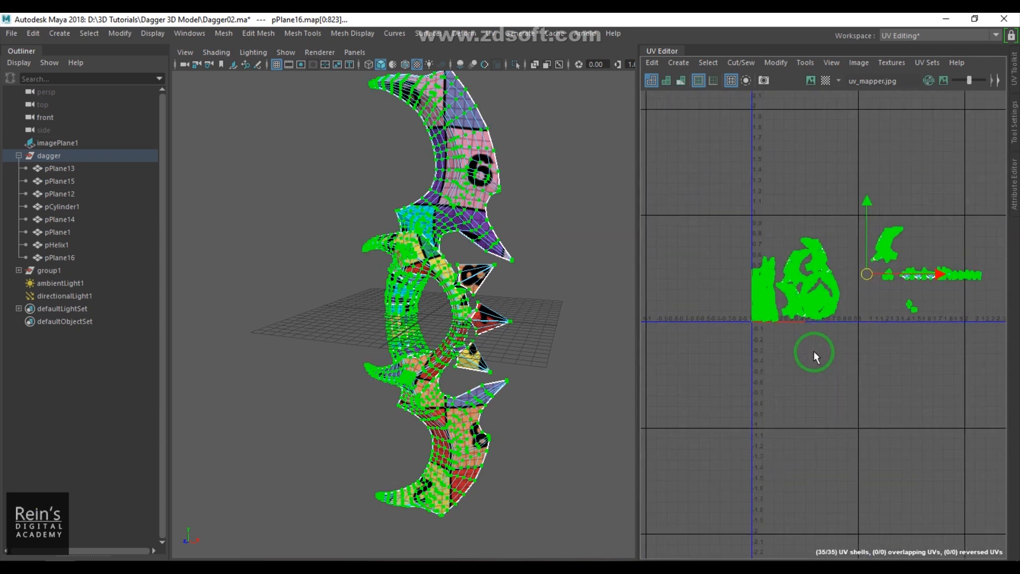
{"action": "key", "text": "r"}
{"action": "left_click_drag", "start_coordinate": [864, 276], "coordinate": [875, 266]}
{"action": "key", "text": "w"}
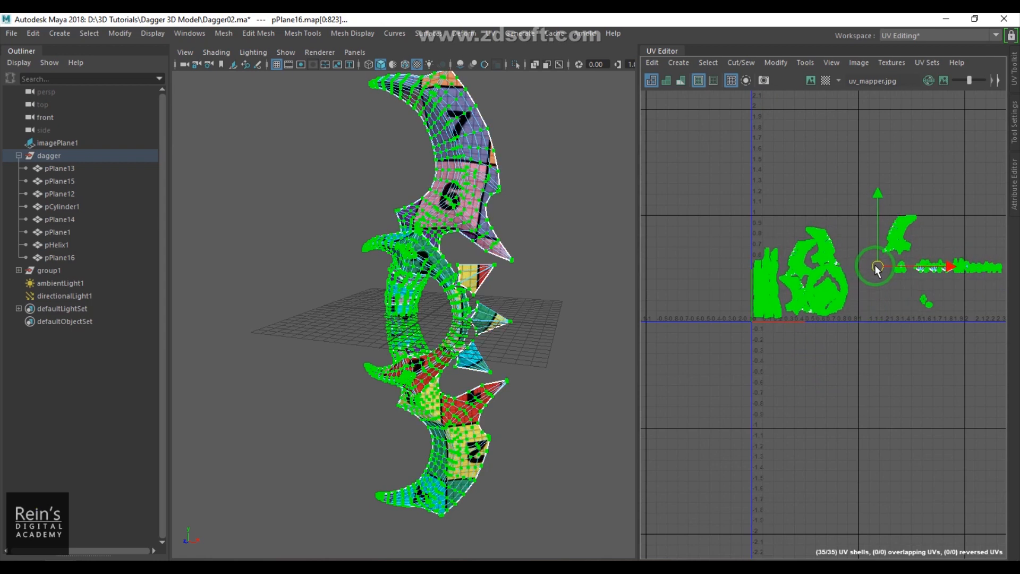
- Arrange the helix strips and guard shells close together inside the 0–1 UV tile
{"action": "middle_click_drag", "start_coordinate": [838, 333], "coordinate": [989, 403], "text": "alt"}
{"action": "scroll", "coordinate": [989, 403], "scroll_direction": "up", "scroll_amount": 7}
{"action": "left_click_drag", "start_coordinate": [830, 350], "coordinate": [856, 364]}
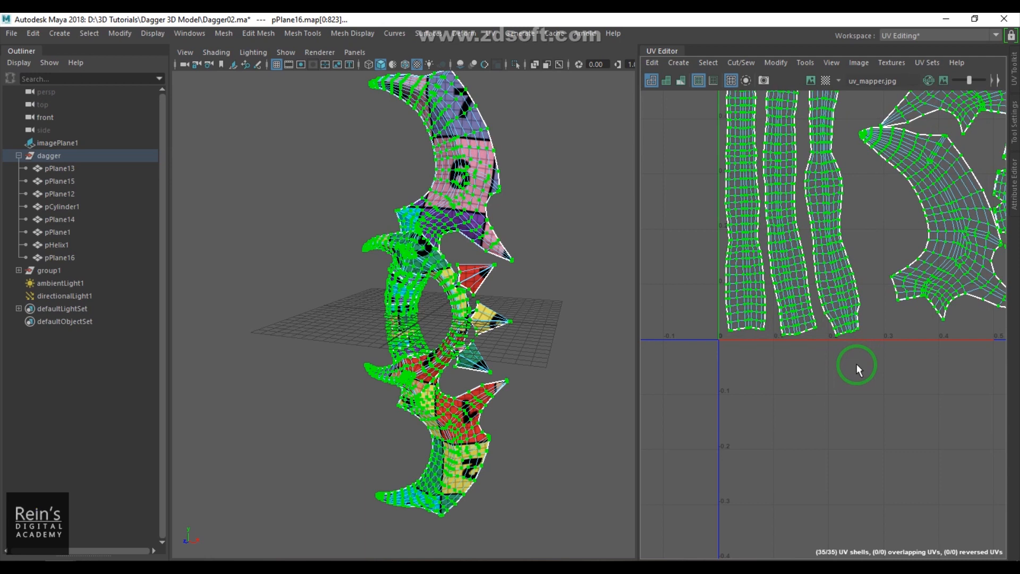
{"action": "left_click", "coordinate": [864, 382]}
{"action": "scroll", "coordinate": [864, 382], "scroll_direction": "down", "scroll_amount": 4}
{"action": "middle_click_drag", "start_coordinate": [872, 366], "coordinate": [785, 396], "text": "alt"}
{"action": "left_click_drag", "start_coordinate": [809, 176], "coordinate": [941, 344]}
{"action": "right_click_drag", "start_coordinate": [898, 381], "coordinate": [914, 390], "text": "ctrl"}
{"action": "scroll", "coordinate": [827, 374], "scroll_direction": "up", "scroll_amount": 5}
{"action": "middle_click_drag", "start_coordinate": [827, 374], "coordinate": [1014, 392], "text": "alt"}
{"action": "middle_click_drag", "start_coordinate": [919, 393], "coordinate": [847, 394]}
{"action": "scroll", "coordinate": [854, 380], "scroll_direction": "down", "scroll_amount": 4}
{"action": "middle_click_drag", "start_coordinate": [852, 350], "coordinate": [846, 550], "text": "alt"}
{"action": "scroll", "coordinate": [827, 423], "scroll_direction": "up", "scroll_amount": 6}
{"action": "middle_click_drag", "start_coordinate": [802, 374], "coordinate": [812, 376]}
{"action": "scroll", "coordinate": [811, 379], "scroll_direction": "down", "scroll_amount": 3}
{"action": "scroll", "coordinate": [812, 381], "scroll_direction": "down", "scroll_amount": 2}
{"action": "middle_click_drag", "start_coordinate": [867, 408], "coordinate": [748, 250], "text": "alt"}
{"action": "middle_click_drag", "start_coordinate": [906, 405], "coordinate": [815, 306], "text": "alt"}
{"action": "middle_click_drag", "start_coordinate": [881, 330], "coordinate": [892, 378]}
{"action": "scroll", "coordinate": [876, 341], "scroll_direction": "down", "scroll_amount": 5}
{"action": "scroll", "coordinate": [883, 345], "scroll_direction": "down", "scroll_amount": 2}
{"action": "scroll", "coordinate": [869, 375], "scroll_direction": "up", "scroll_amount": 5}
{"action": "scroll", "coordinate": [819, 322], "scroll_direction": "up", "scroll_amount": 5}
{"action": "left_click_drag", "start_coordinate": [792, 246], "coordinate": [829, 276]}
{"action": "right_click_drag", "start_coordinate": [828, 340], "coordinate": [833, 336], "text": "ctrl"}
{"action": "middle_click_drag", "start_coordinate": [833, 336], "coordinate": [1019, 422], "text": "alt"}
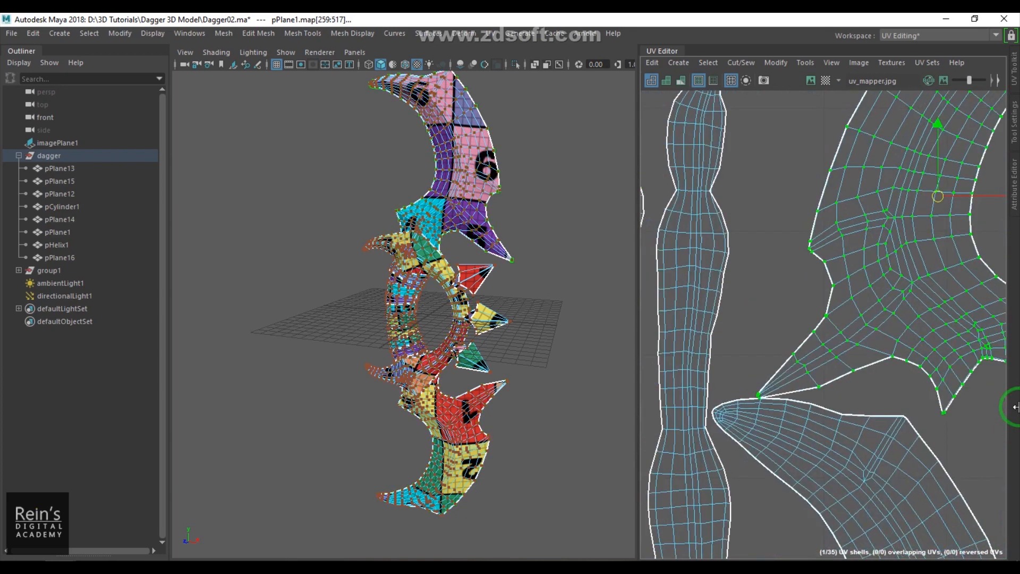
- Move the pPlane1 guard shell and small spike shells into free space within the tile
{"action": "scroll", "coordinate": [882, 410], "scroll_direction": "down", "scroll_amount": 6}
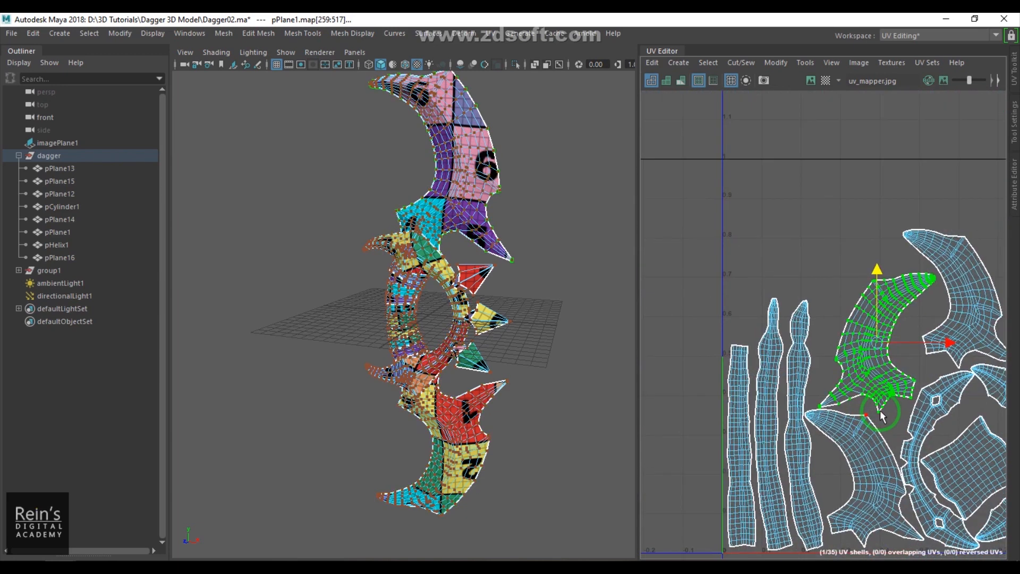
{"action": "scroll", "coordinate": [893, 409], "scroll_direction": "down", "scroll_amount": 5}
{"action": "middle_click_drag", "start_coordinate": [987, 429], "coordinate": [889, 400], "text": "alt"}
{"action": "left_click_drag", "start_coordinate": [923, 323], "coordinate": [888, 307]}
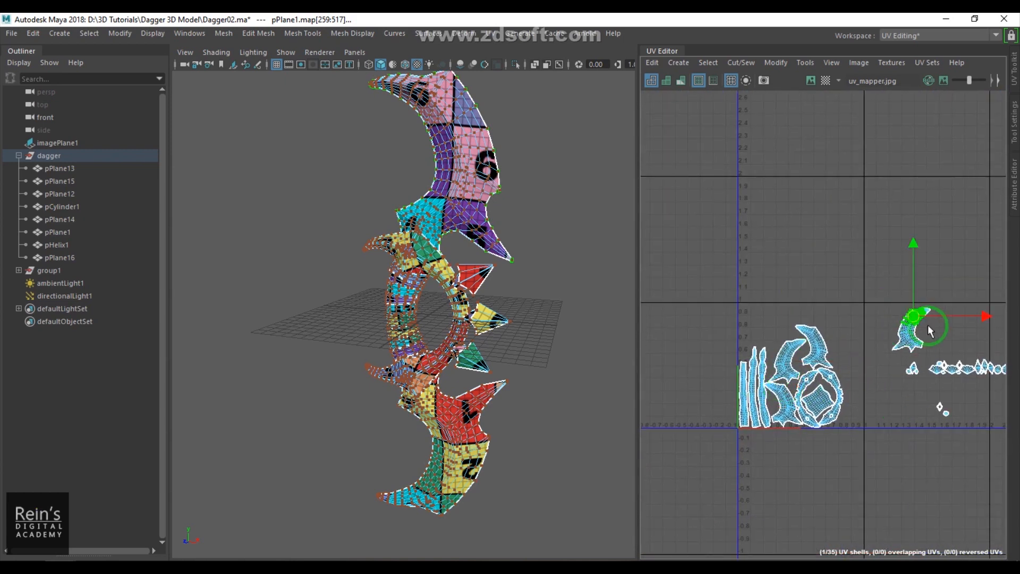
{"action": "right_click_drag", "start_coordinate": [921, 337], "coordinate": [926, 332], "text": "ctrl"}
{"action": "left_click_drag", "start_coordinate": [914, 333], "coordinate": [867, 357]}
{"action": "right_click_drag", "start_coordinate": [872, 373], "coordinate": [915, 376], "text": "alt"}
{"action": "middle_click_drag", "start_coordinate": [915, 376], "coordinate": [951, 400], "text": "alt"}
{"action": "left_click_drag", "start_coordinate": [947, 332], "coordinate": [700, 256]}
{"action": "middle_click_drag", "start_coordinate": [704, 262], "coordinate": [882, 308], "text": "alt"}
- Position the pPlane16 guard shell in the upper part of the UV tile
{"action": "scroll", "coordinate": [884, 311], "scroll_direction": "up", "scroll_amount": 5}
{"action": "mouse_move", "coordinate": [898, 255]}
{"action": "left_mouse_down"}
{"action": "mouse_move", "coordinate": [906, 254]}
{"action": "mouse_move", "coordinate": [892, 251]}
{"action": "left_mouse_up"}
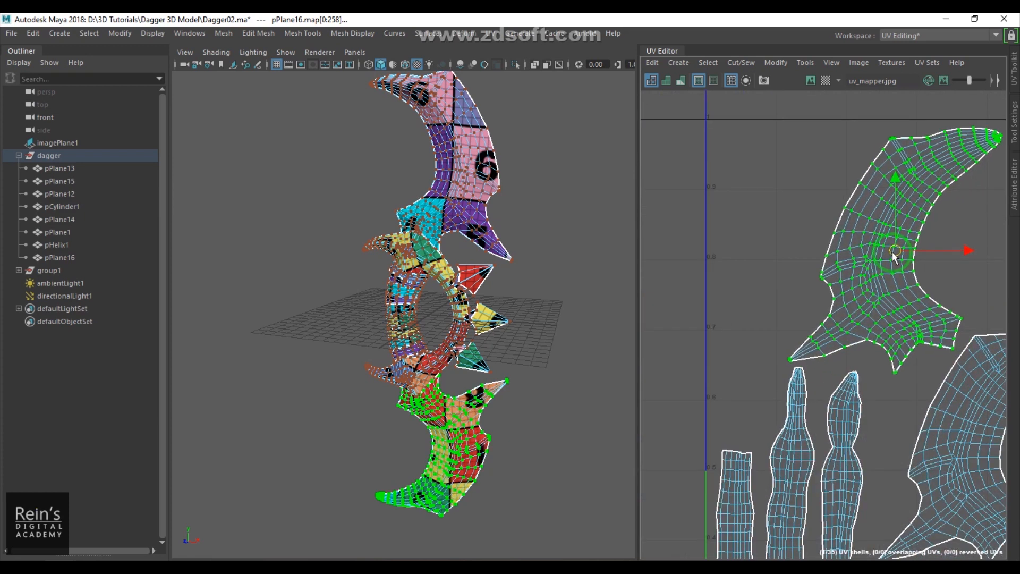
{"action": "scroll", "coordinate": [876, 311], "scroll_direction": "down", "scroll_amount": 8}
{"action": "middle_click_drag", "start_coordinate": [902, 343], "coordinate": [757, 312], "text": "alt"}
{"action": "middle_click_drag", "start_coordinate": [849, 323], "coordinate": [753, 300], "text": "alt"}
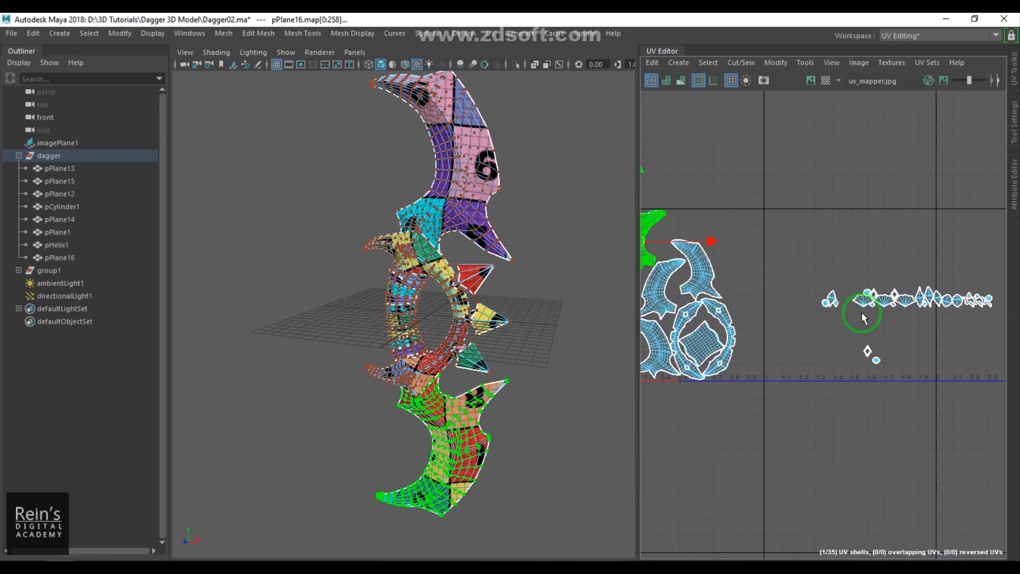
- Rotate a small spike shell and line up the small spike shells beside the guard shells
{"action": "left_click_drag", "start_coordinate": [1019, 318], "coordinate": [994, 330]}
{"action": "key", "text": "e"}
{"action": "left_click_drag", "start_coordinate": [875, 243], "coordinate": [746, 295]}
{"action": "key", "text": "w"}
{"action": "middle_click_drag", "start_coordinate": [879, 373], "coordinate": [794, 355], "text": "alt"}
{"action": "left_click_drag", "start_coordinate": [896, 334], "coordinate": [960, 389]}
{"action": "left_click_drag", "start_coordinate": [943, 355], "coordinate": [773, 256]}
{"action": "right_click_drag", "start_coordinate": [824, 322], "coordinate": [816, 378], "text": "alt"}
{"action": "middle_click_drag", "start_coordinate": [813, 380], "coordinate": [895, 313], "text": "alt"}
{"action": "right_click_drag", "start_coordinate": [895, 312], "coordinate": [889, 378], "text": "alt"}
{"action": "middle_click_drag", "start_coordinate": [886, 388], "coordinate": [878, 318], "text": "alt"}
{"action": "right_click_drag", "start_coordinate": [877, 319], "coordinate": [861, 362], "text": "alt"}
{"action": "left_click_drag", "start_coordinate": [786, 331], "coordinate": [869, 402]}
{"action": "left_click_drag", "start_coordinate": [829, 375], "coordinate": [827, 305]}
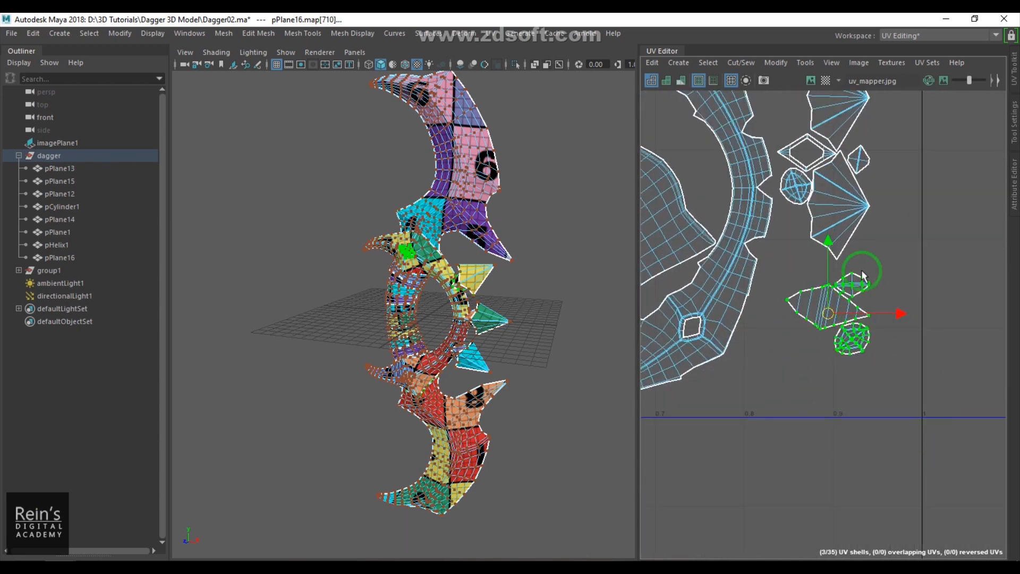
- Stack the small spike shells in a column along the tile's right edge, then clear the selection
{"action": "right_click_drag", "start_coordinate": [862, 271], "coordinate": [851, 218], "text": "alt"}
{"action": "middle_click_drag", "start_coordinate": [851, 218], "coordinate": [872, 408], "text": "alt"}
{"action": "right_click_drag", "start_coordinate": [872, 408], "coordinate": [845, 361], "text": "alt"}
{"action": "middle_click_drag", "start_coordinate": [845, 361], "coordinate": [965, 531], "text": "alt"}
{"action": "right_click_drag", "start_coordinate": [965, 530], "coordinate": [882, 393], "text": "alt"}
{"action": "middle_click_drag", "start_coordinate": [882, 393], "coordinate": [816, 223], "text": "alt"}
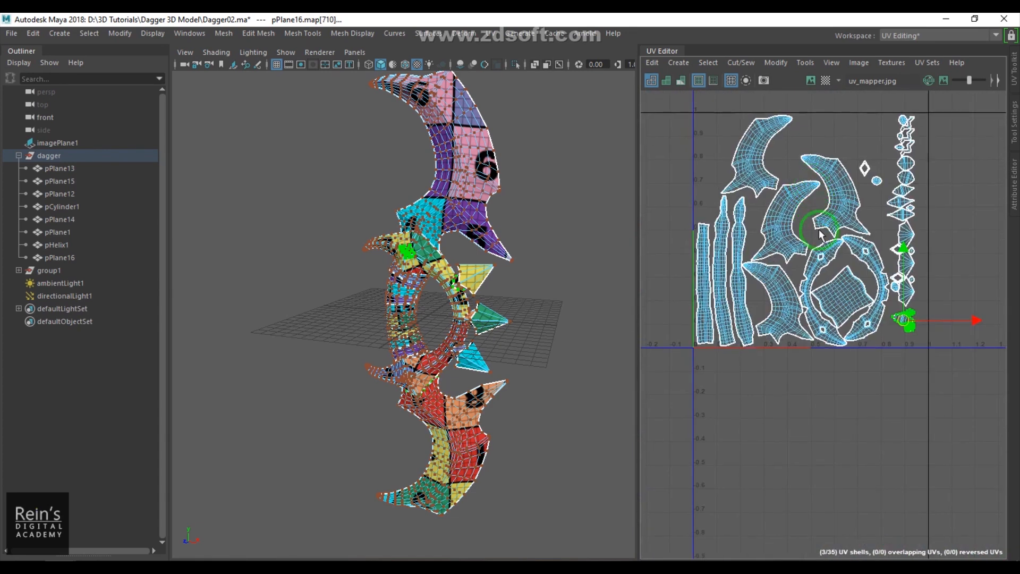
{"action": "left_click", "coordinate": [426, 252]}
{"action": "left_click", "coordinate": [541, 232]}
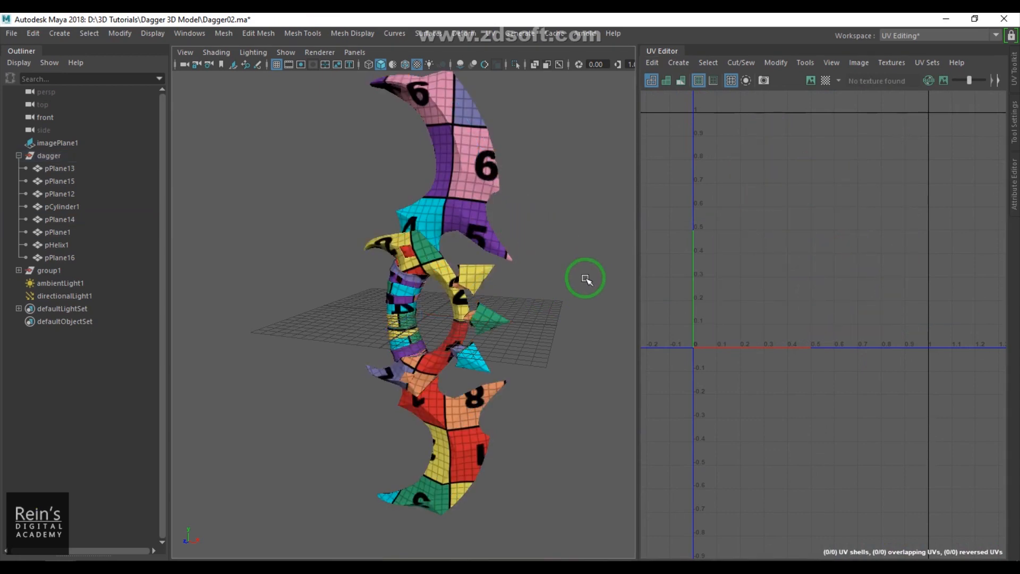
- Select all dagger pieces and set the uv_mapper texture placement's Repeat UV to 6 by 6
{"action": "left_click_drag", "start_coordinate": [344, 167], "coordinate": [588, 413]}
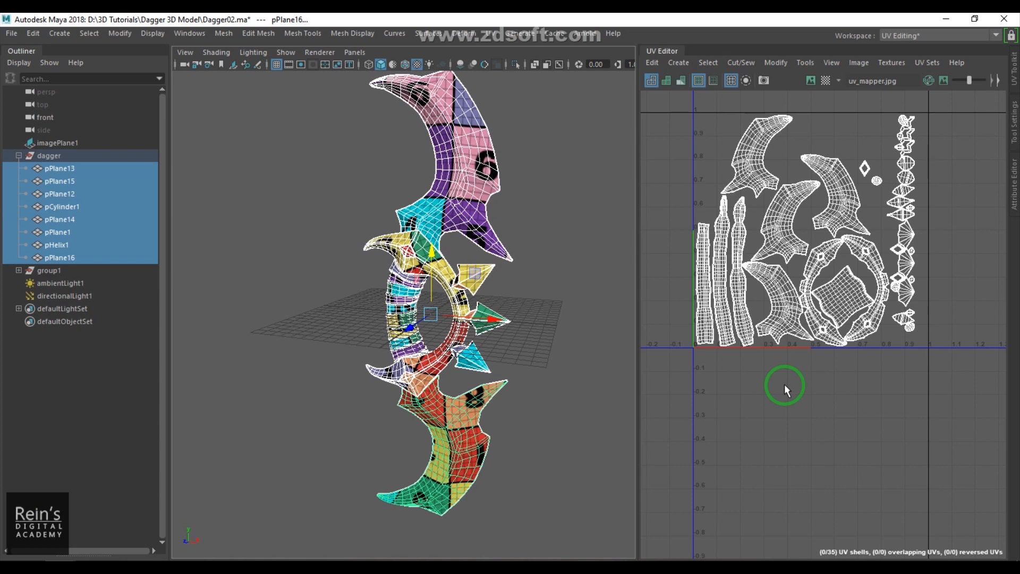
{"action": "left_click", "coordinate": [1014, 205]}
{"action": "left_click", "coordinate": [992, 228]}
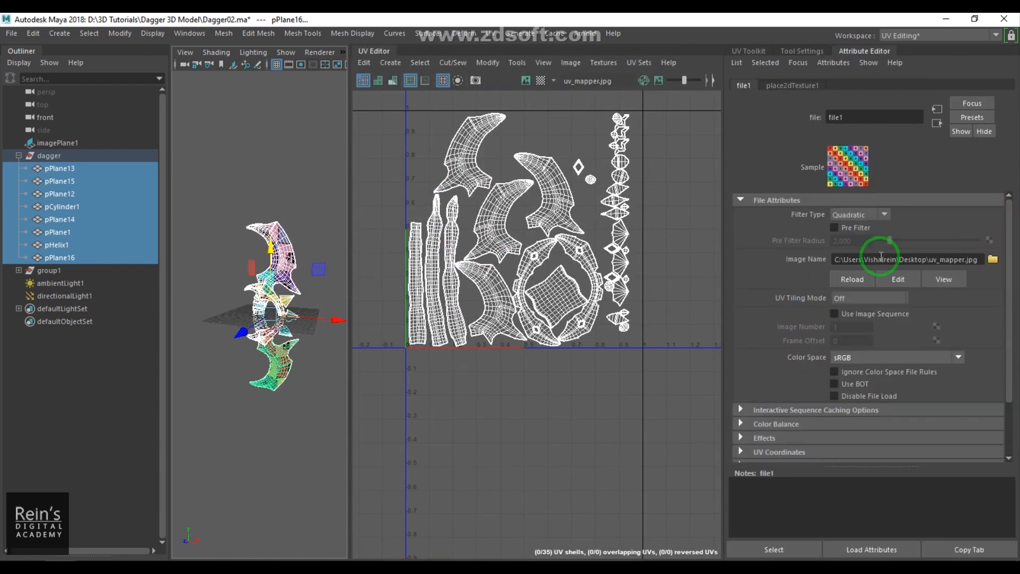
{"action": "left_click", "coordinate": [771, 86]}
{"action": "left_click_drag", "start_coordinate": [863, 313], "coordinate": [713, 294]}
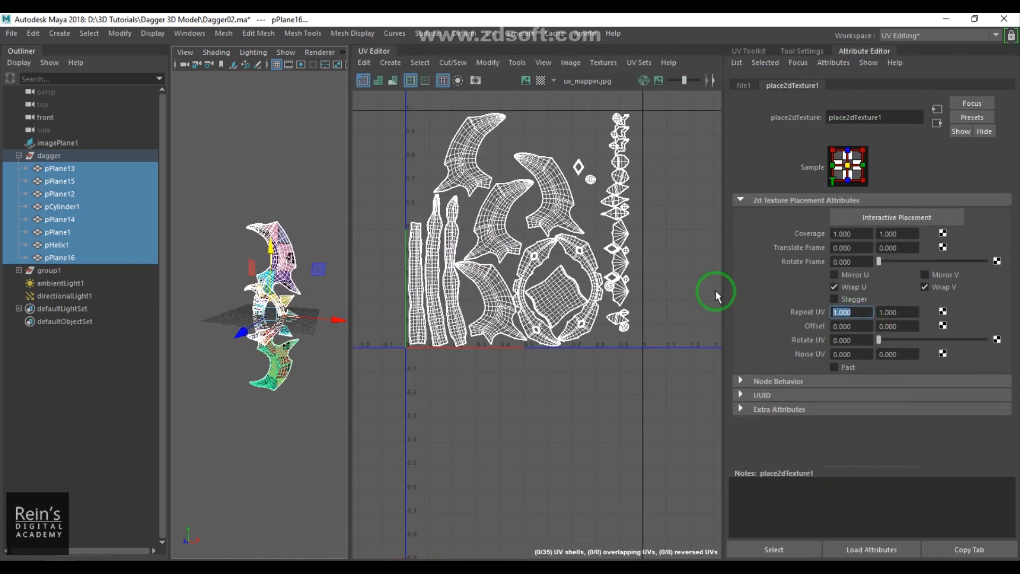
{"action": "type", "text": "6"}
{"action": "key", "text": "Tab"}
{"action": "type", "text": "6"}
{"action": "key", "text": "Return"}
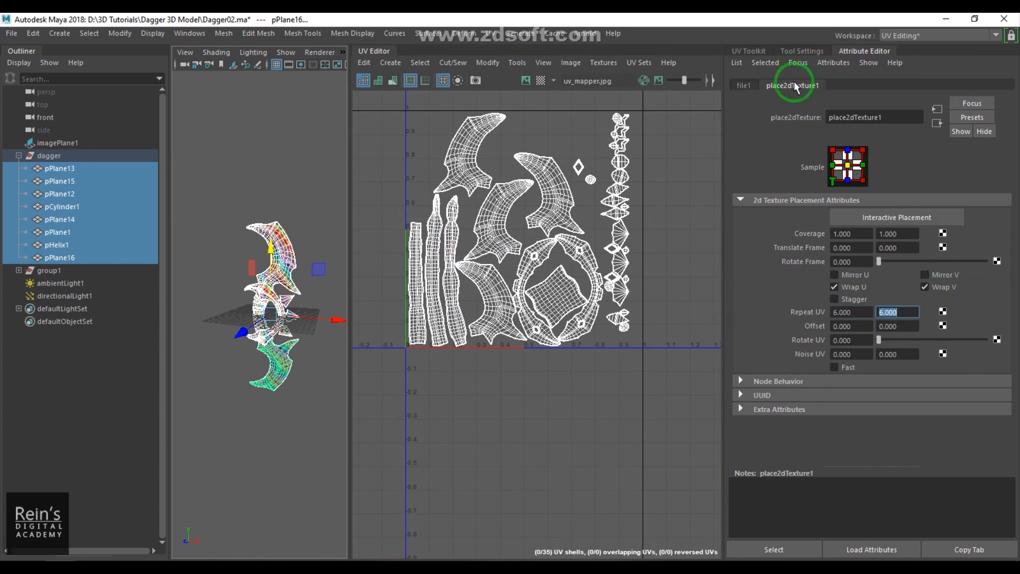
- Close the side editors and inspect the tiled checker texture on the dagger in the viewport
{"action": "scroll", "coordinate": [312, 391], "scroll_direction": "up", "scroll_amount": 2}
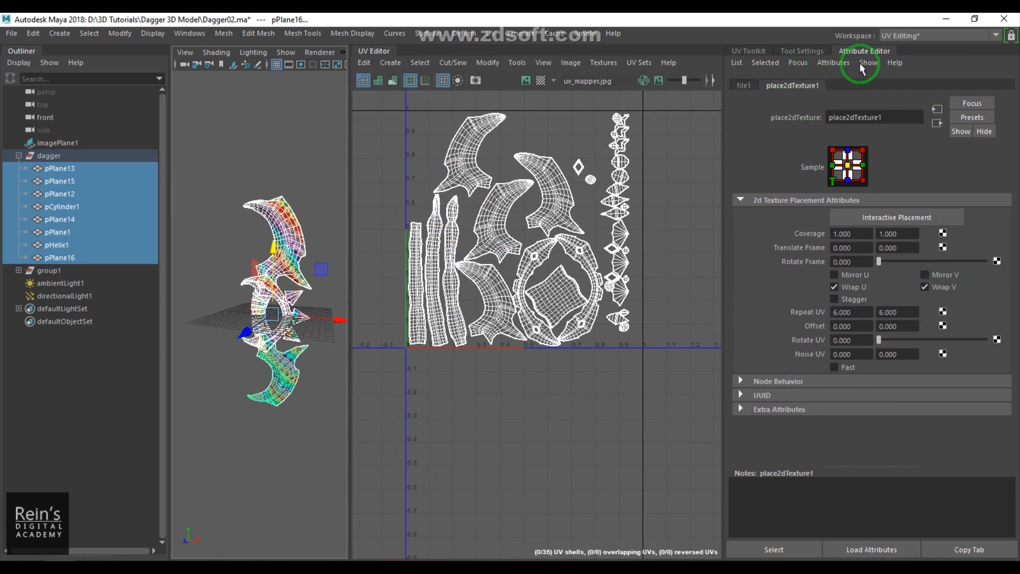
{"action": "left_click", "coordinate": [866, 51]}
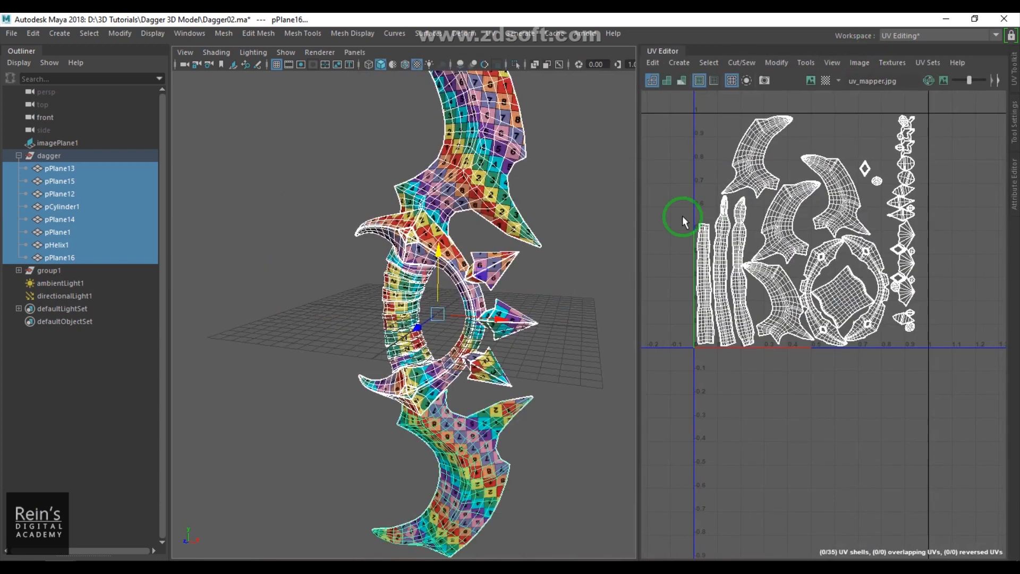
{"action": "left_click", "coordinate": [663, 51]}
{"action": "left_click", "coordinate": [376, 337]}
{"action": "scroll", "coordinate": [523, 310], "scroll_direction": "down", "scroll_amount": 4}
{"action": "left_click_drag", "start_coordinate": [523, 310], "coordinate": [656, 321], "text": "alt"}
{"action": "middle_click_drag", "start_coordinate": [707, 330], "coordinate": [677, 357], "text": "alt"}
{"action": "left_click_drag", "start_coordinate": [376, 102], "coordinate": [674, 396]}
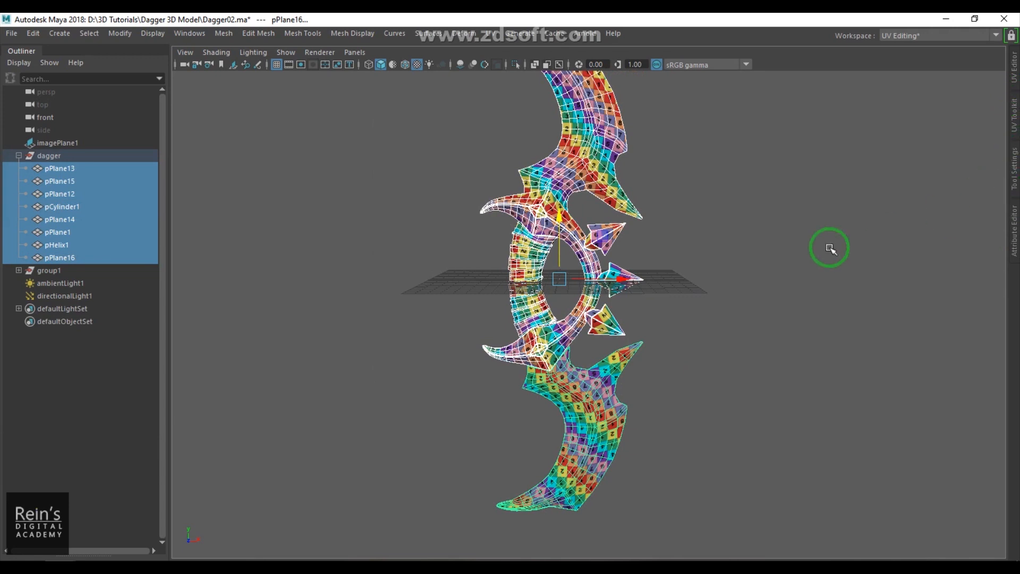
{"action": "key", "text": "space"}
{"action": "left_click_drag", "start_coordinate": [904, 249], "coordinate": [986, 251]}
{"action": "left_click", "coordinate": [694, 352]}
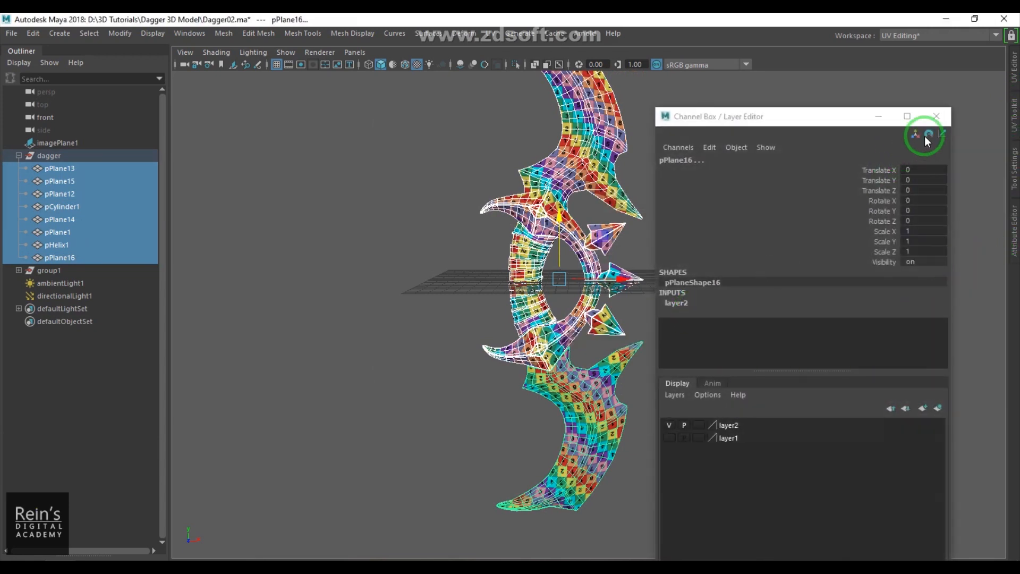
{"action": "left_click", "coordinate": [936, 116]}
{"action": "left_click", "coordinate": [739, 263]}
{"action": "scroll", "coordinate": [738, 264], "scroll_direction": "down", "scroll_amount": 3}
{"action": "middle_click_drag", "start_coordinate": [720, 275], "coordinate": [713, 283], "text": "alt"}
{"action": "left_click_drag", "start_coordinate": [713, 282], "coordinate": [665, 337], "text": "alt"}
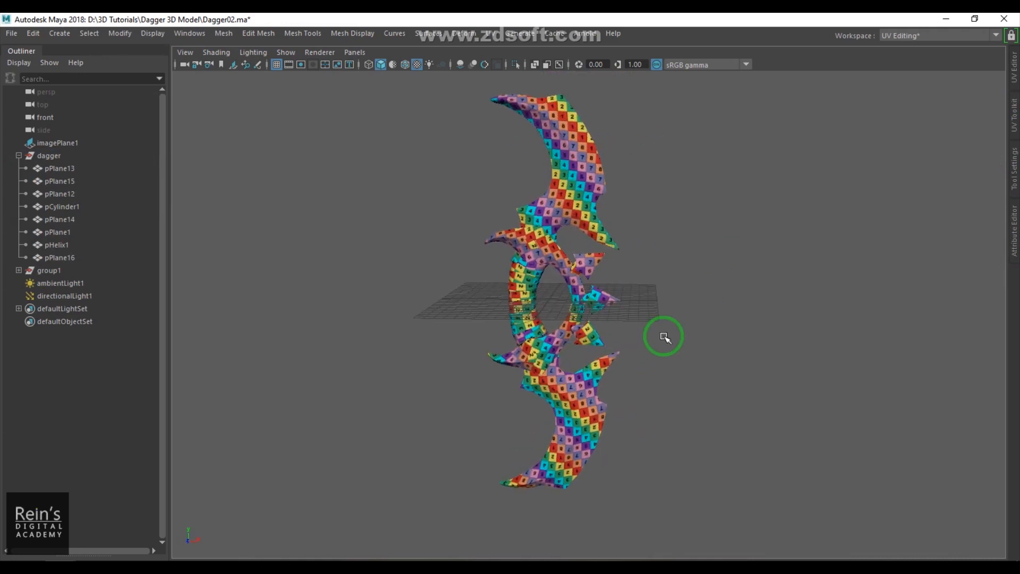